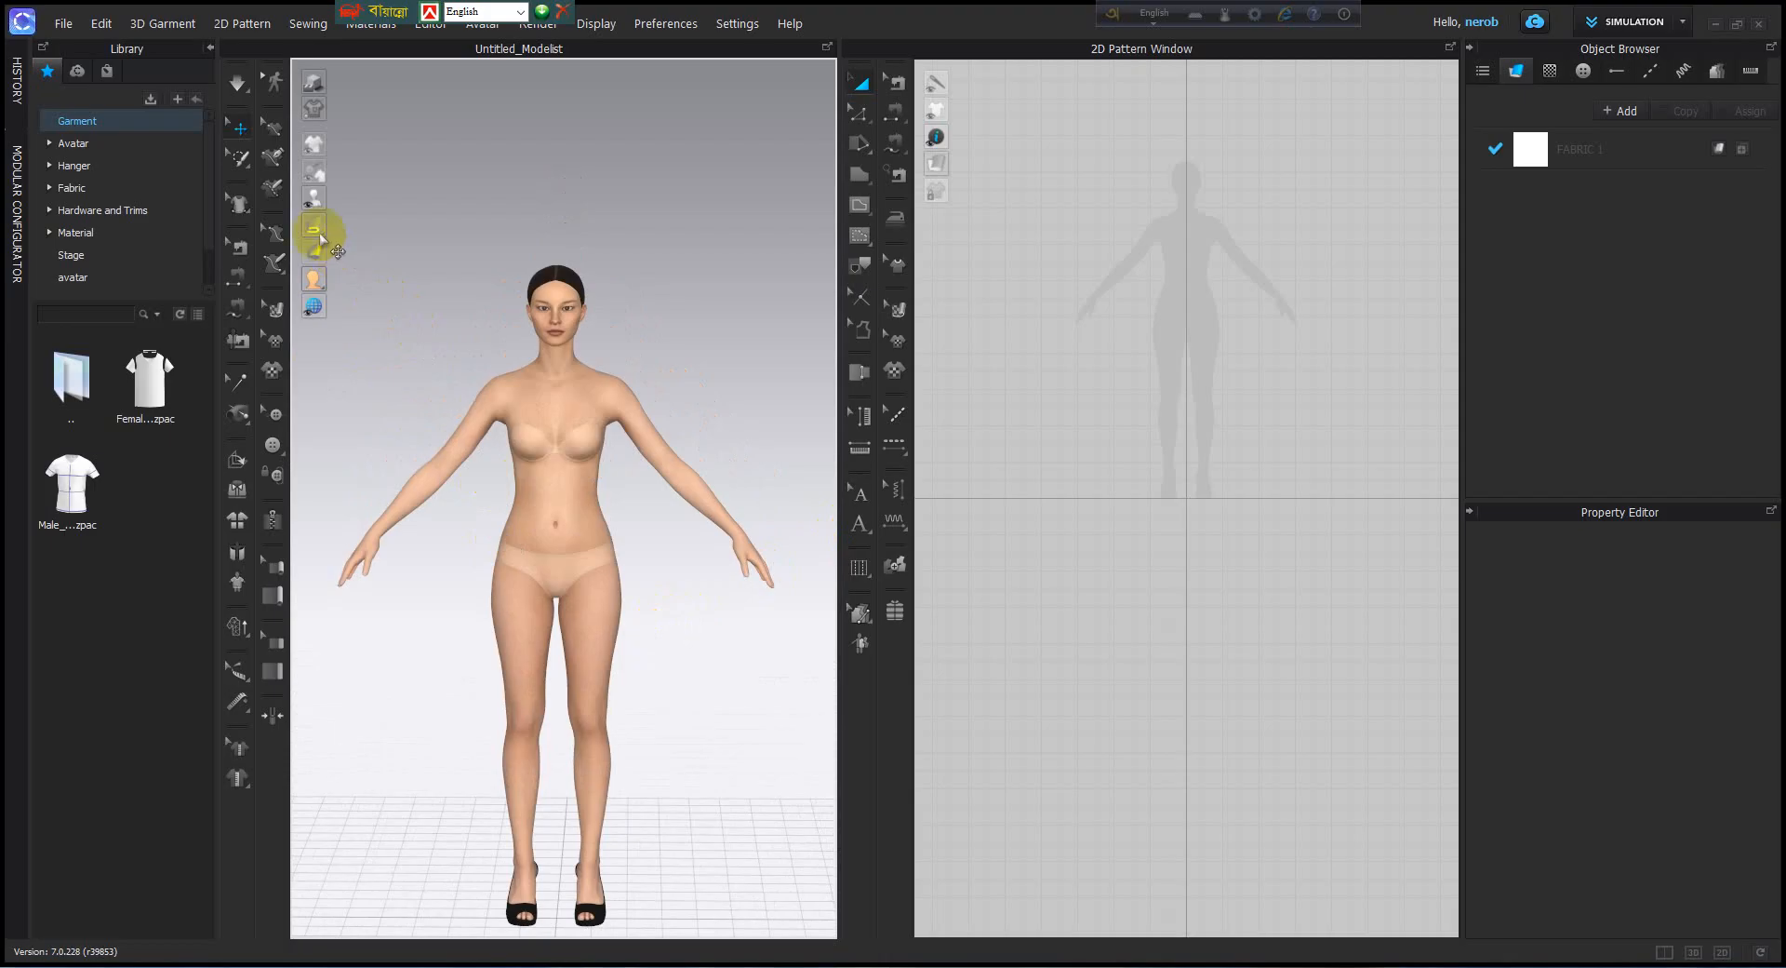
Load the Female_T-shirt.zpac garment from the library, maintaining the current avatar's size and pose.
drag(351, 11, 933, 9)
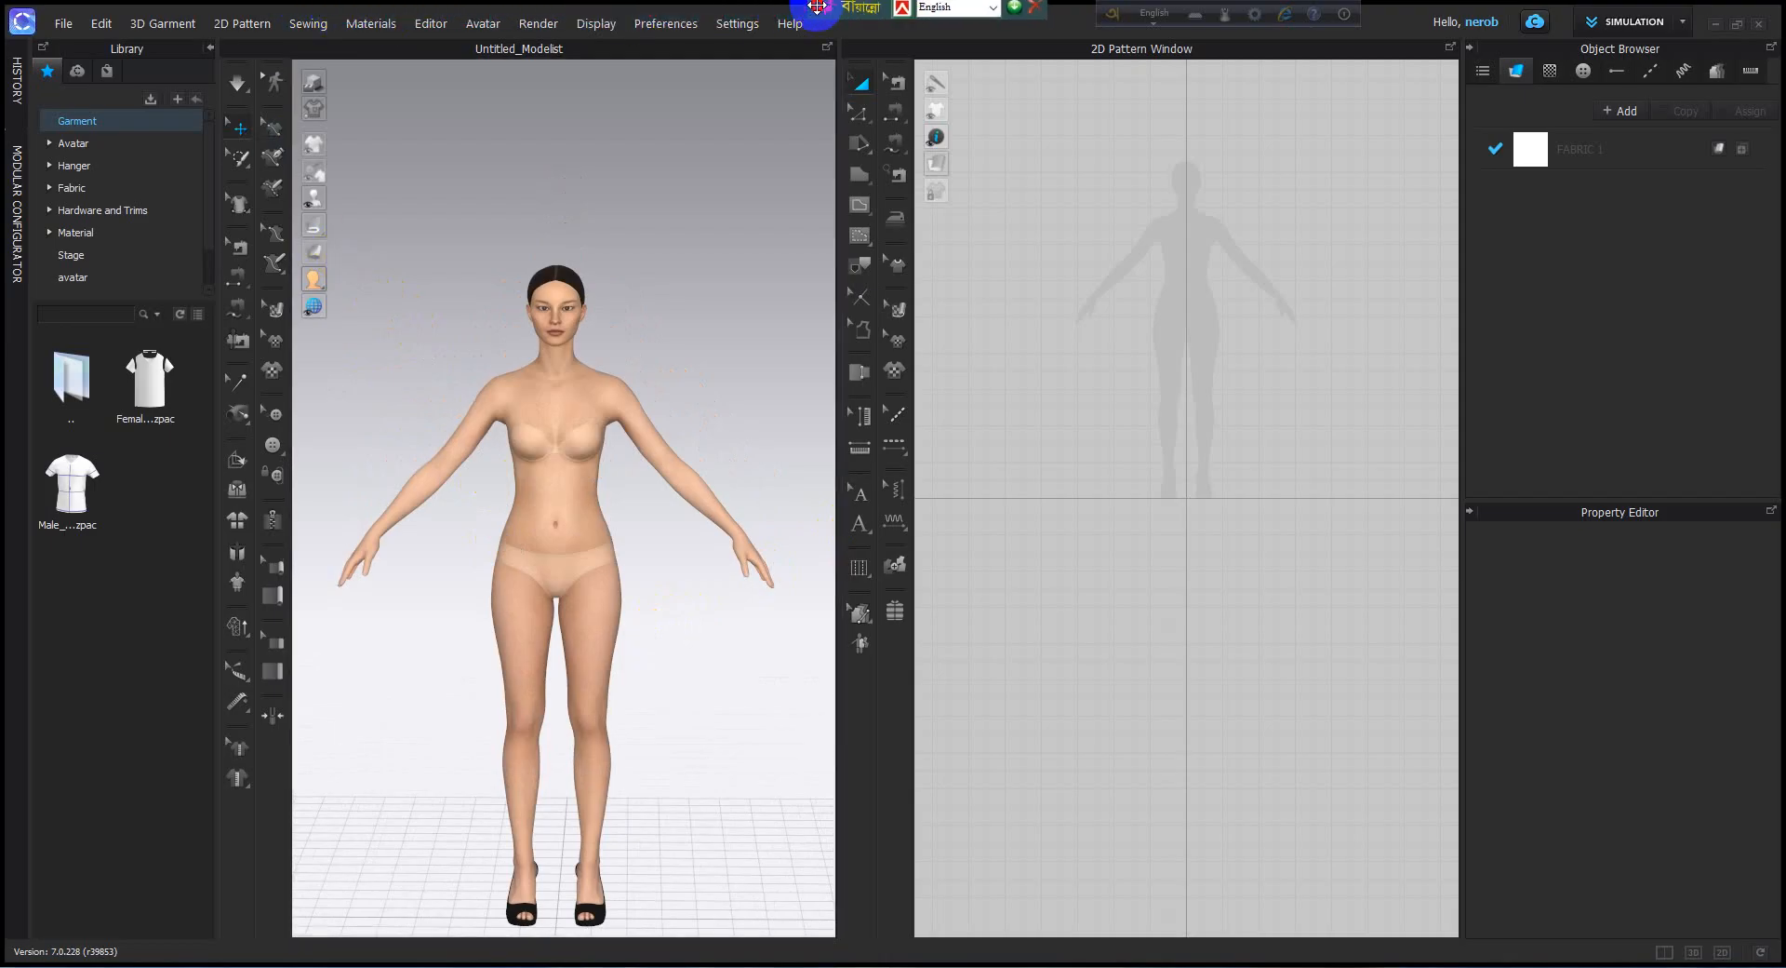
scroll(502, 349, up, 3)
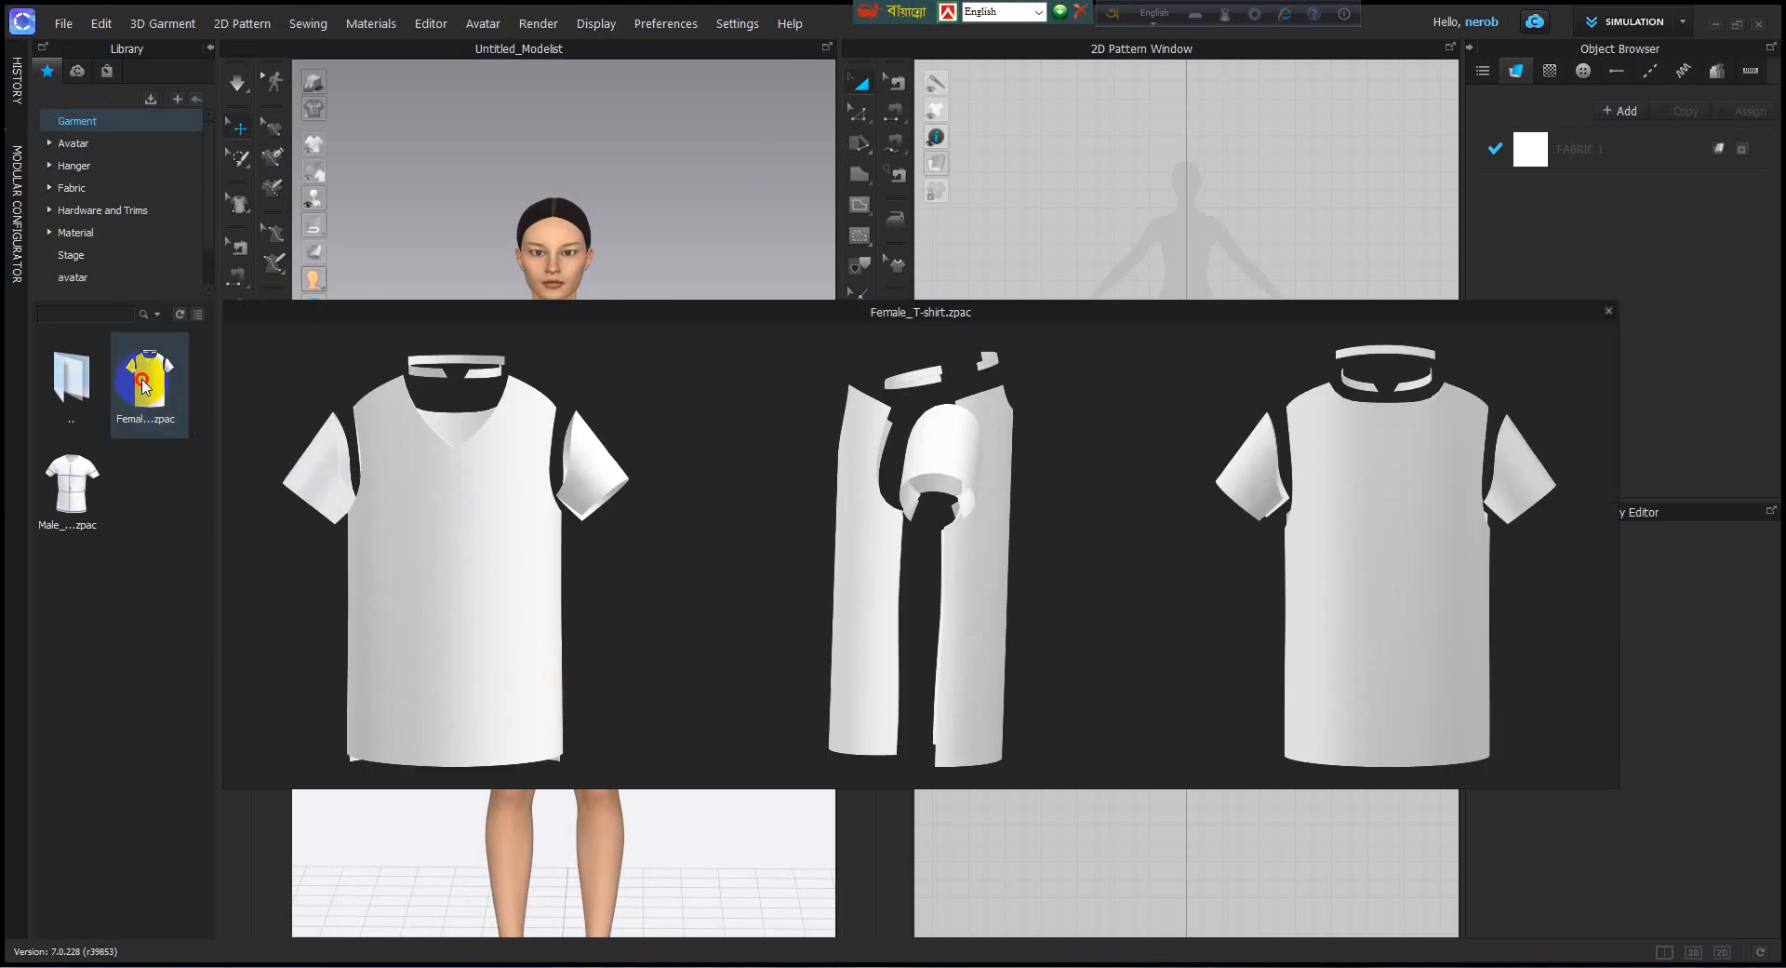
double_click(143, 383)
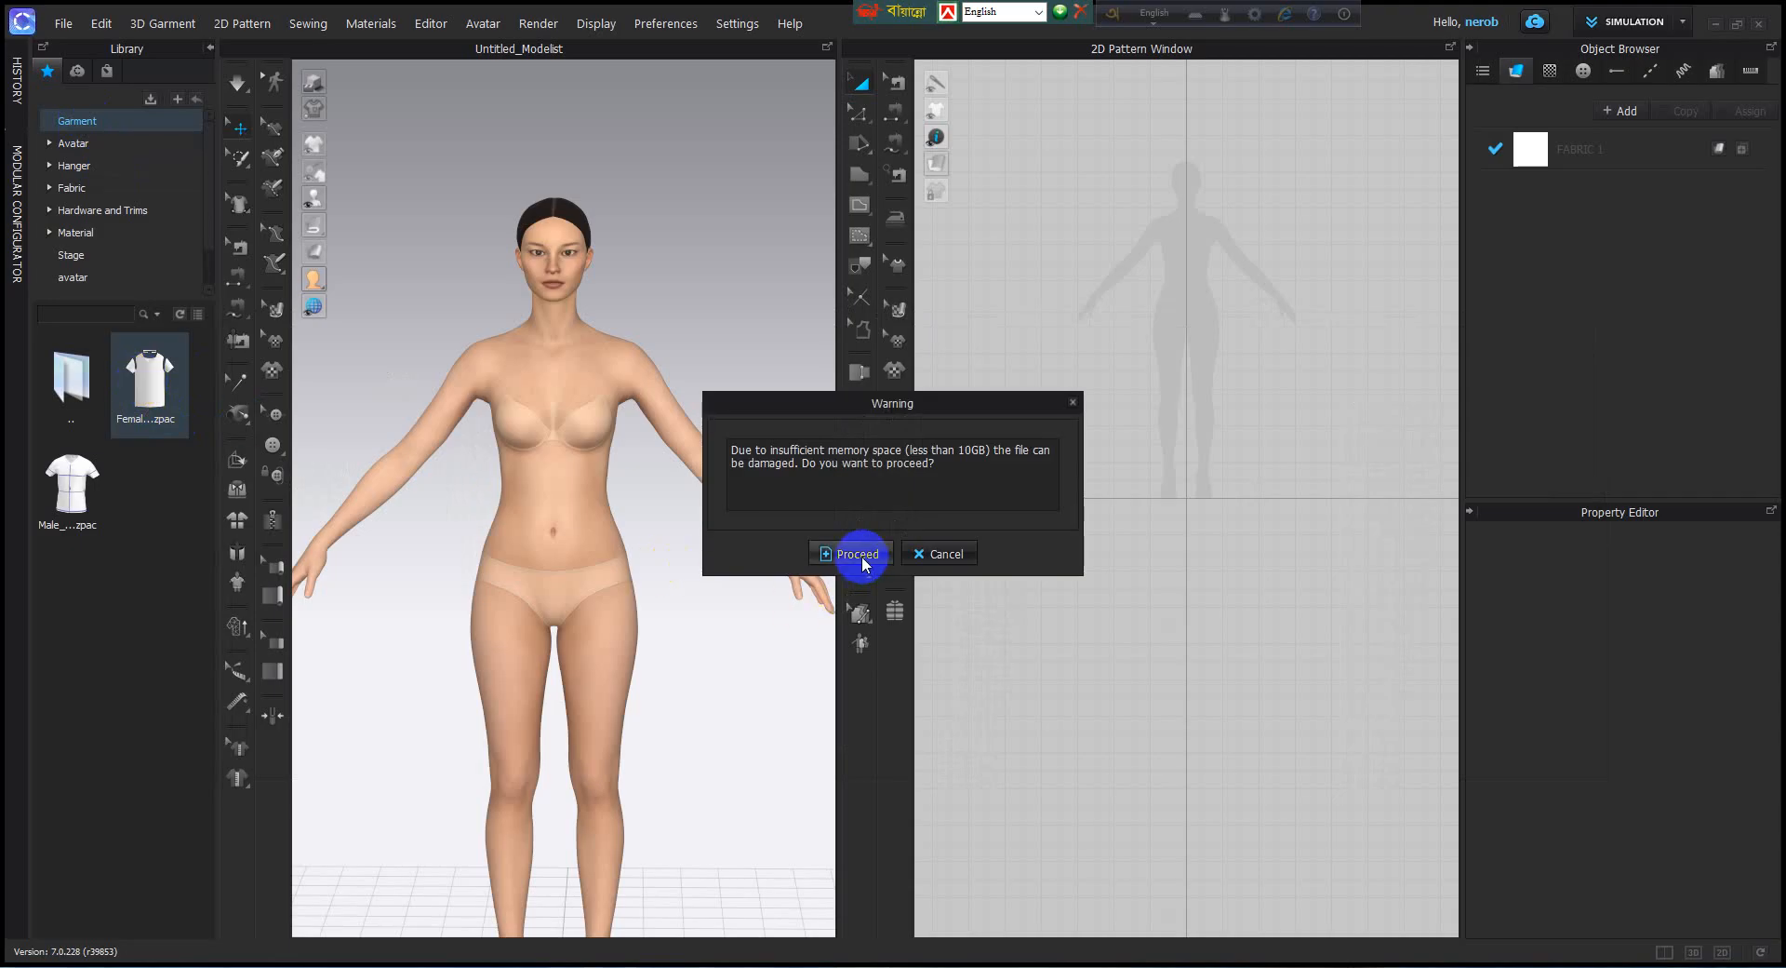
click(858, 555)
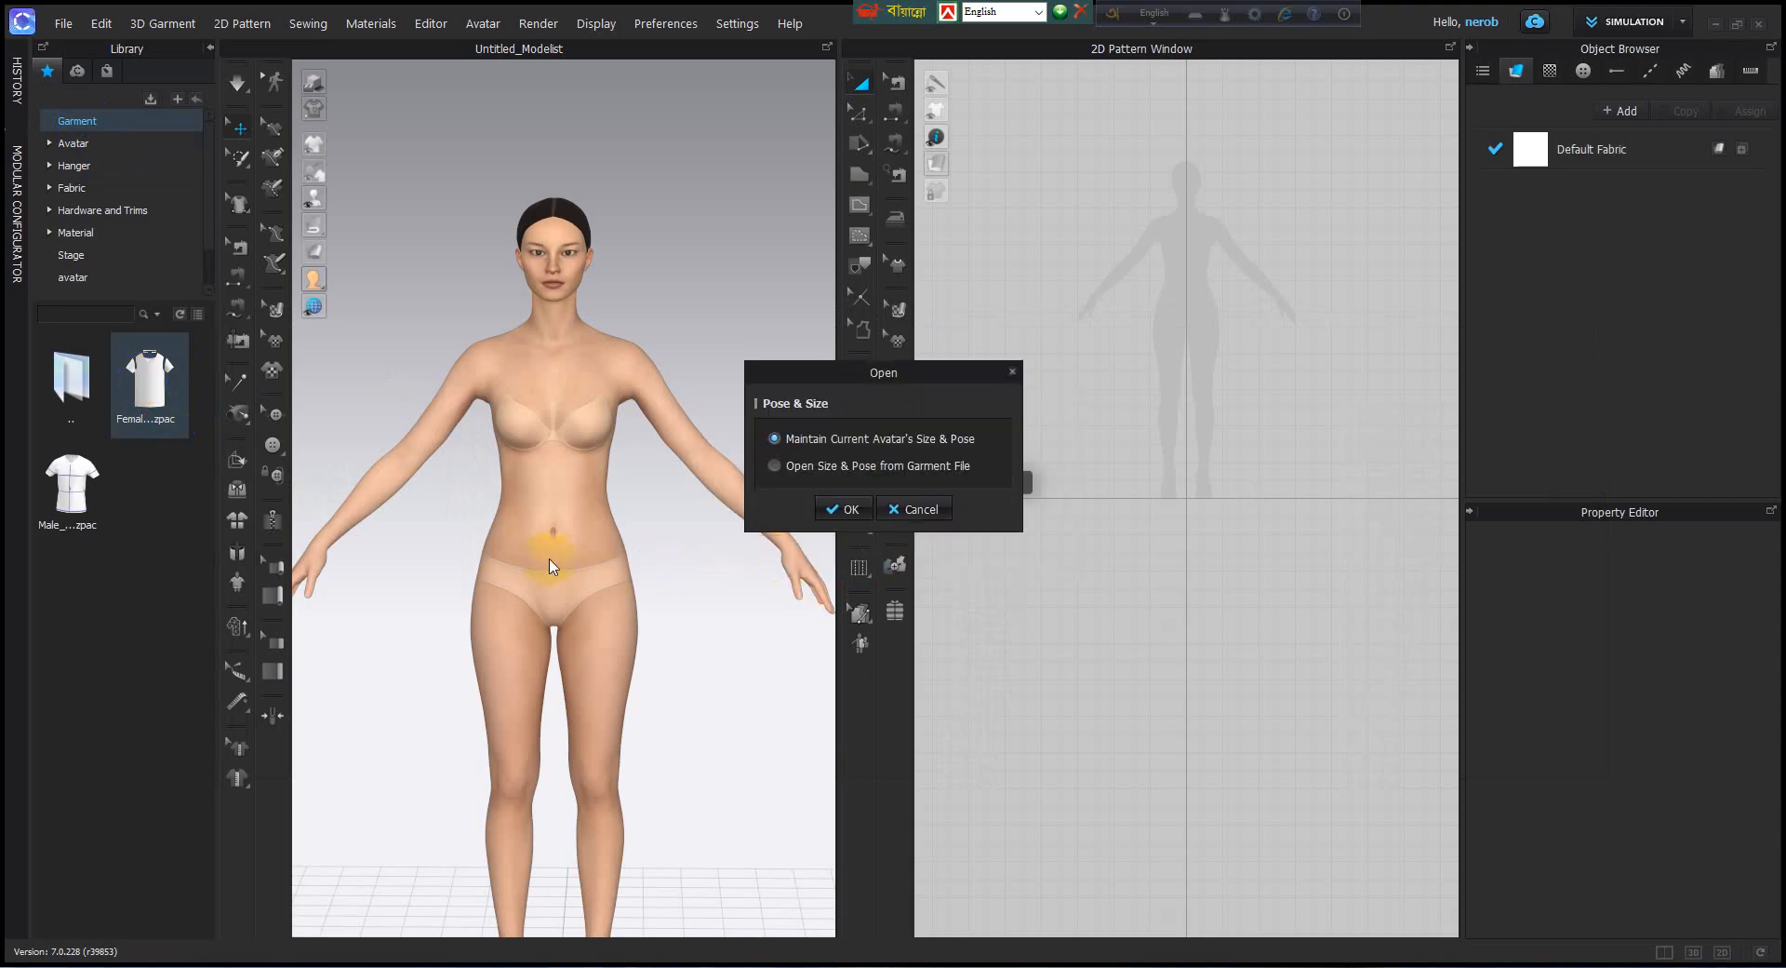
click(844, 508)
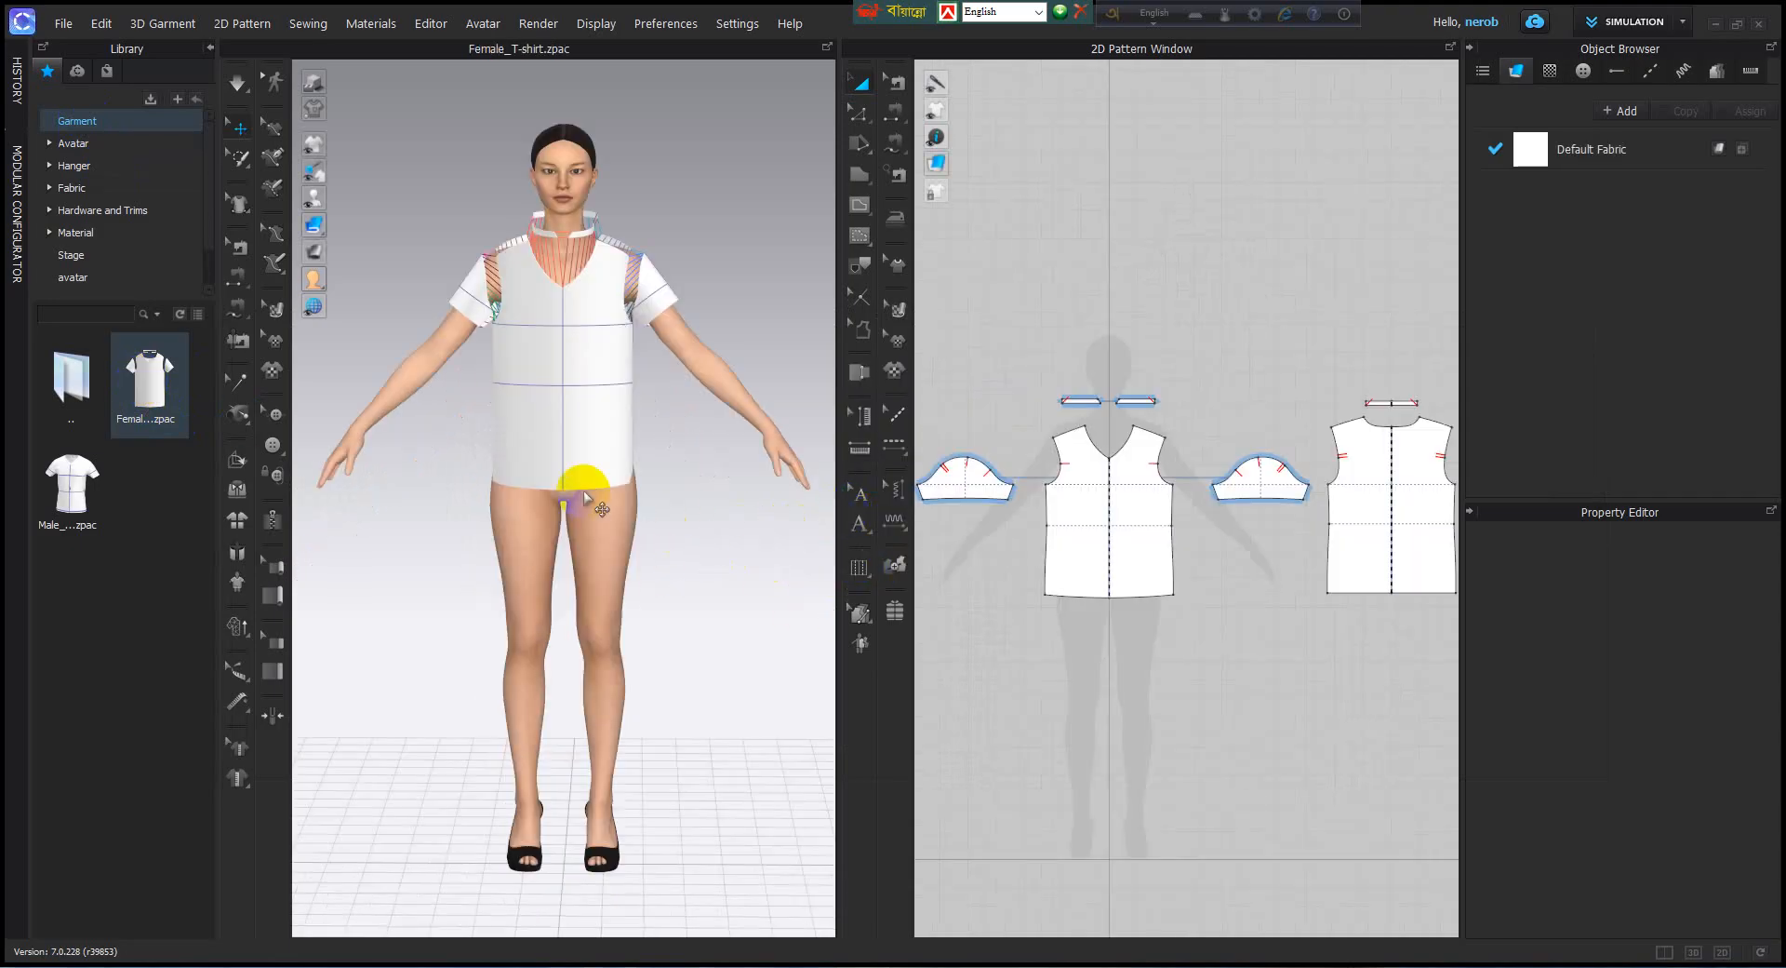
Simulate the T-shirt until it drapes on the avatar, and stop the simulation.
right_drag(583, 491, 608, 462)
scroll(601, 382, up, 4)
middle_drag(600, 373, 579, 564)
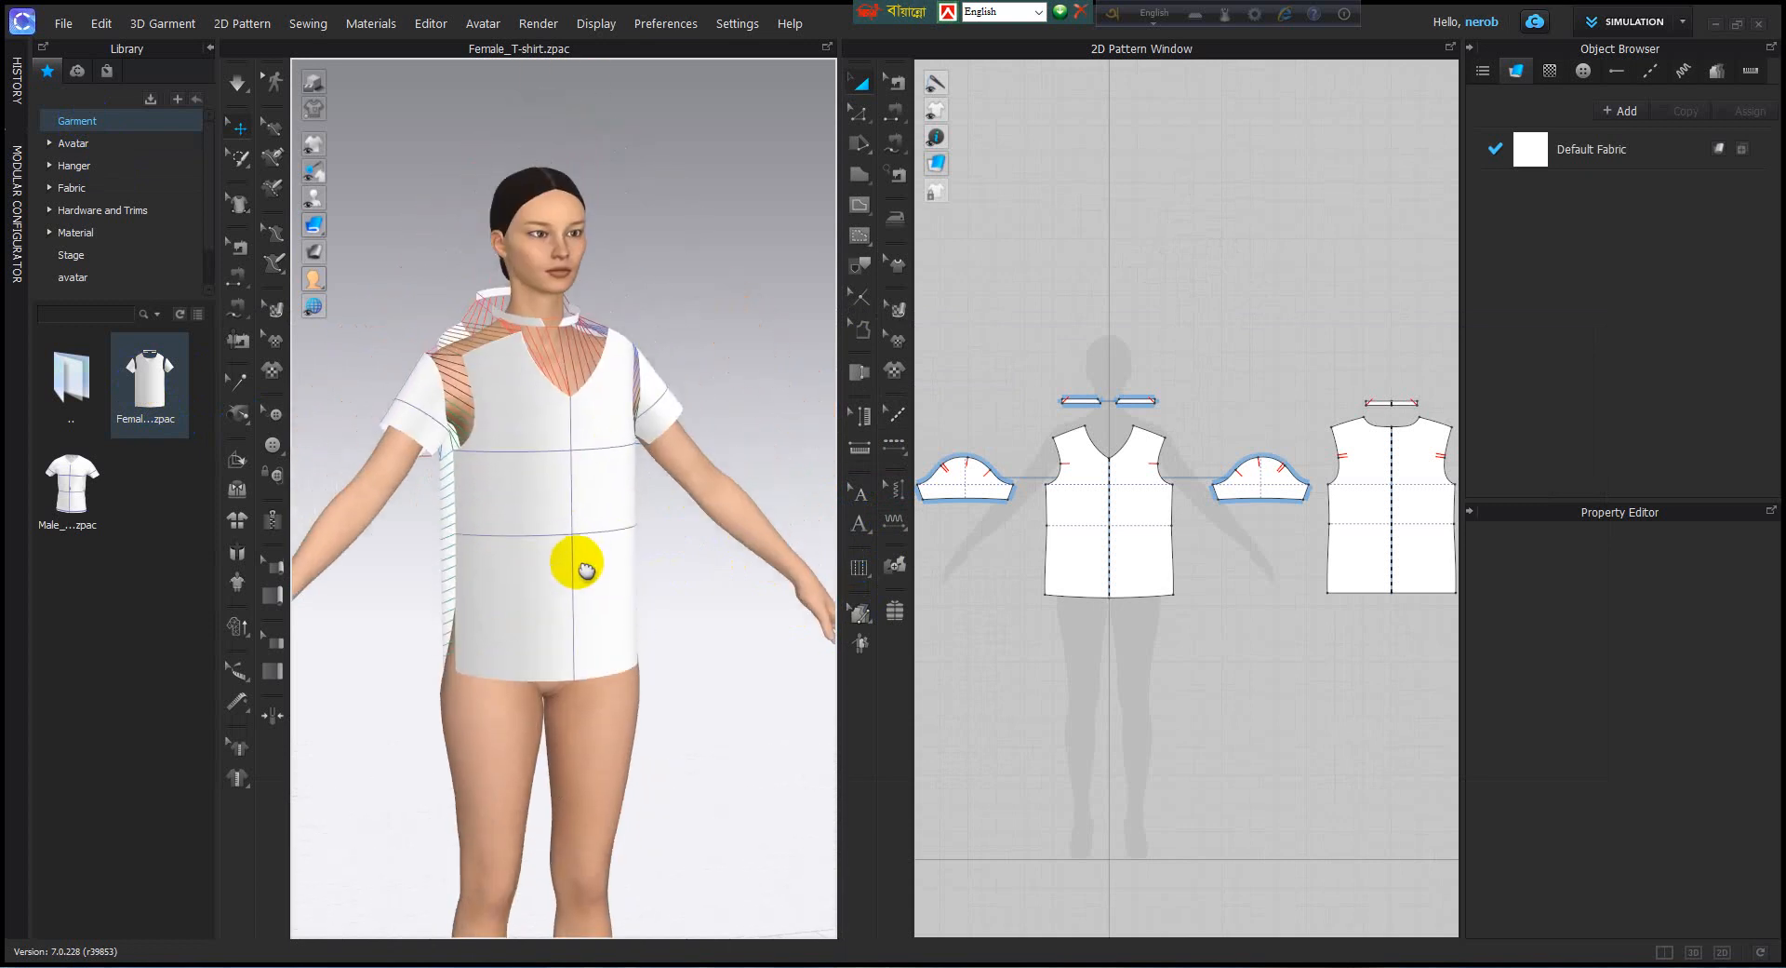
right_drag(579, 562, 525, 552)
click(241, 86)
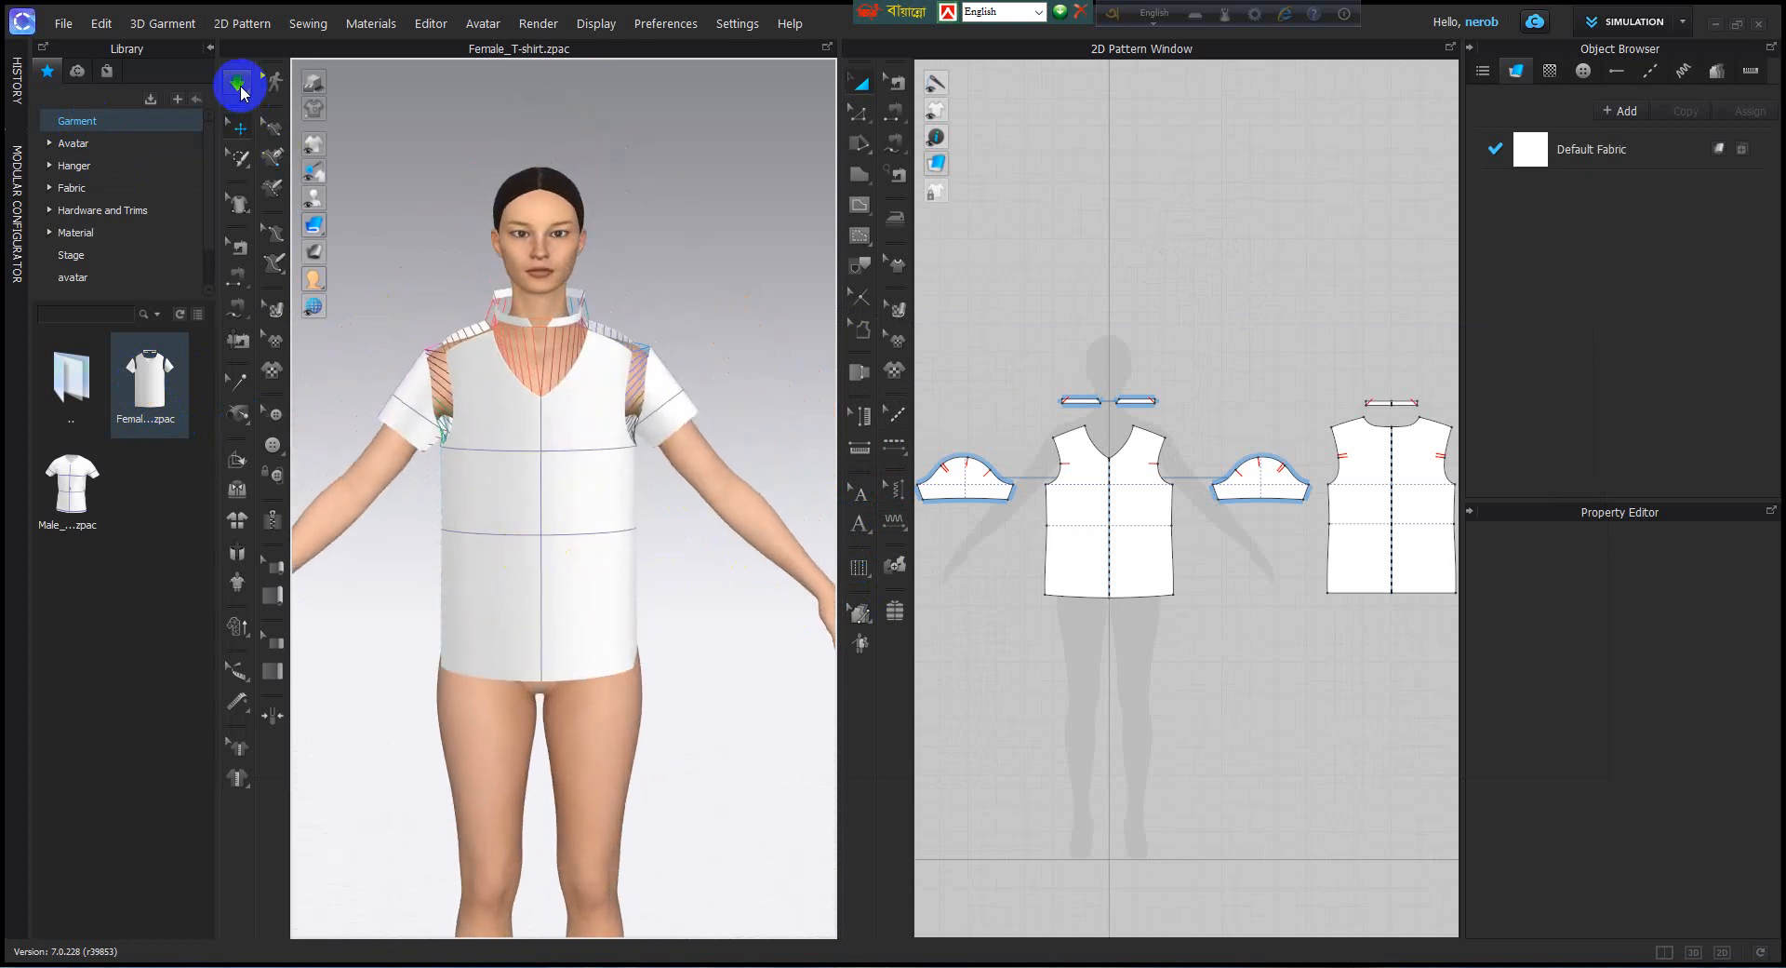
right_drag(571, 470, 493, 549)
click(238, 86)
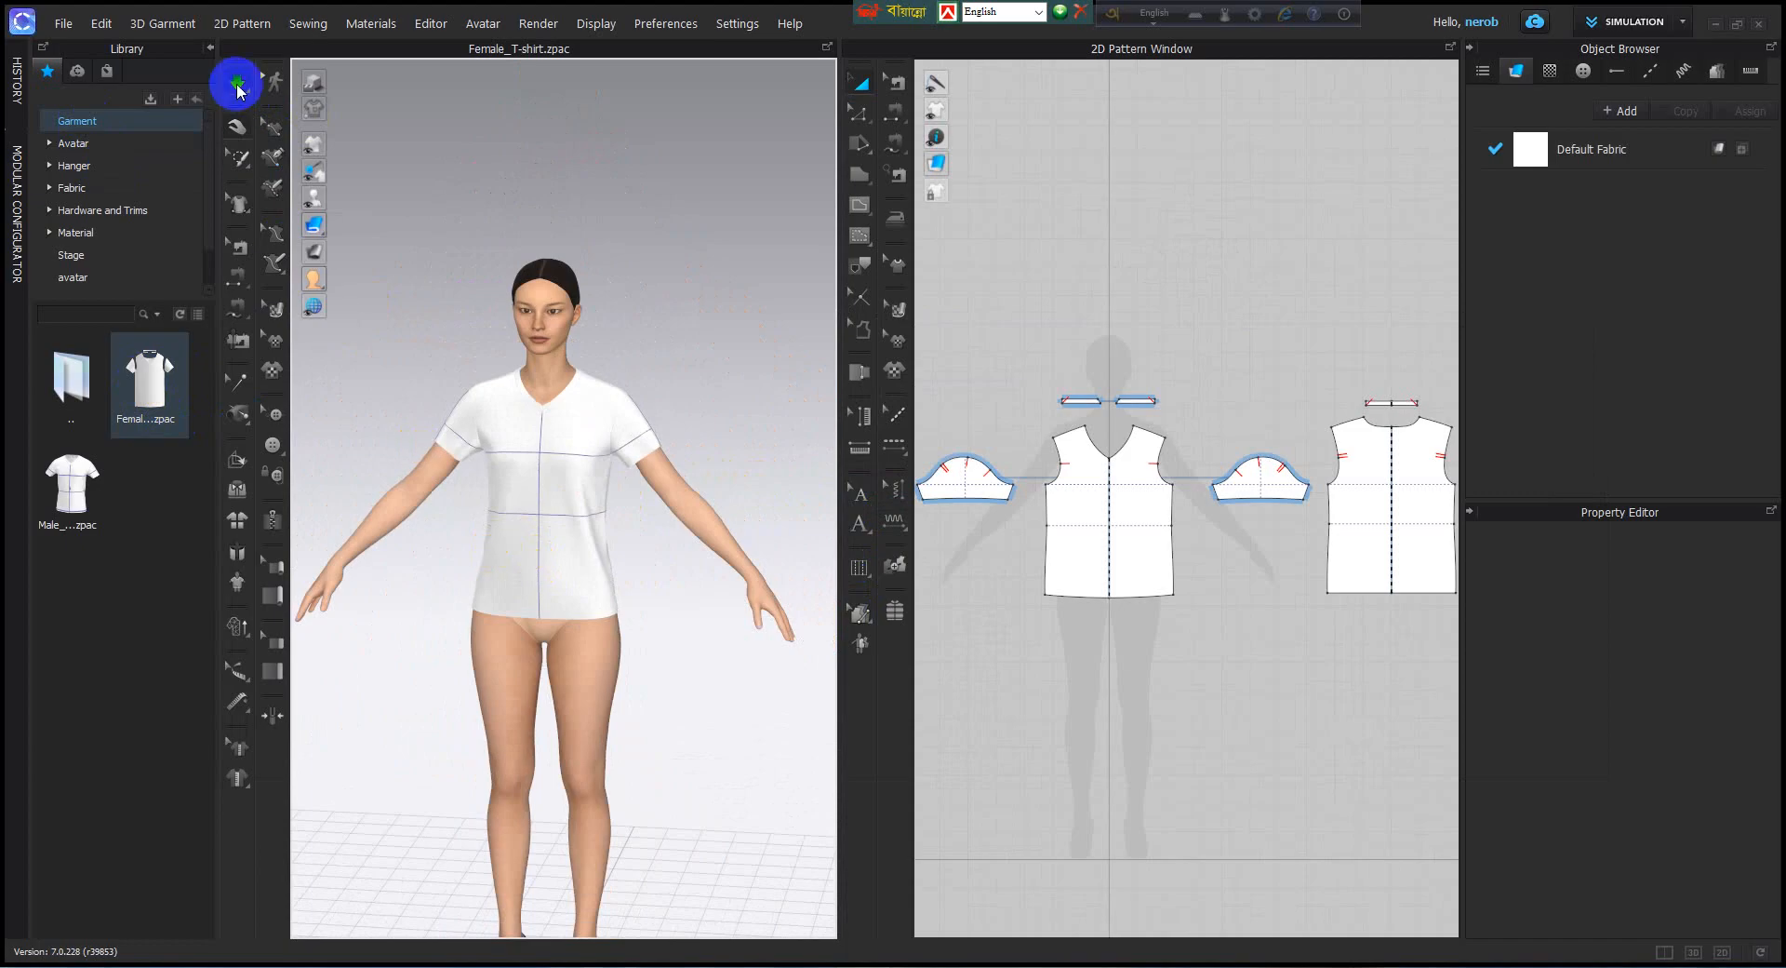
scroll(561, 569, down, 2)
middle_drag(561, 550, 572, 564)
mouse_move(573, 563)
right_down()
mouse_move(609, 565)
mouse_move(577, 558)
right_up()
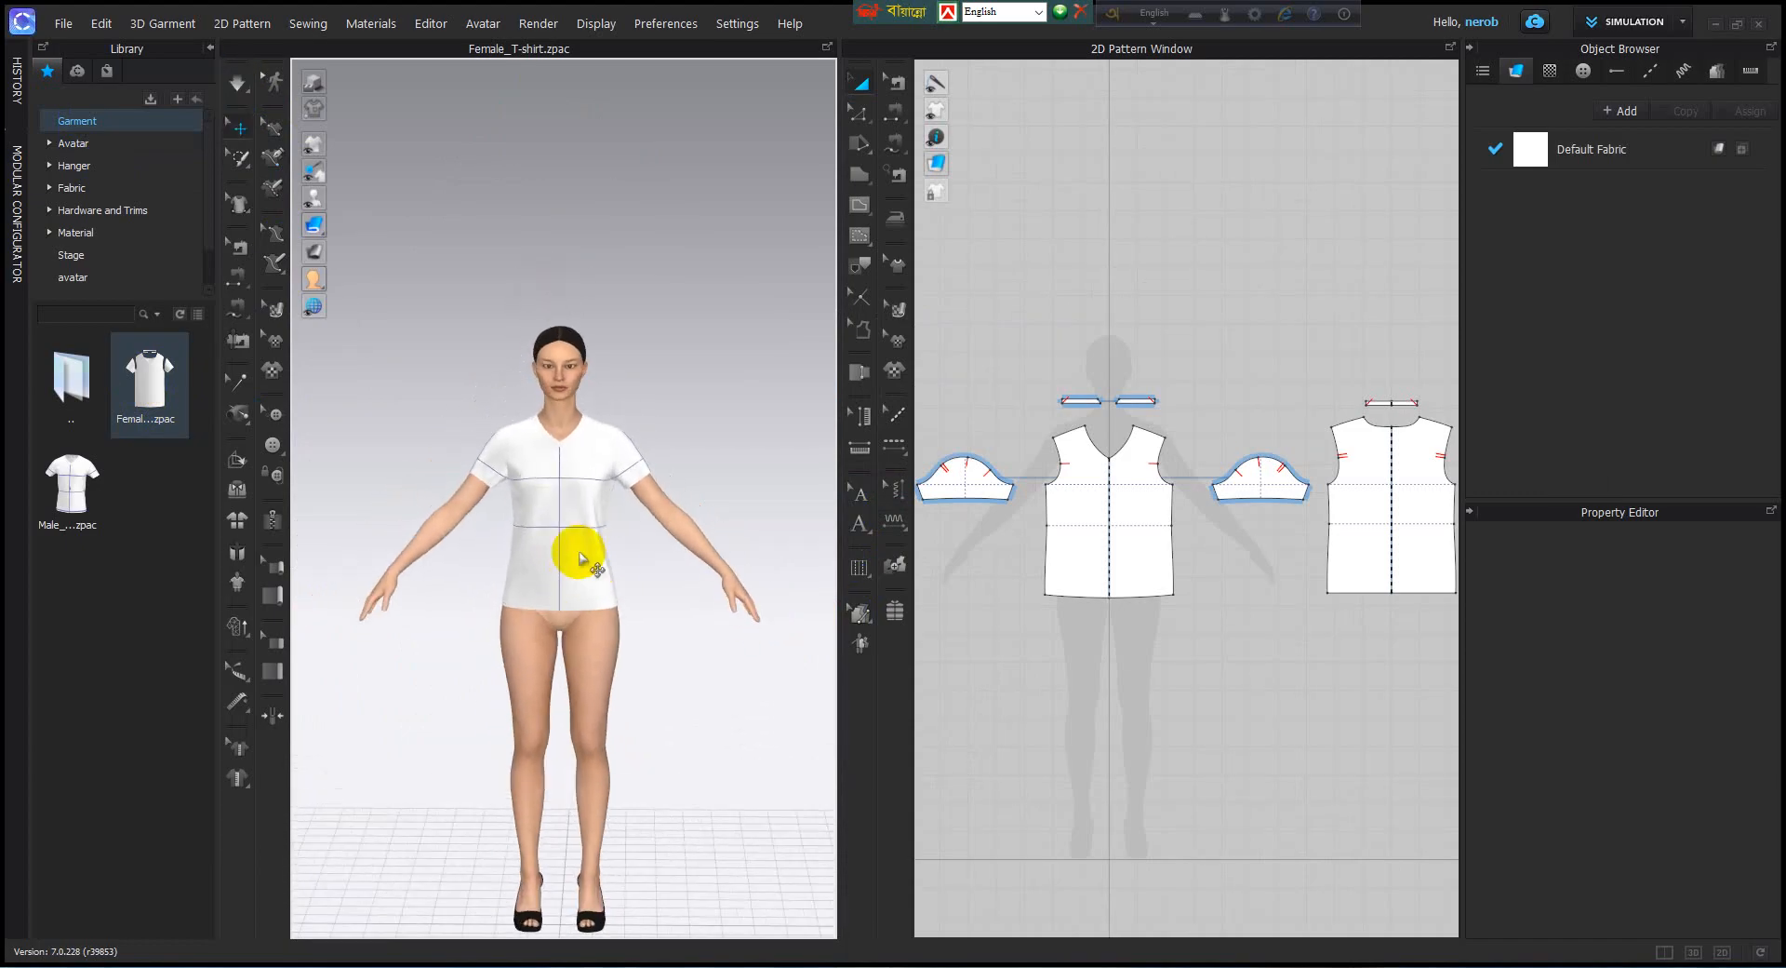
Open the Motion folder of the Female_V2 avatar in the library.
click(79, 147)
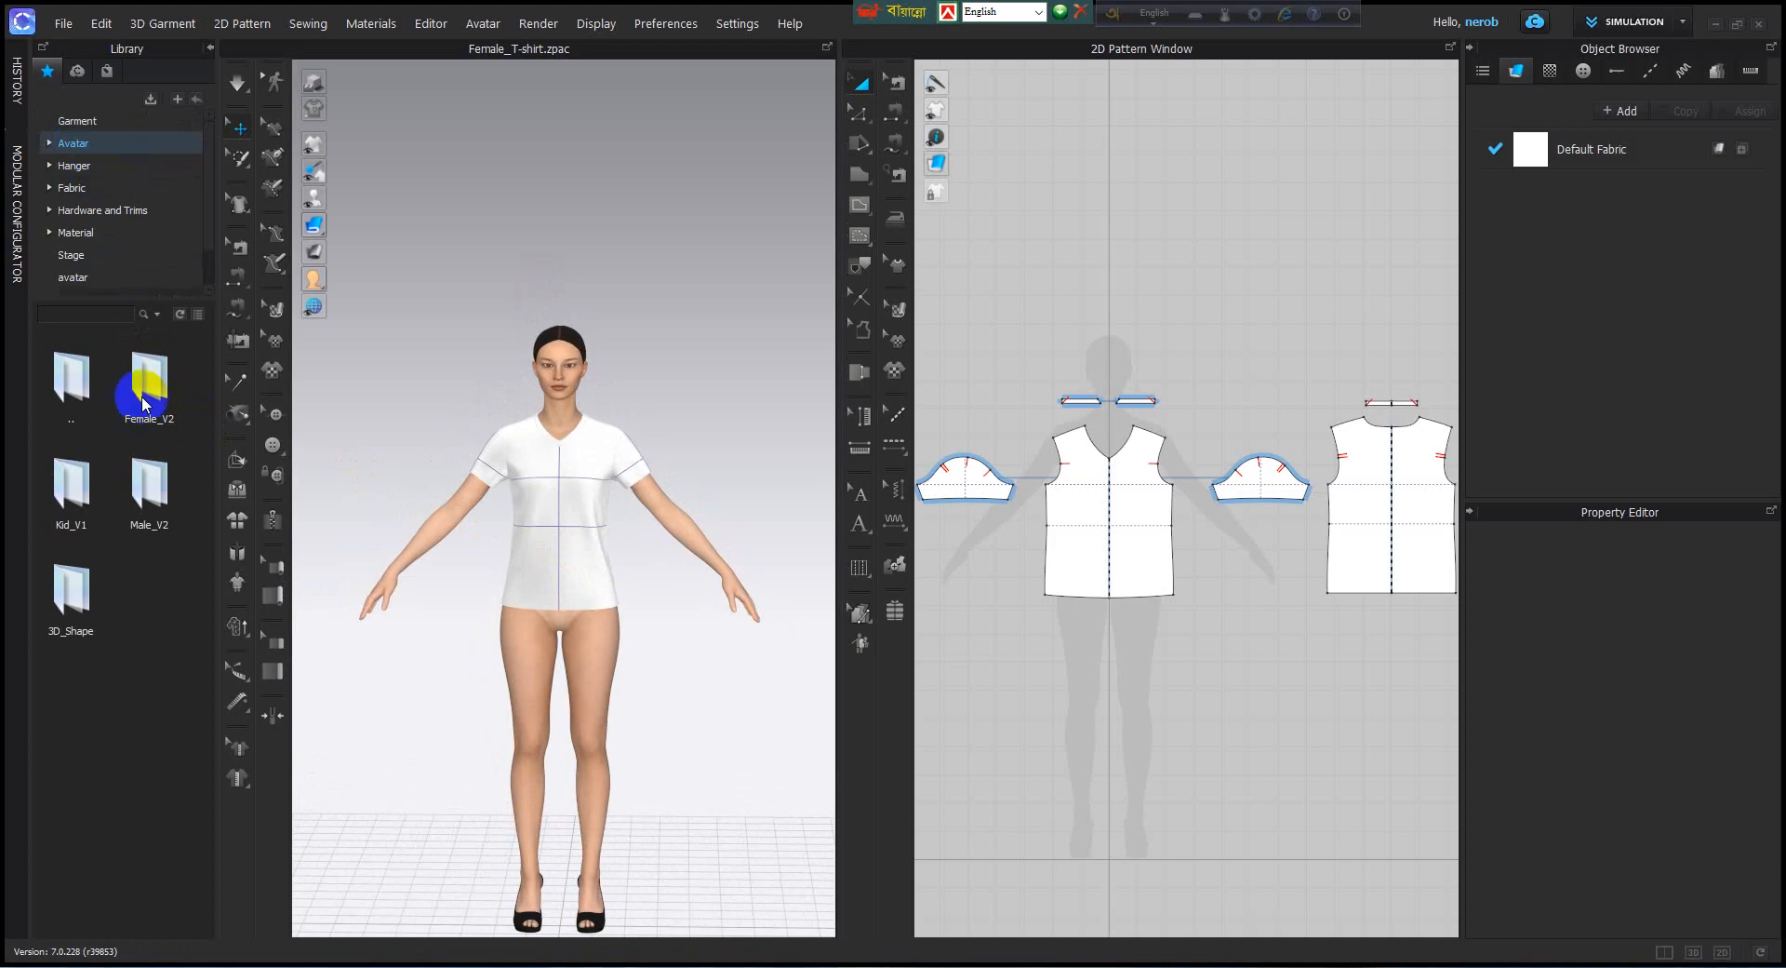
click(139, 493)
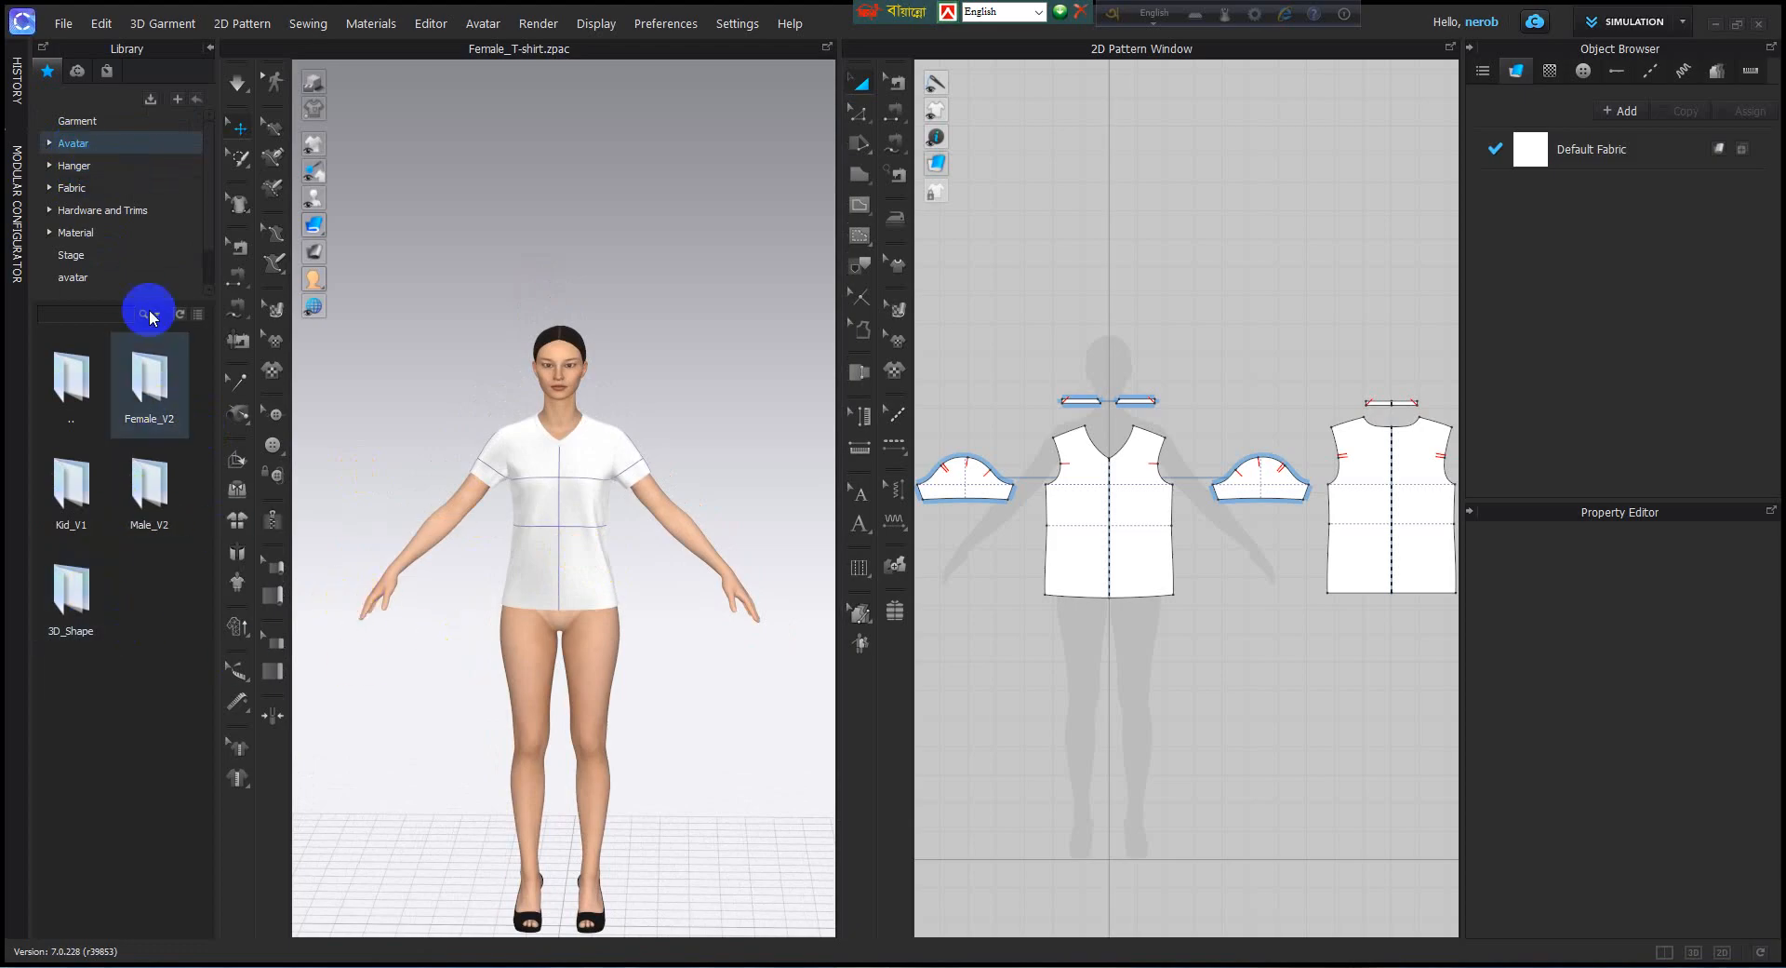
click(169, 473)
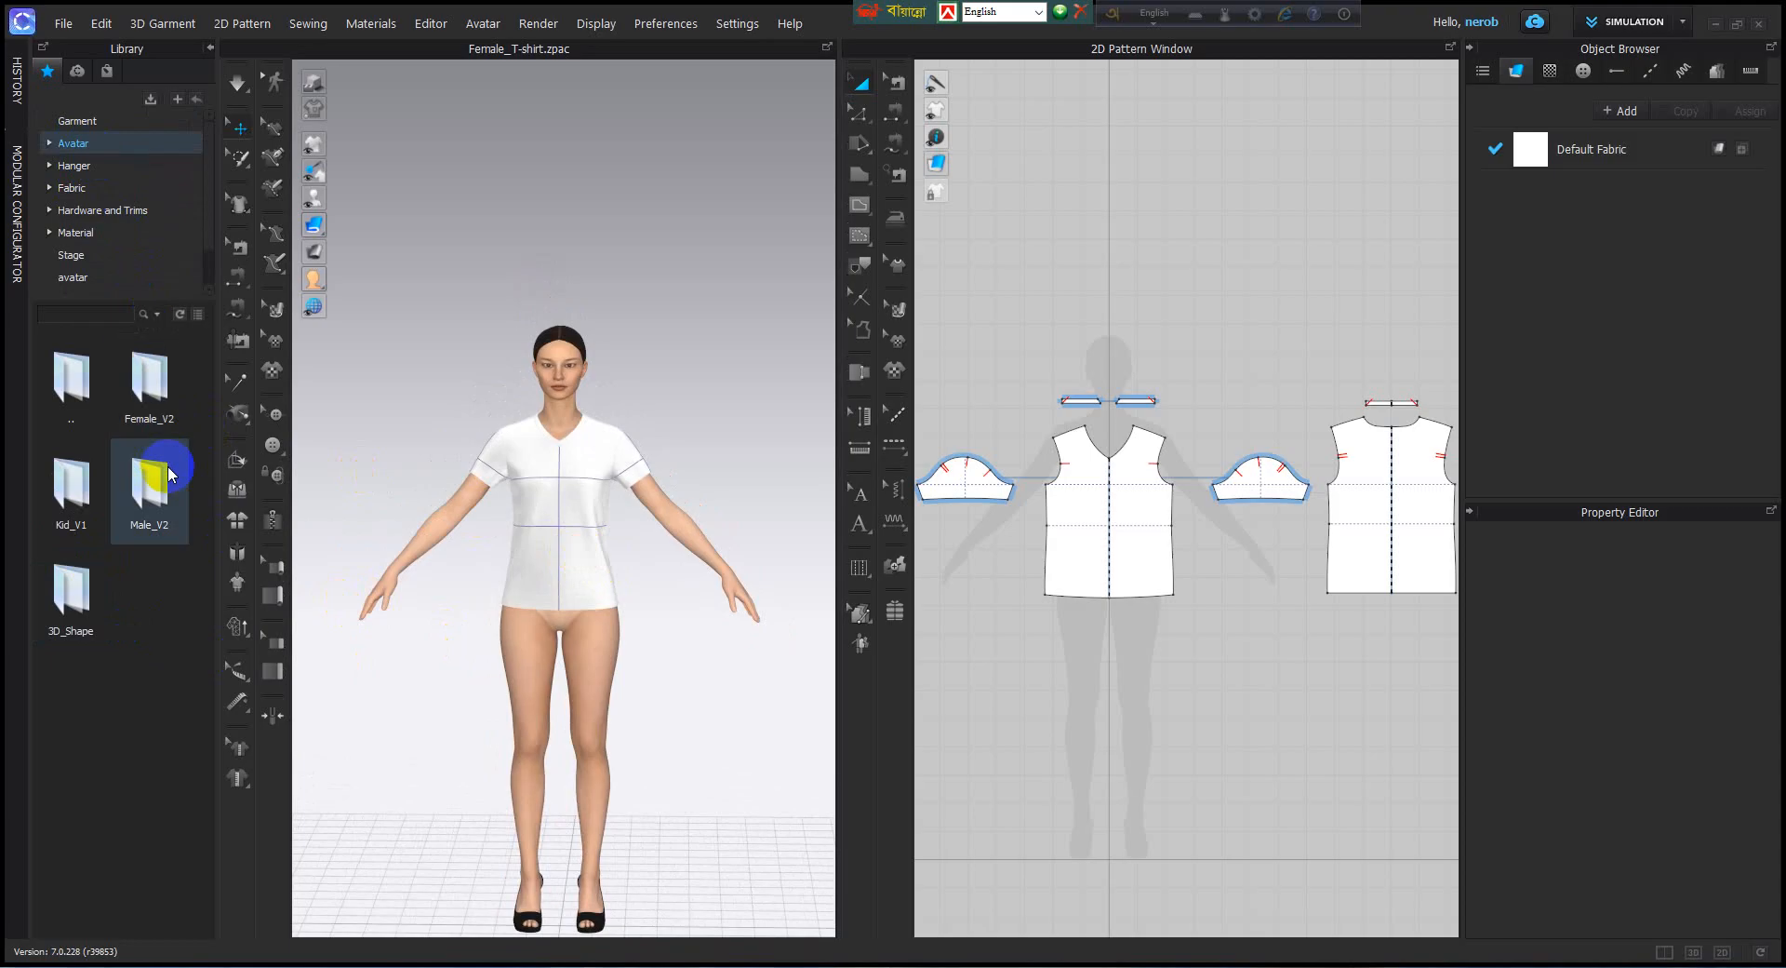
double_click(148, 381)
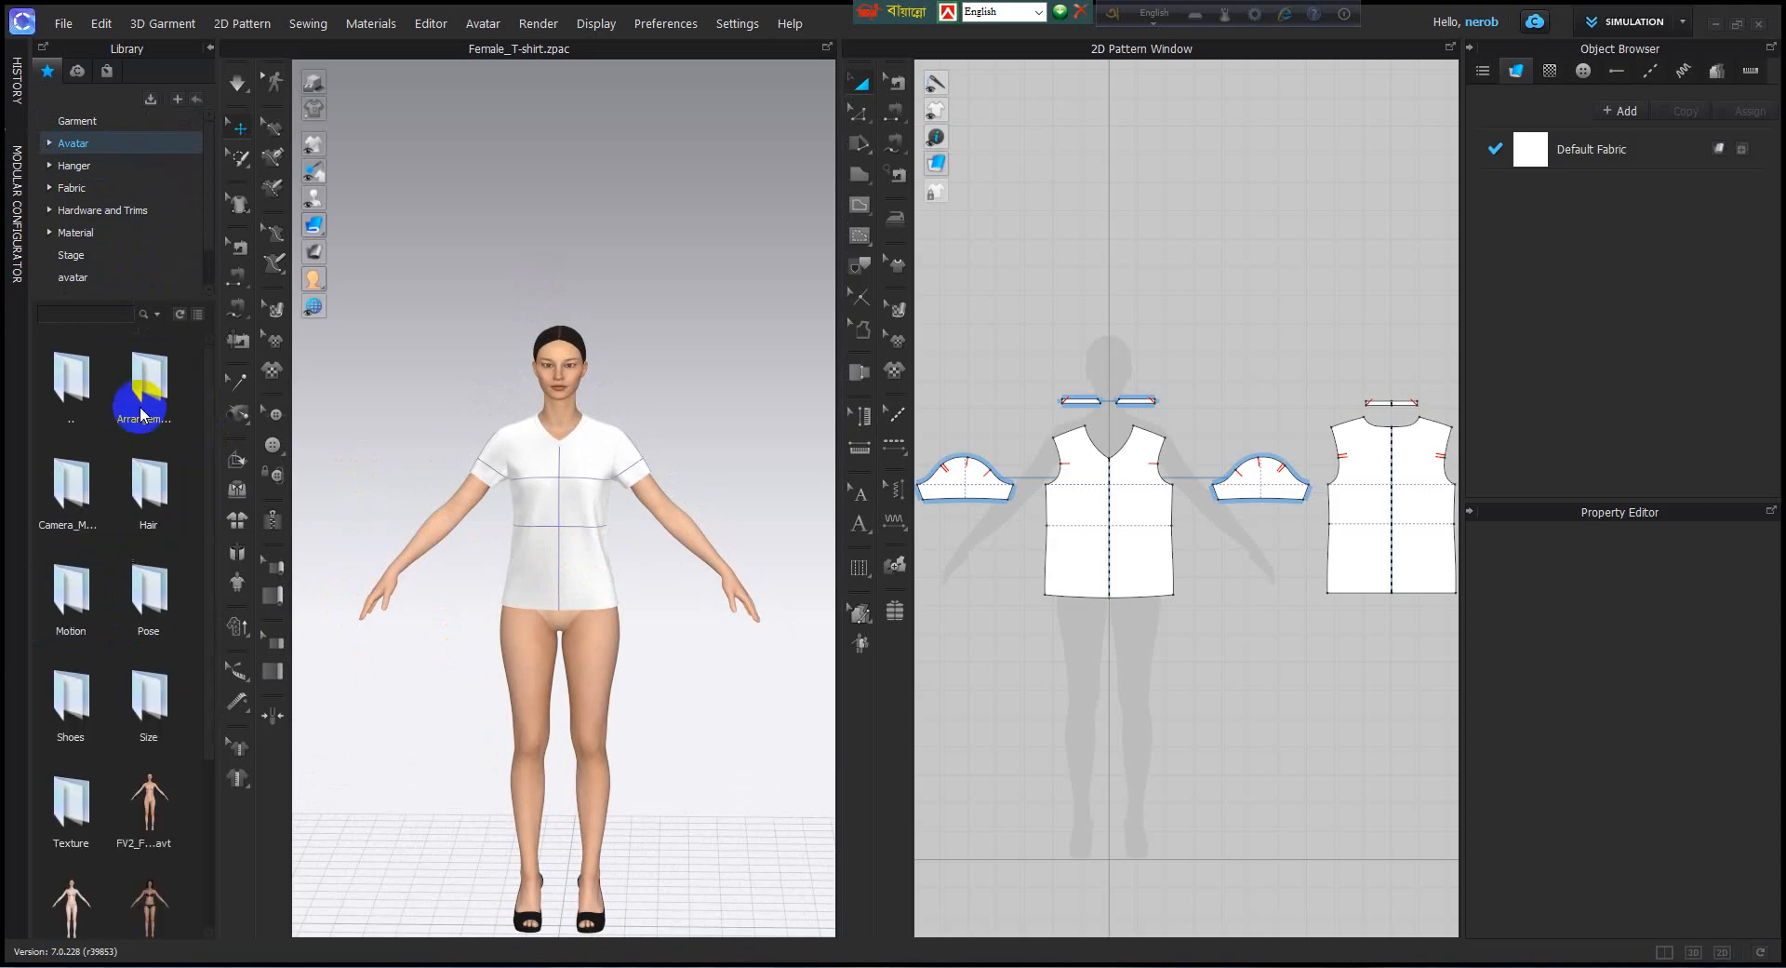
click(72, 611)
double_click(73, 607)
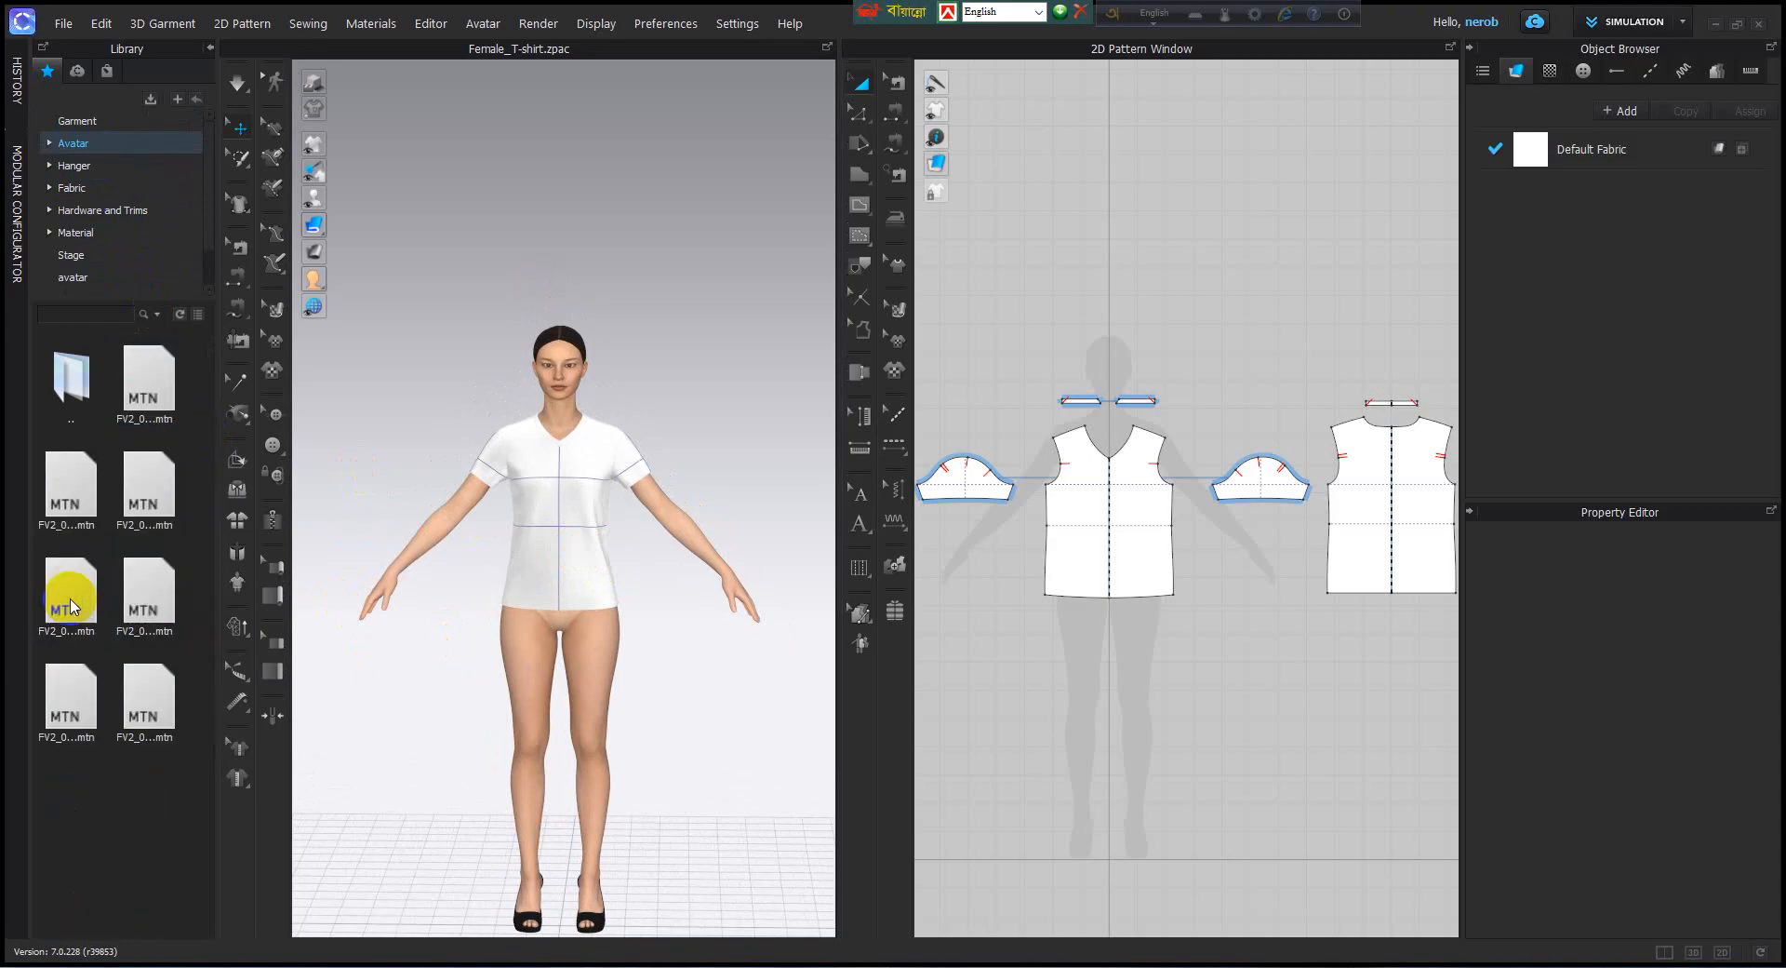
Load the fourth FV2 motion file, moving the avatar and garment to the start position with a 30 FPS transition animation.
click(147, 374)
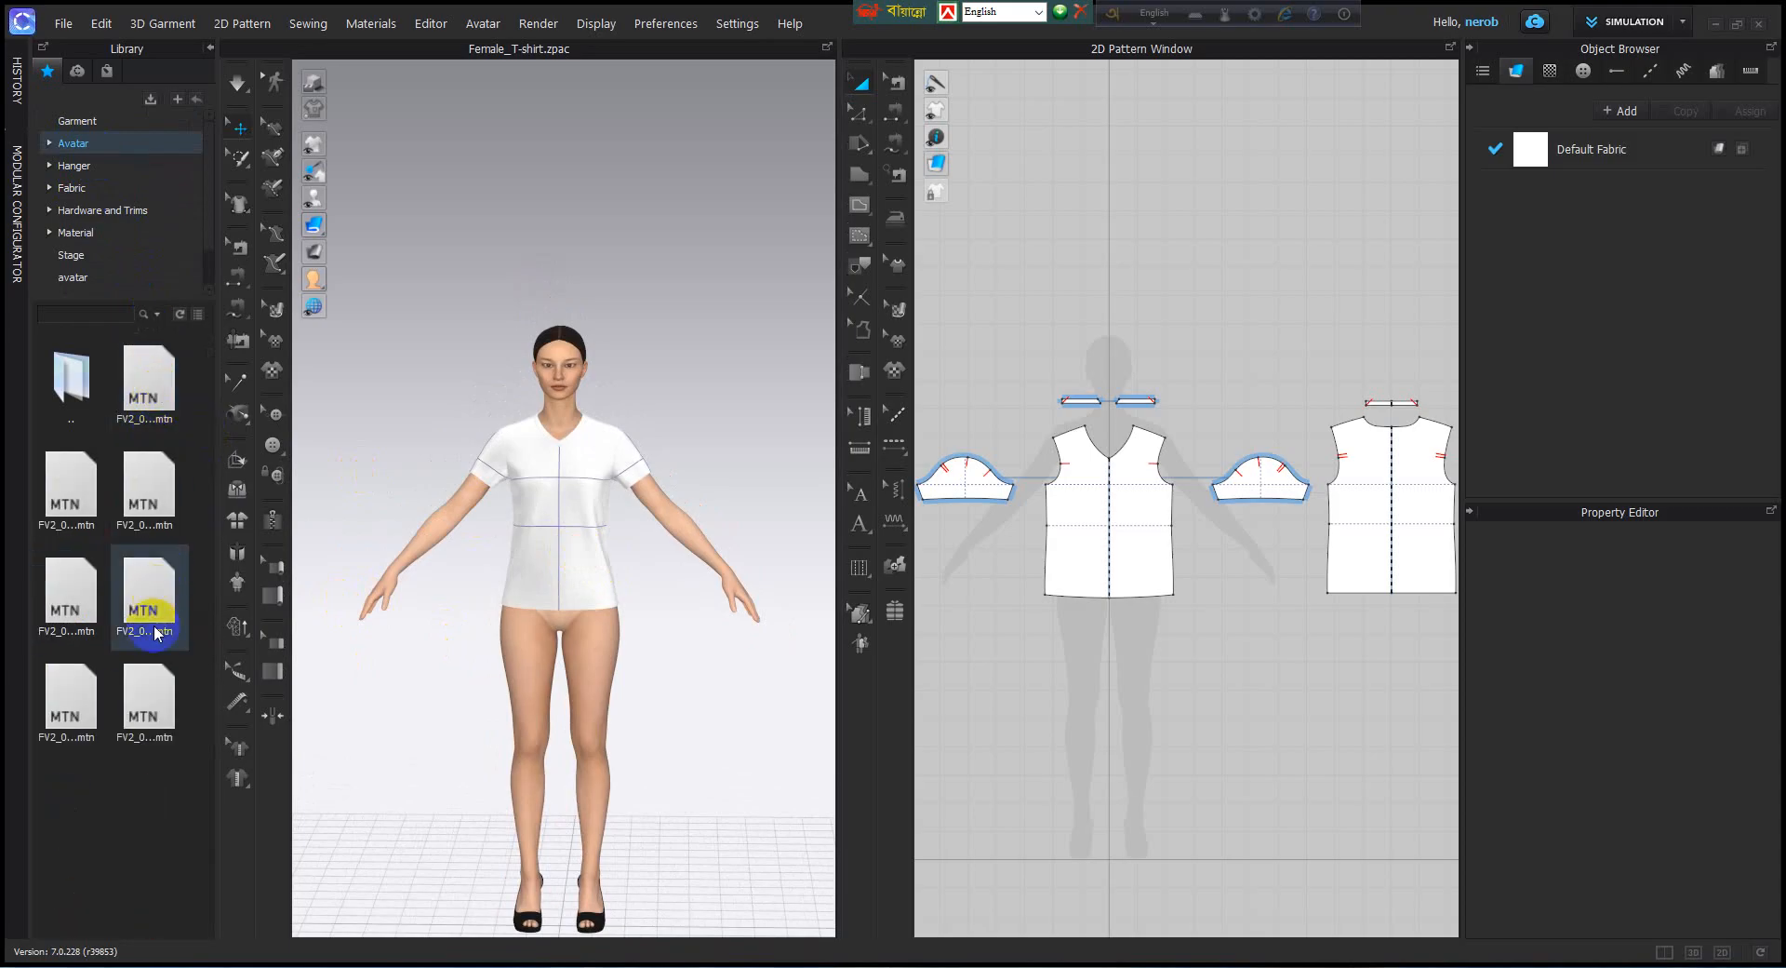
click(72, 484)
click(67, 588)
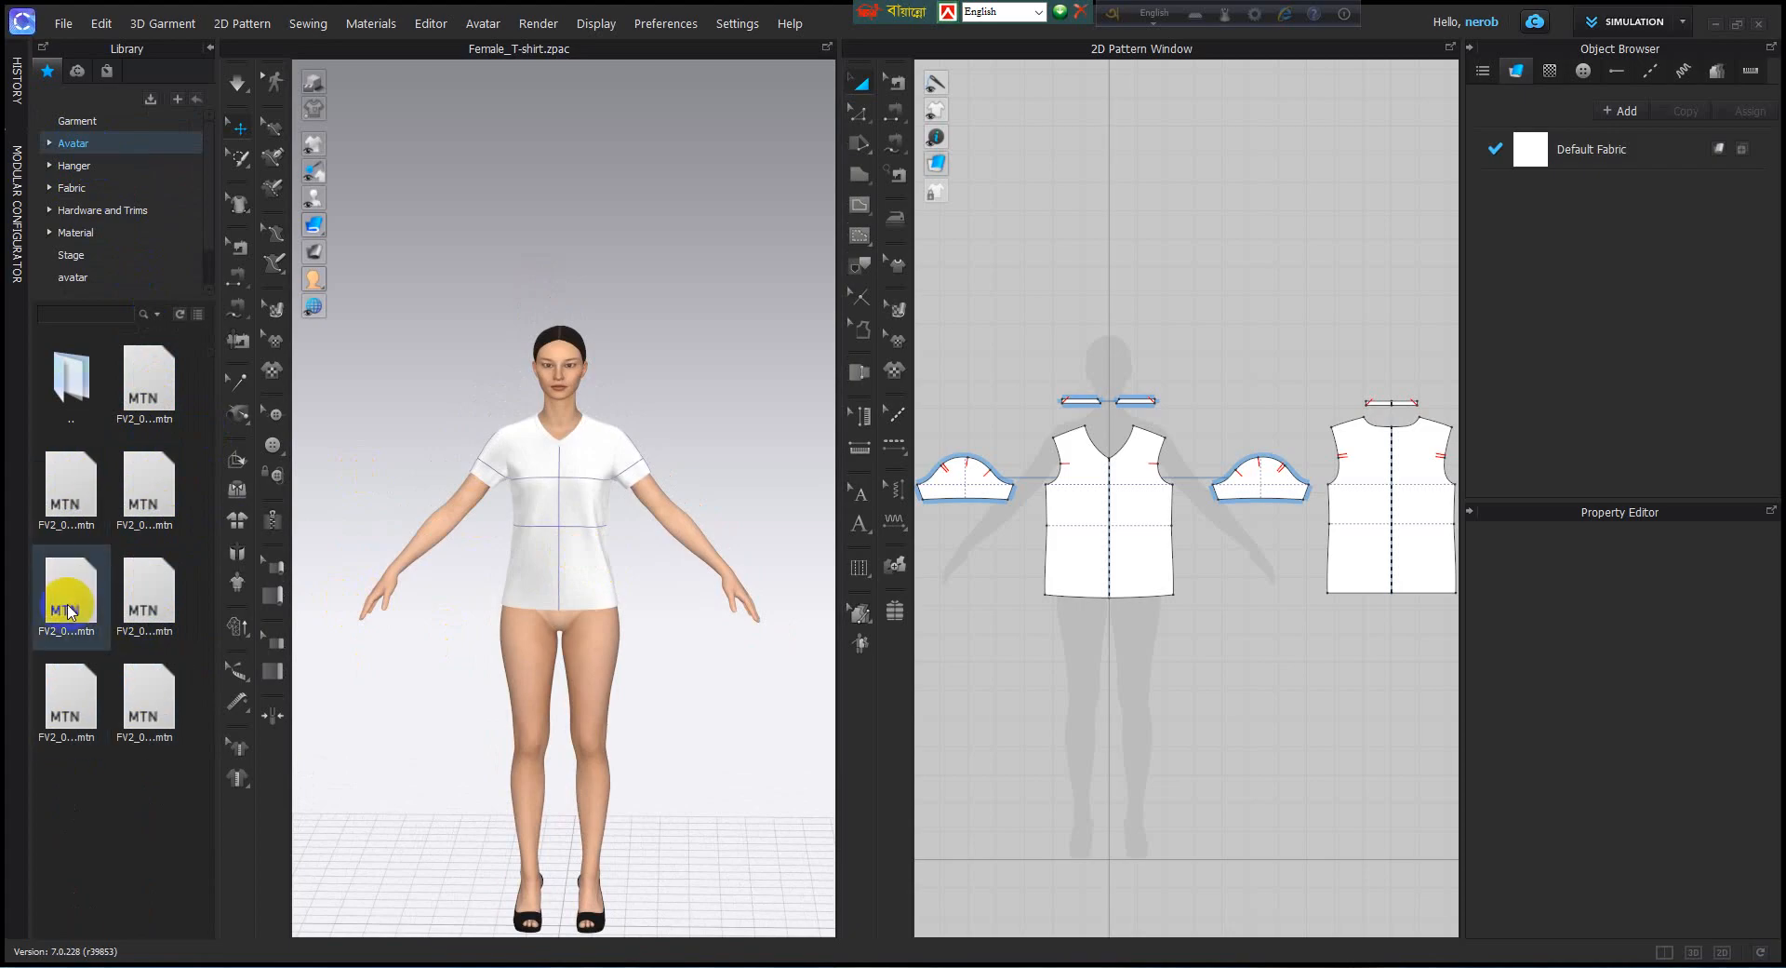
double_click(67, 586)
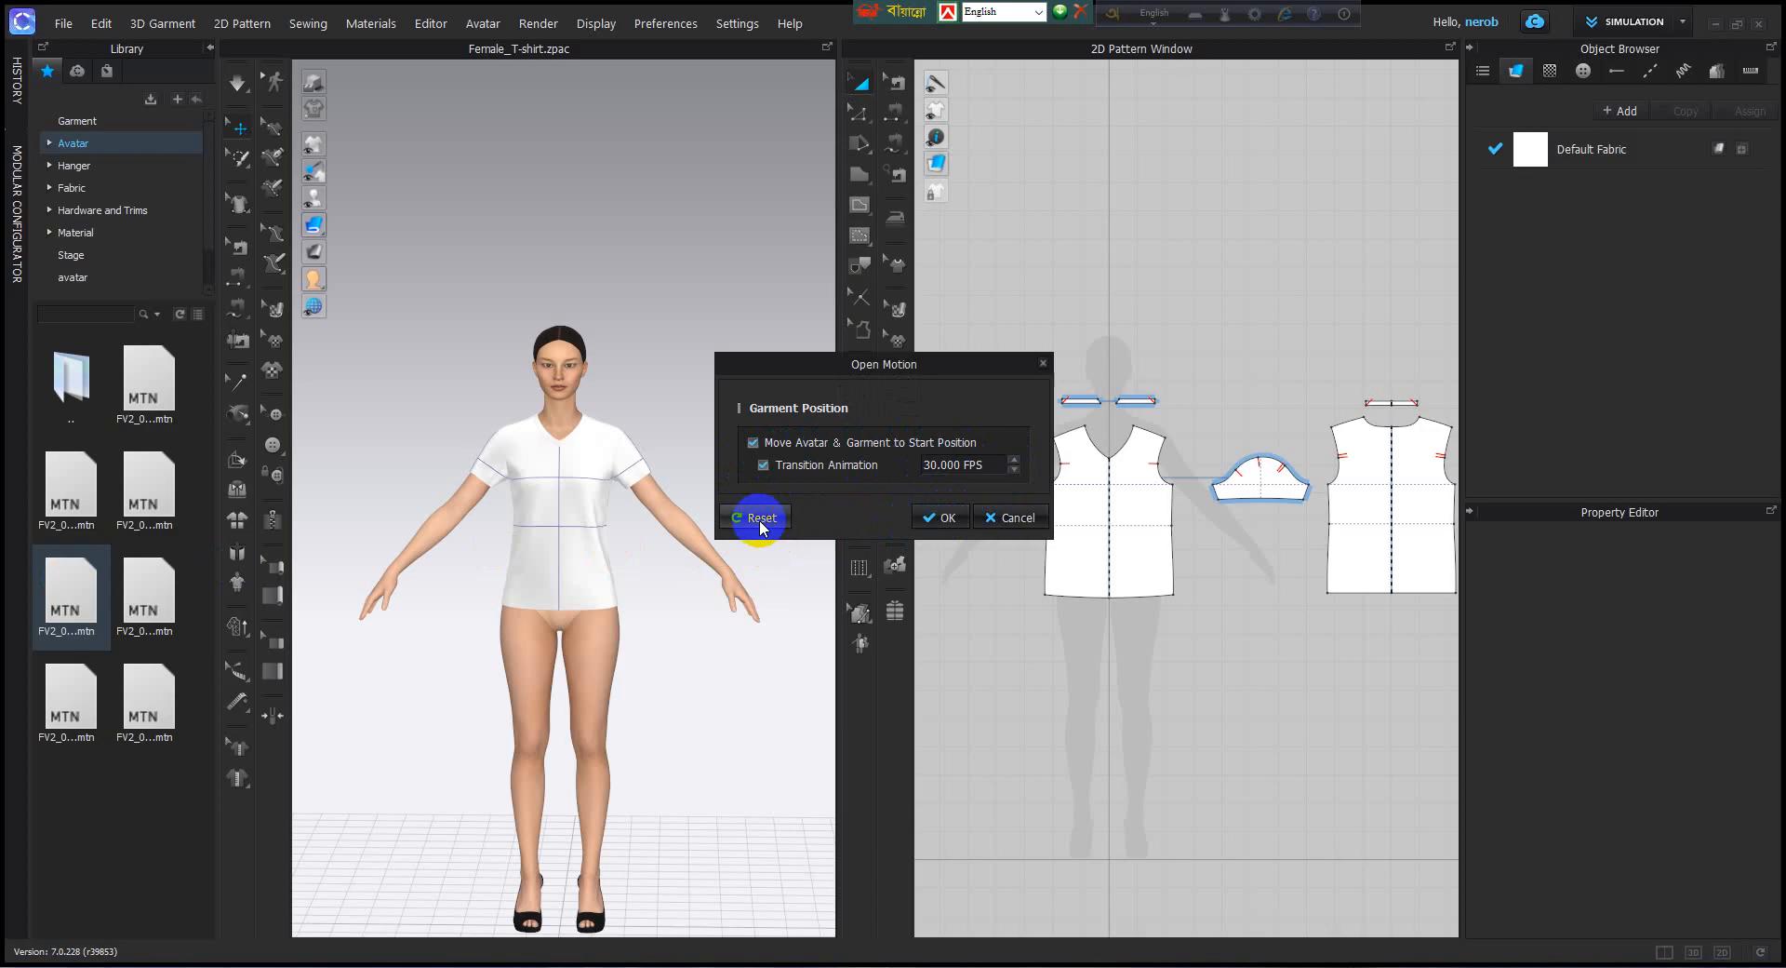
click(942, 517)
scroll(572, 493, down, 3)
middle_drag(574, 482, 582, 546)
scroll(581, 548, up, 3)
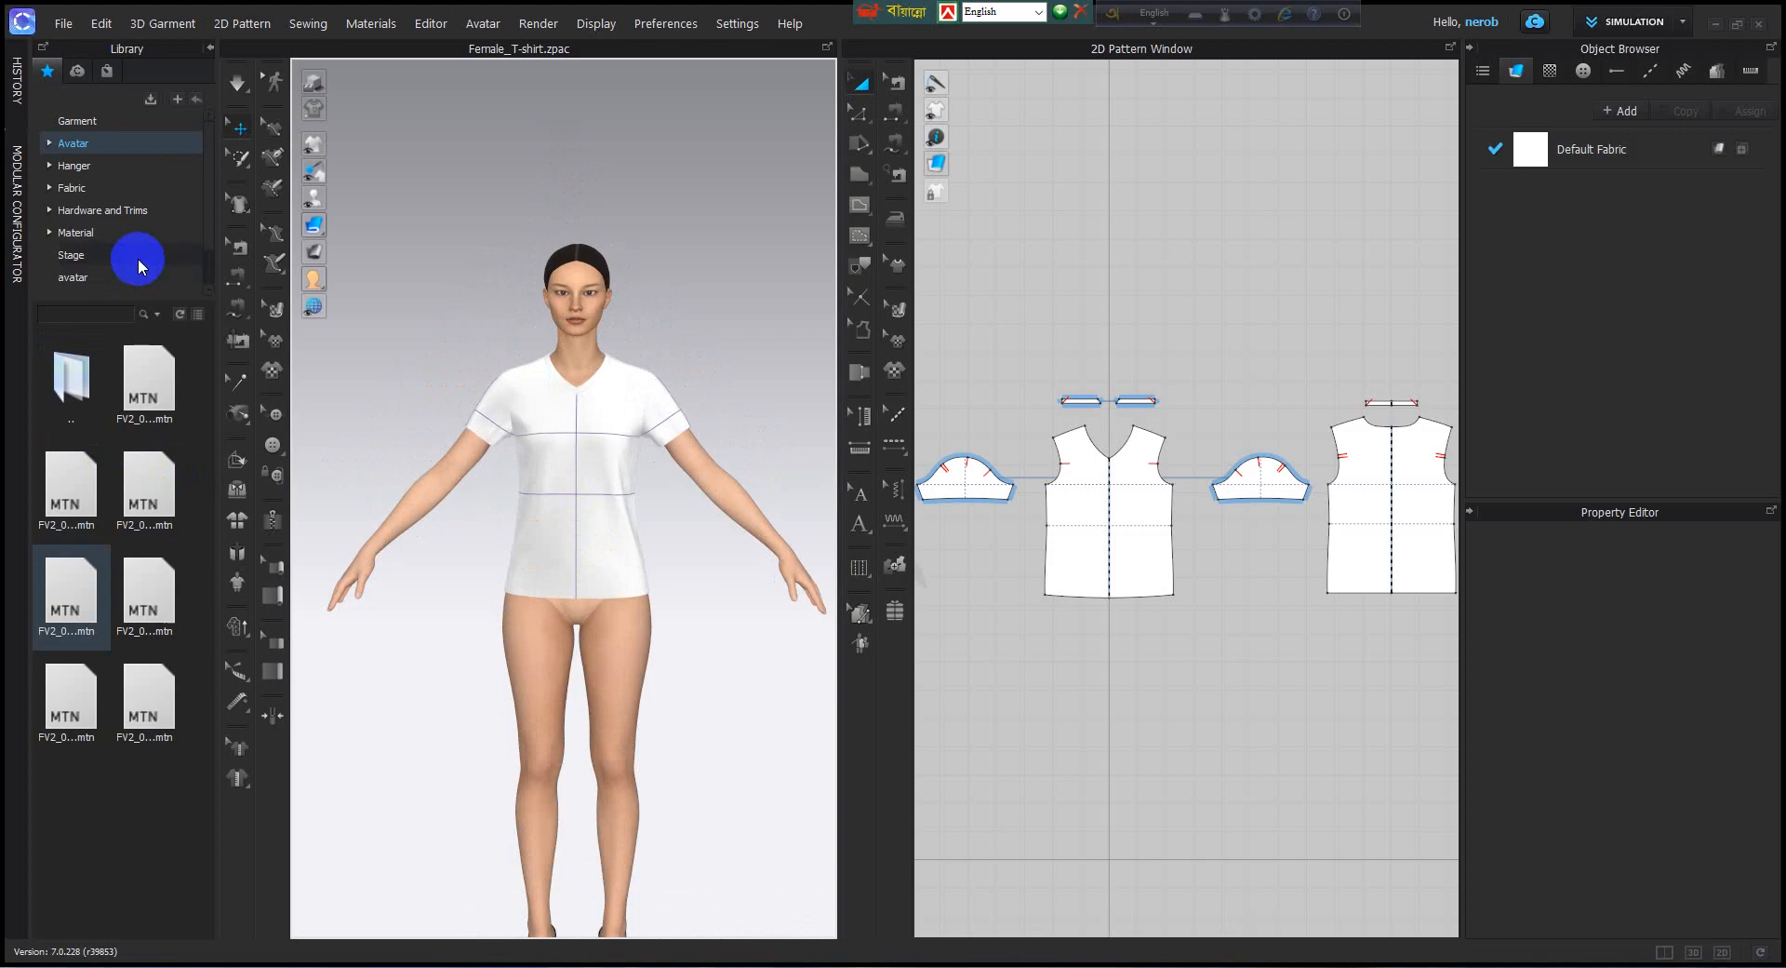
Add the Stage_01.zprj project from the Stage library to the current scene, using the Add load type with zero translation.
click(93, 255)
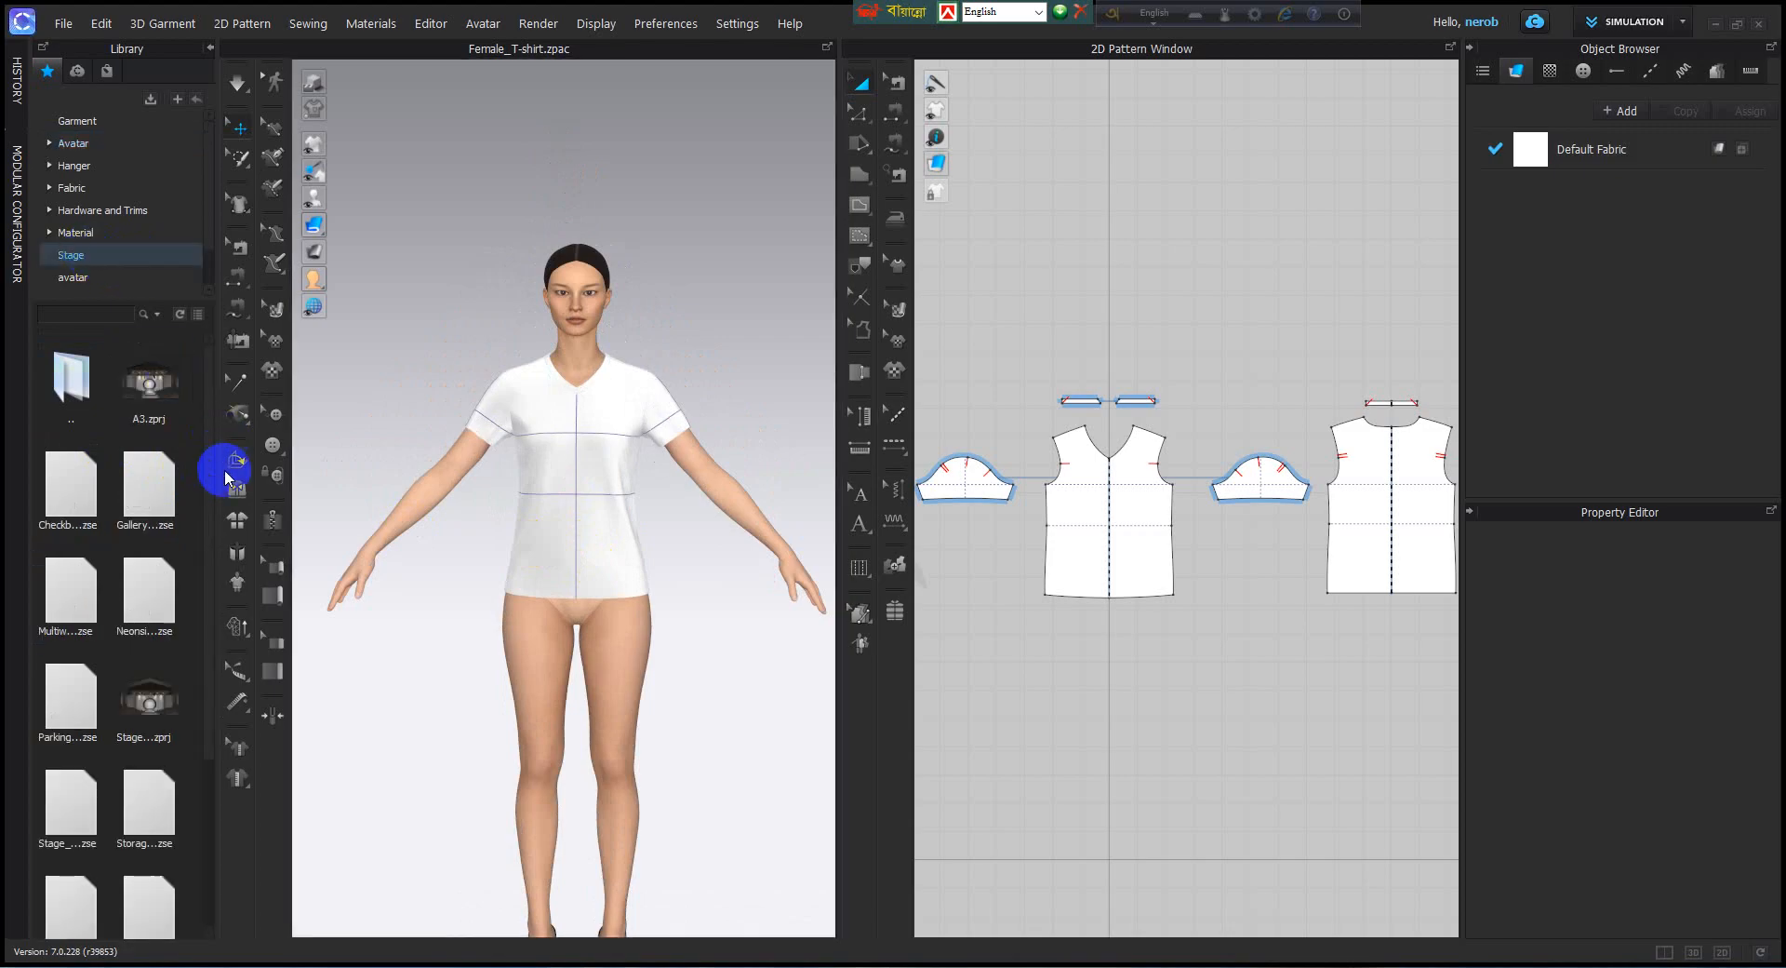
click(156, 700)
mouse_move(160, 701)
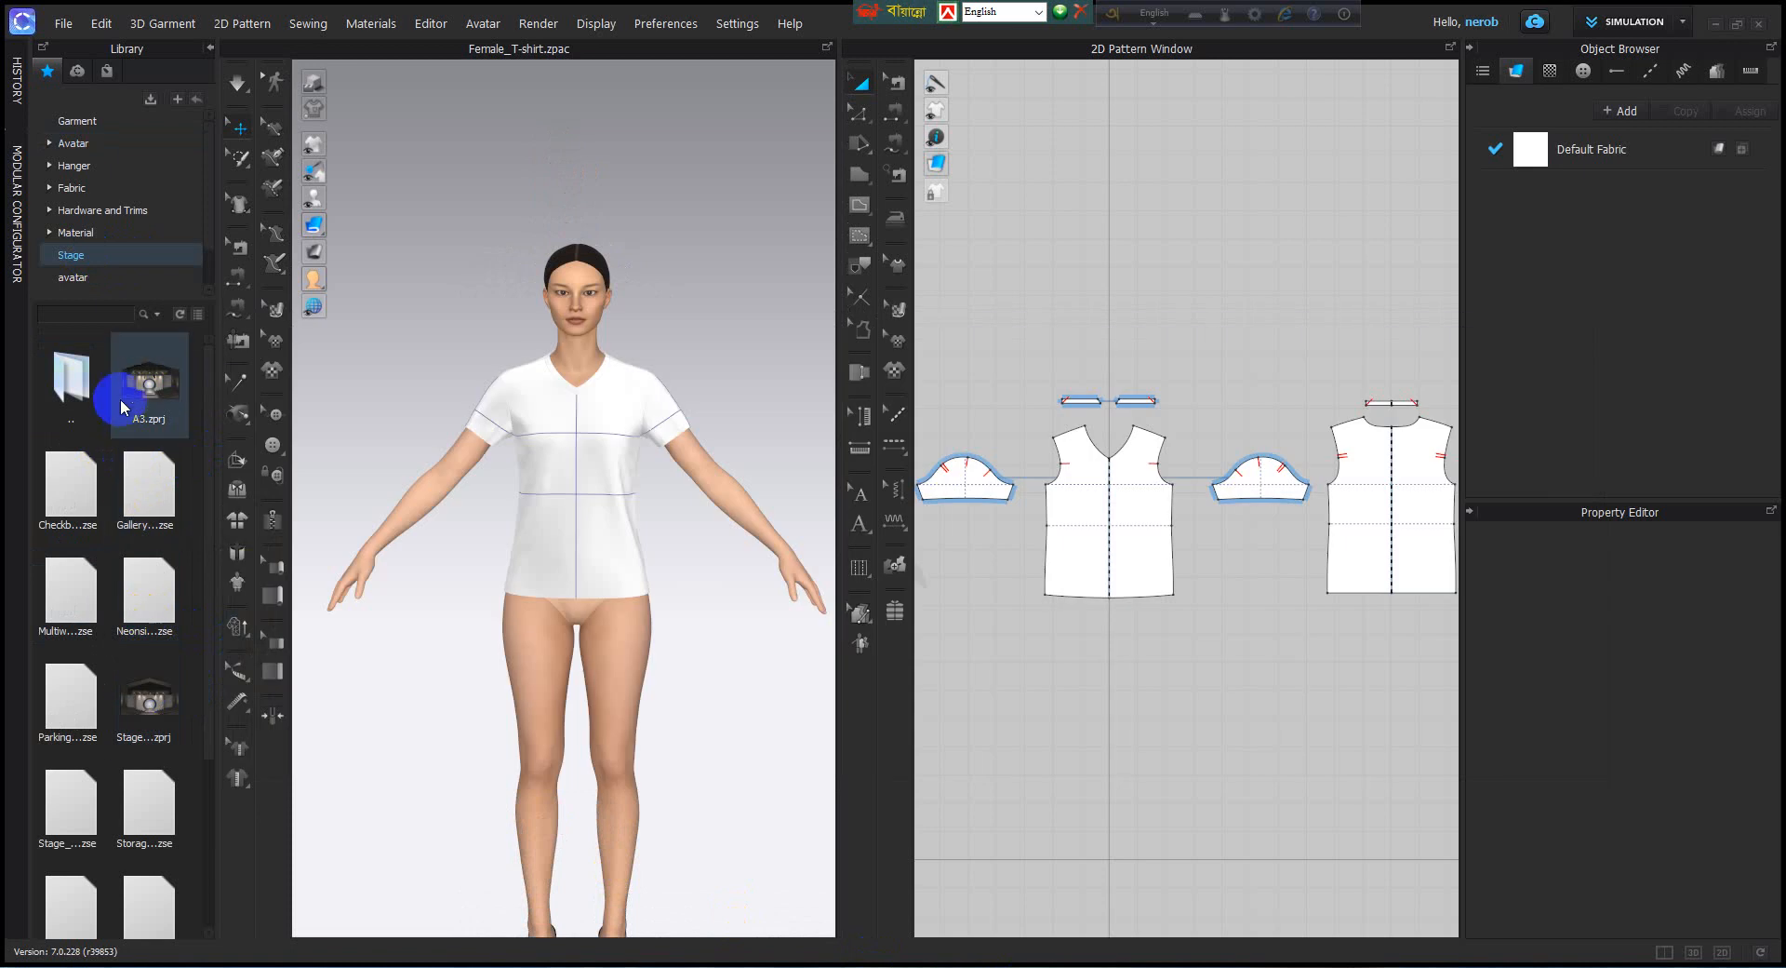
mouse_move(144, 391)
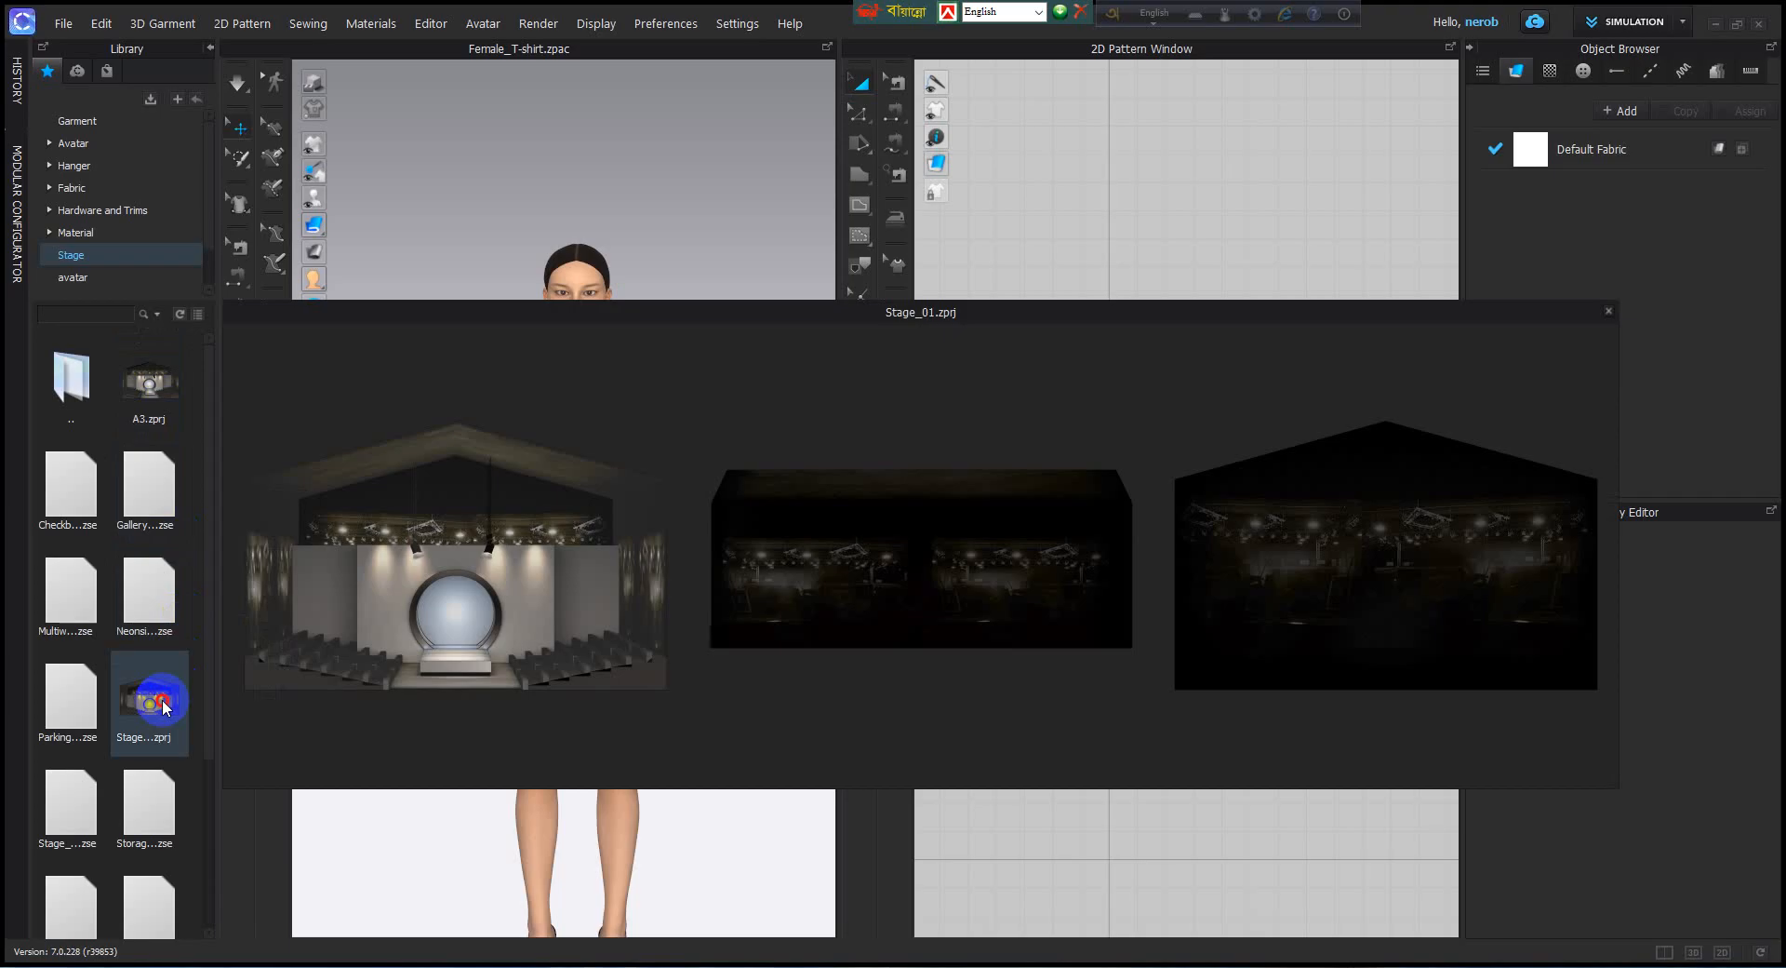
double_click(165, 706)
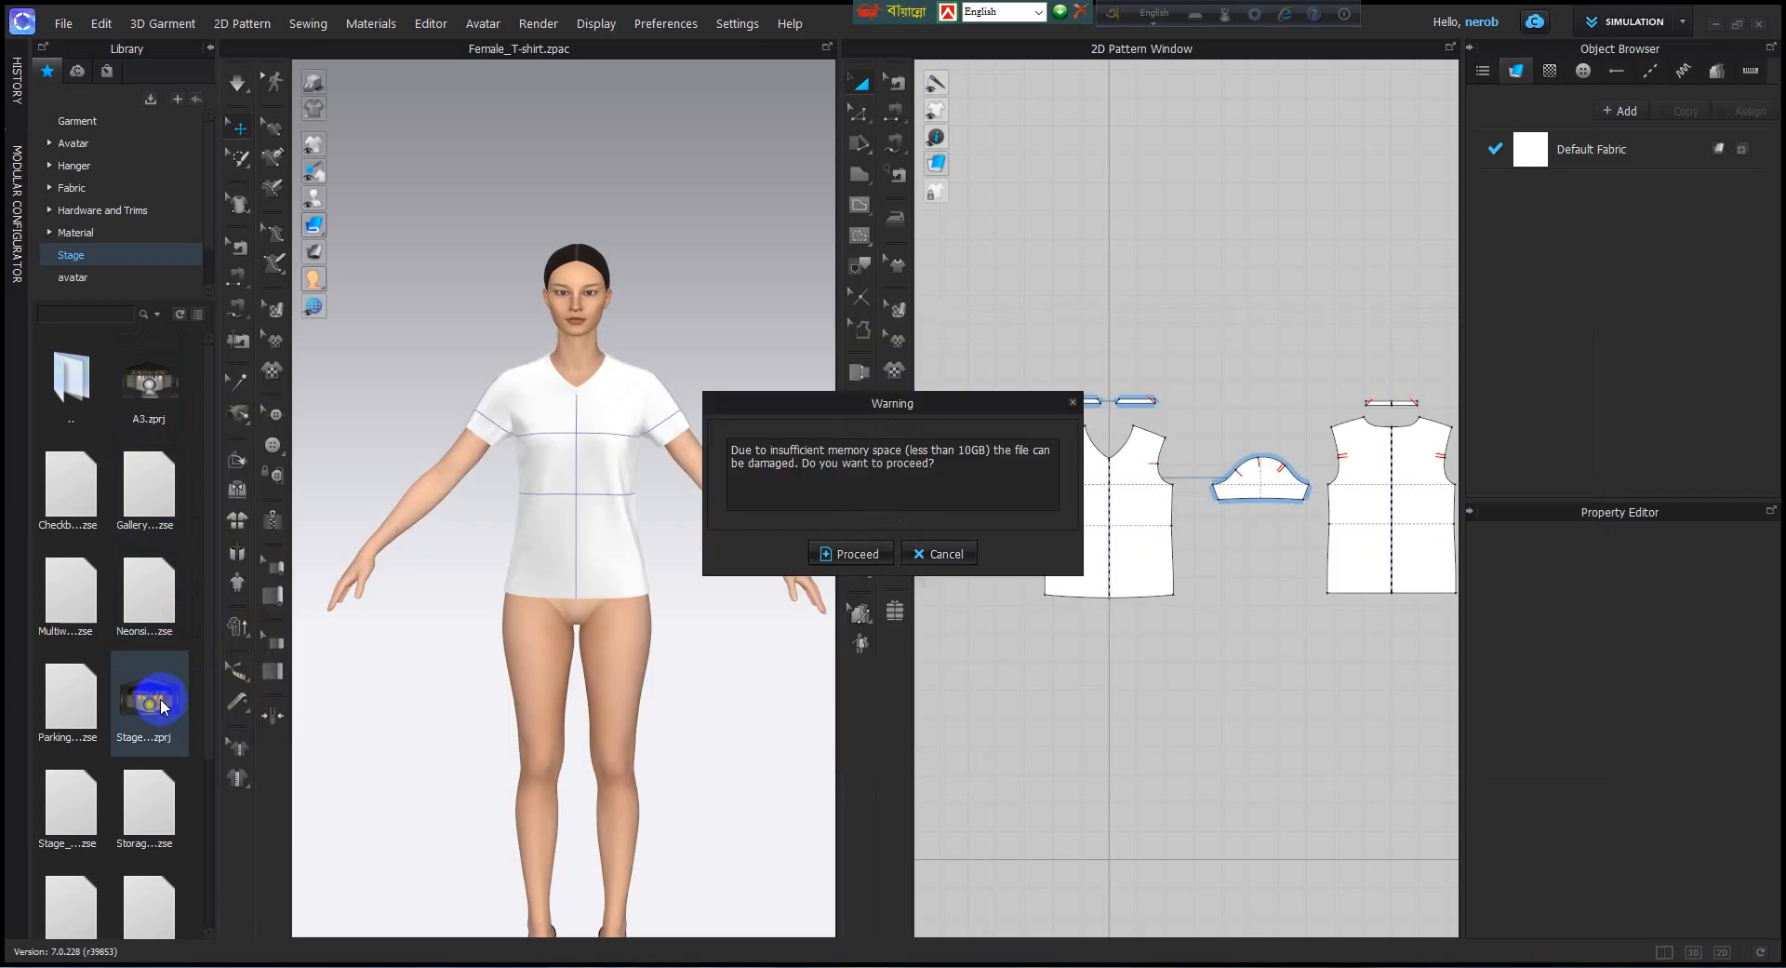
click(848, 553)
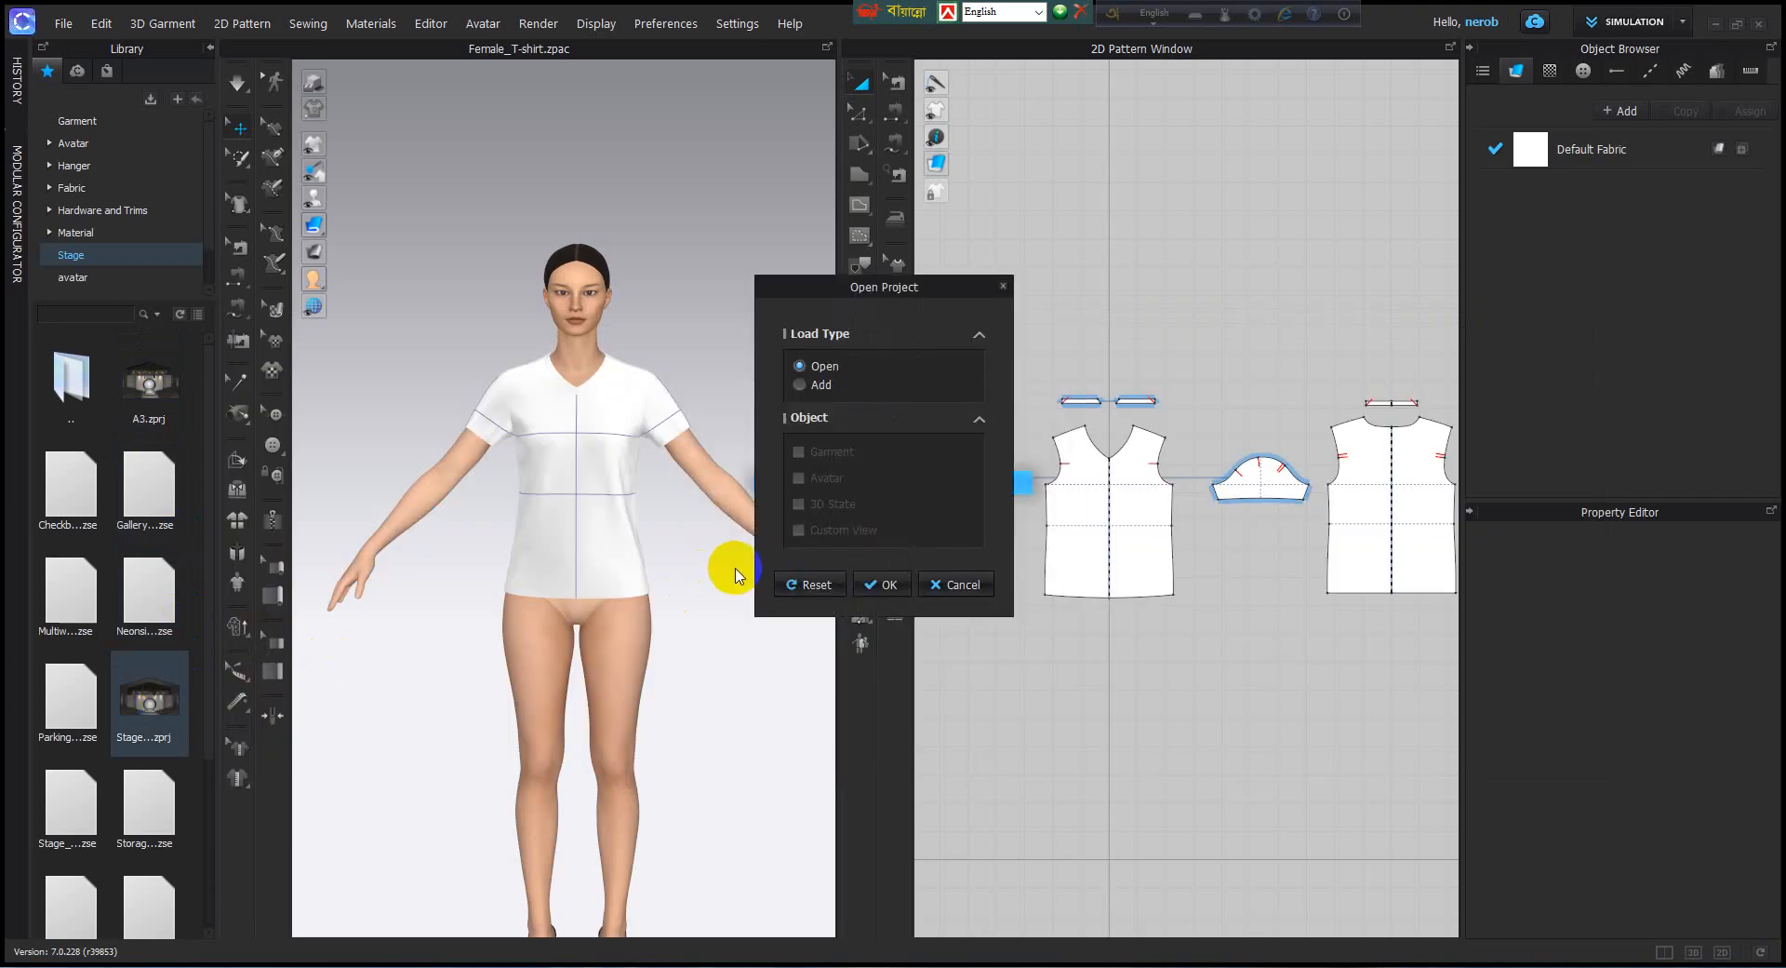
click(807, 383)
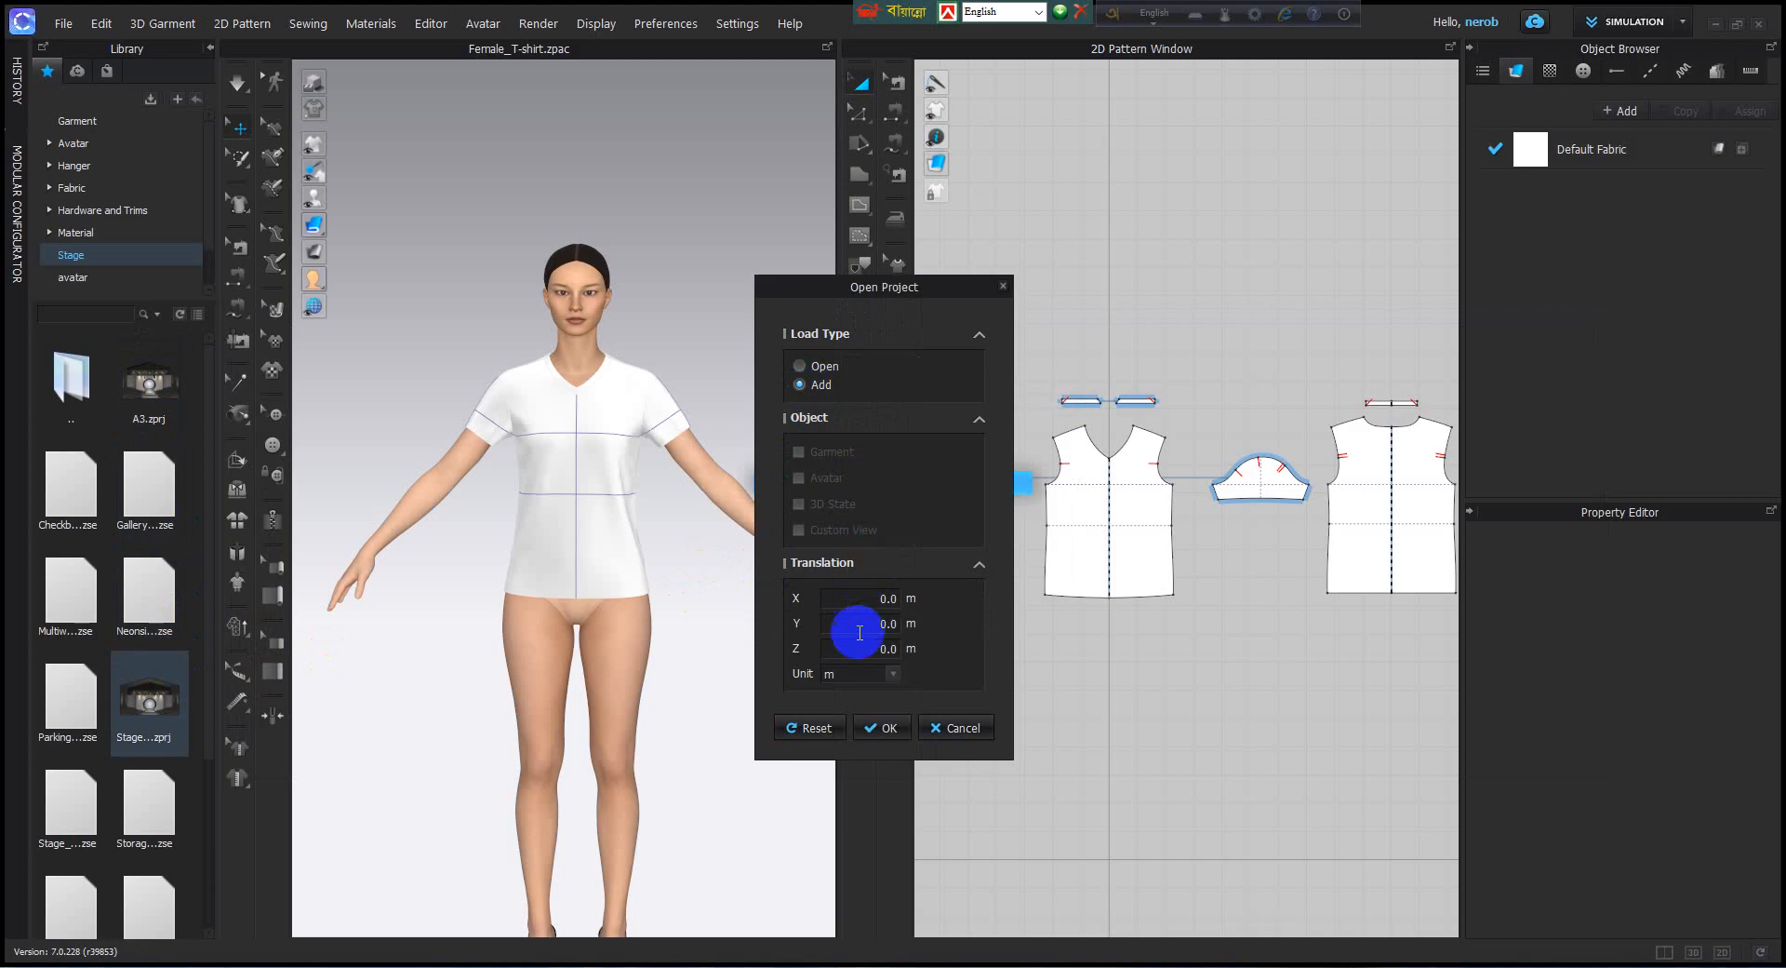
click(890, 727)
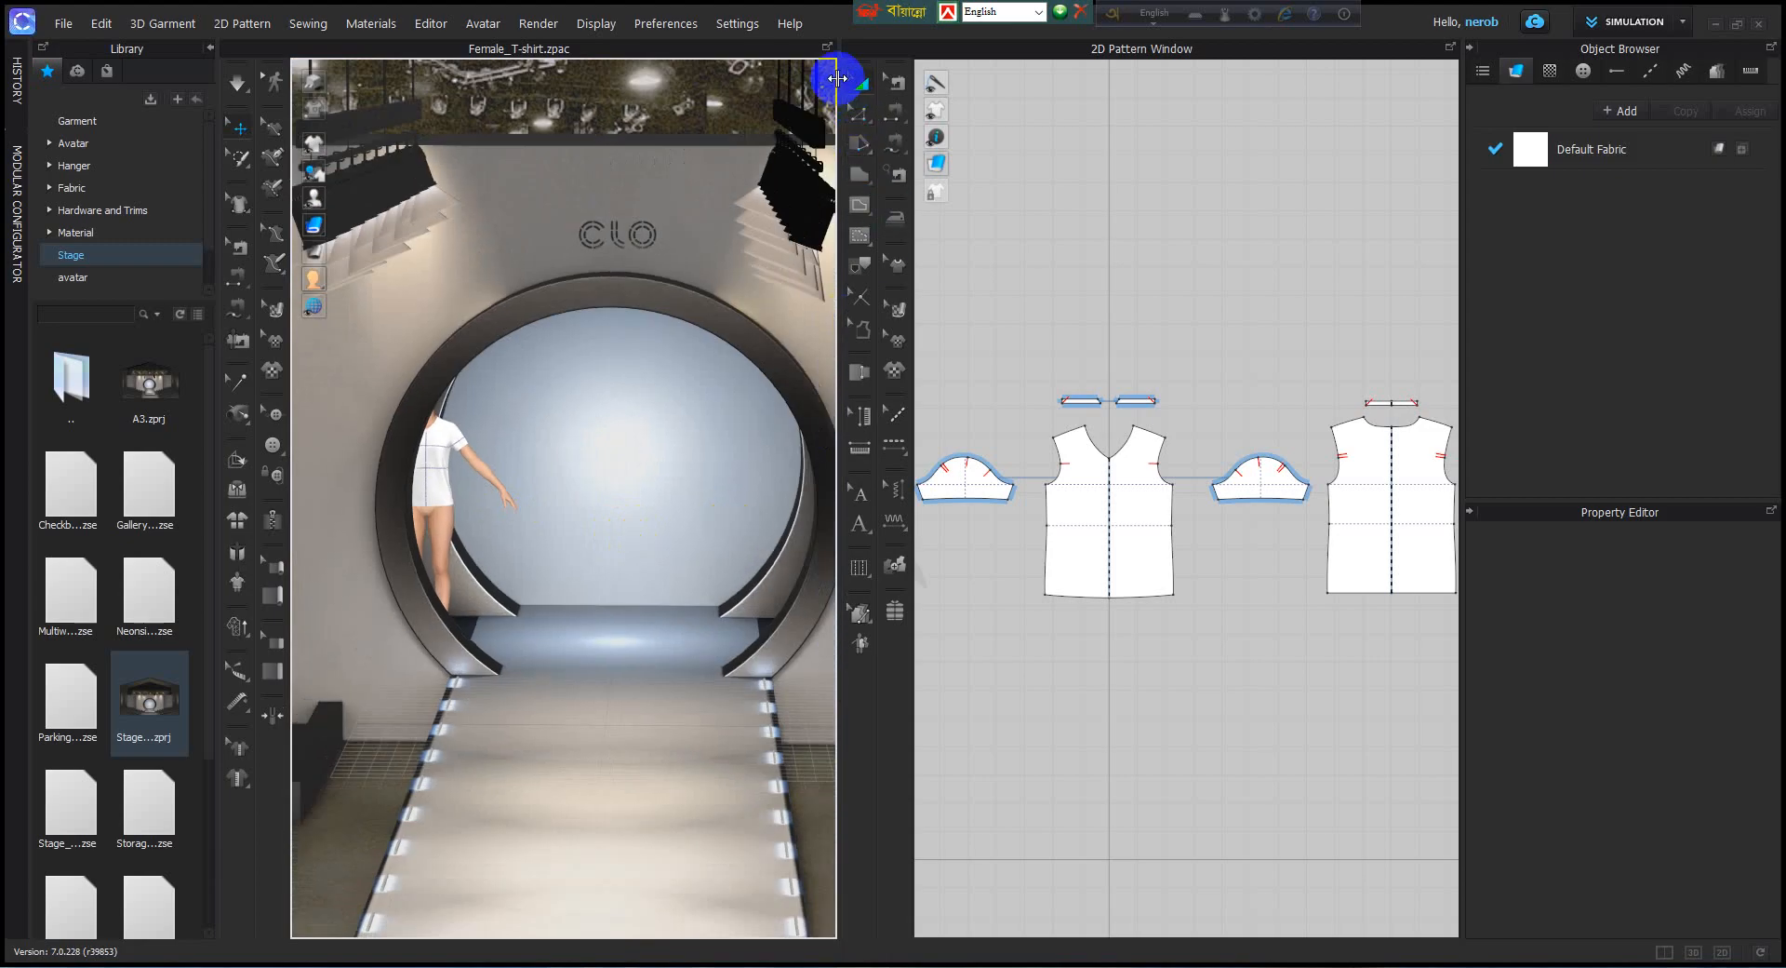
Widen the 3D window so that the whole runway stage fits beside a narrower 2D pattern window.
drag(837, 78, 1130, 143)
scroll(878, 473, up, 3)
right_drag(818, 464, 682, 615)
scroll(685, 616, down, 10)
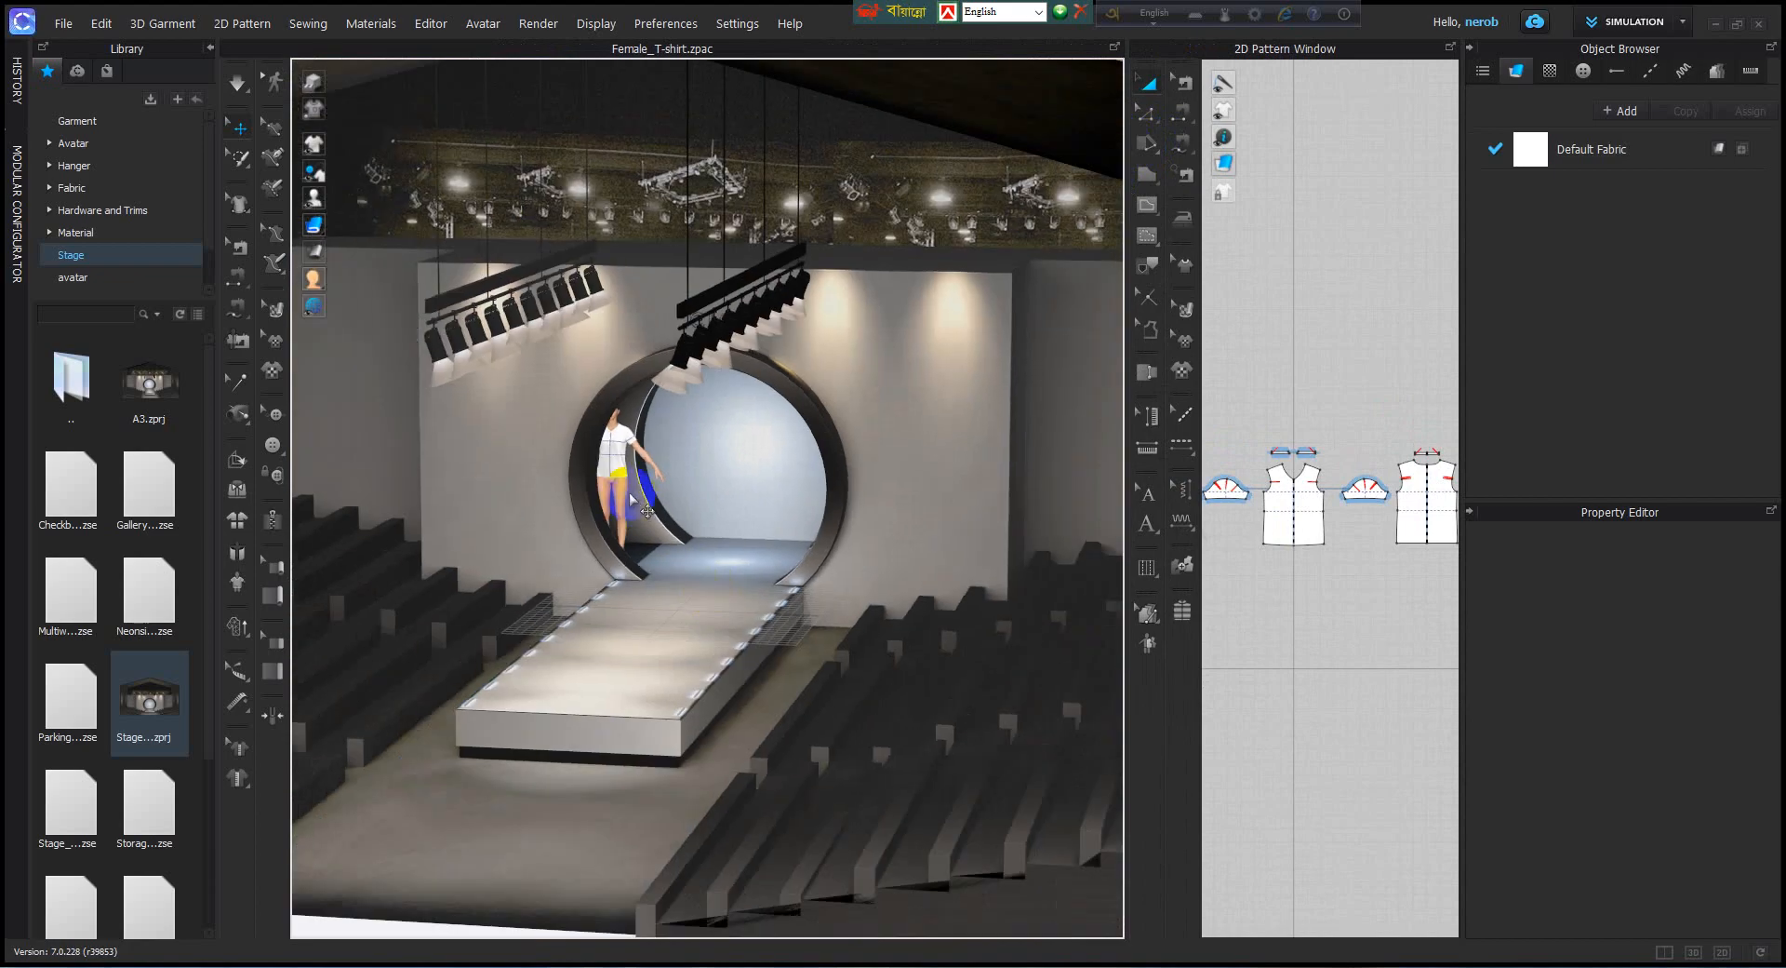
Examine the runway stage from several angles, checking where the avatar stands relative to the round entrance and walkway.
scroll(714, 563, up, 6)
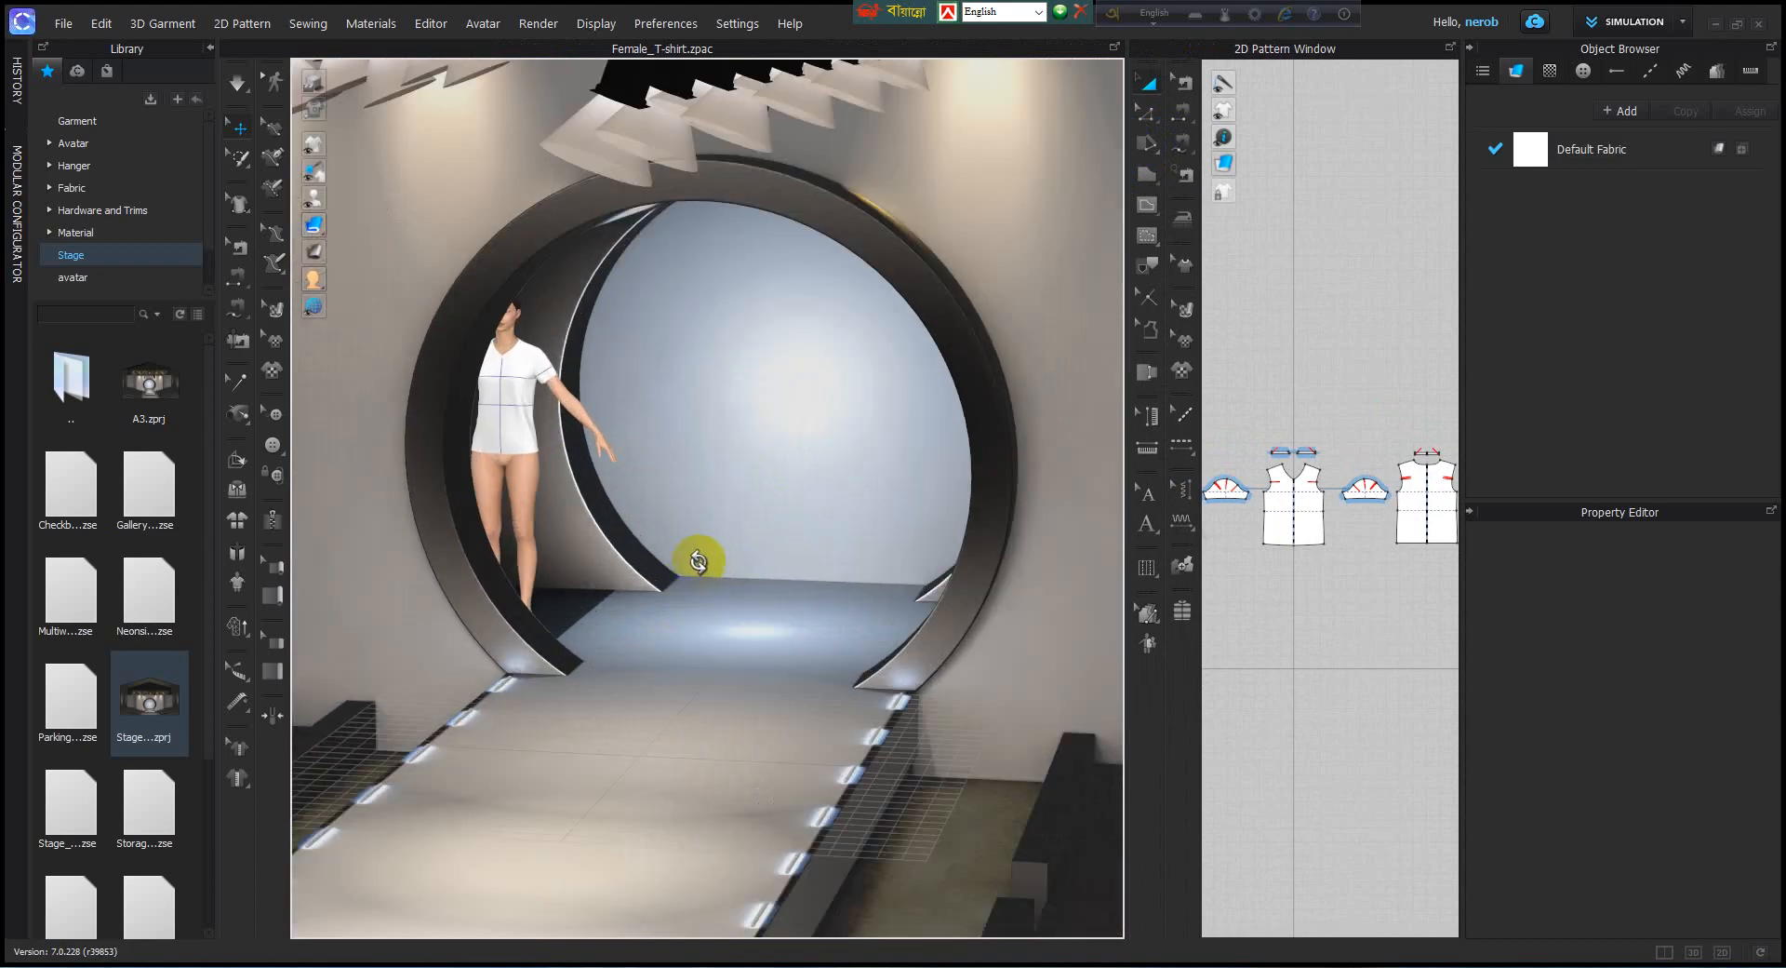
right_drag(698, 561, 666, 570)
scroll(678, 570, down, 5)
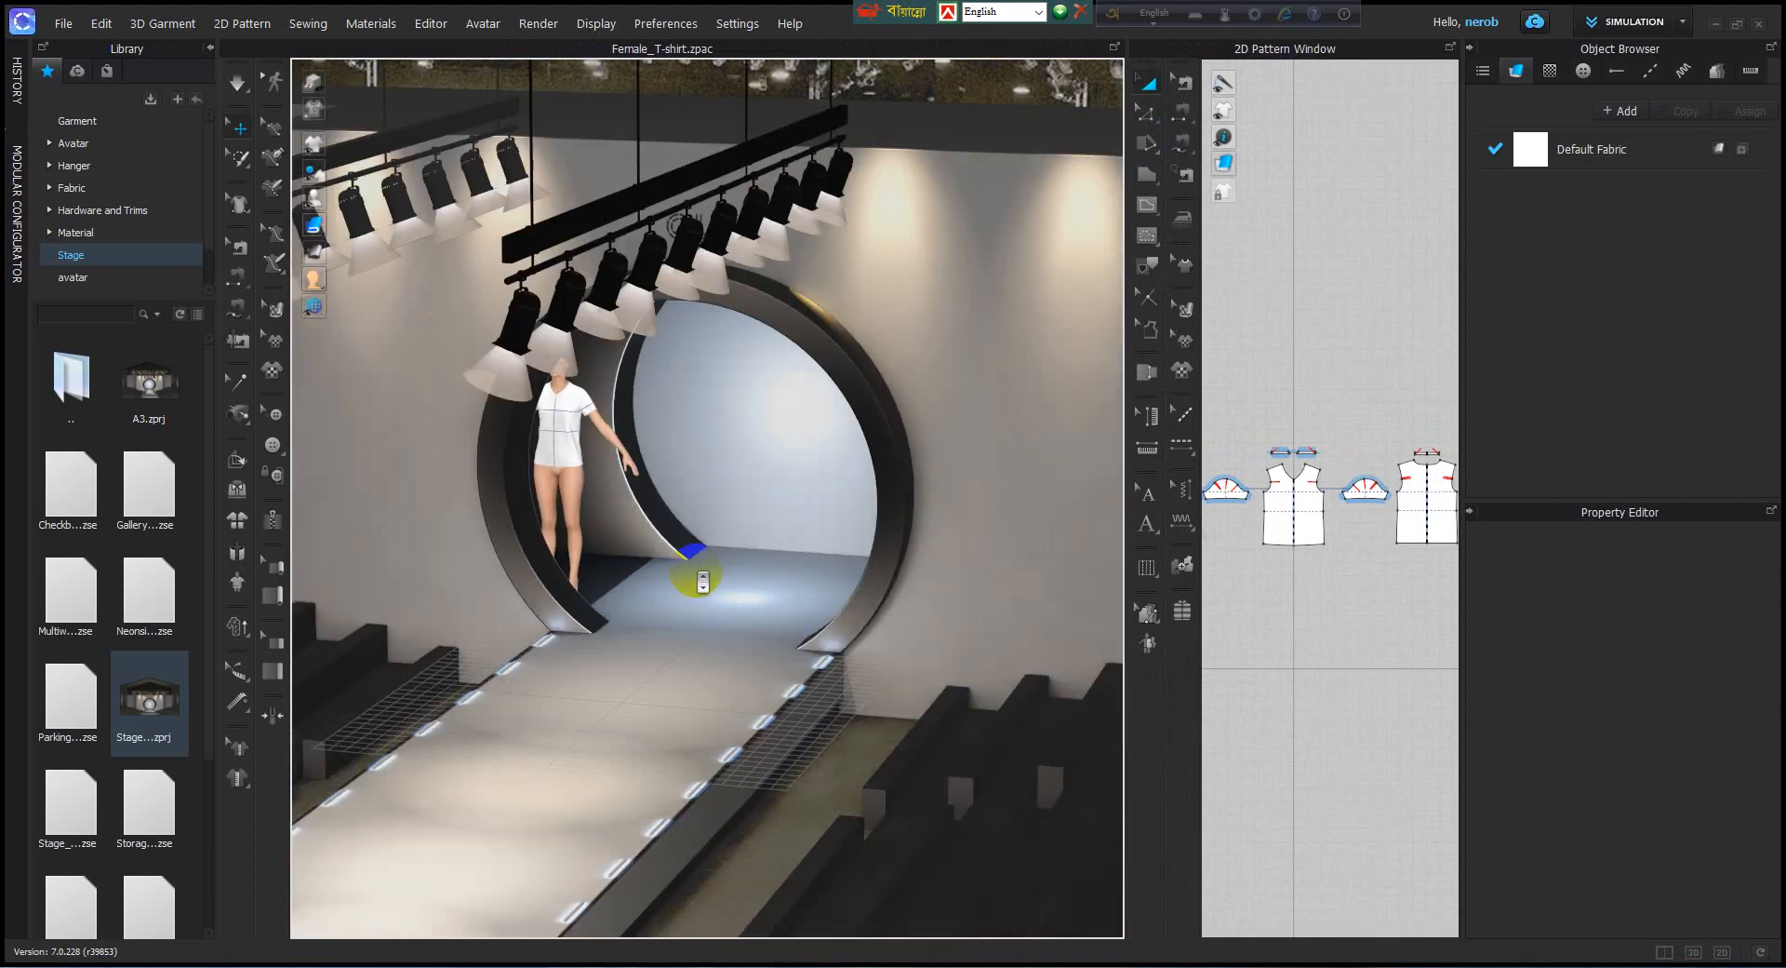
scroll(702, 582, down, 5)
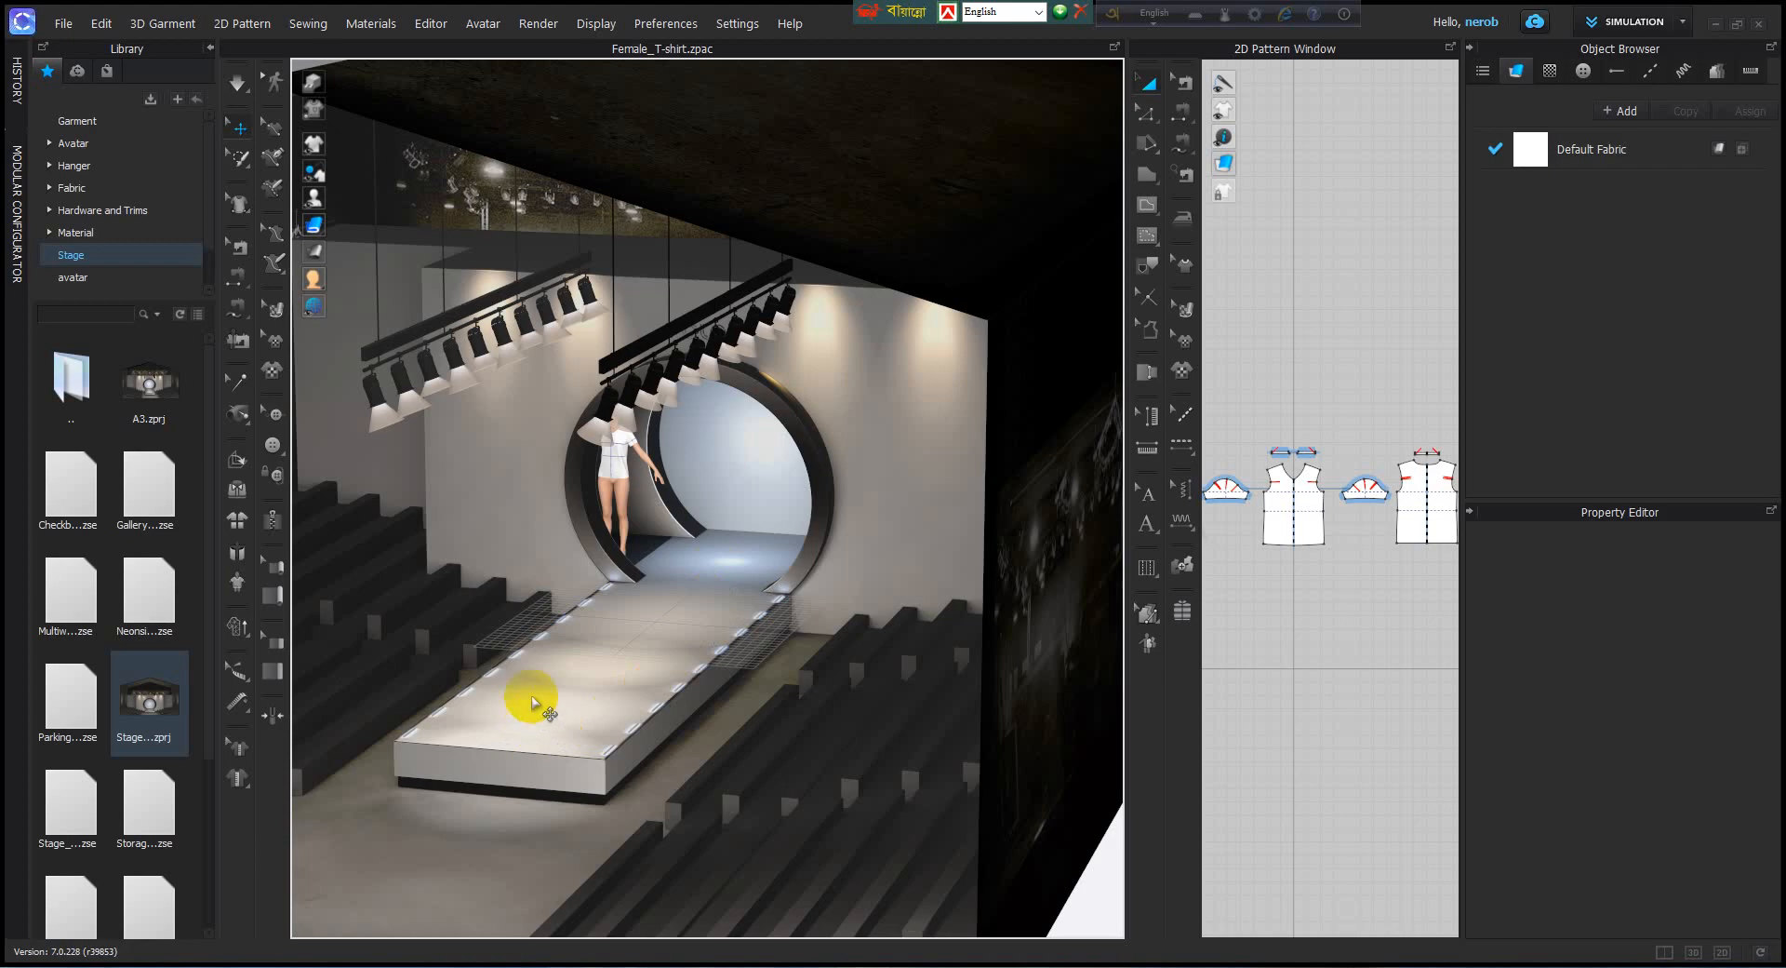
scroll(758, 632, down, 5)
mouse_move(741, 626)
right_down()
mouse_move(690, 621)
mouse_move(707, 618)
right_up()
scroll(698, 577, up, 10)
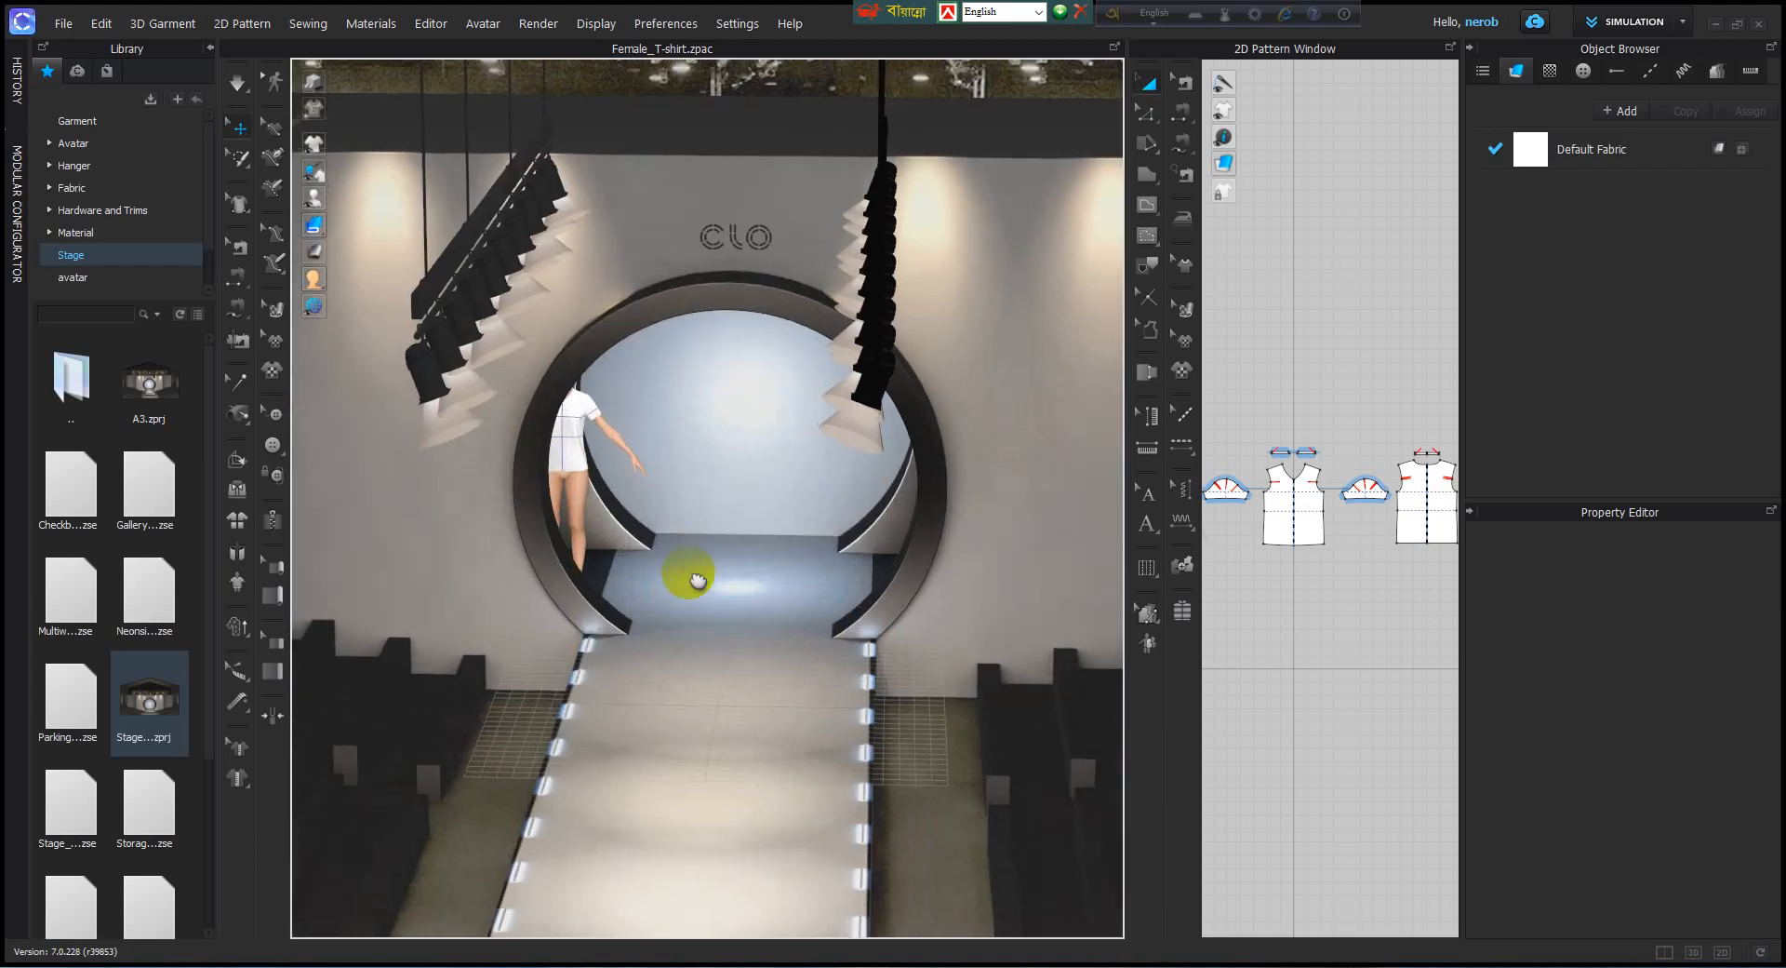
middle_drag(696, 578, 663, 644)
right_drag(662, 644, 665, 583)
scroll(664, 599, up, 1)
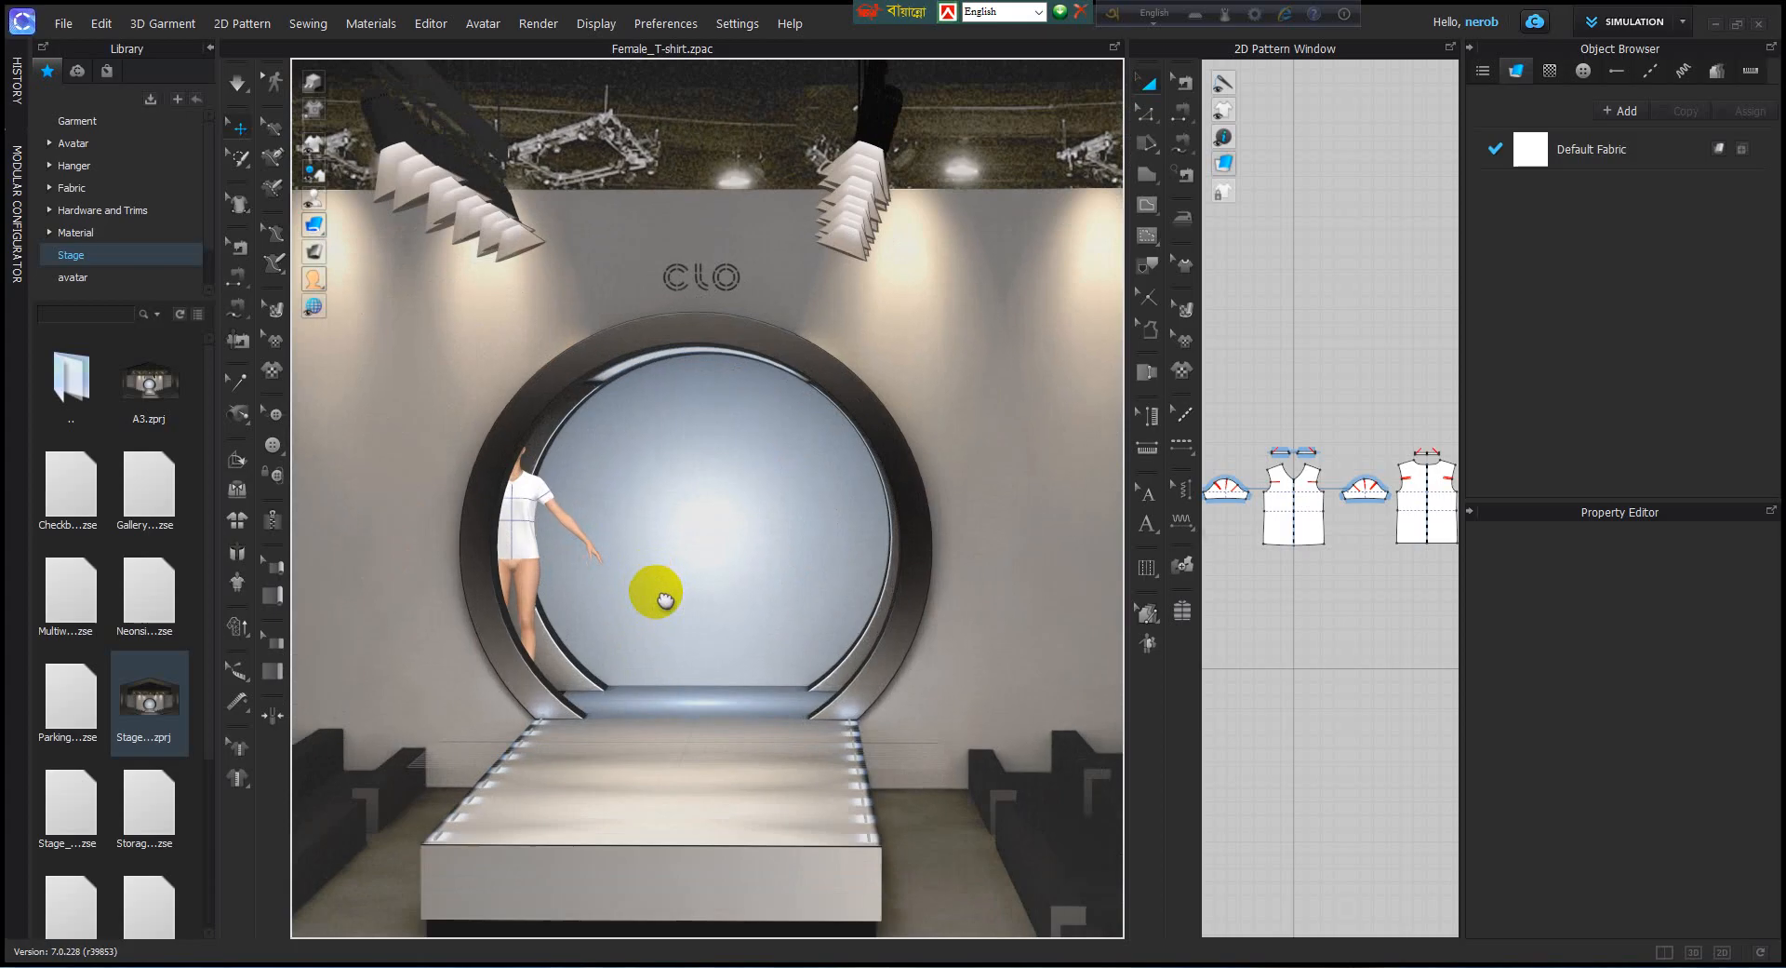
middle_drag(664, 599, 638, 741)
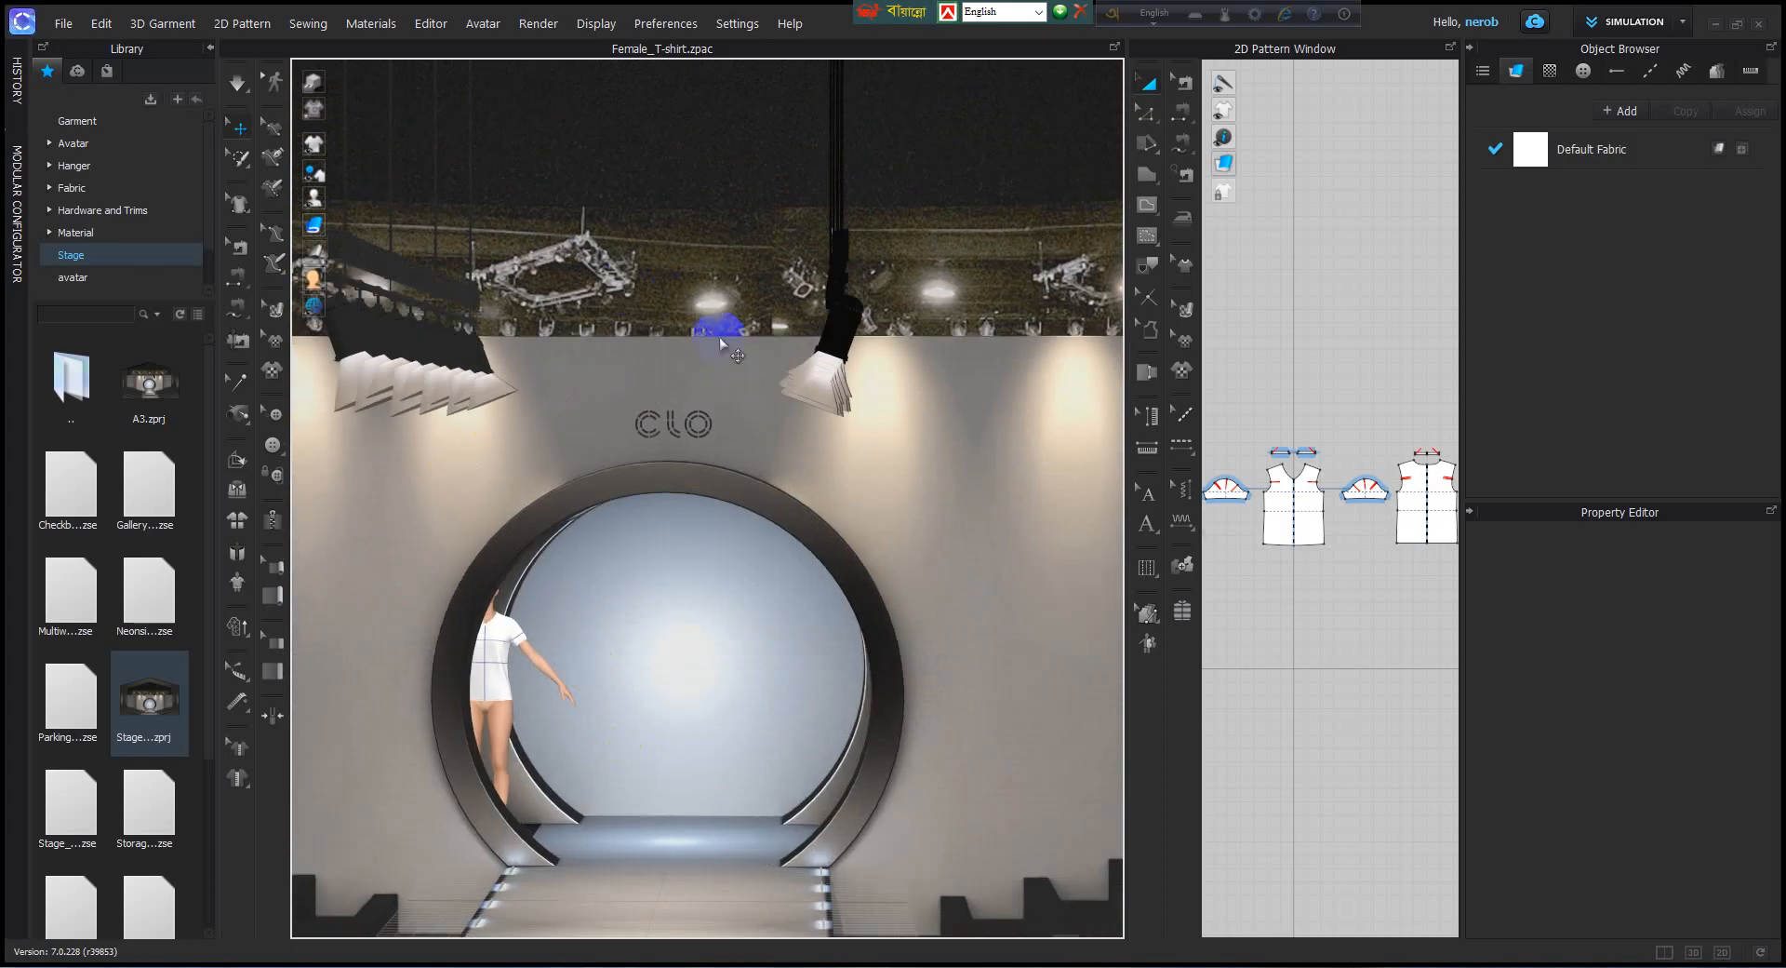
scroll(755, 444, down, 3)
right_drag(819, 478, 770, 402)
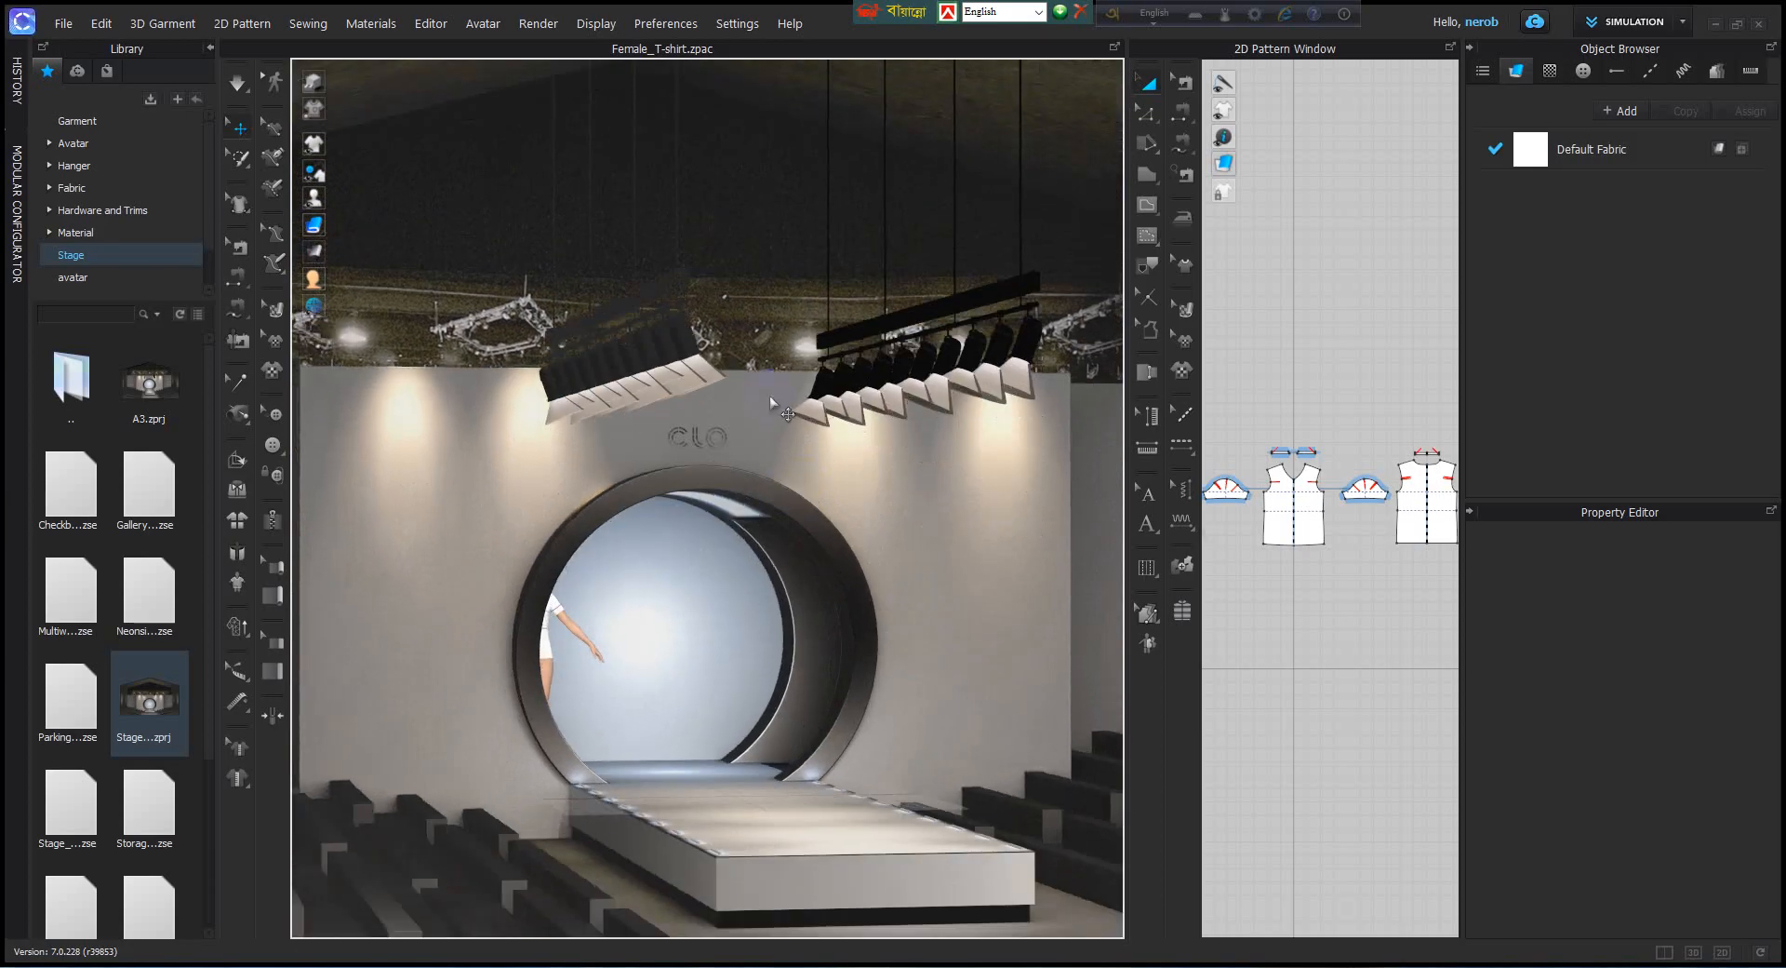
right_drag(493, 589, 464, 634)
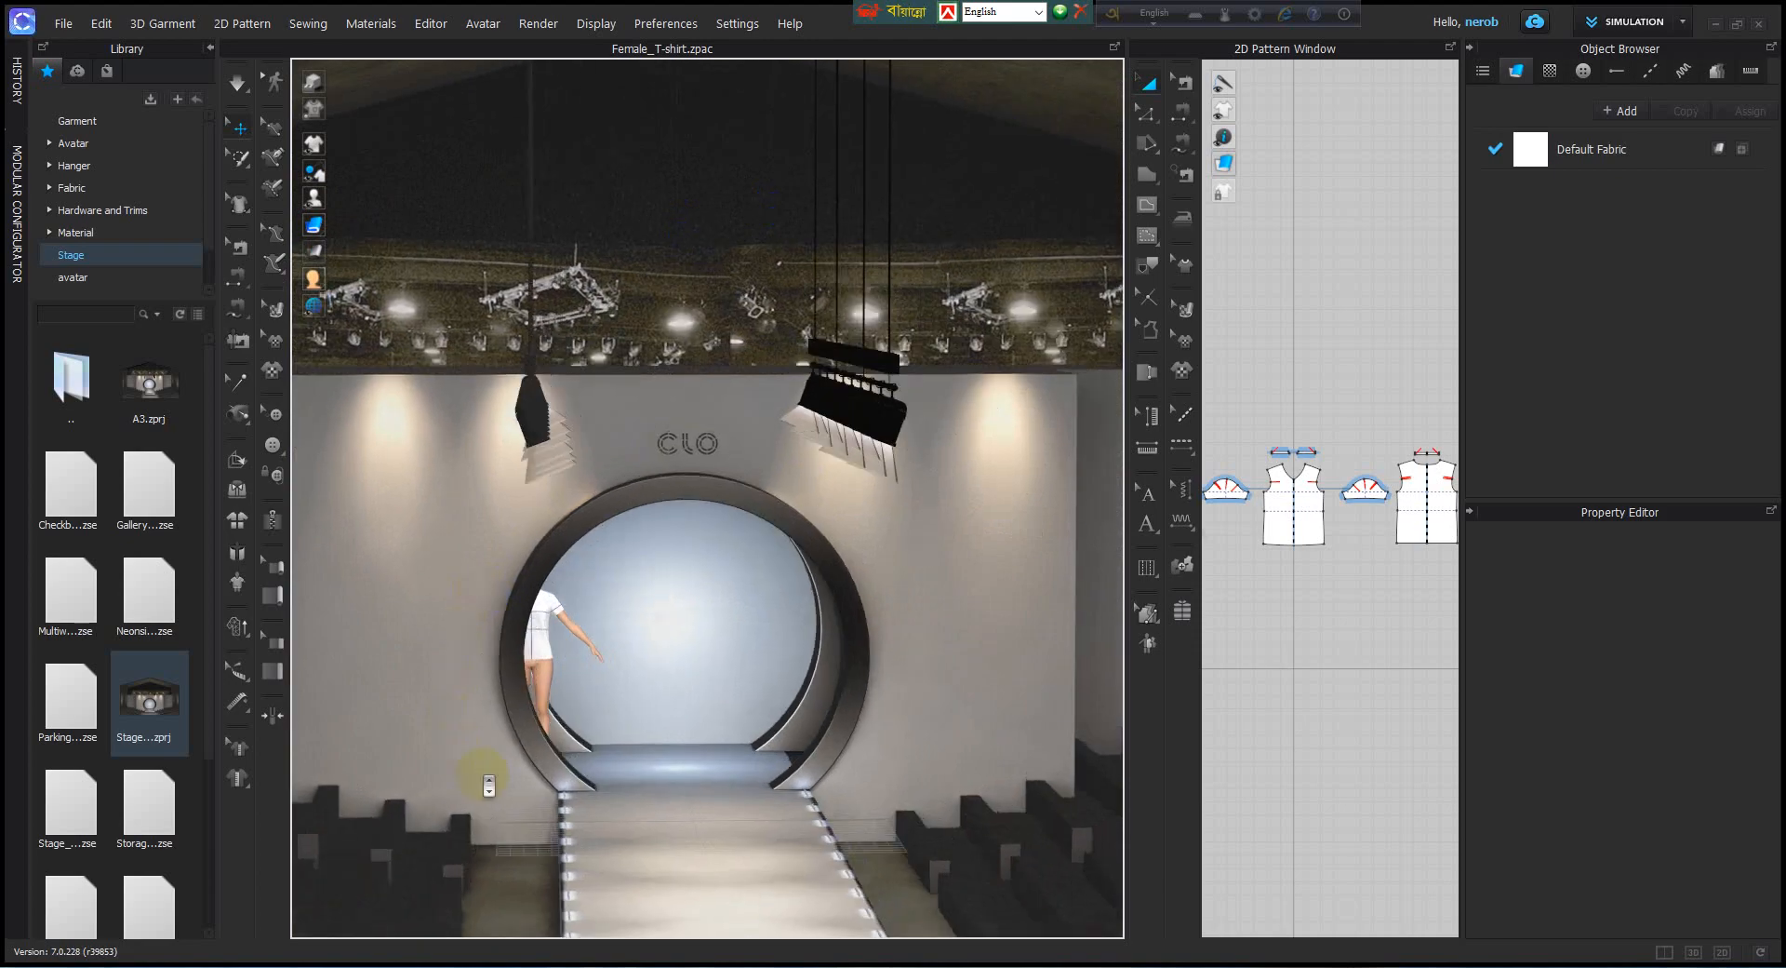
scroll(490, 785, down, 3)
scroll(690, 722, down, 2)
right_drag(578, 787, 740, 653)
scroll(694, 720, up, 2)
scroll(742, 659, up, 3)
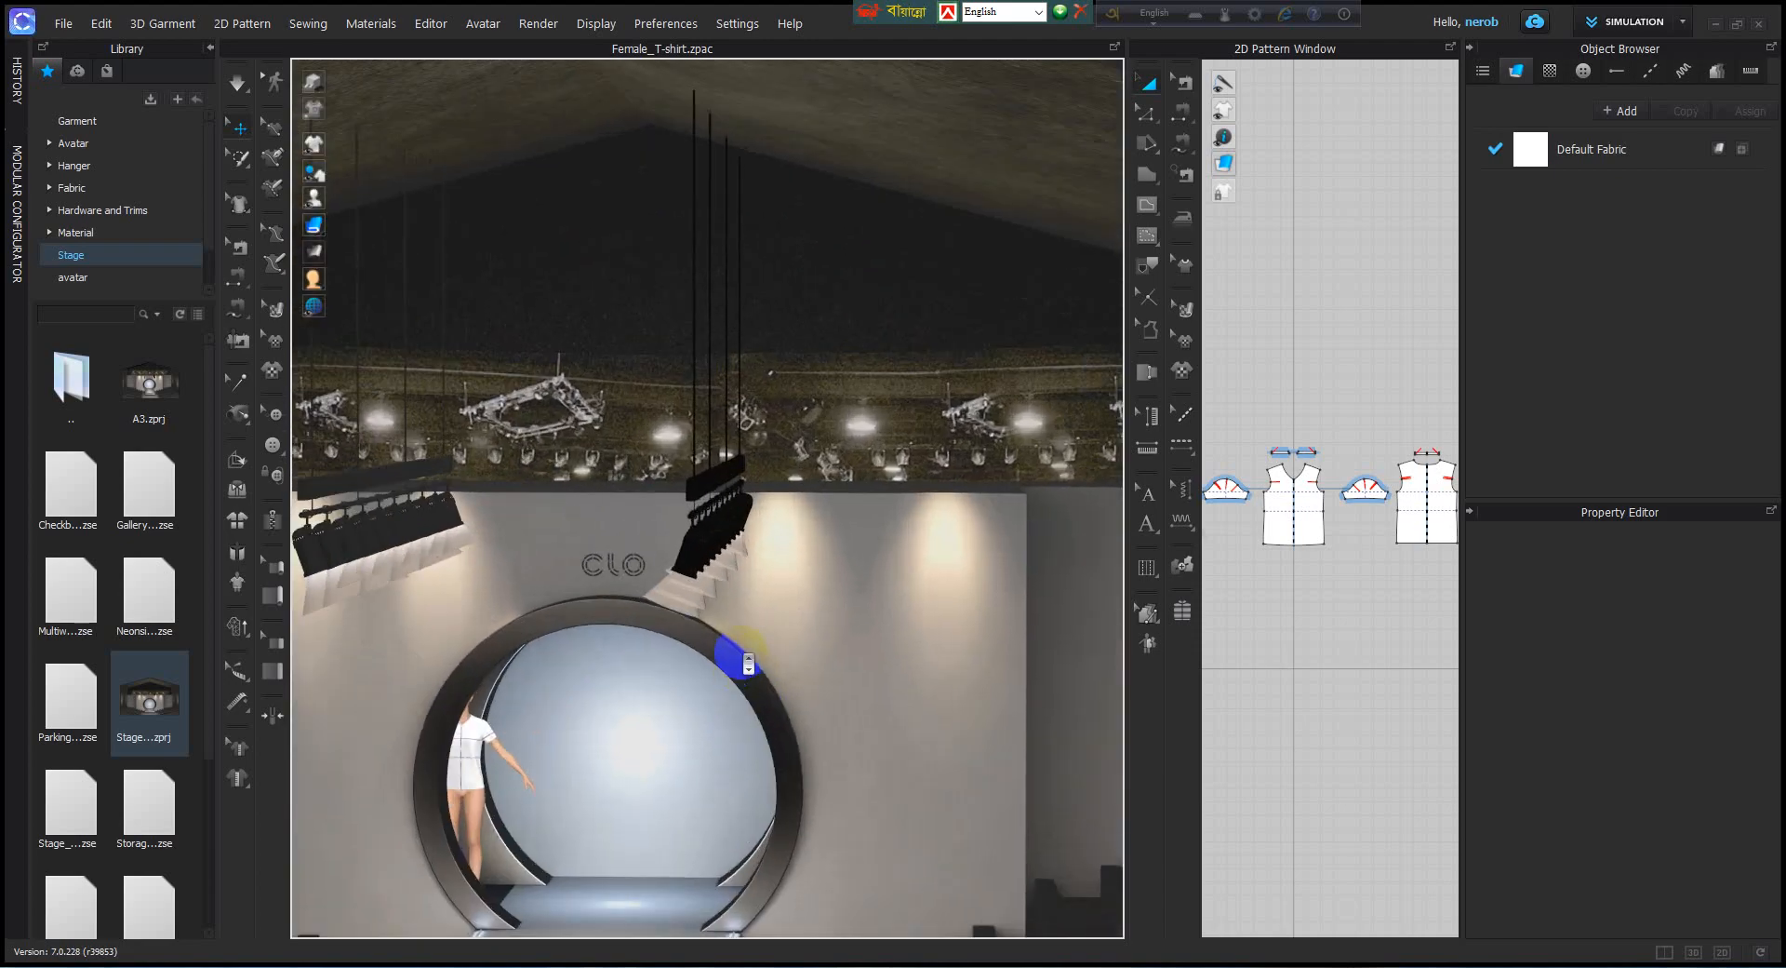
Open the Render window beside the 3D view of the runway stage and widen it.
middle_drag(742, 661, 694, 464)
right_drag(753, 527, 835, 482)
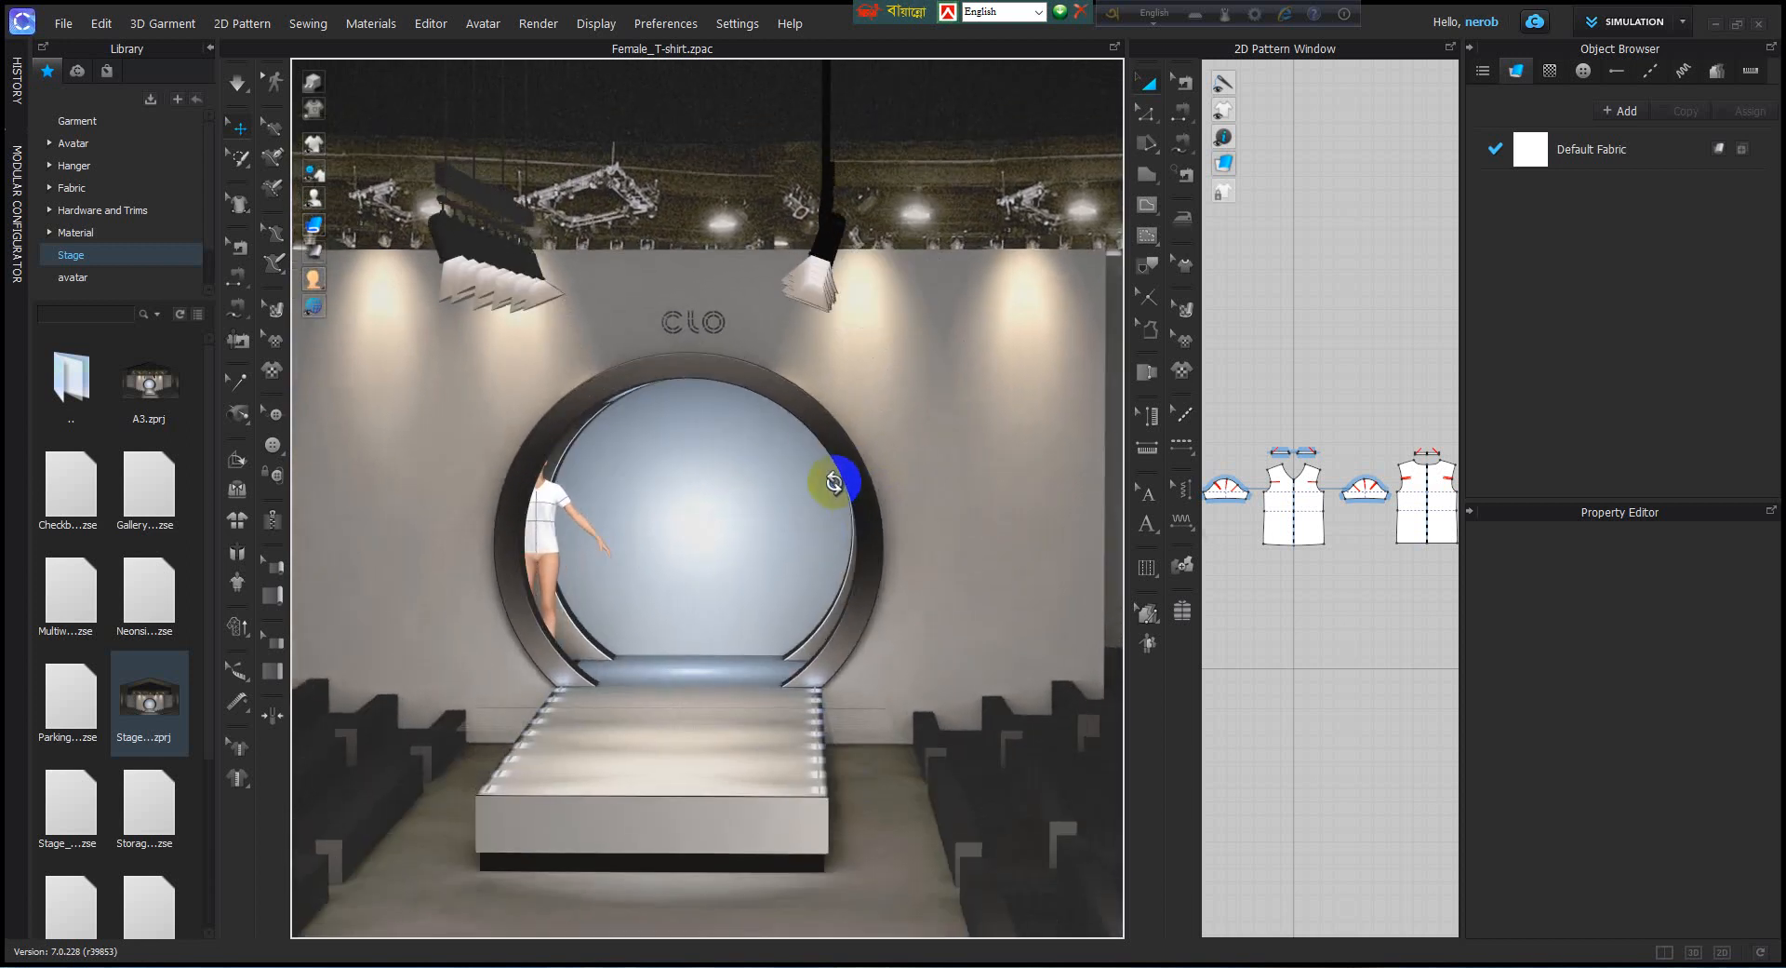
scroll(764, 490, up, 4)
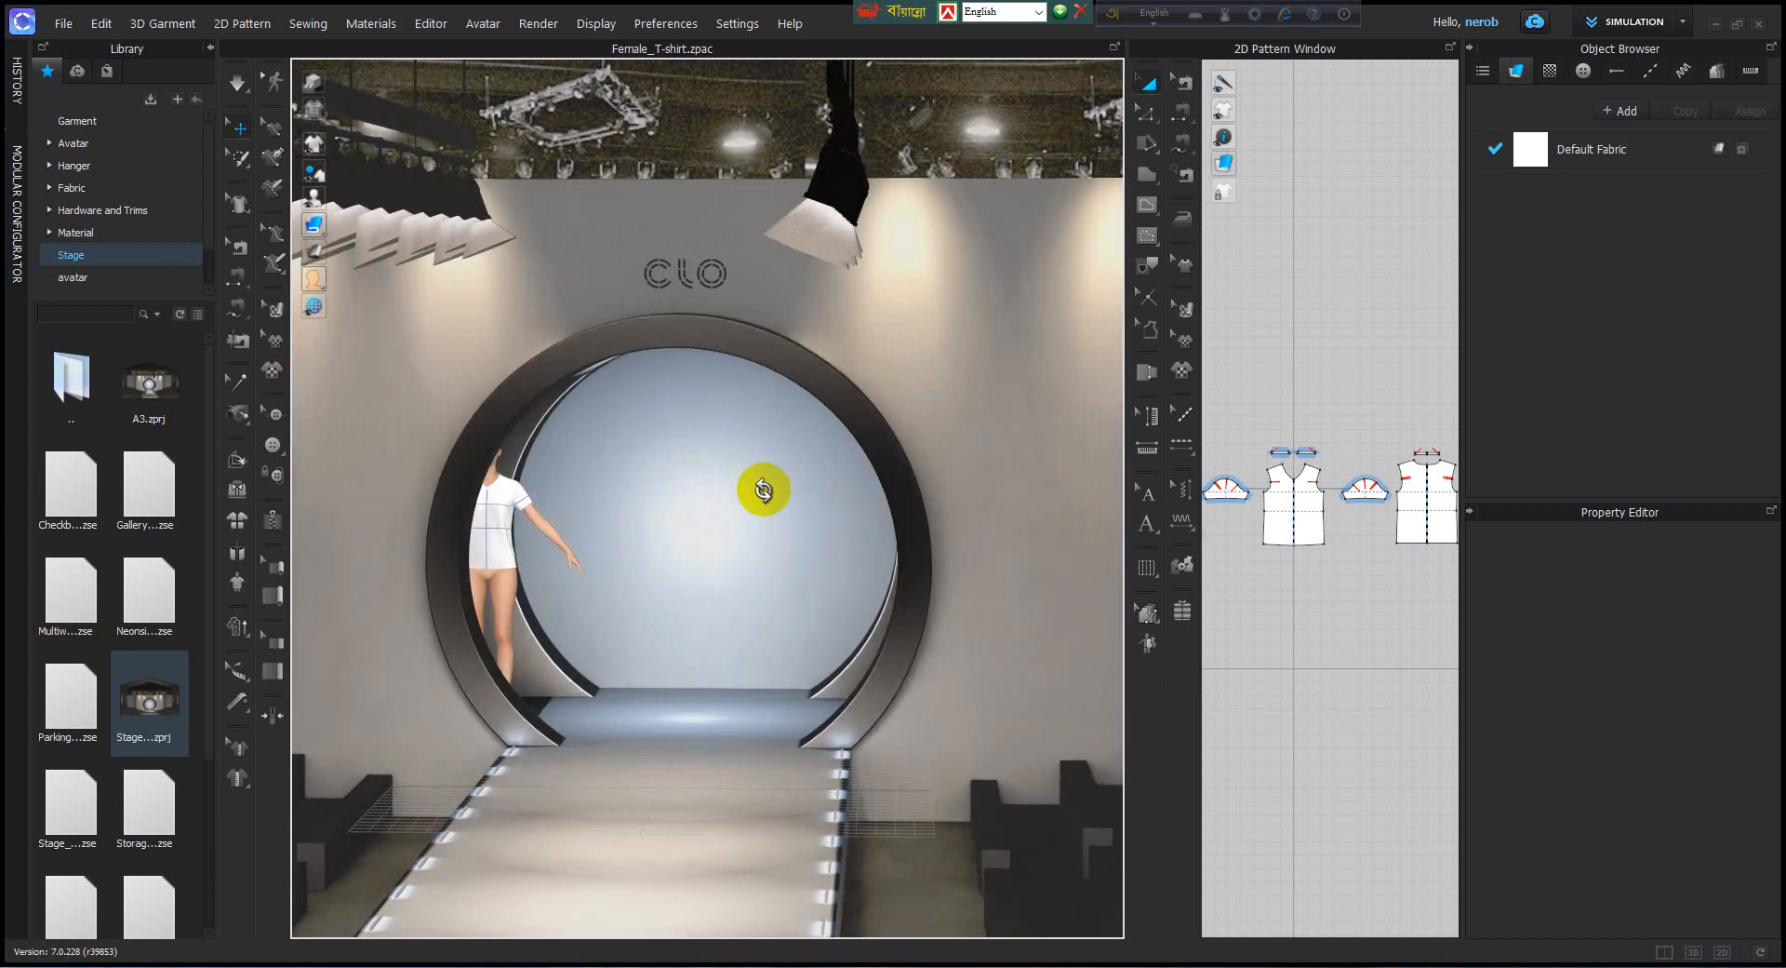
scroll(763, 491, down, 4)
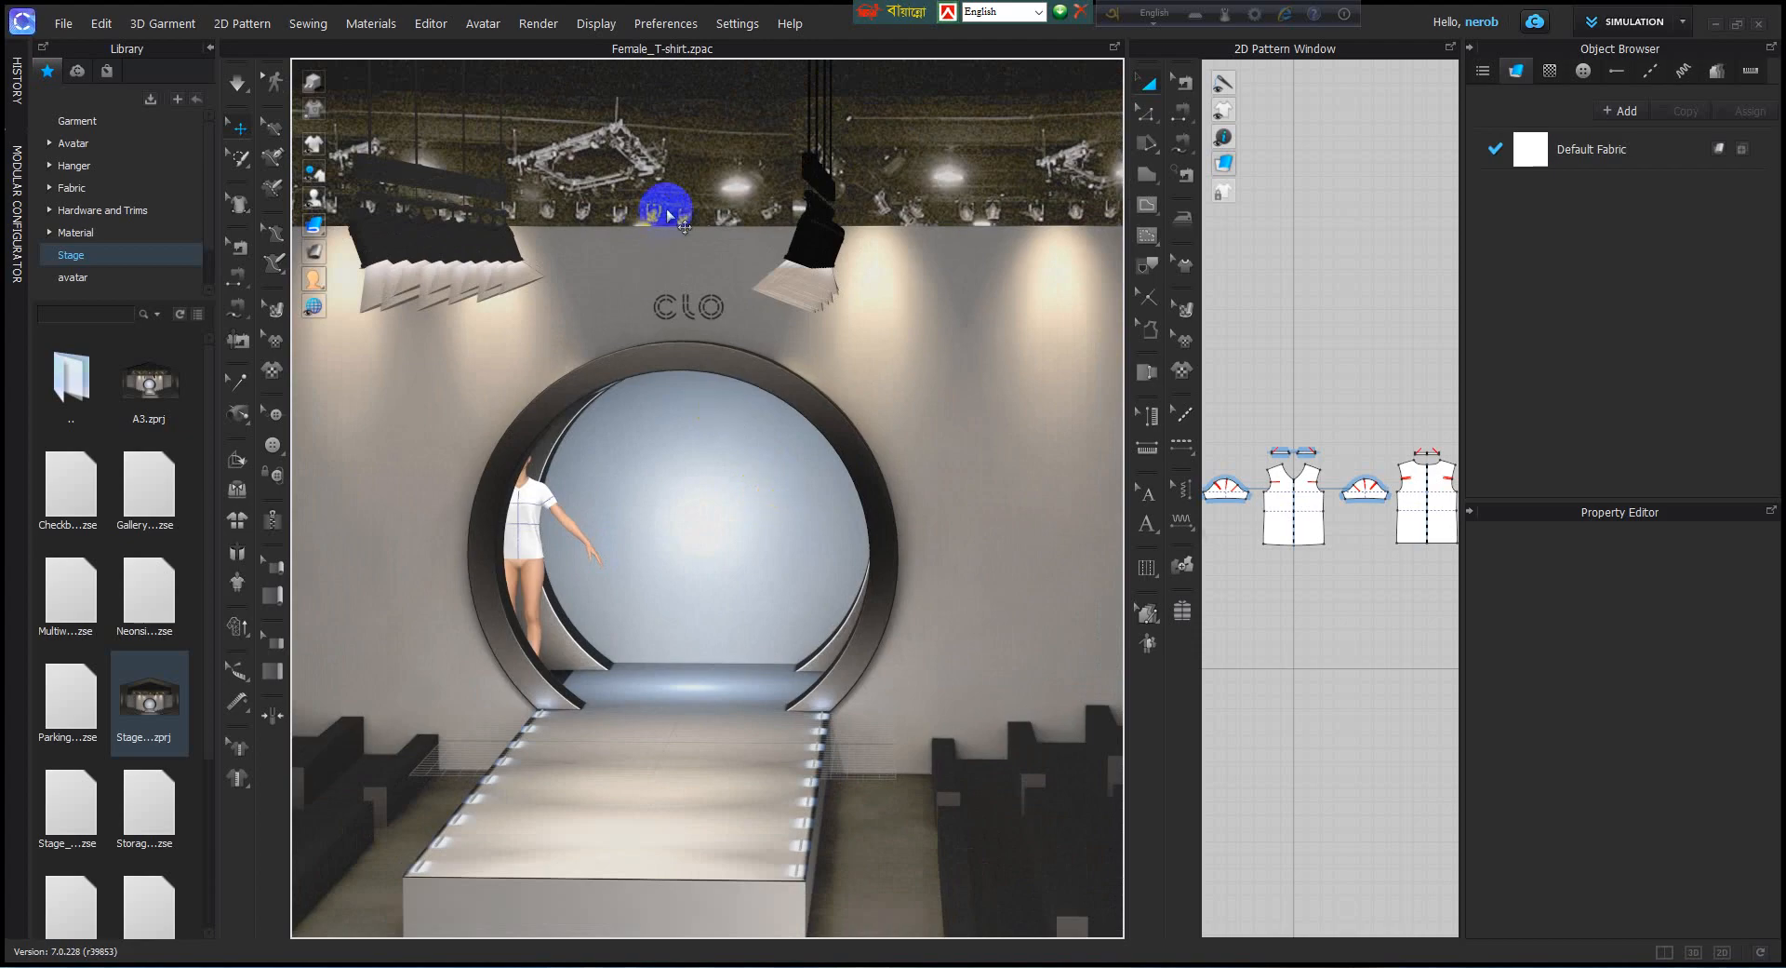
click(535, 31)
click(605, 76)
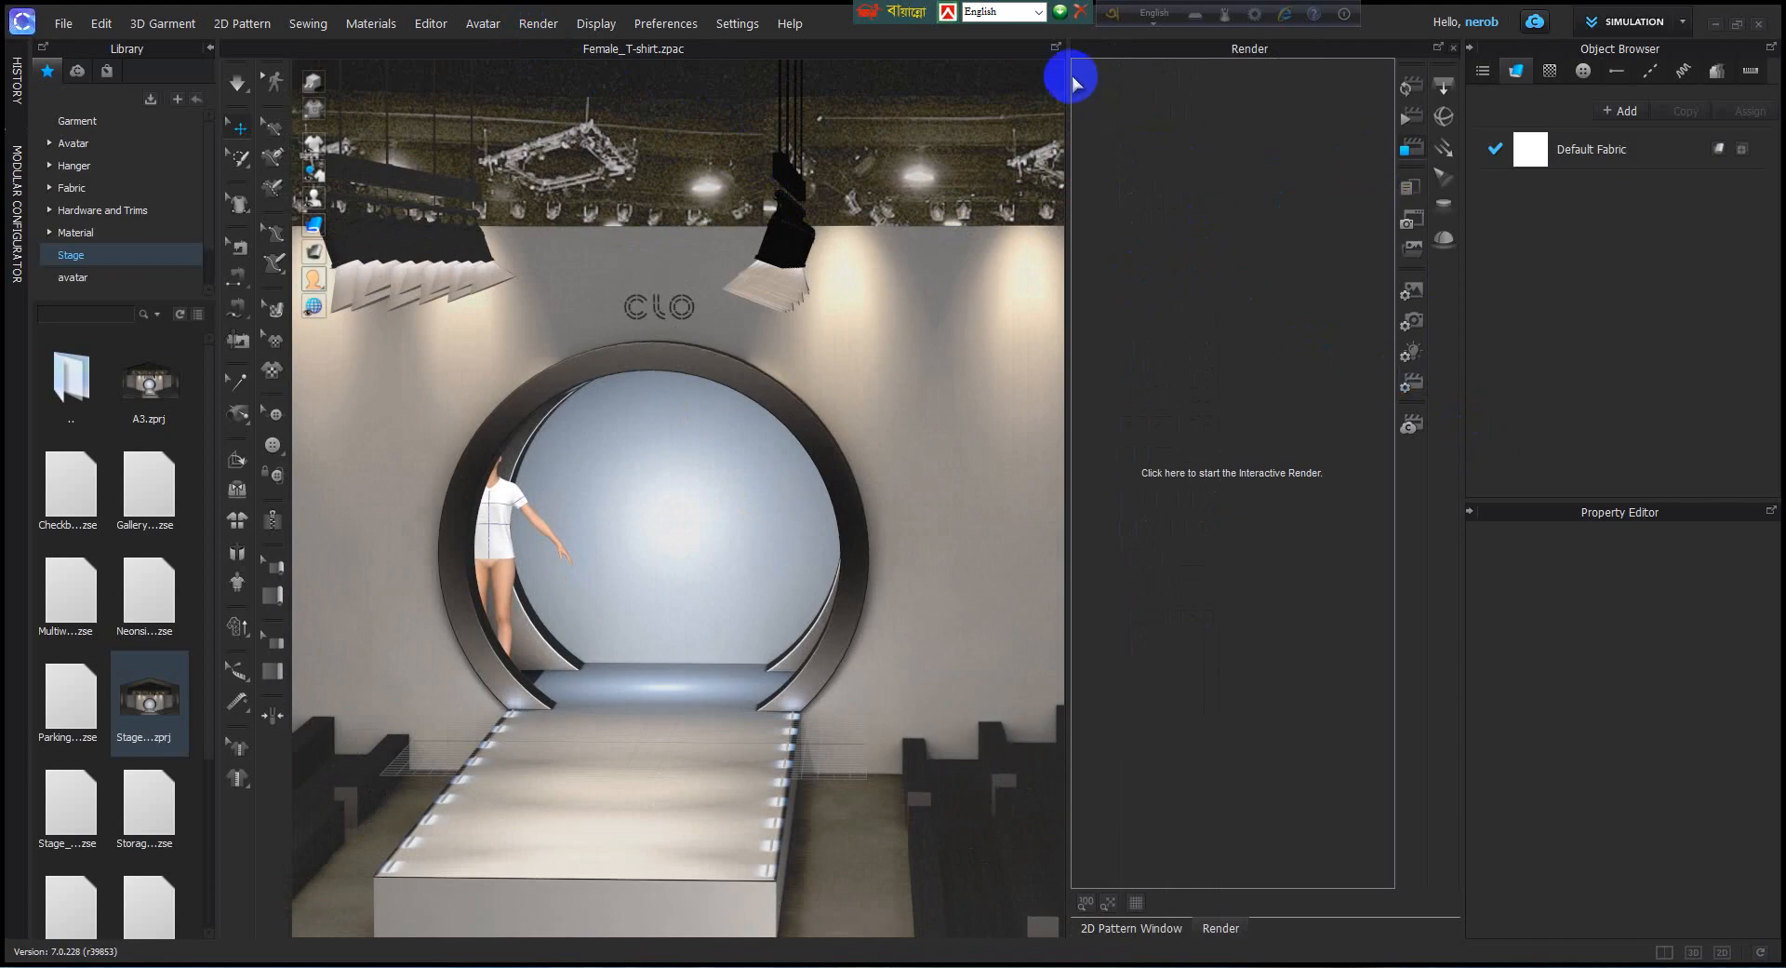
drag(1067, 74, 884, 126)
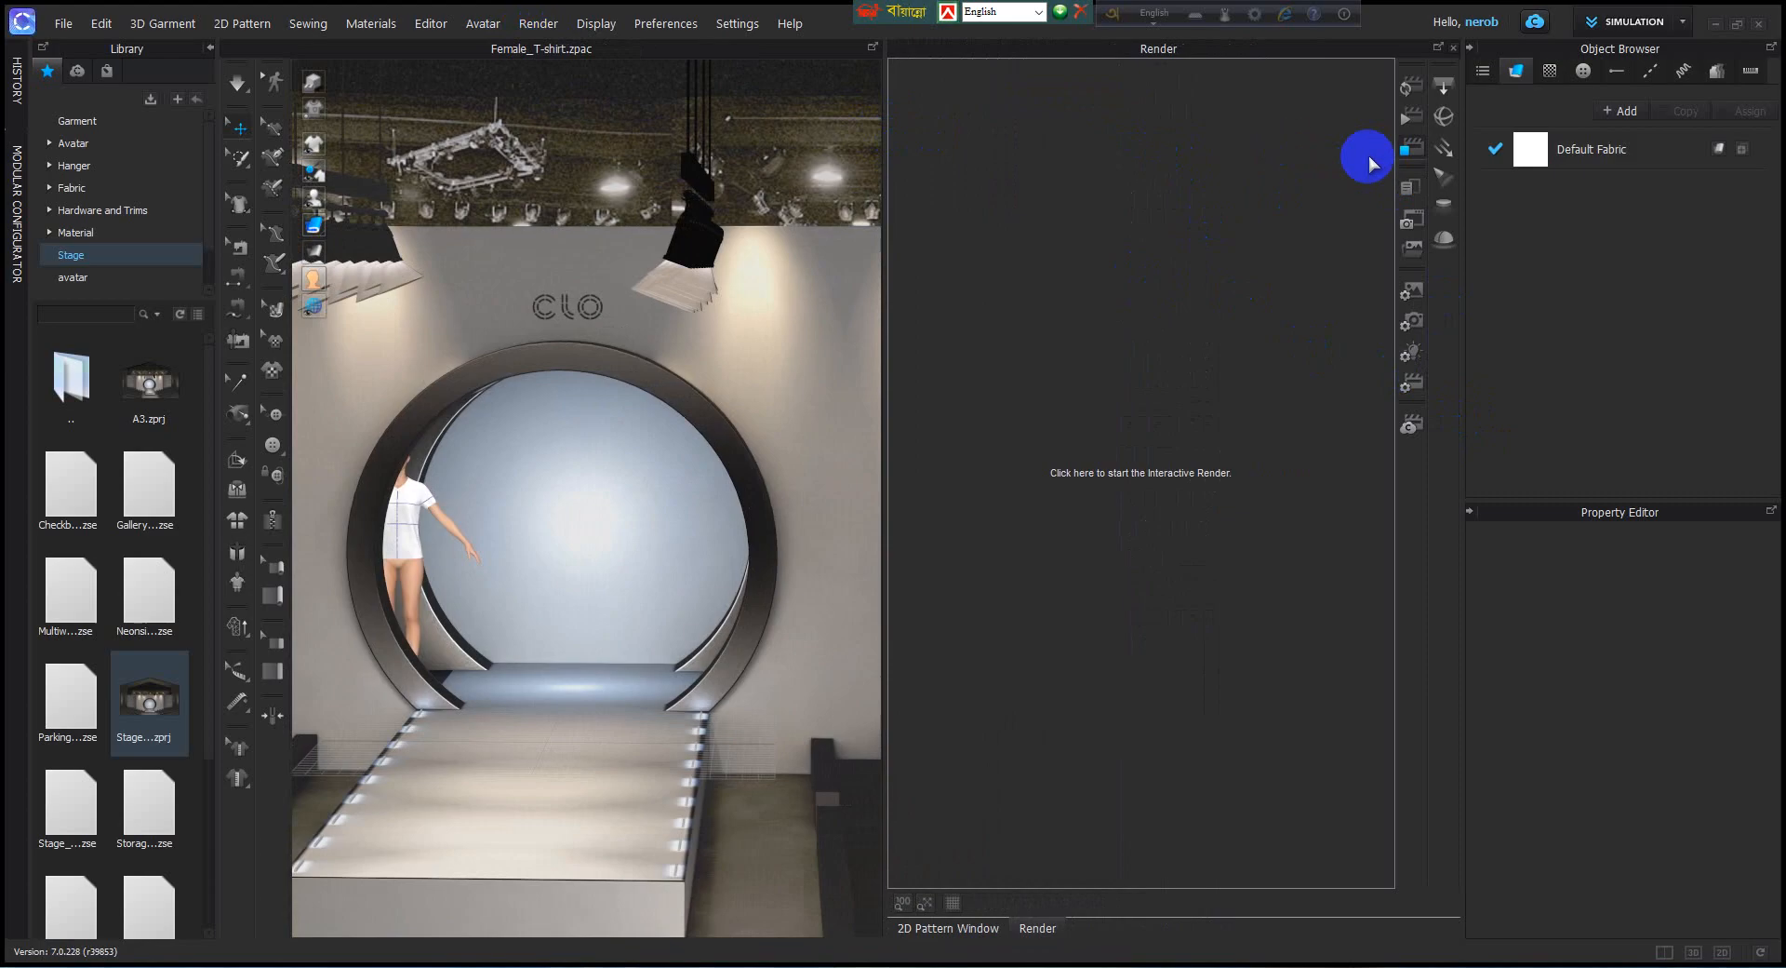
Set the render's Image/Video properties to Animation, keeping the Current colorway and choosing Play Region as the region.
click(1414, 288)
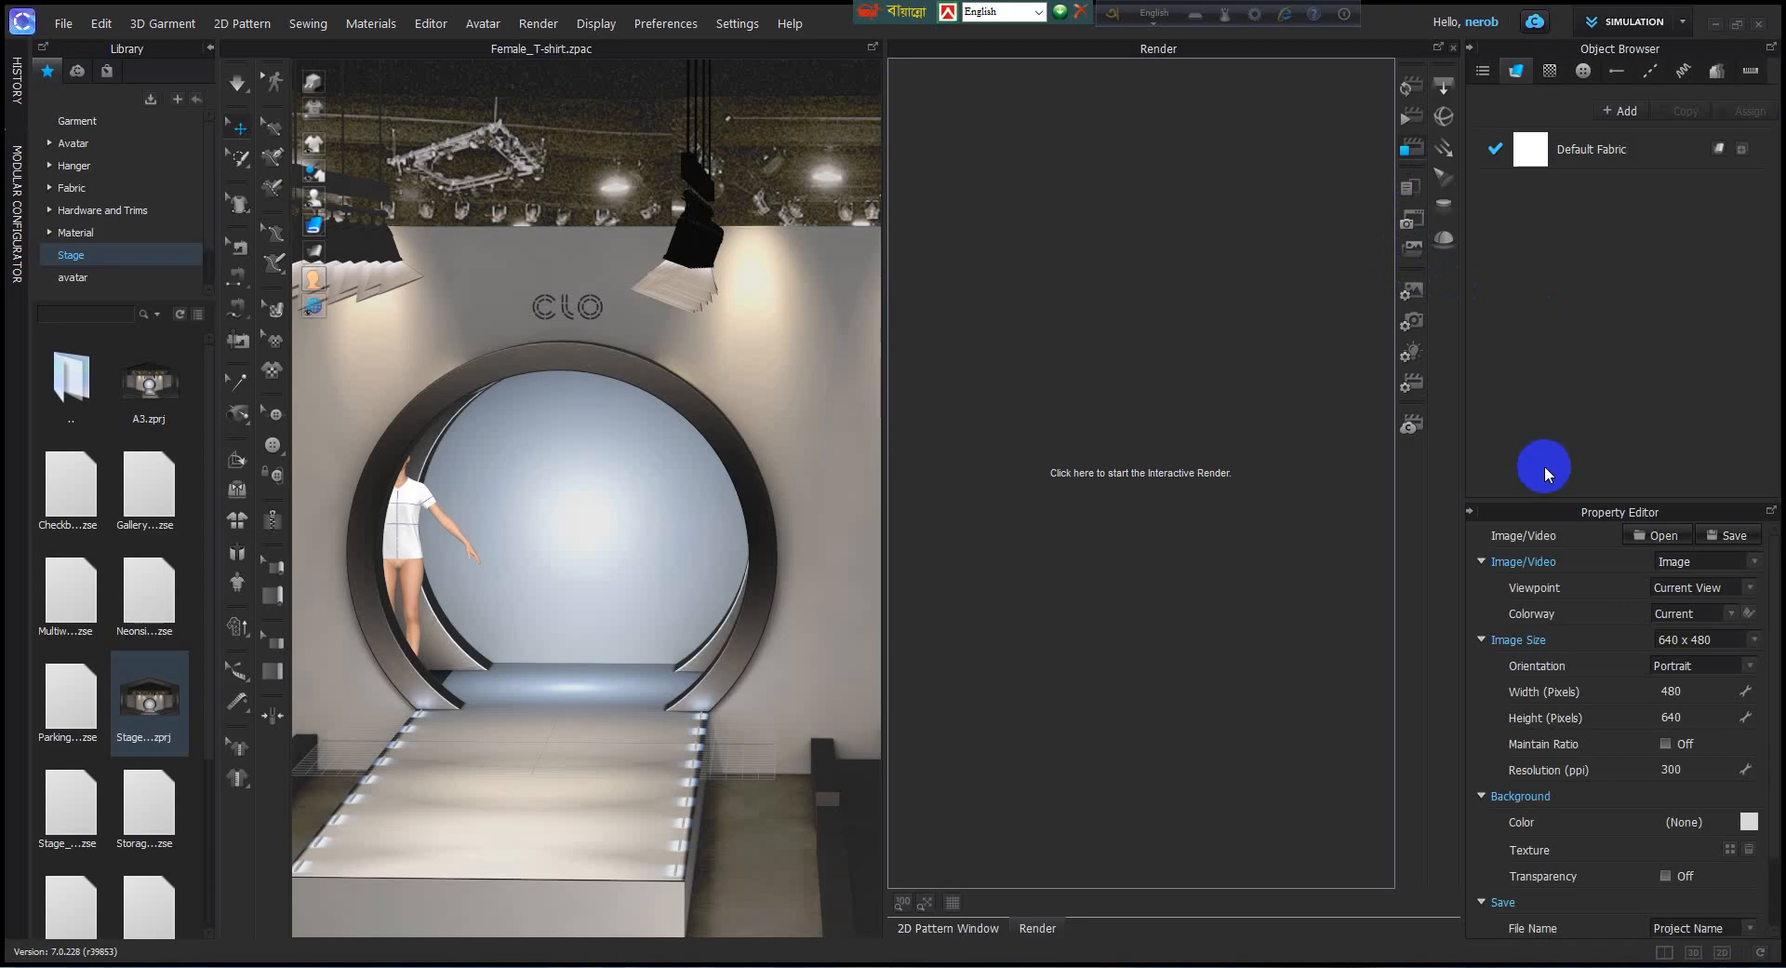
click(1750, 564)
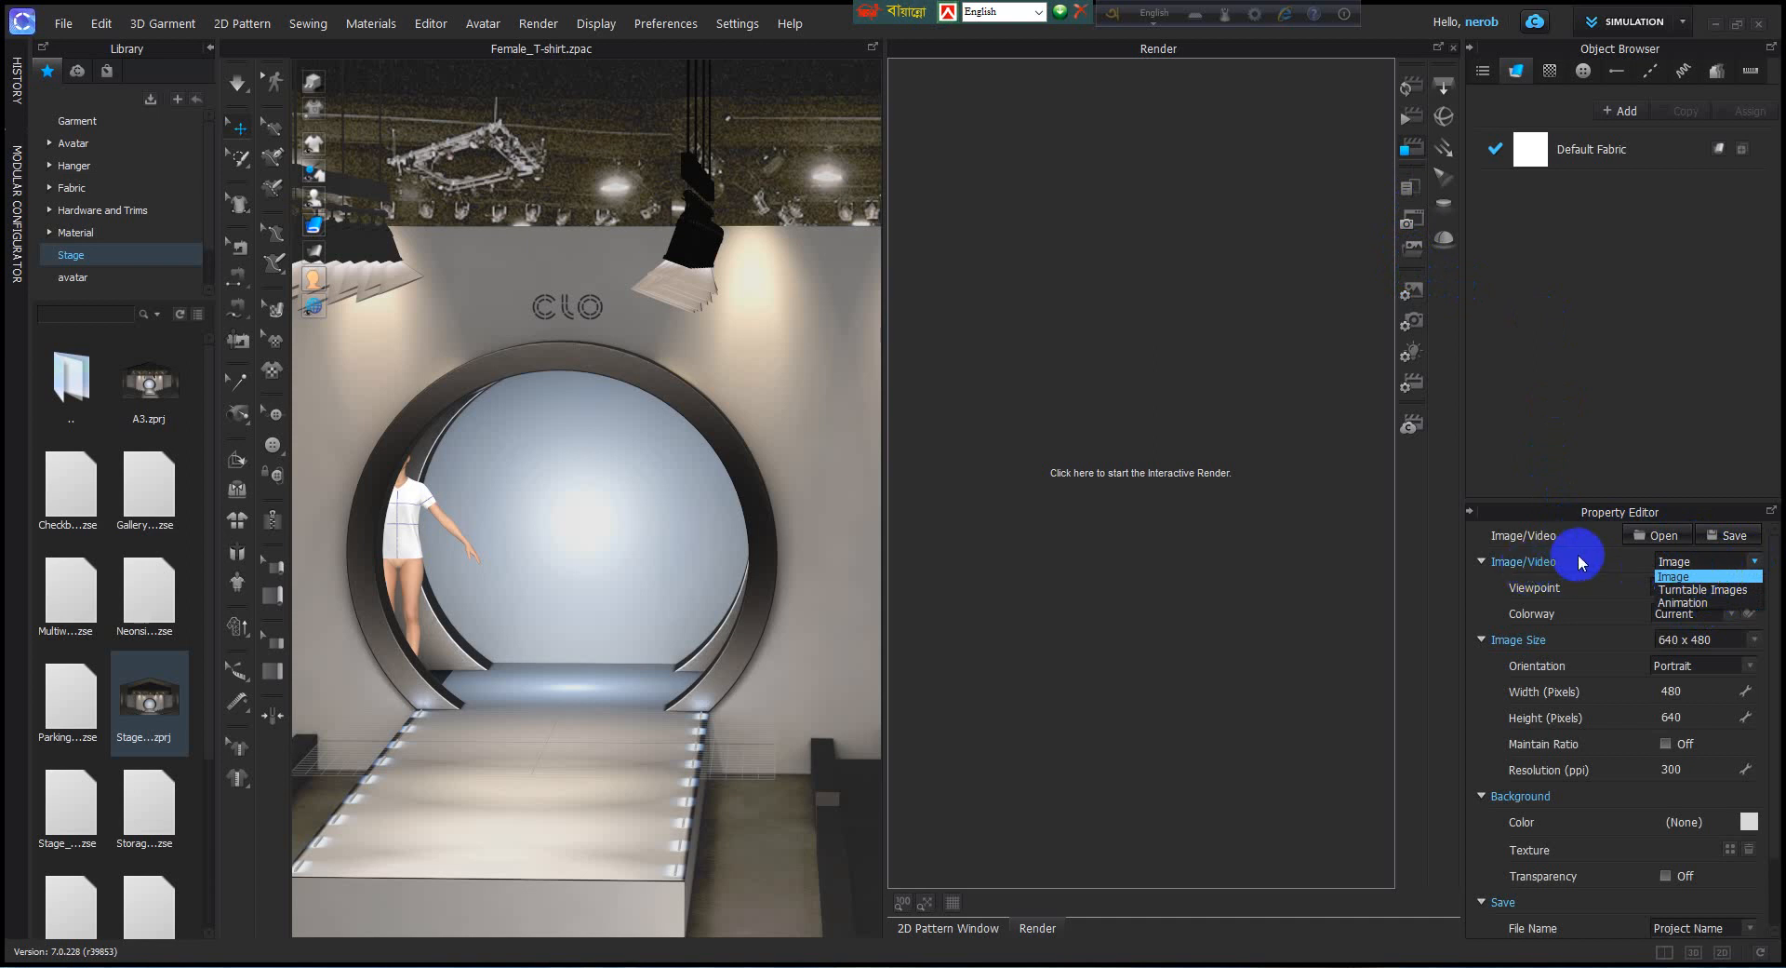
click(1706, 603)
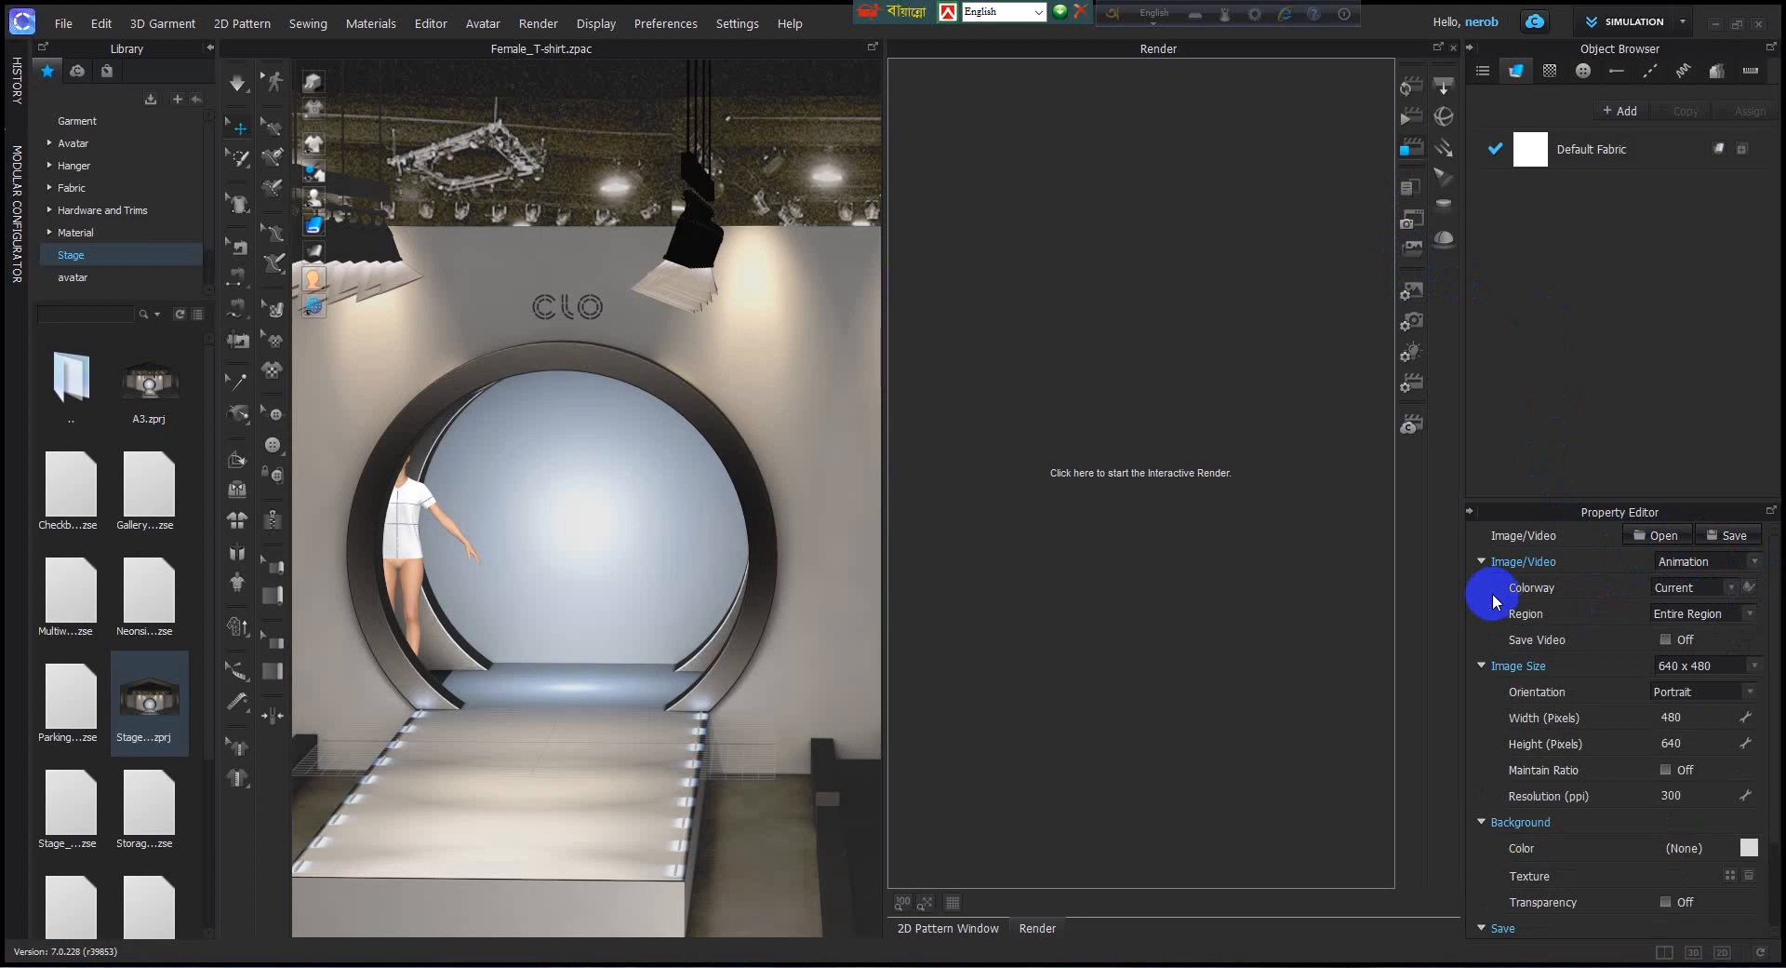
click(1733, 588)
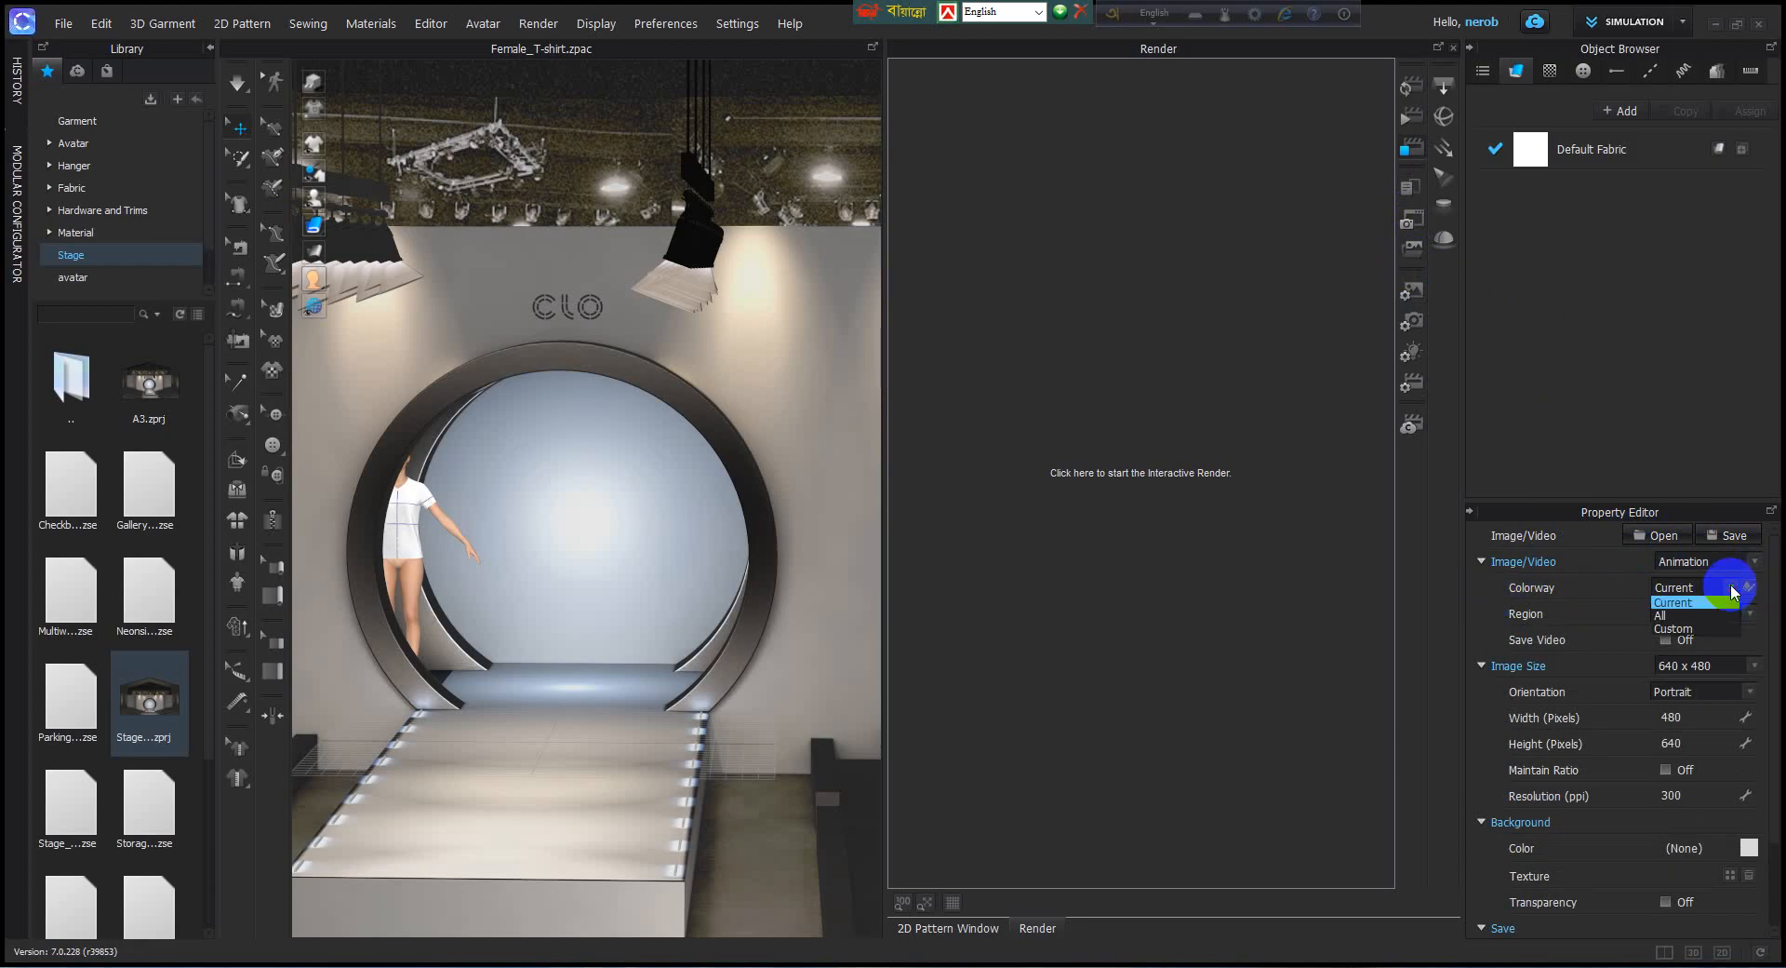
click(1733, 595)
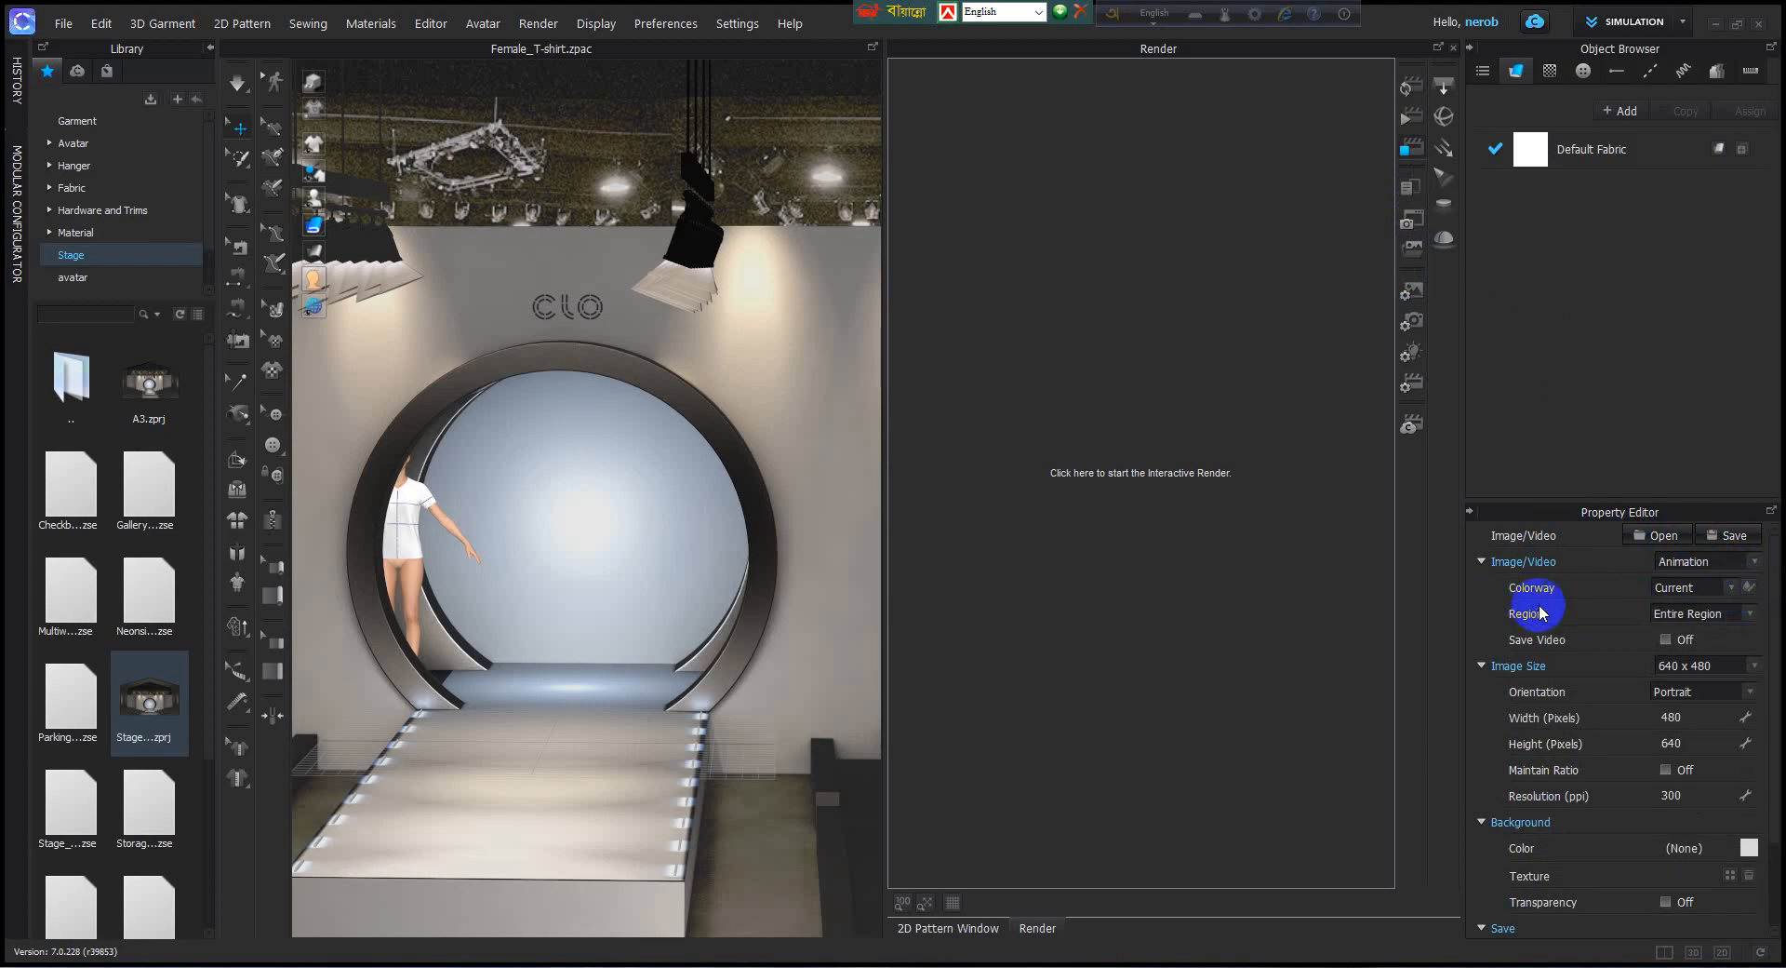
click(1744, 614)
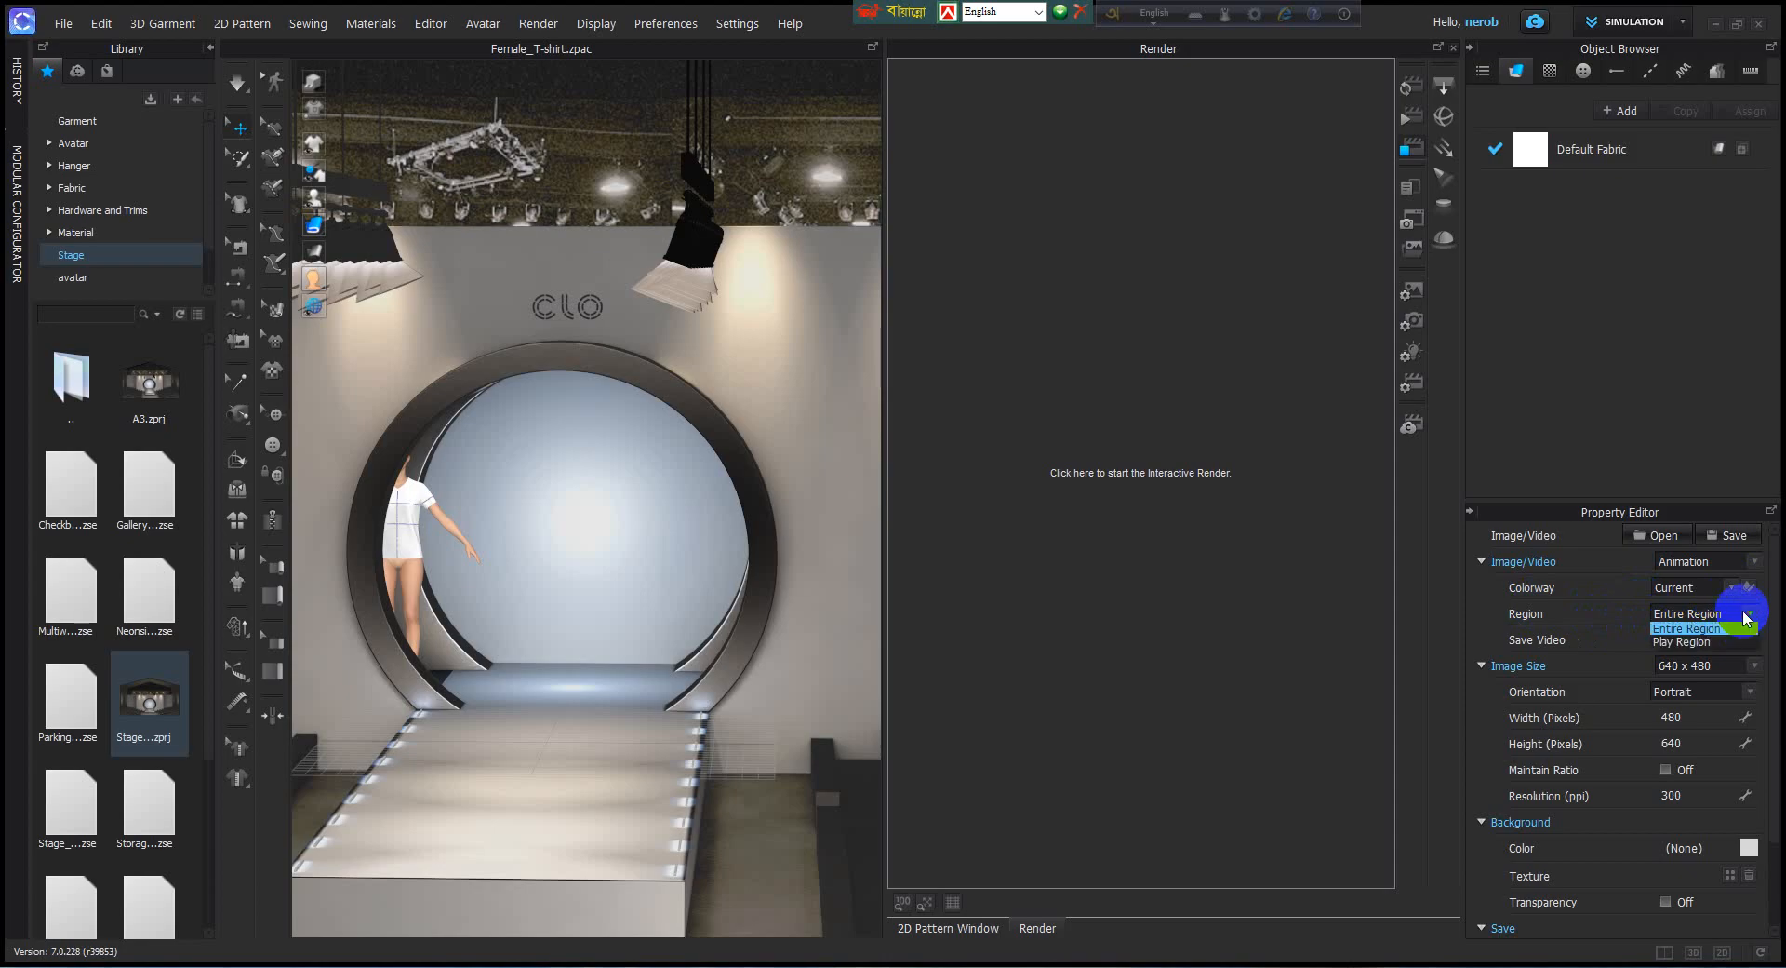
click(1707, 642)
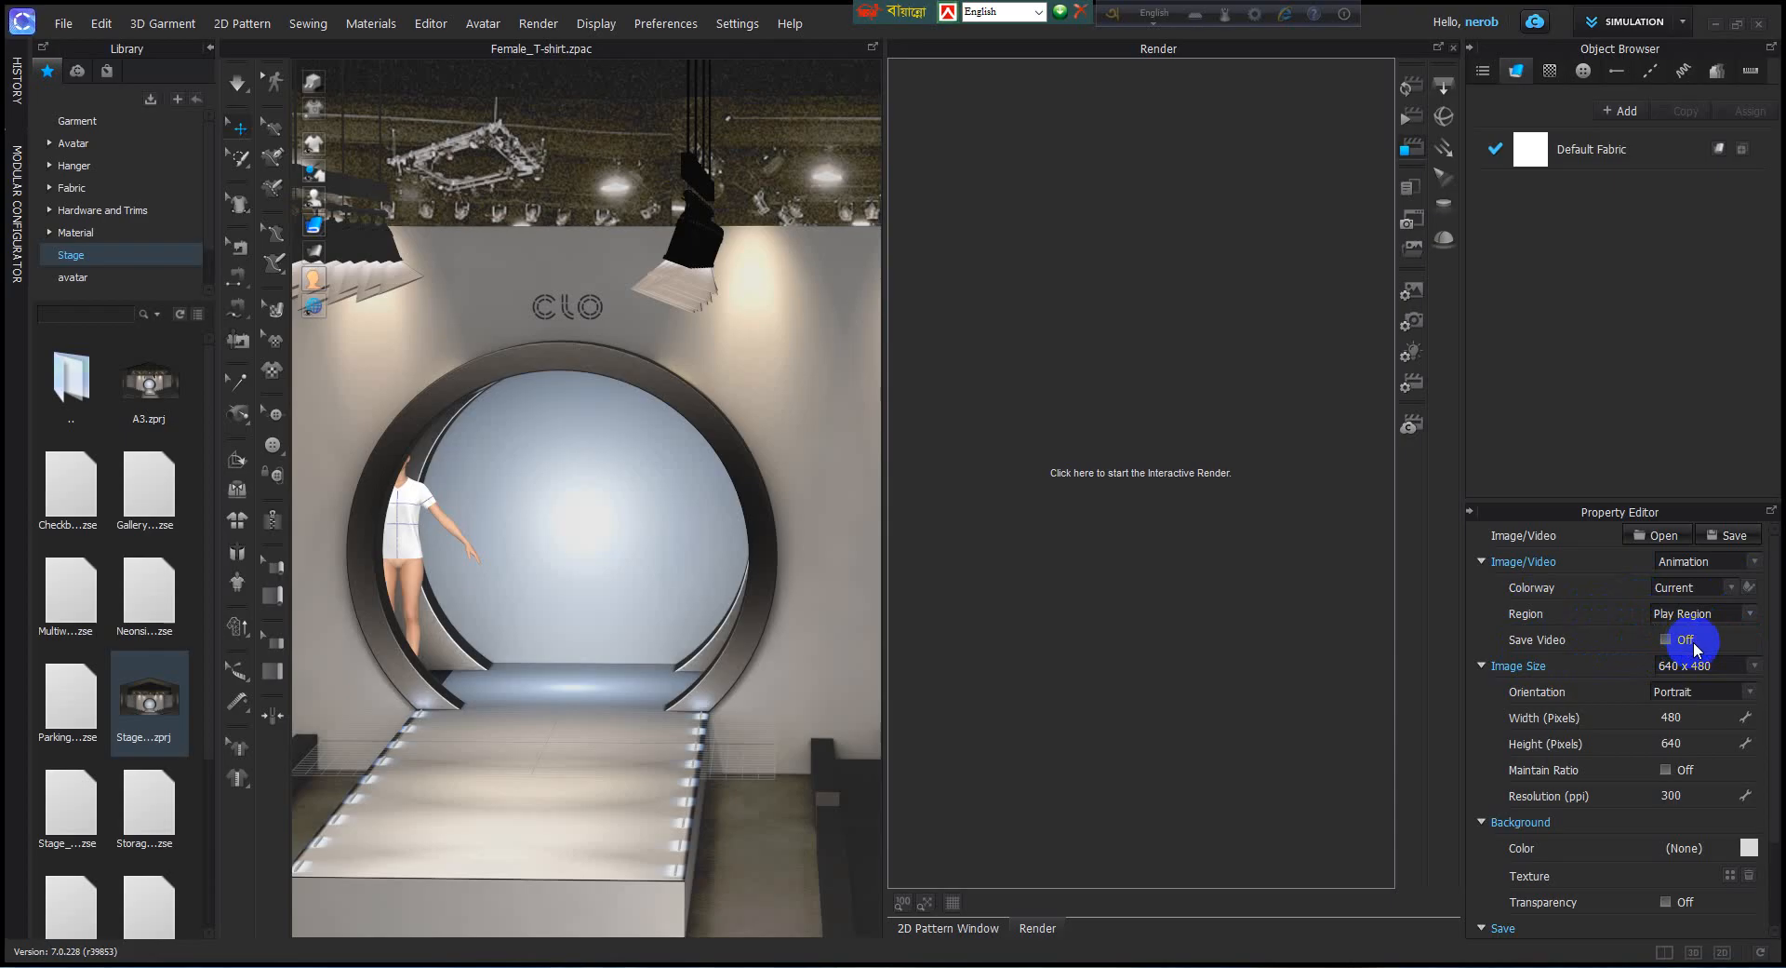
Turn on Save Video for the animation render and set its frame rate to 10 FPS.
scroll(1695, 650, down, 1)
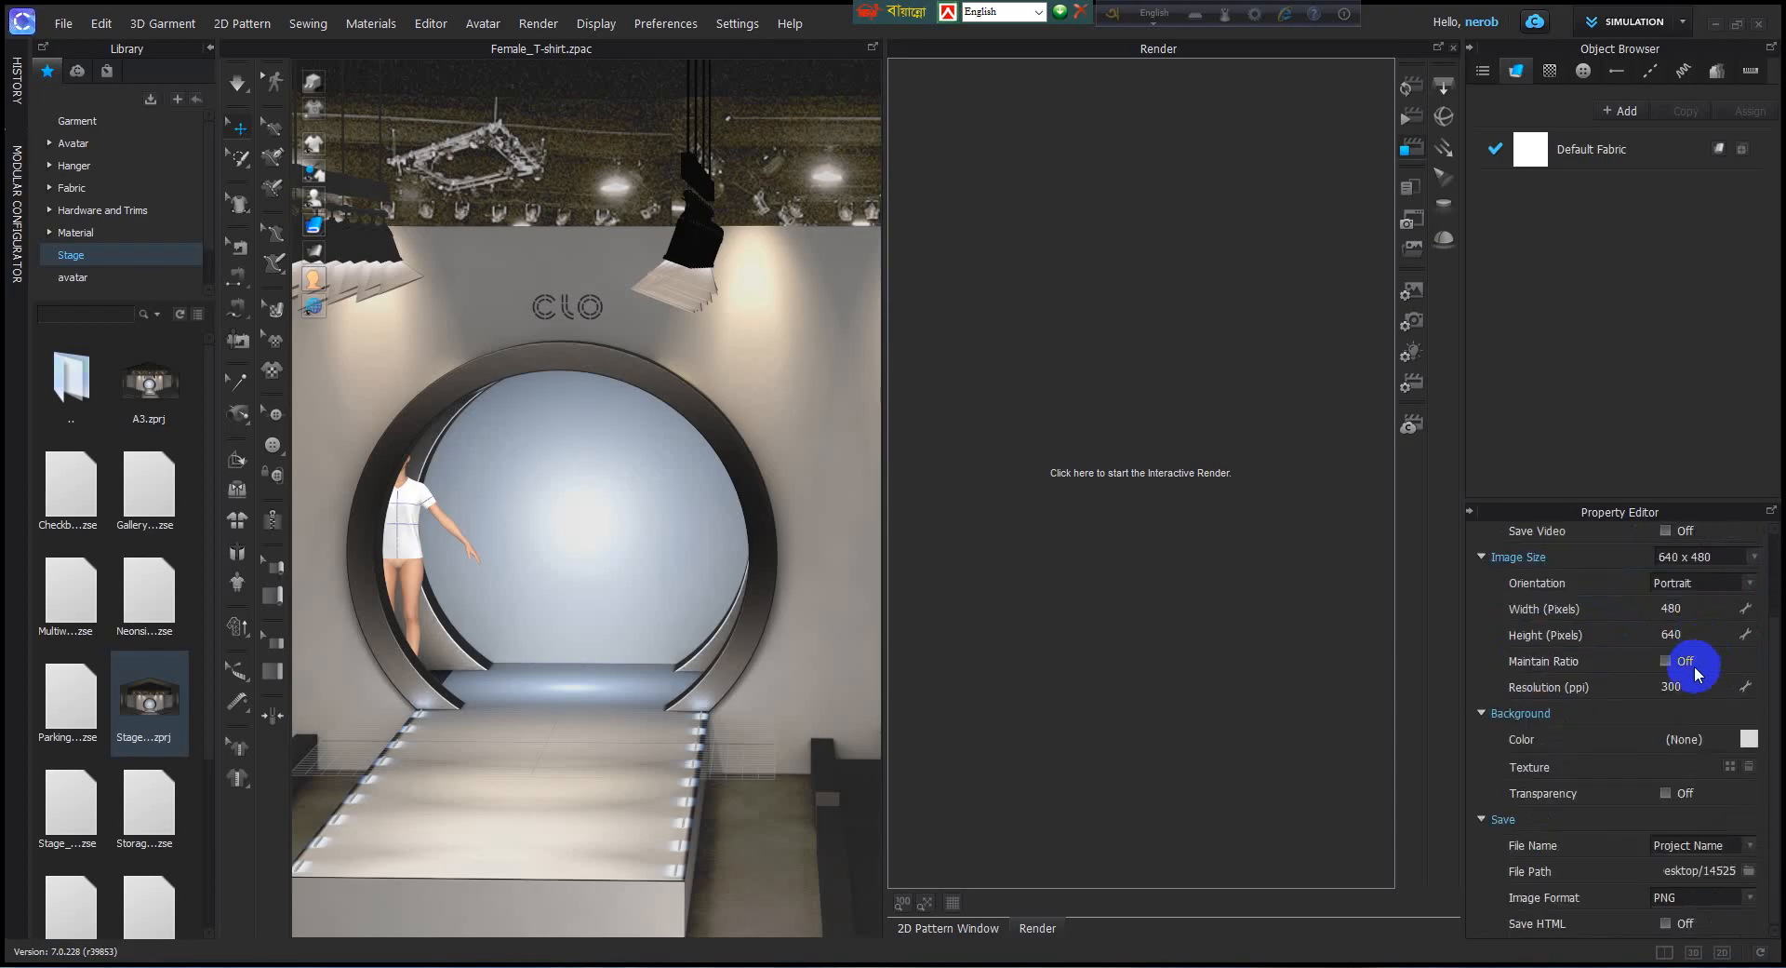
scroll(1674, 704, up, 3)
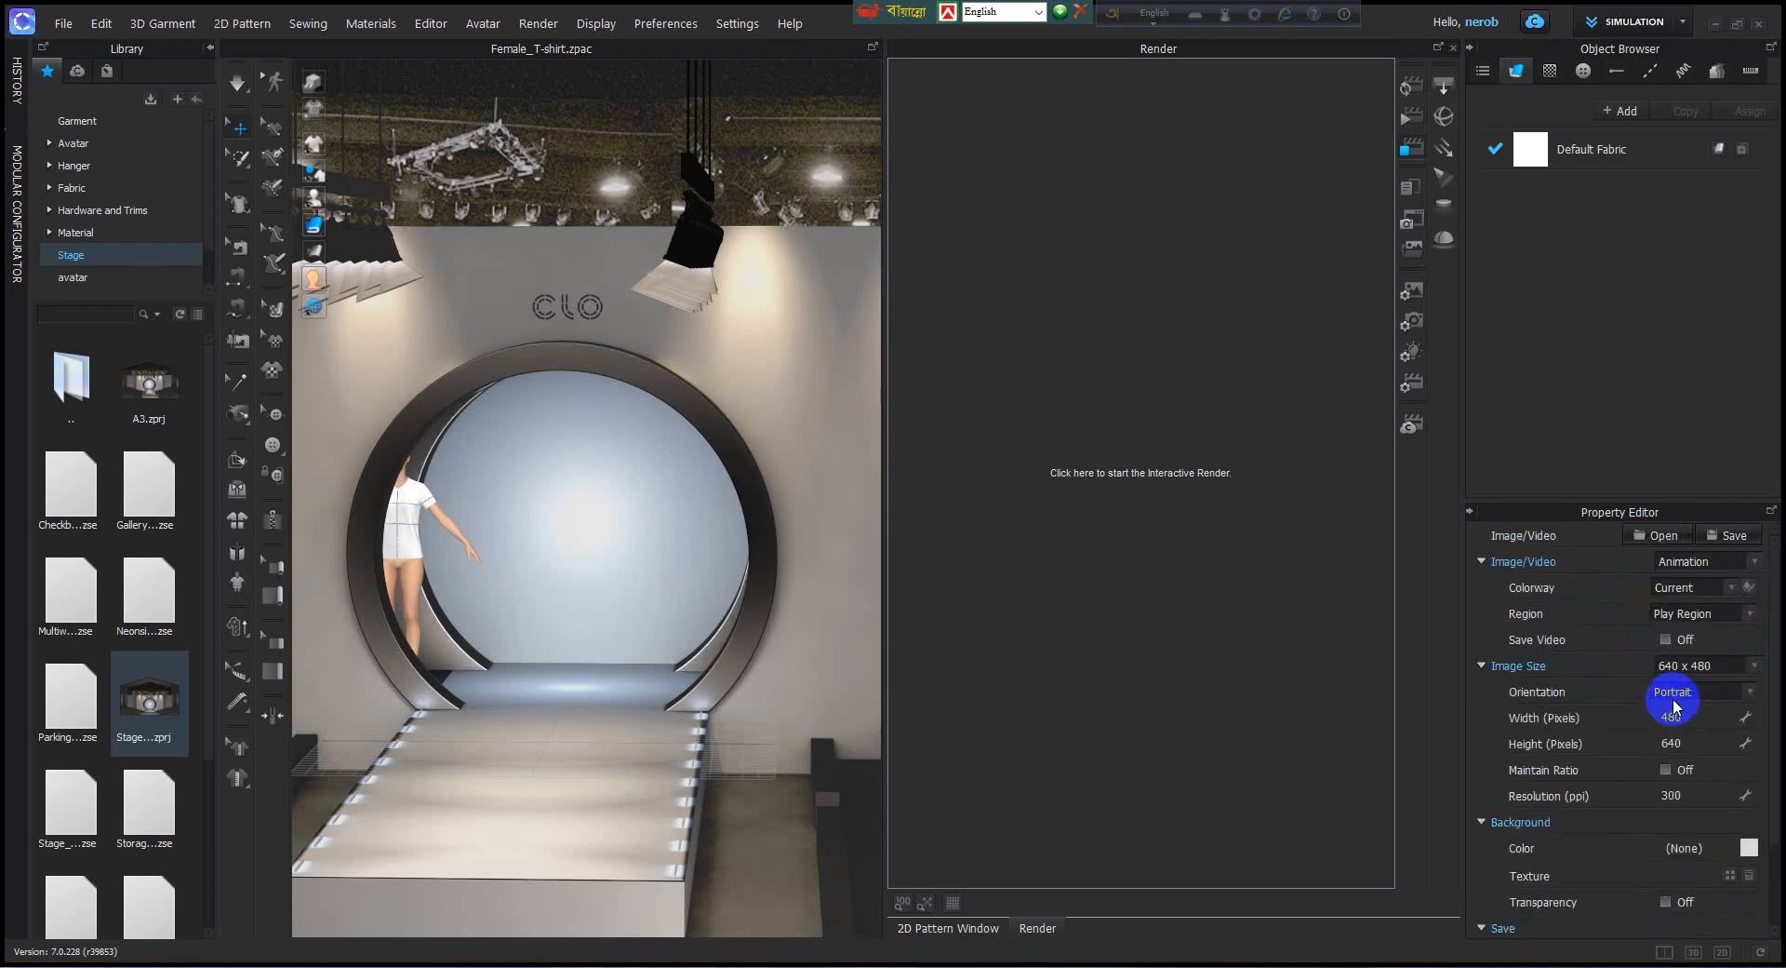
click(1666, 640)
scroll(1669, 656, down, 2)
scroll(1669, 660, up, 1)
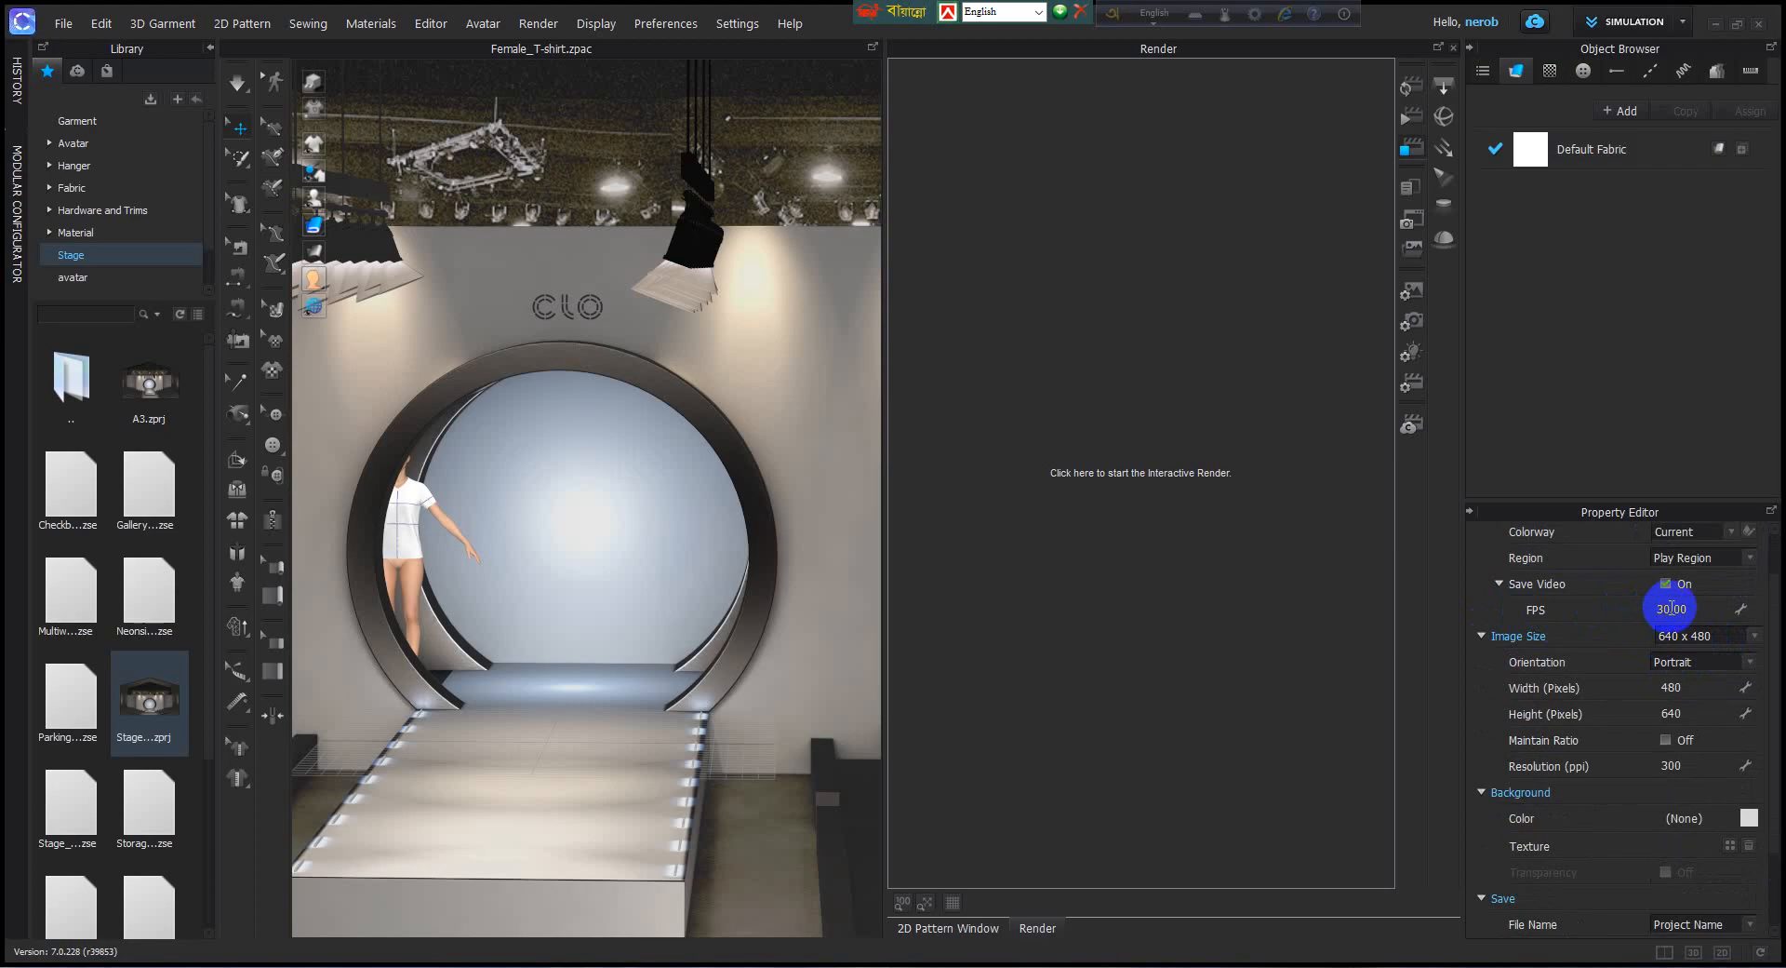
double_click(1685, 610)
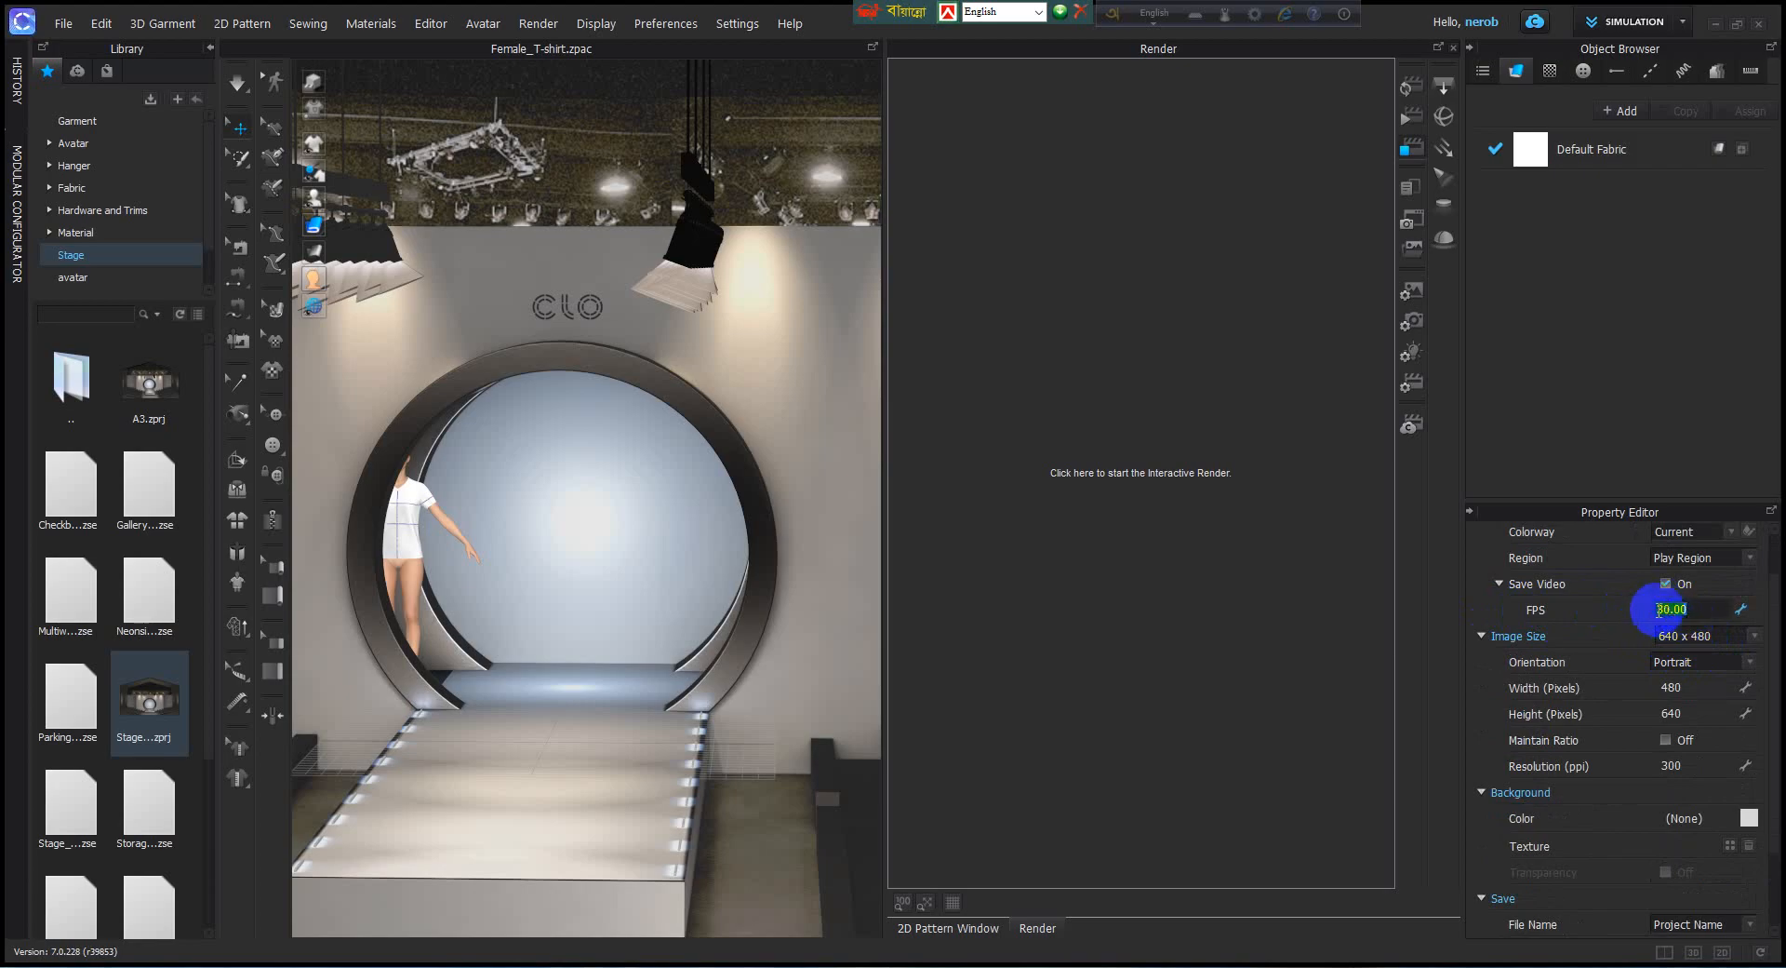
text(10)
key(Return)
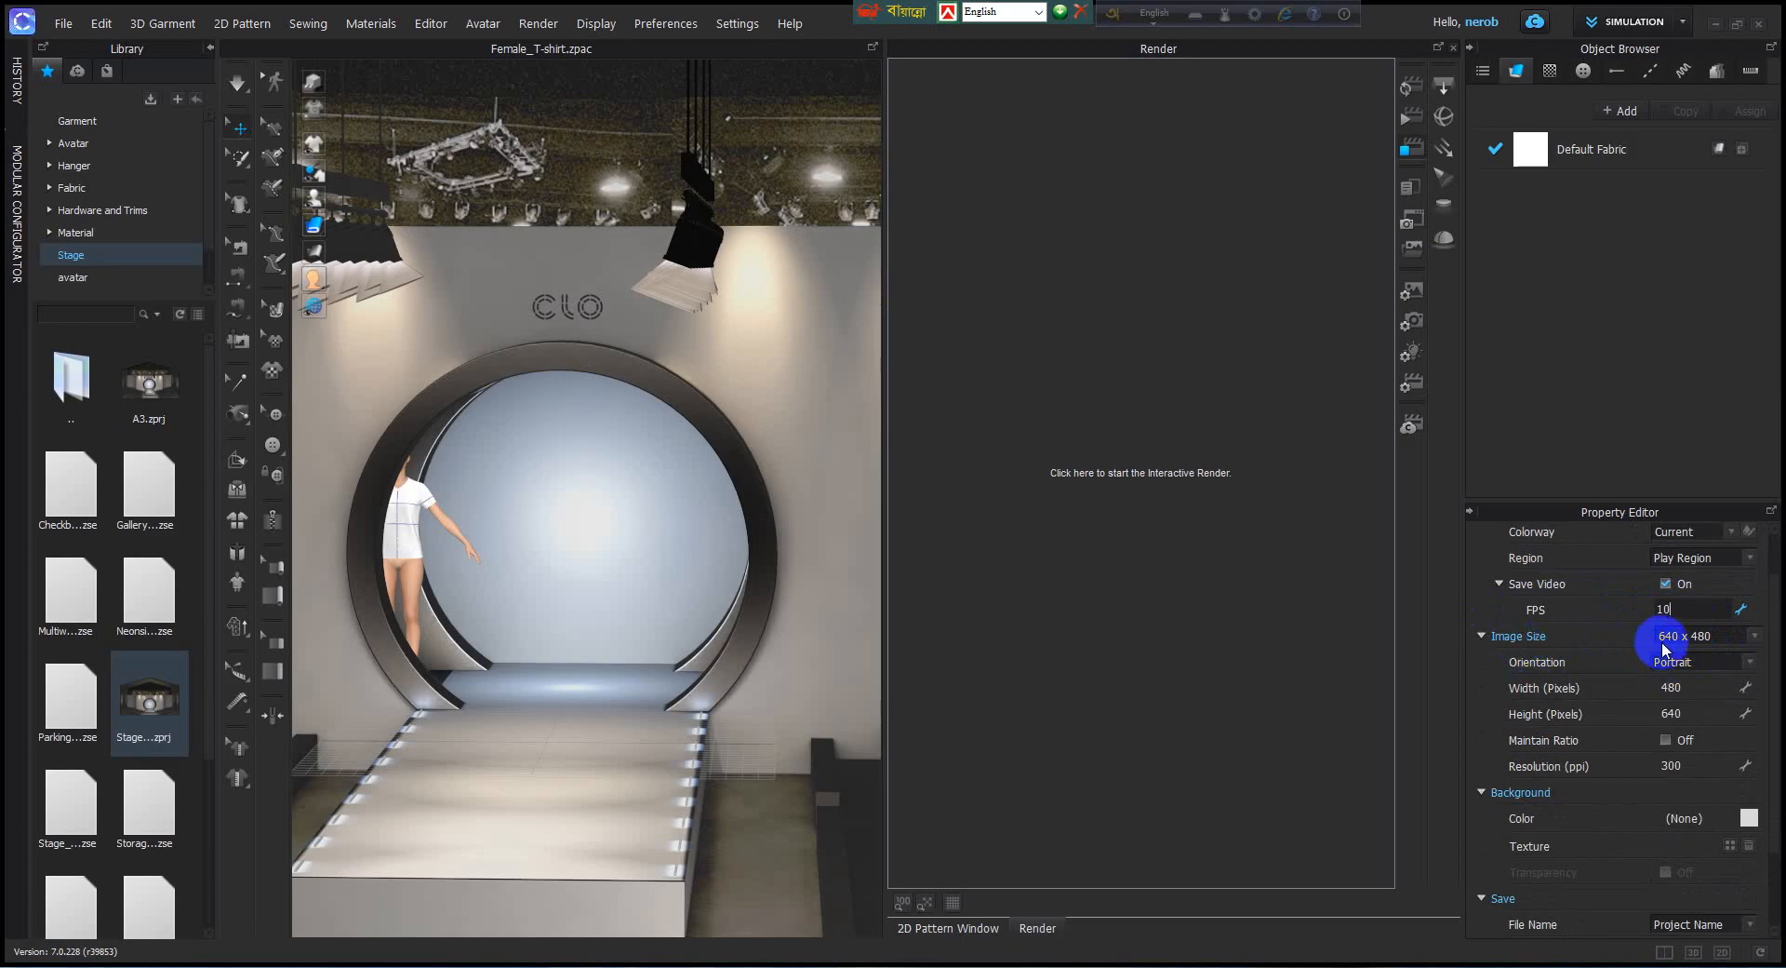
Choose A4 as the render image size and start the interactive render of the stage.
click(1753, 637)
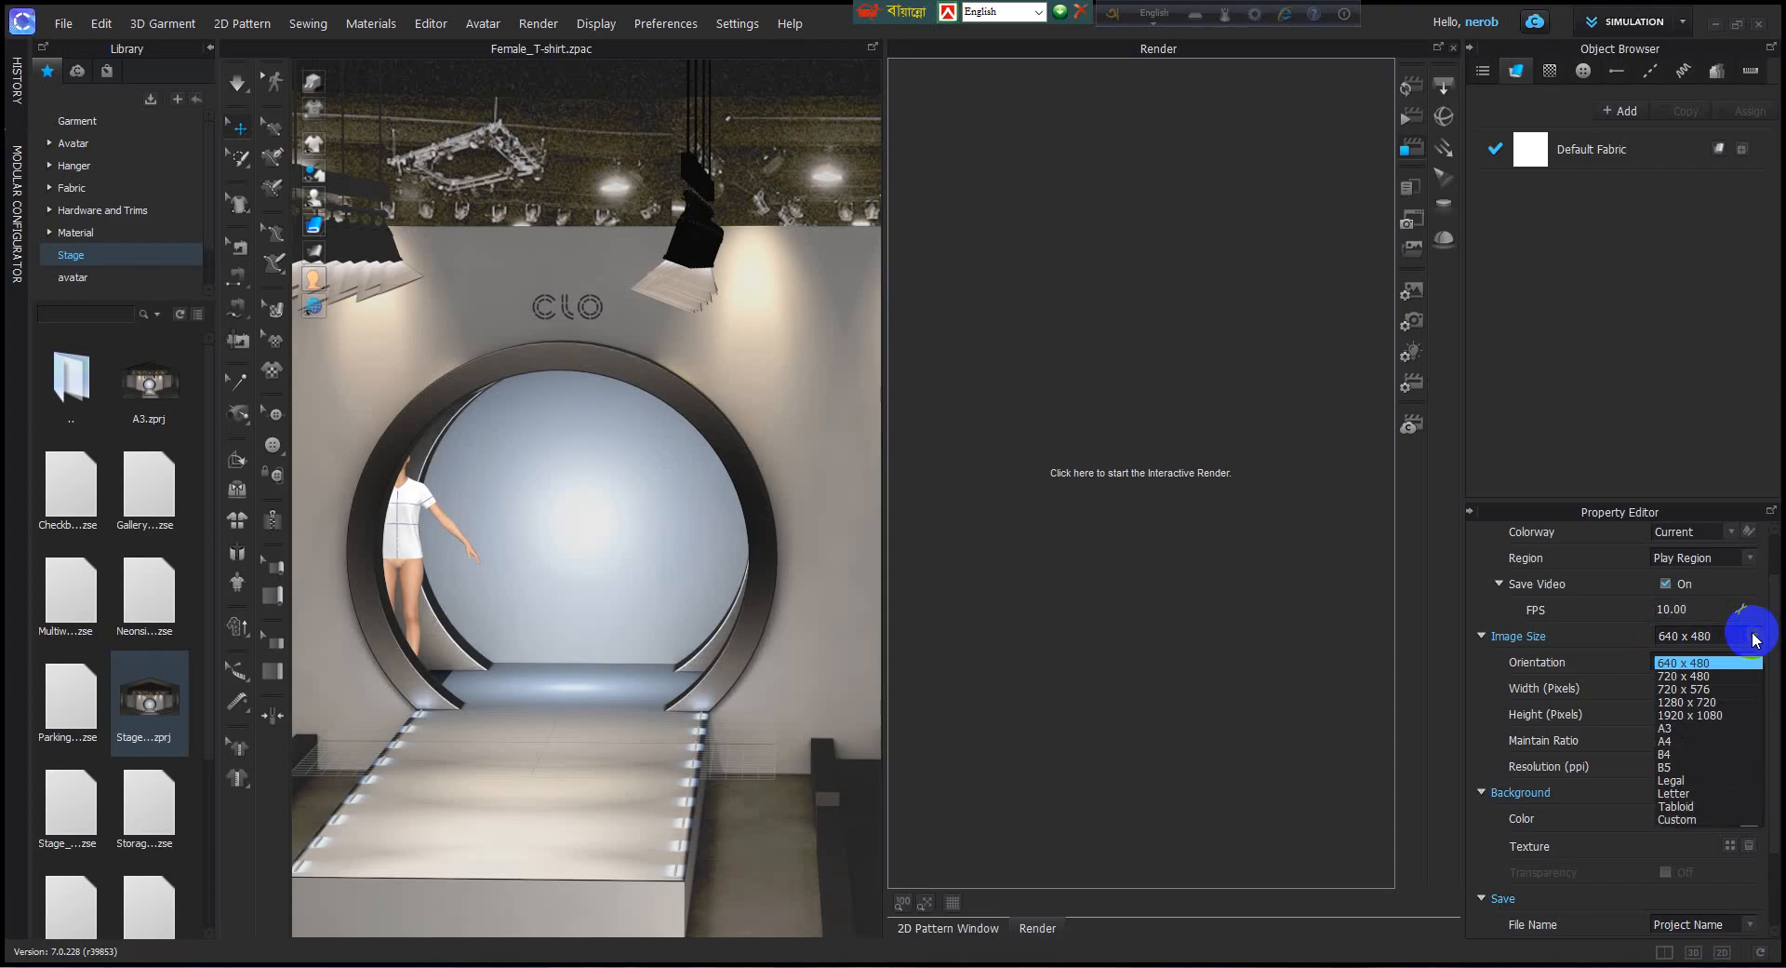
click(1686, 742)
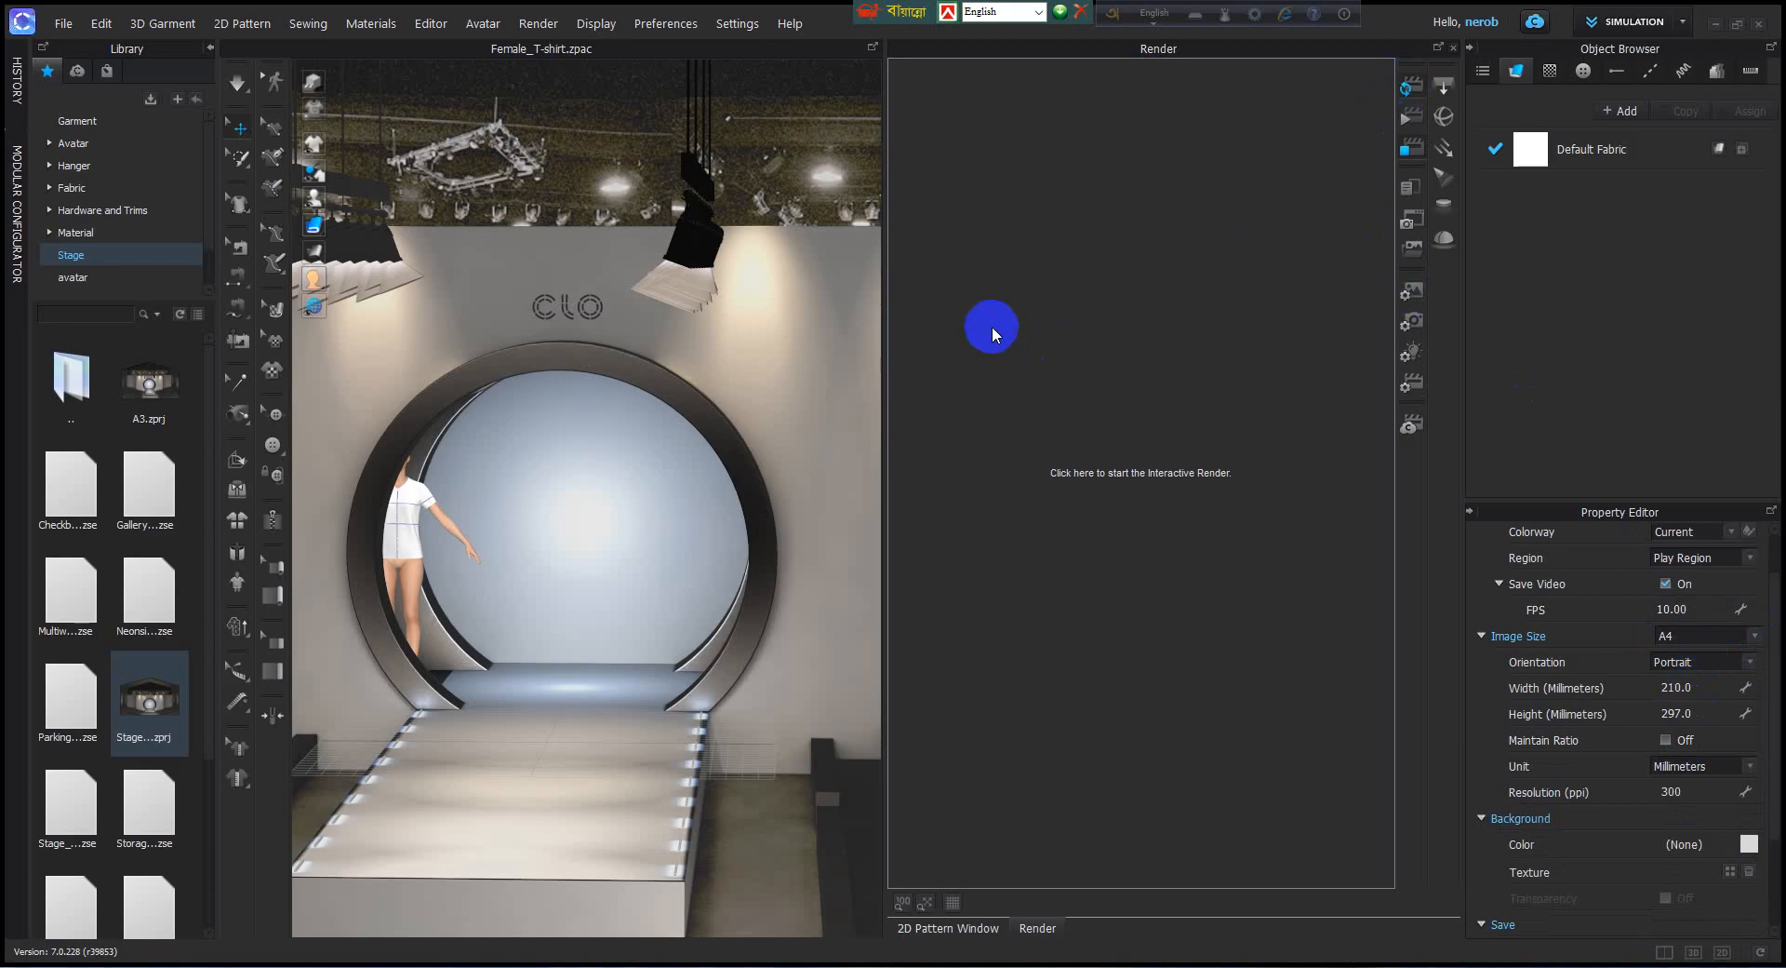
click(1411, 86)
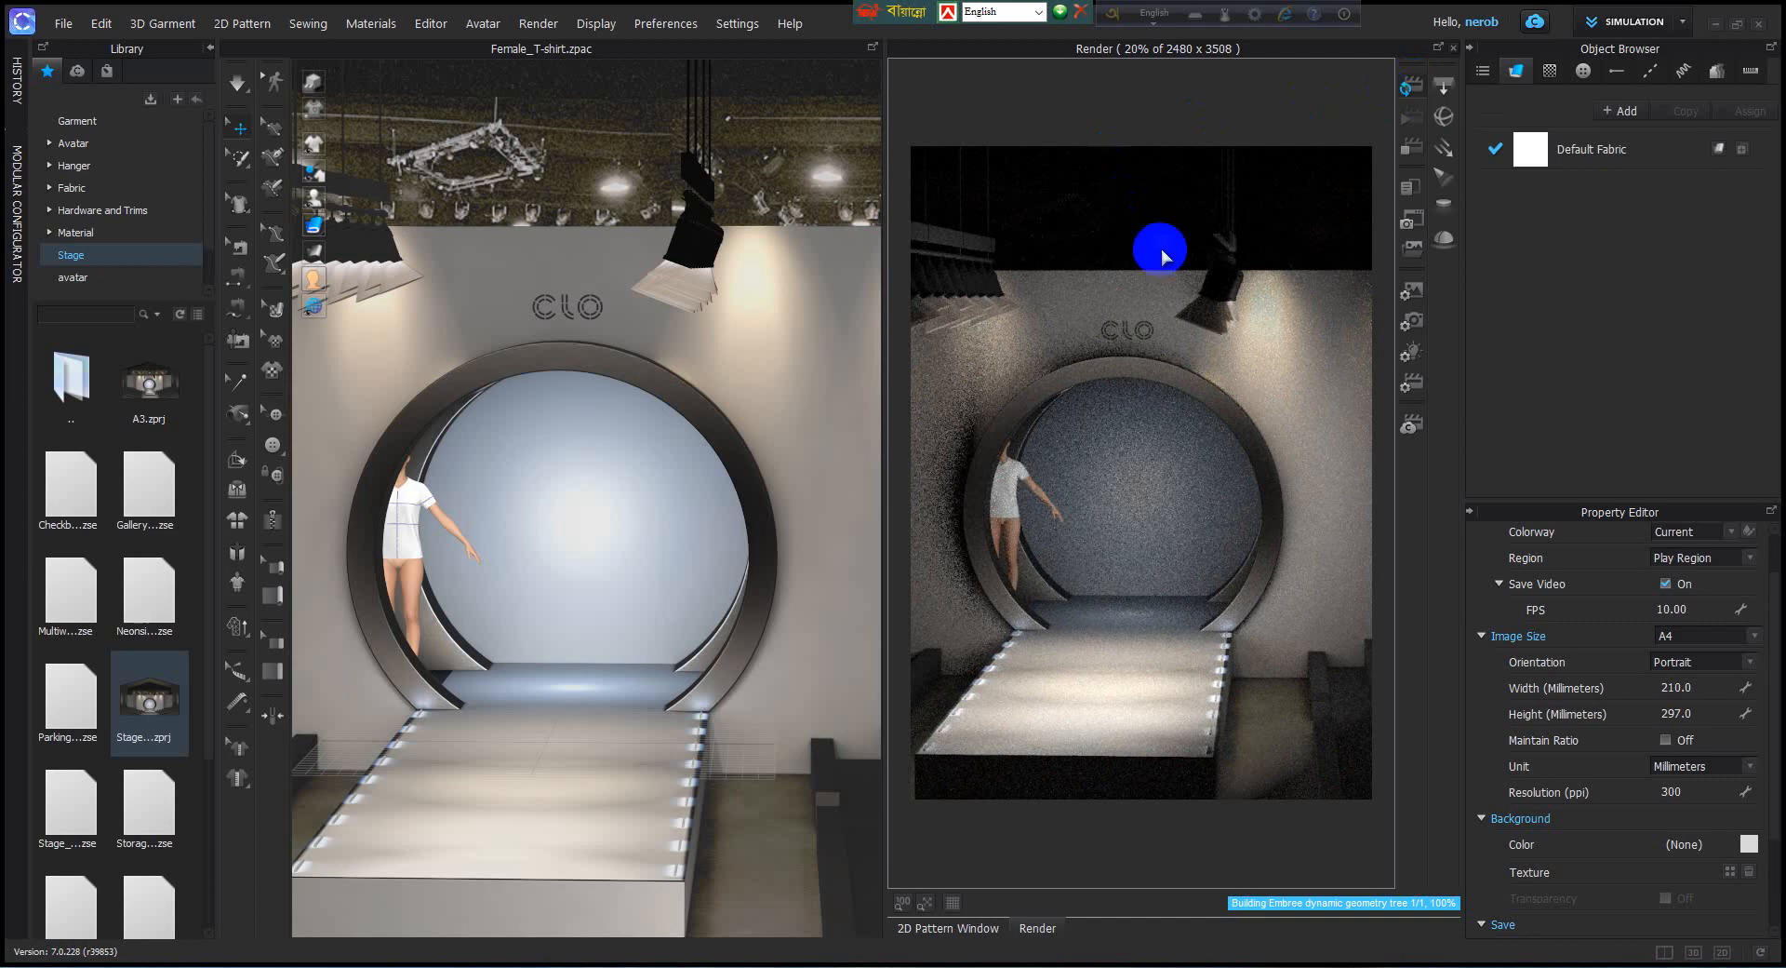
Enlarge the Render window, collapse the Library, and frame the stage from a raised angle showing the full runway.
scroll(1120, 377, down, 2)
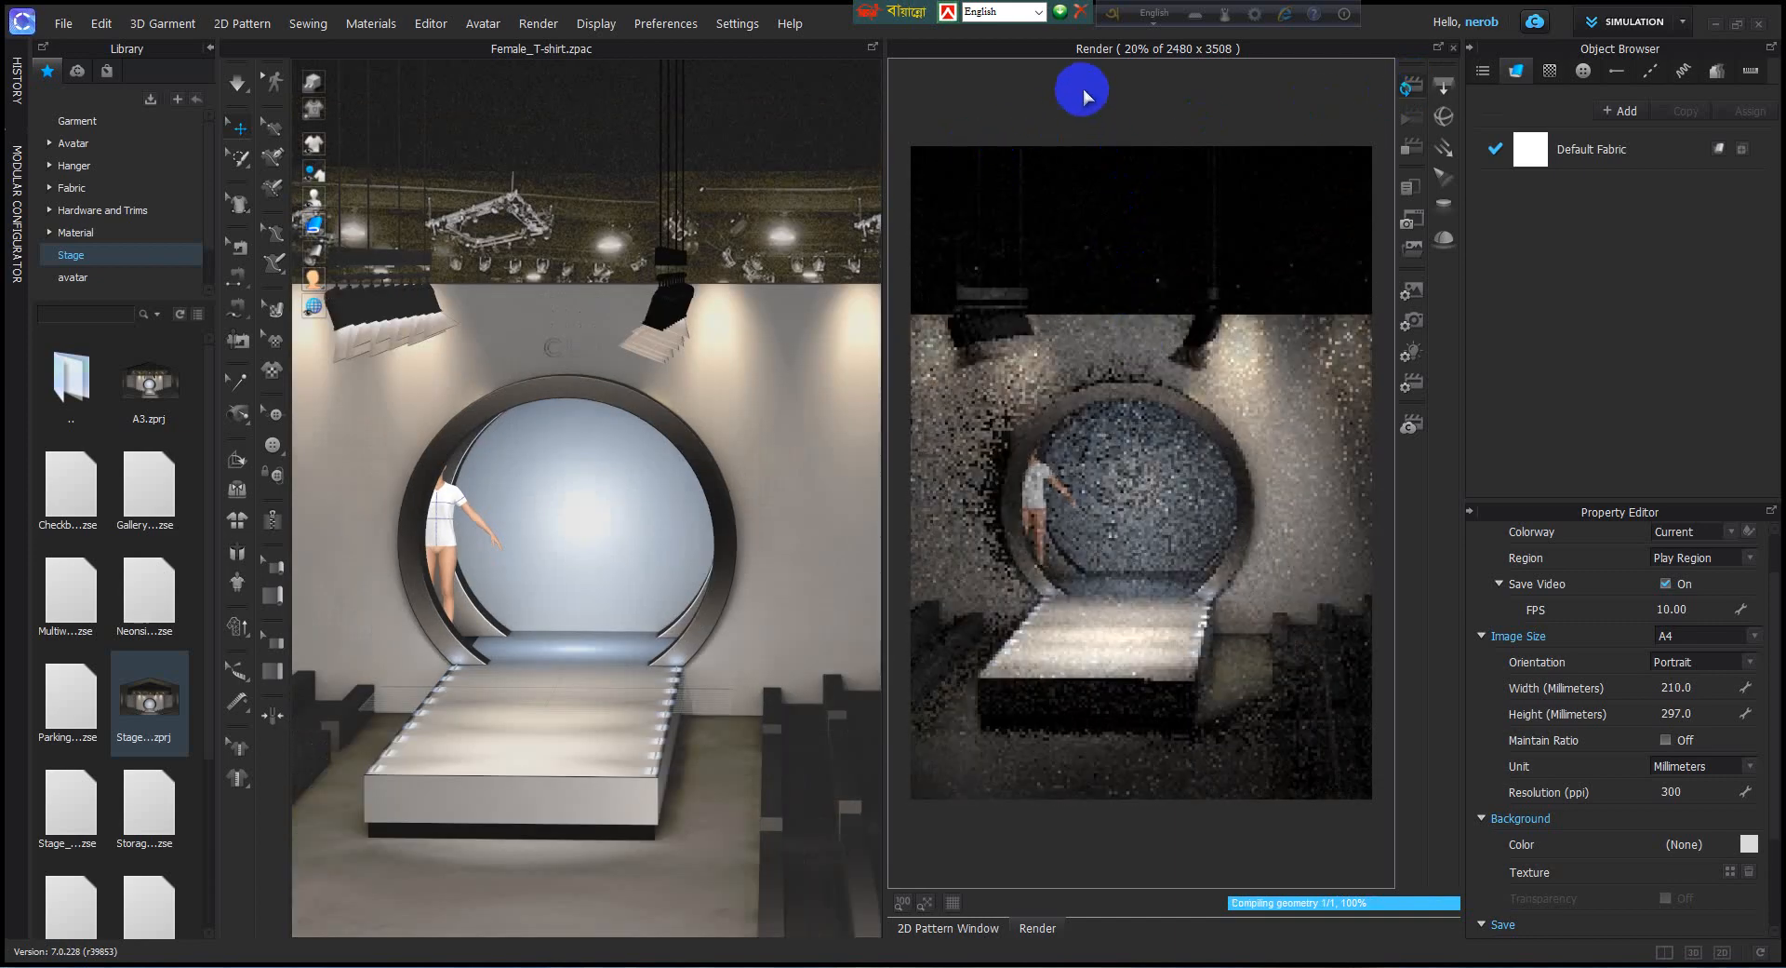
middle_drag(1083, 88, 1041, 94)
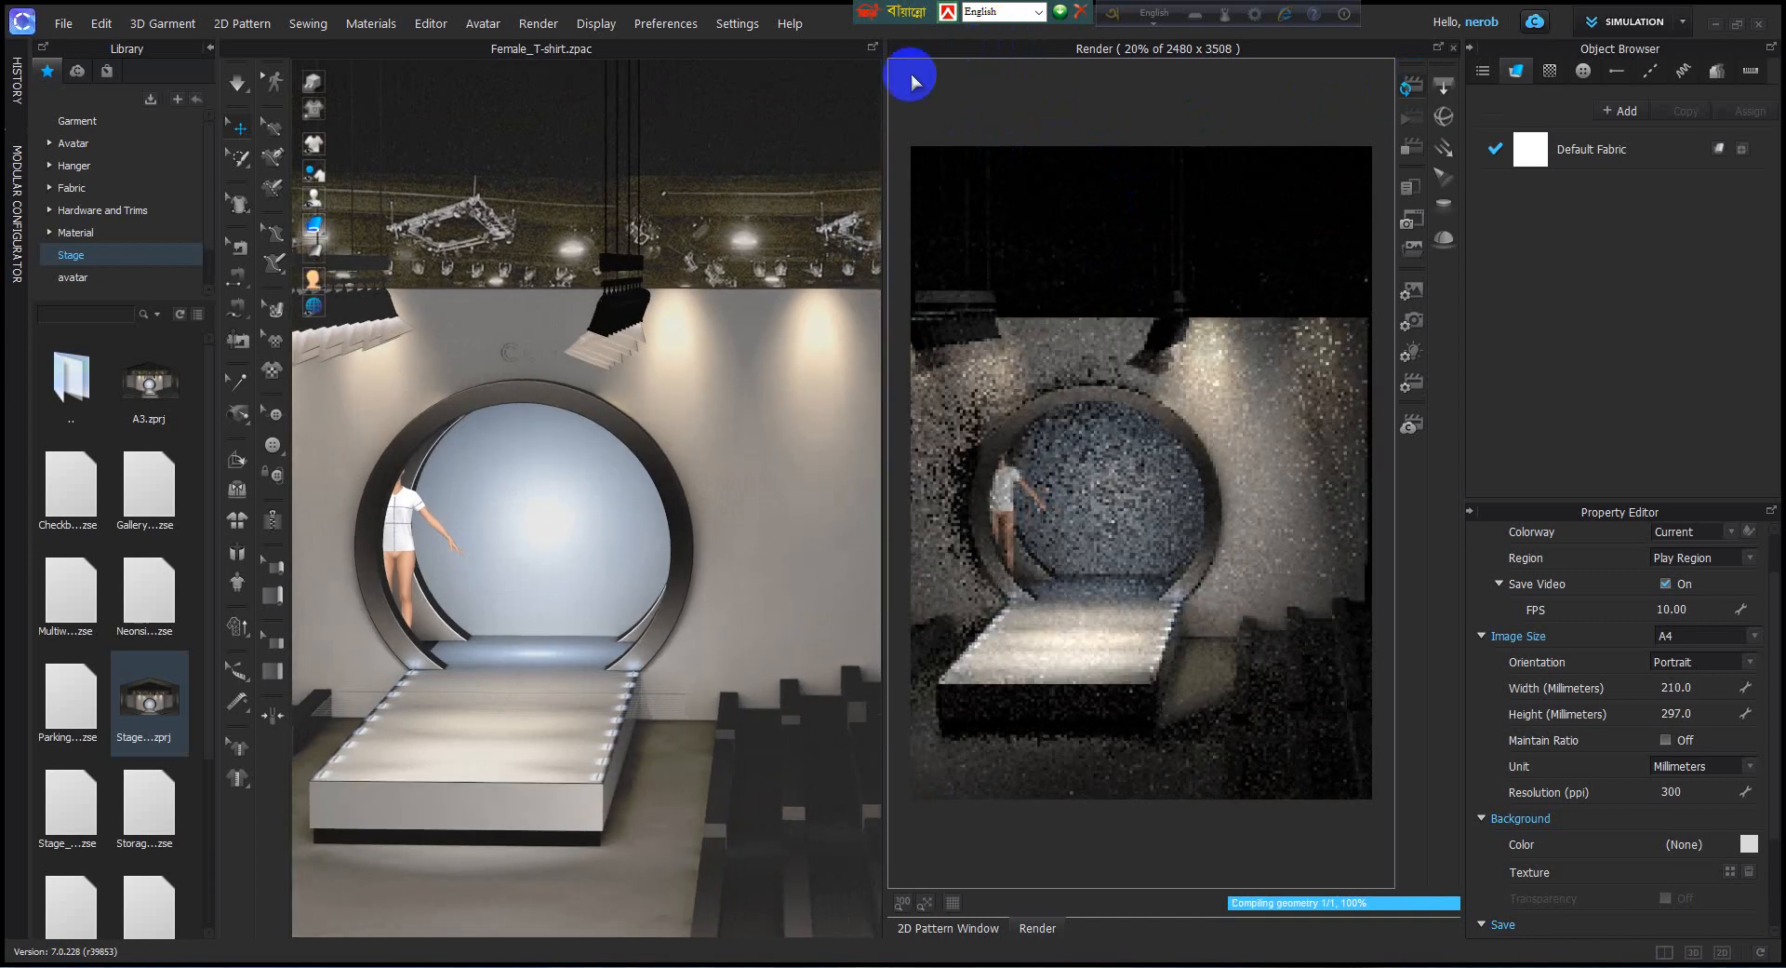
drag(881, 87, 774, 108)
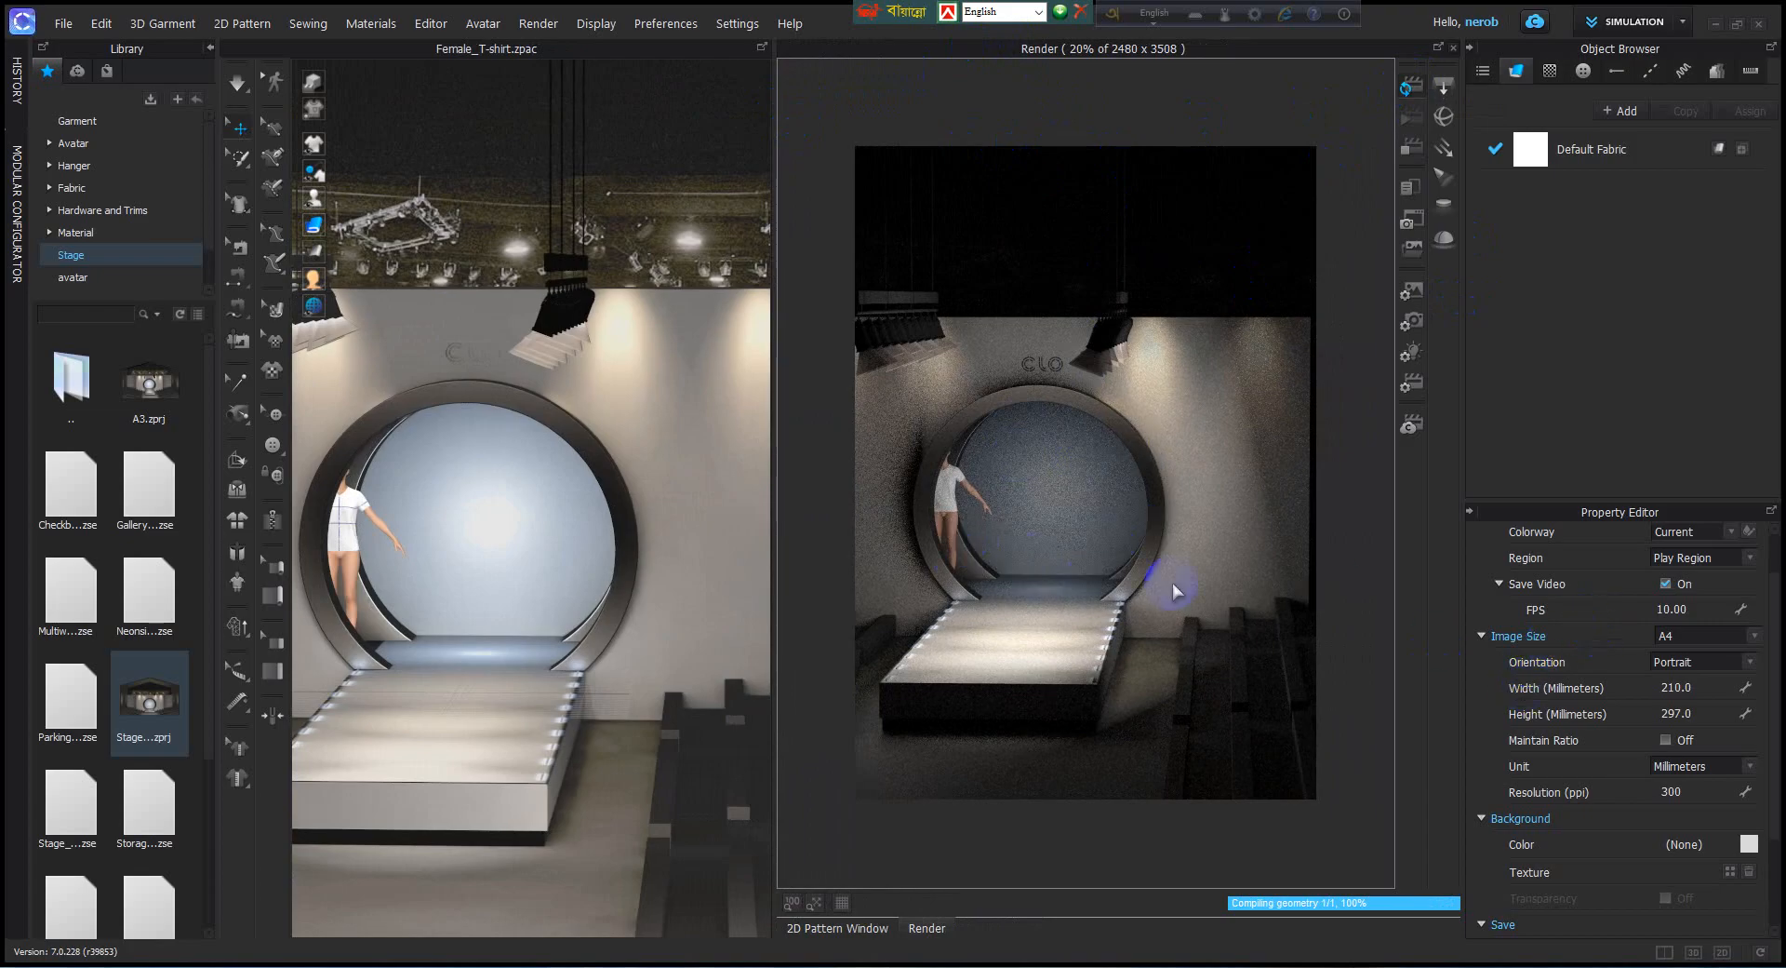
right_drag(1200, 583, 1212, 583)
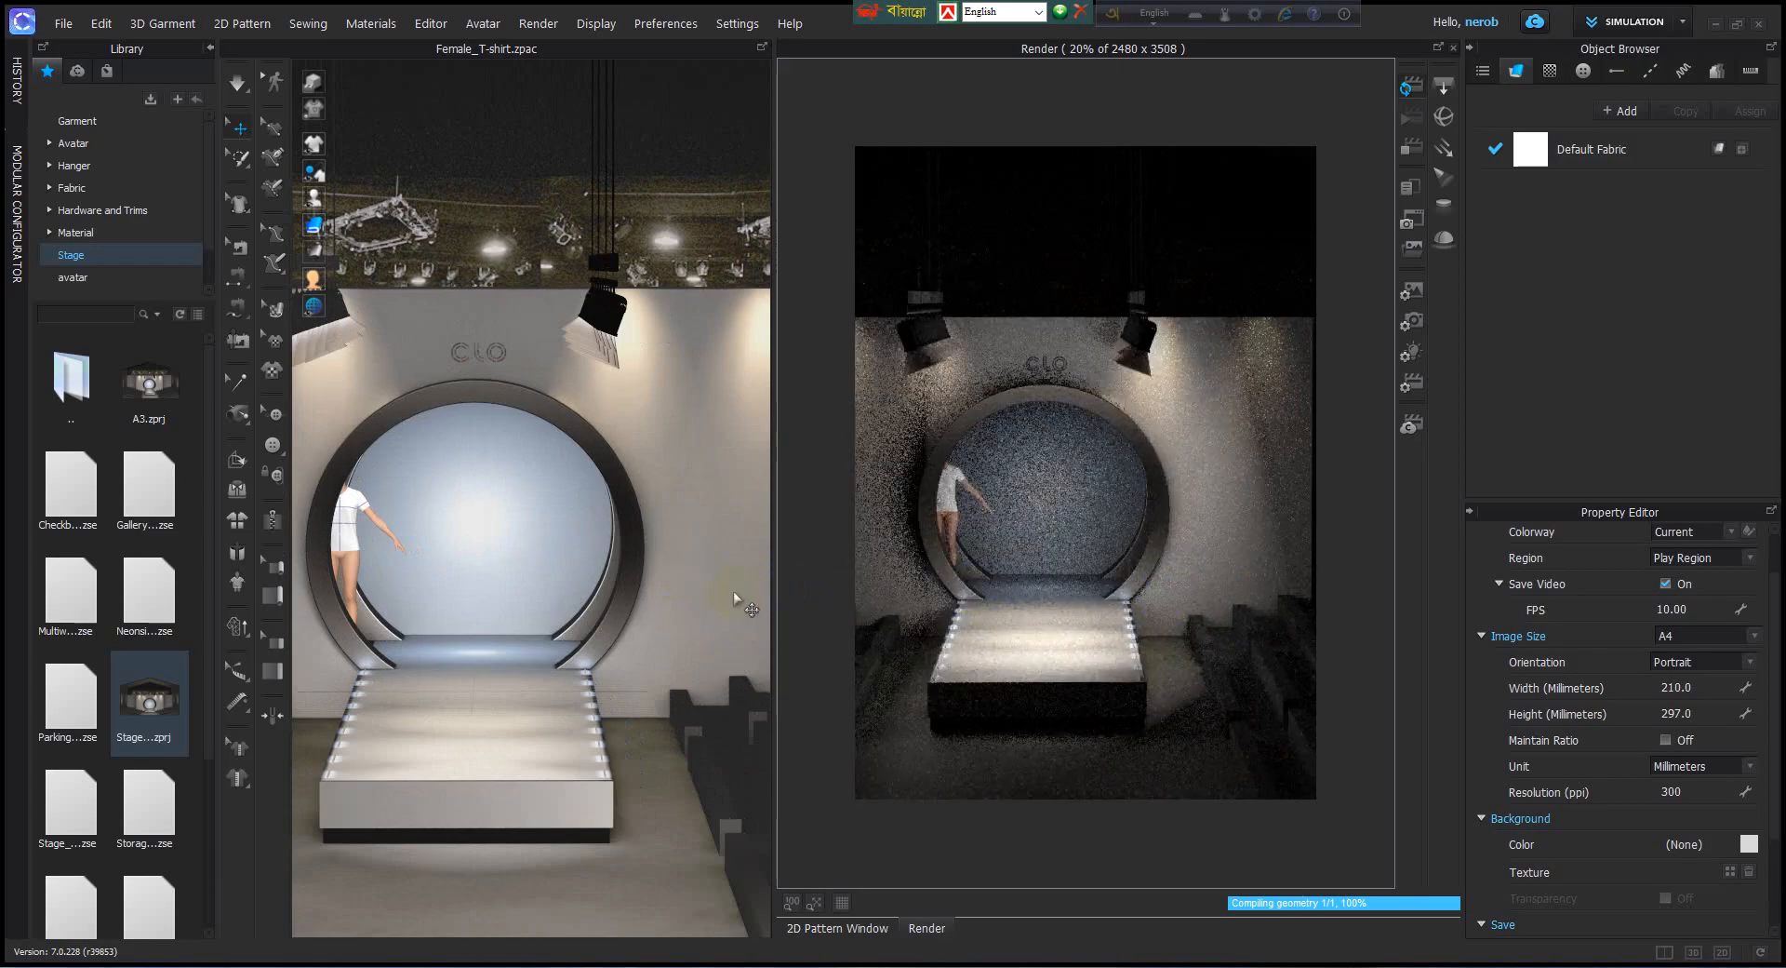
right_drag(734, 590, 713, 594)
middle_drag(684, 537, 665, 448)
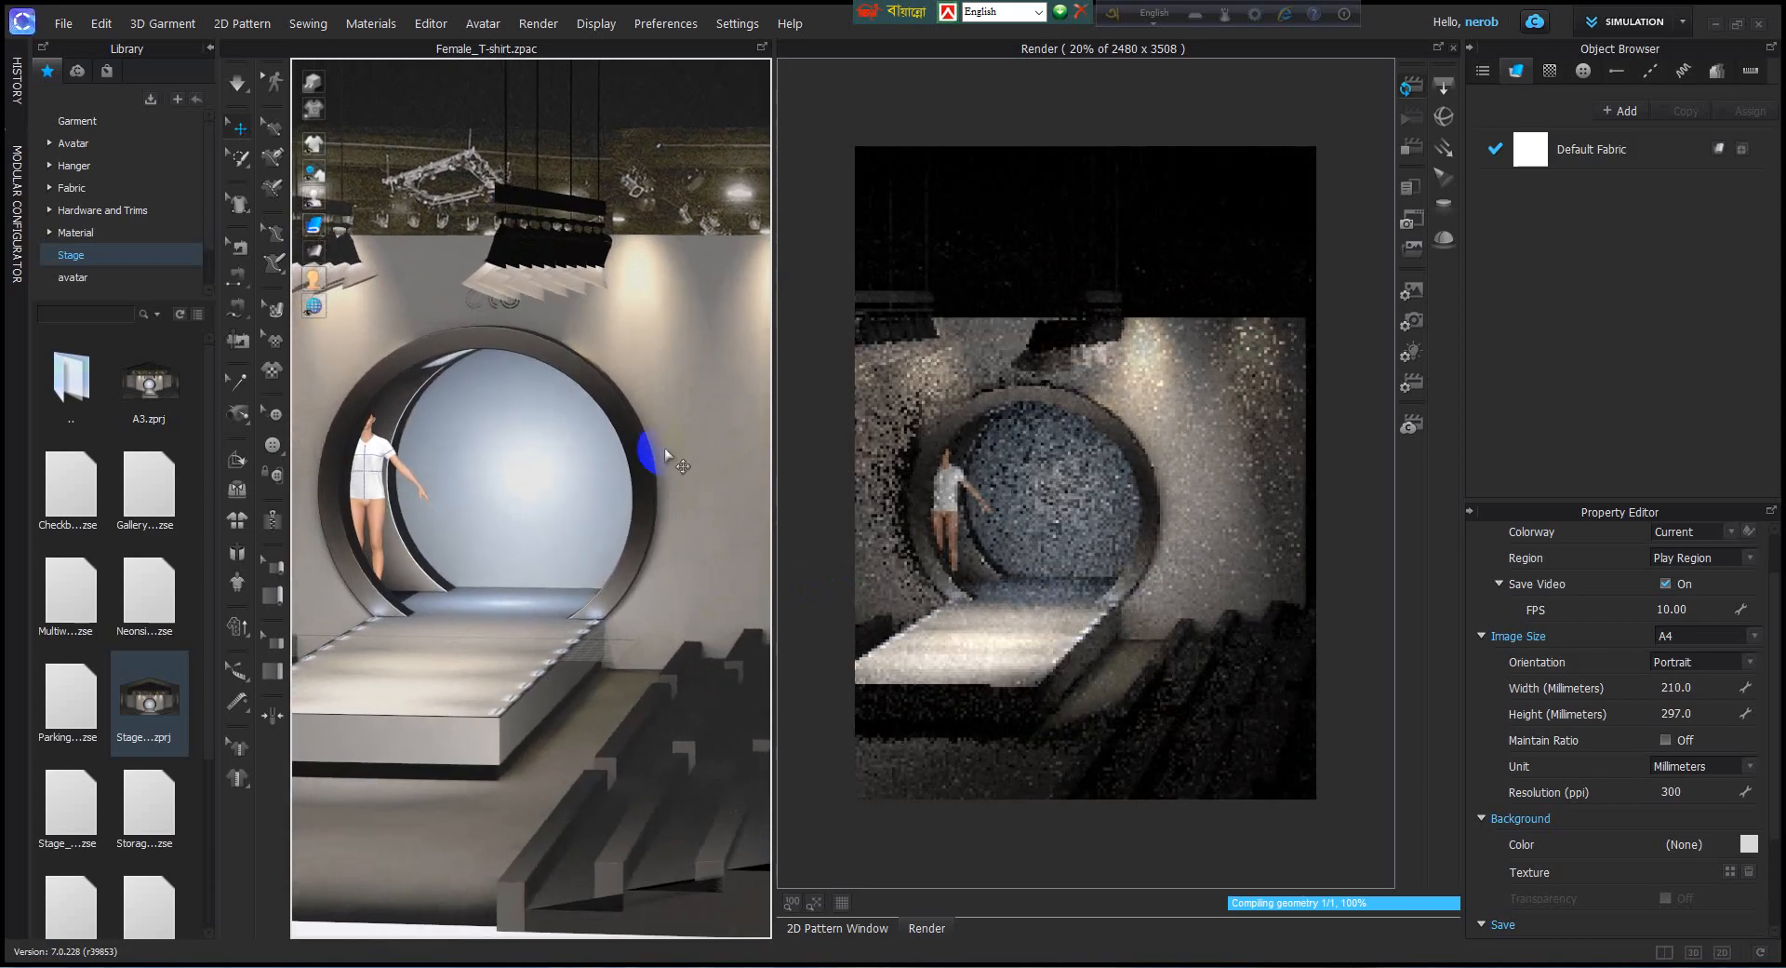
click(211, 50)
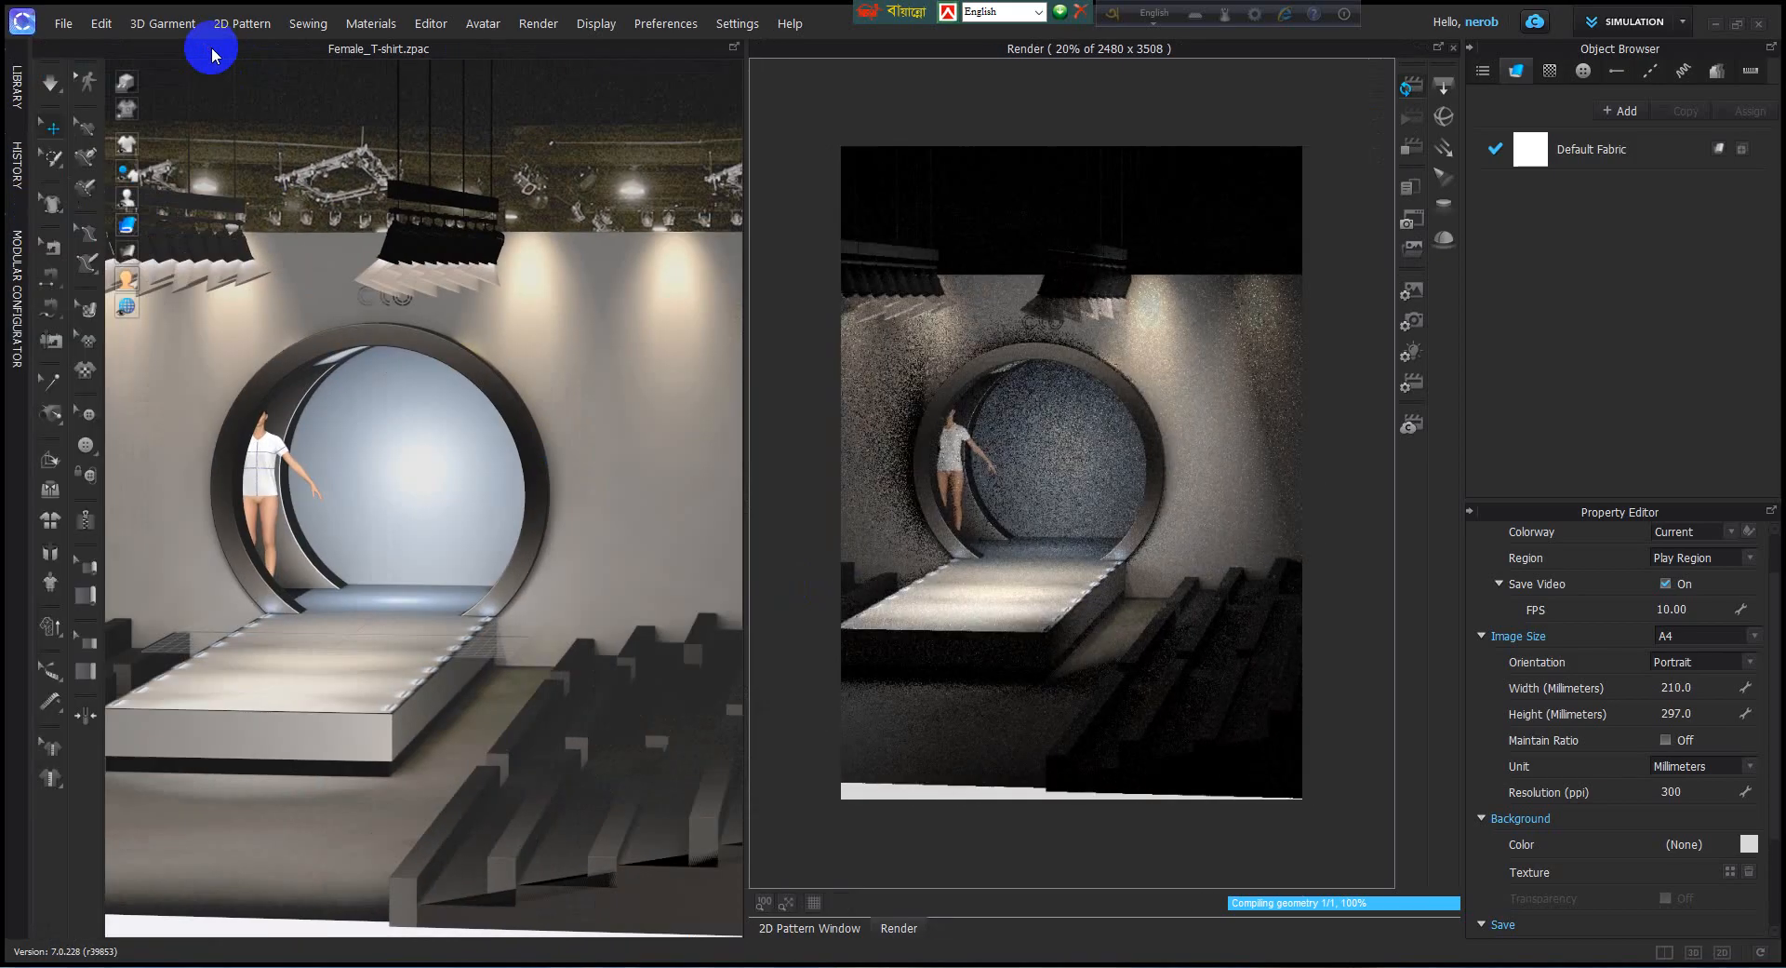
right_drag(249, 300, 348, 418)
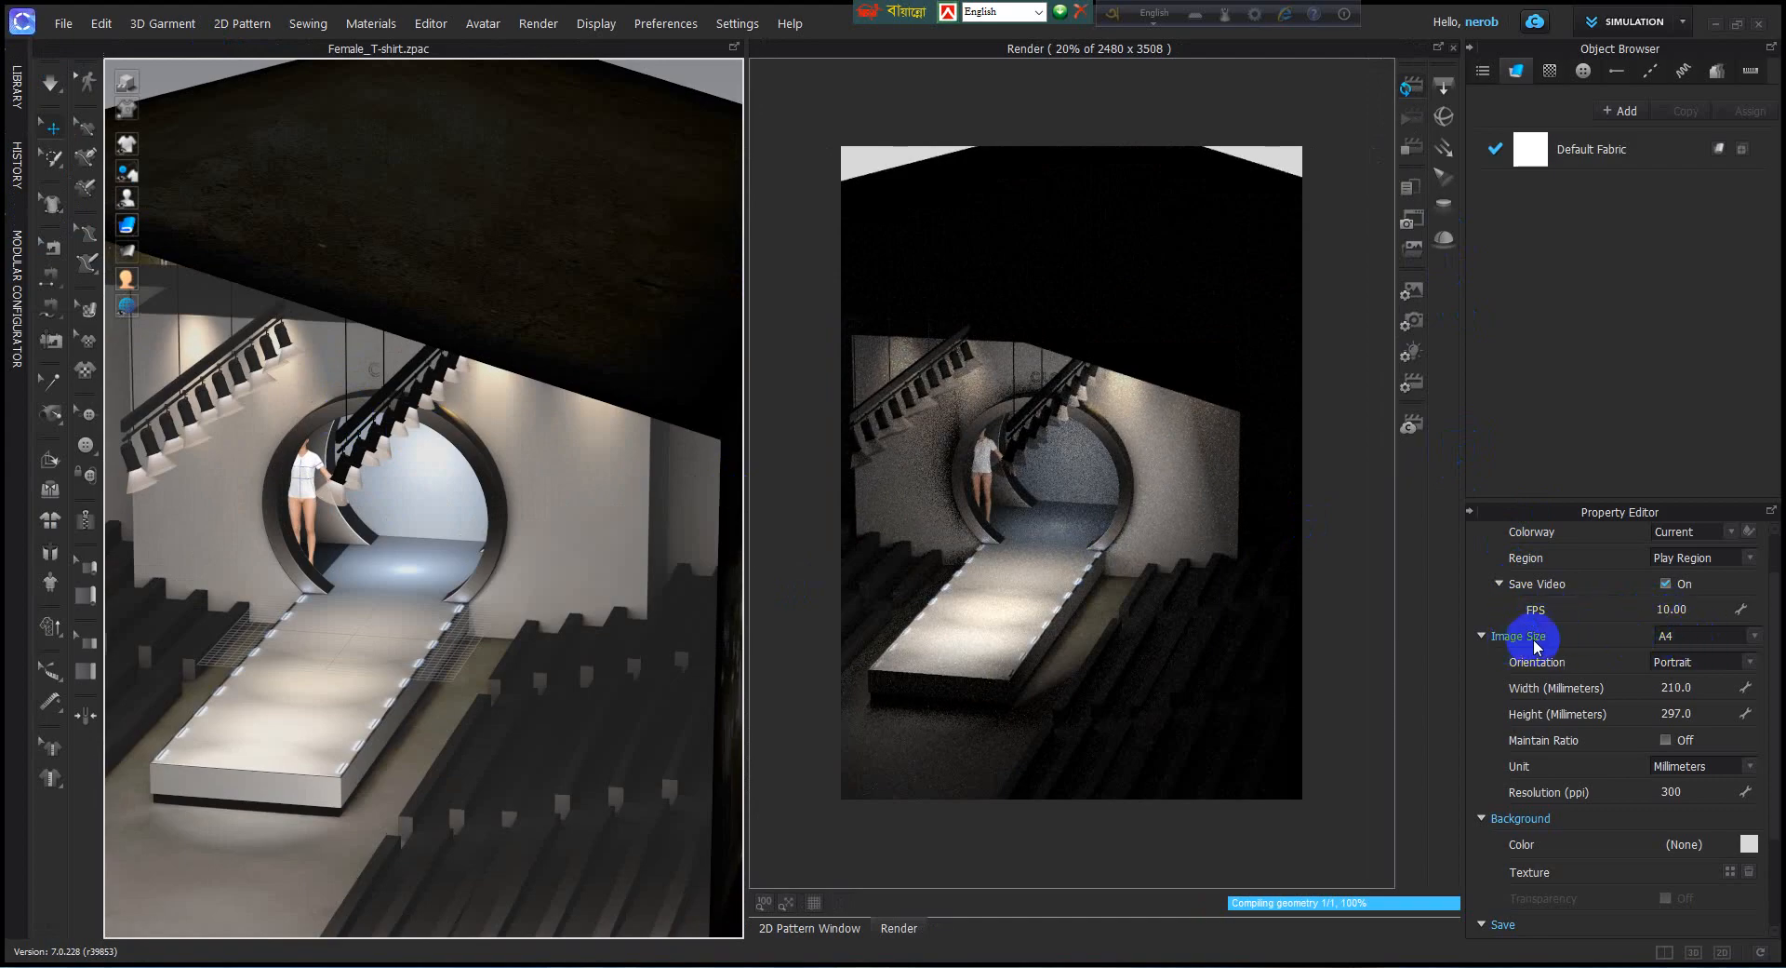
Set the render image size to 720 x 576 and its resolution to 600 ppi.
click(1755, 637)
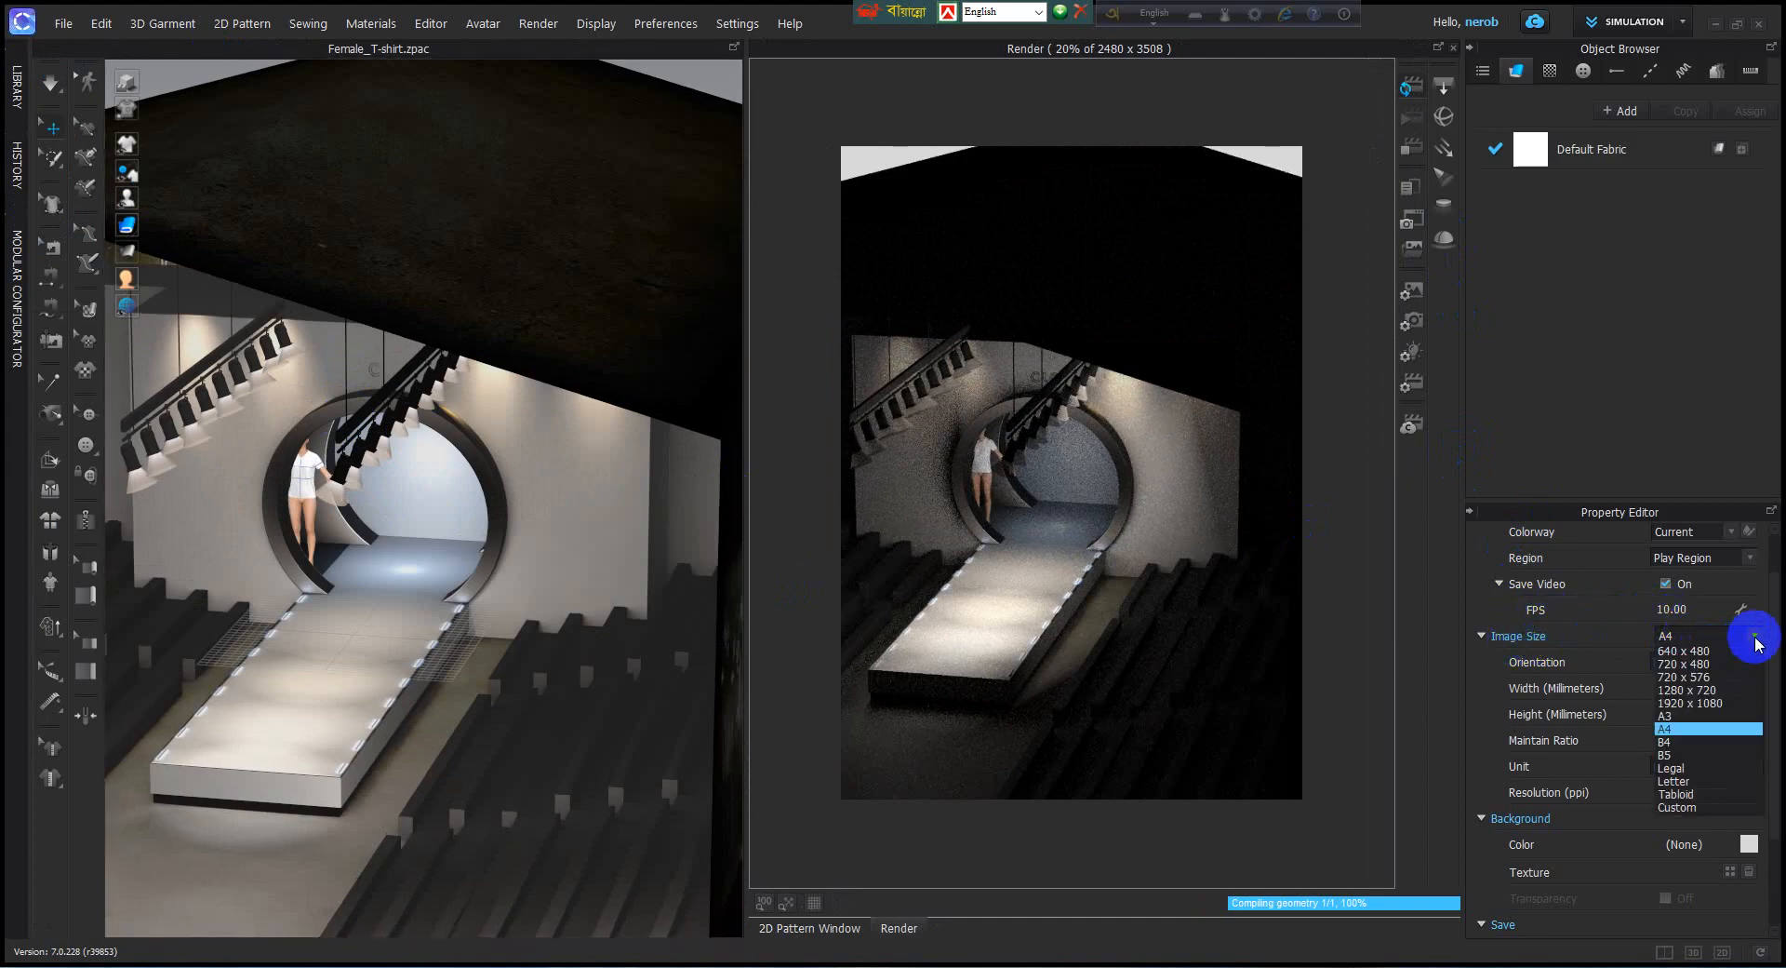
click(1686, 677)
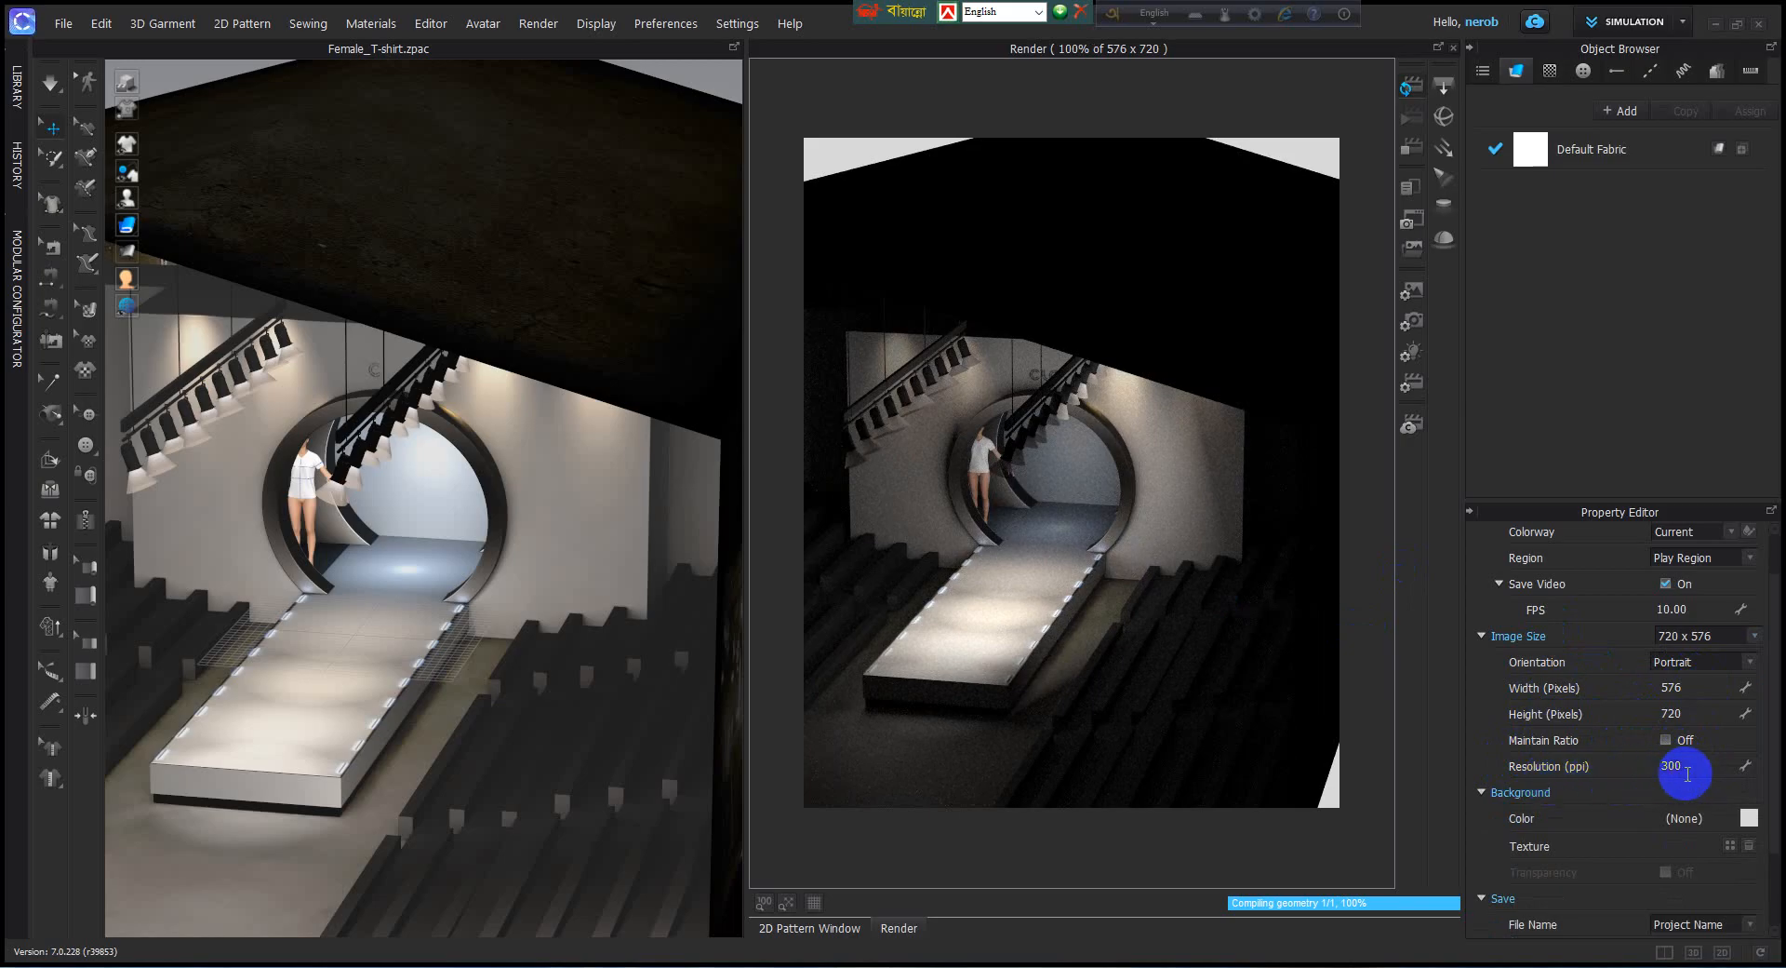
scroll(1689, 775, down, 2)
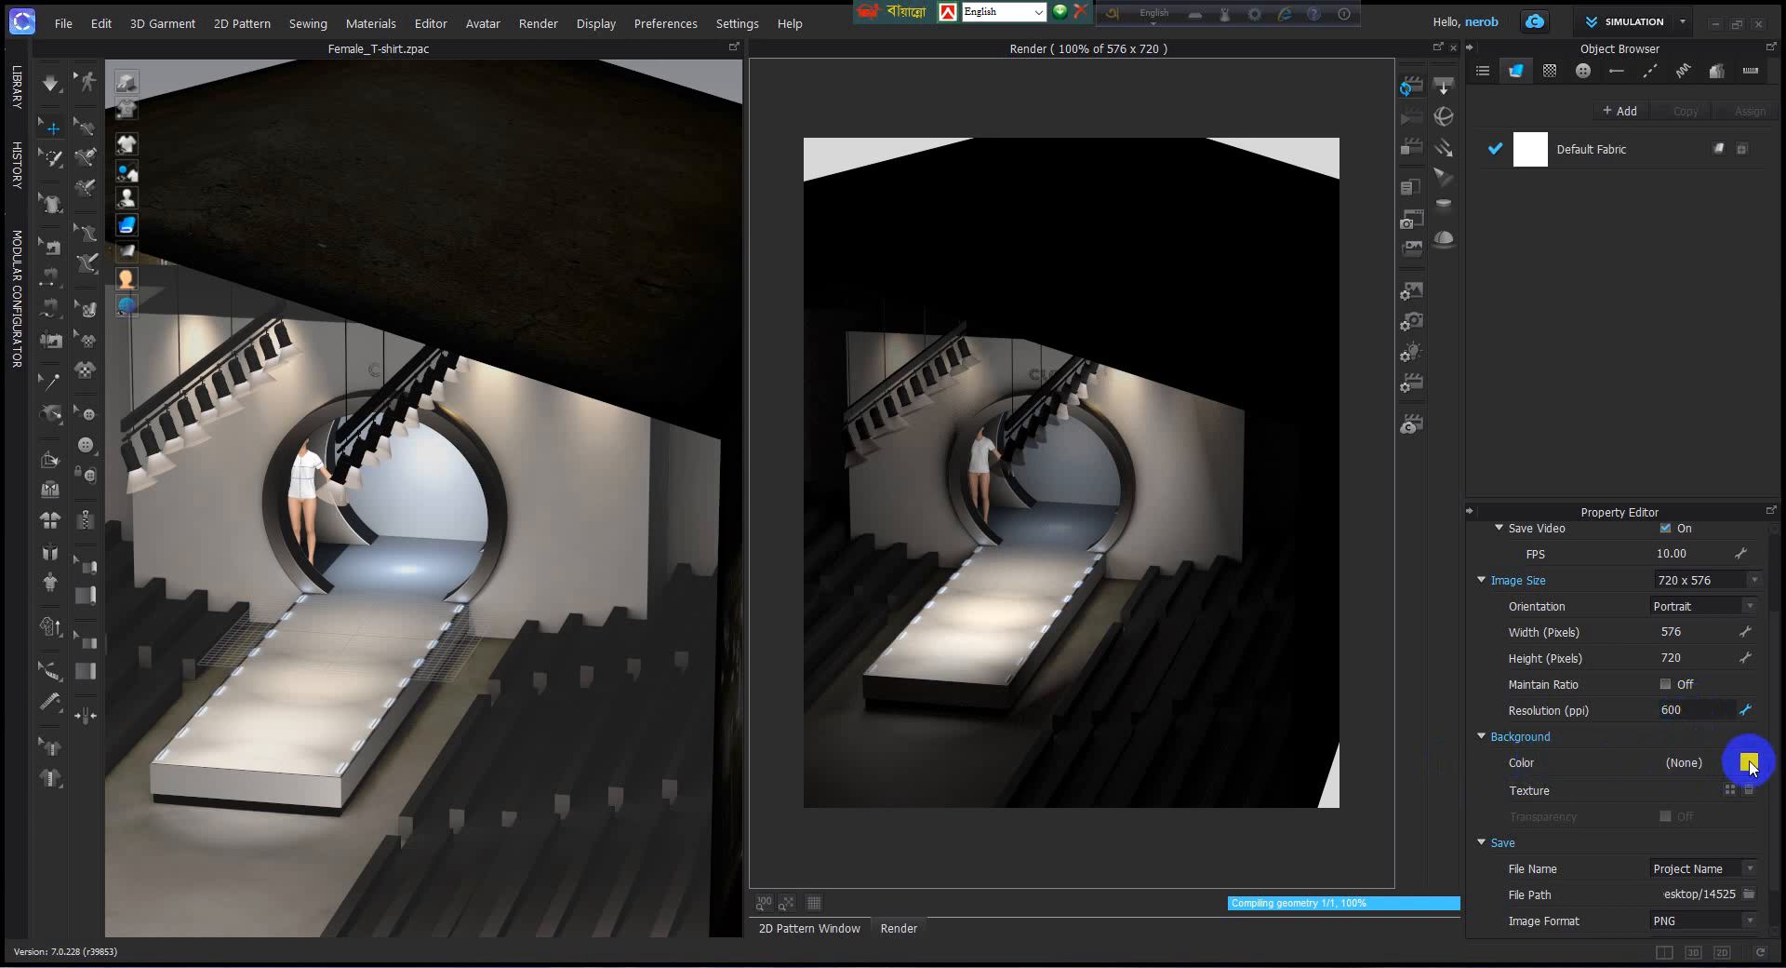
Set the render background color to light blue 90CADA.
click(1749, 763)
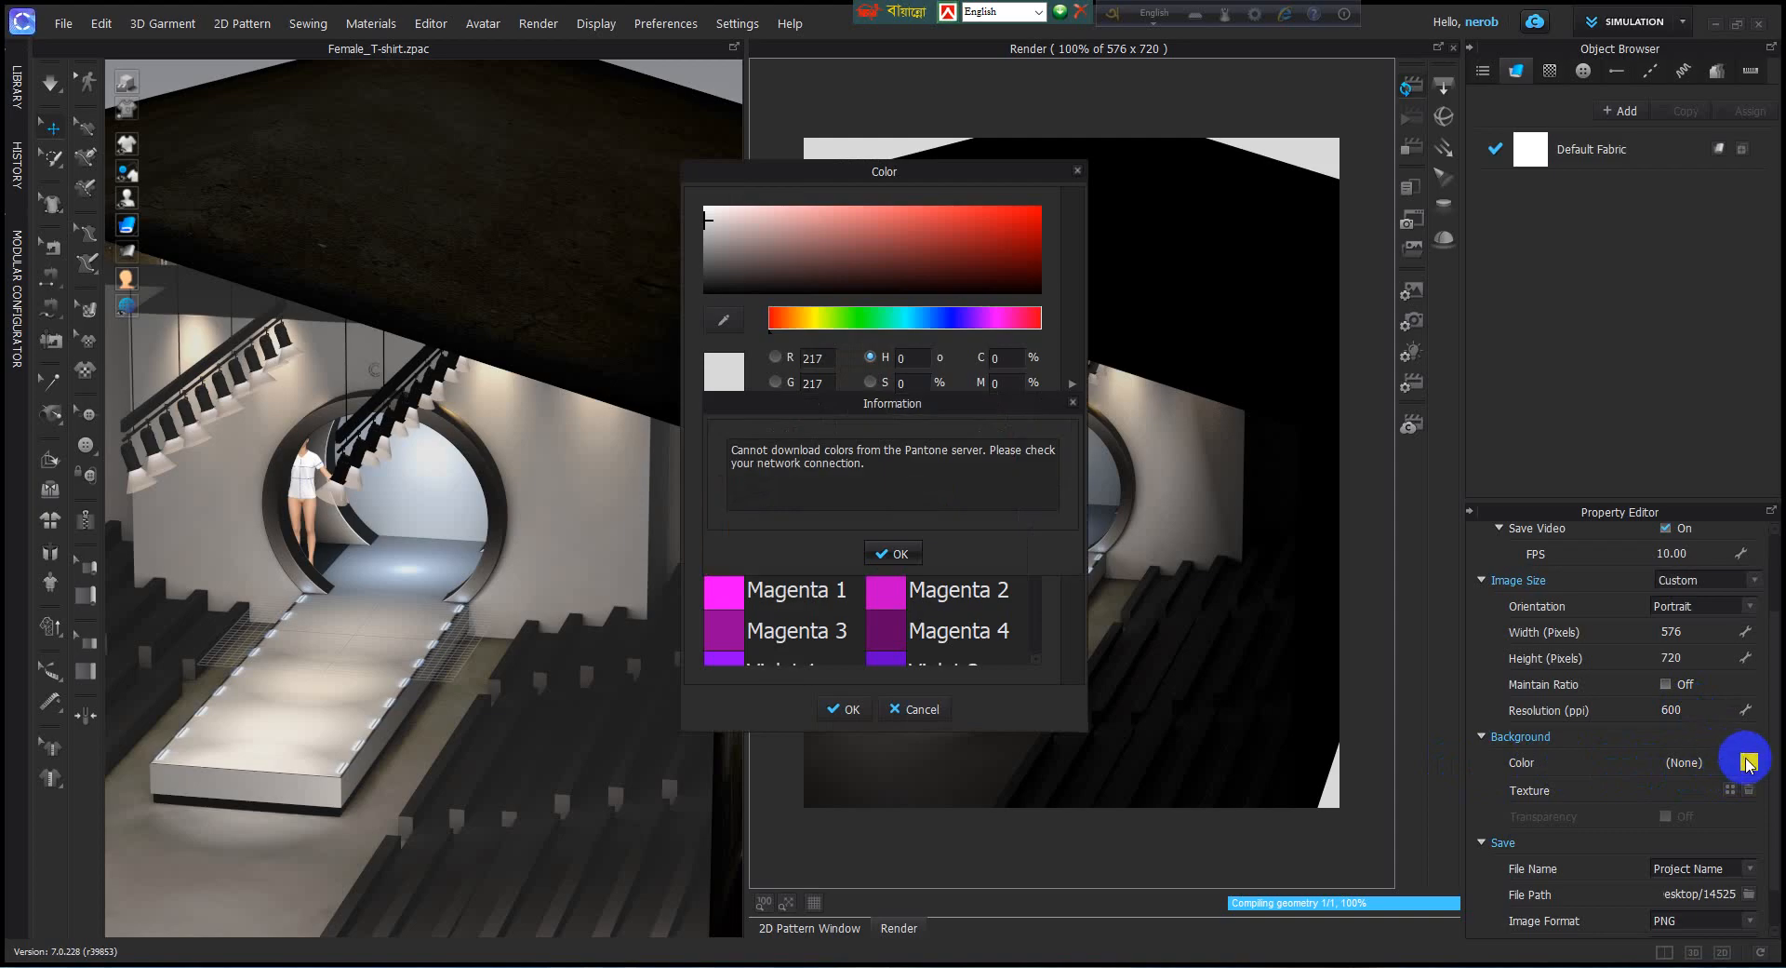
click(899, 554)
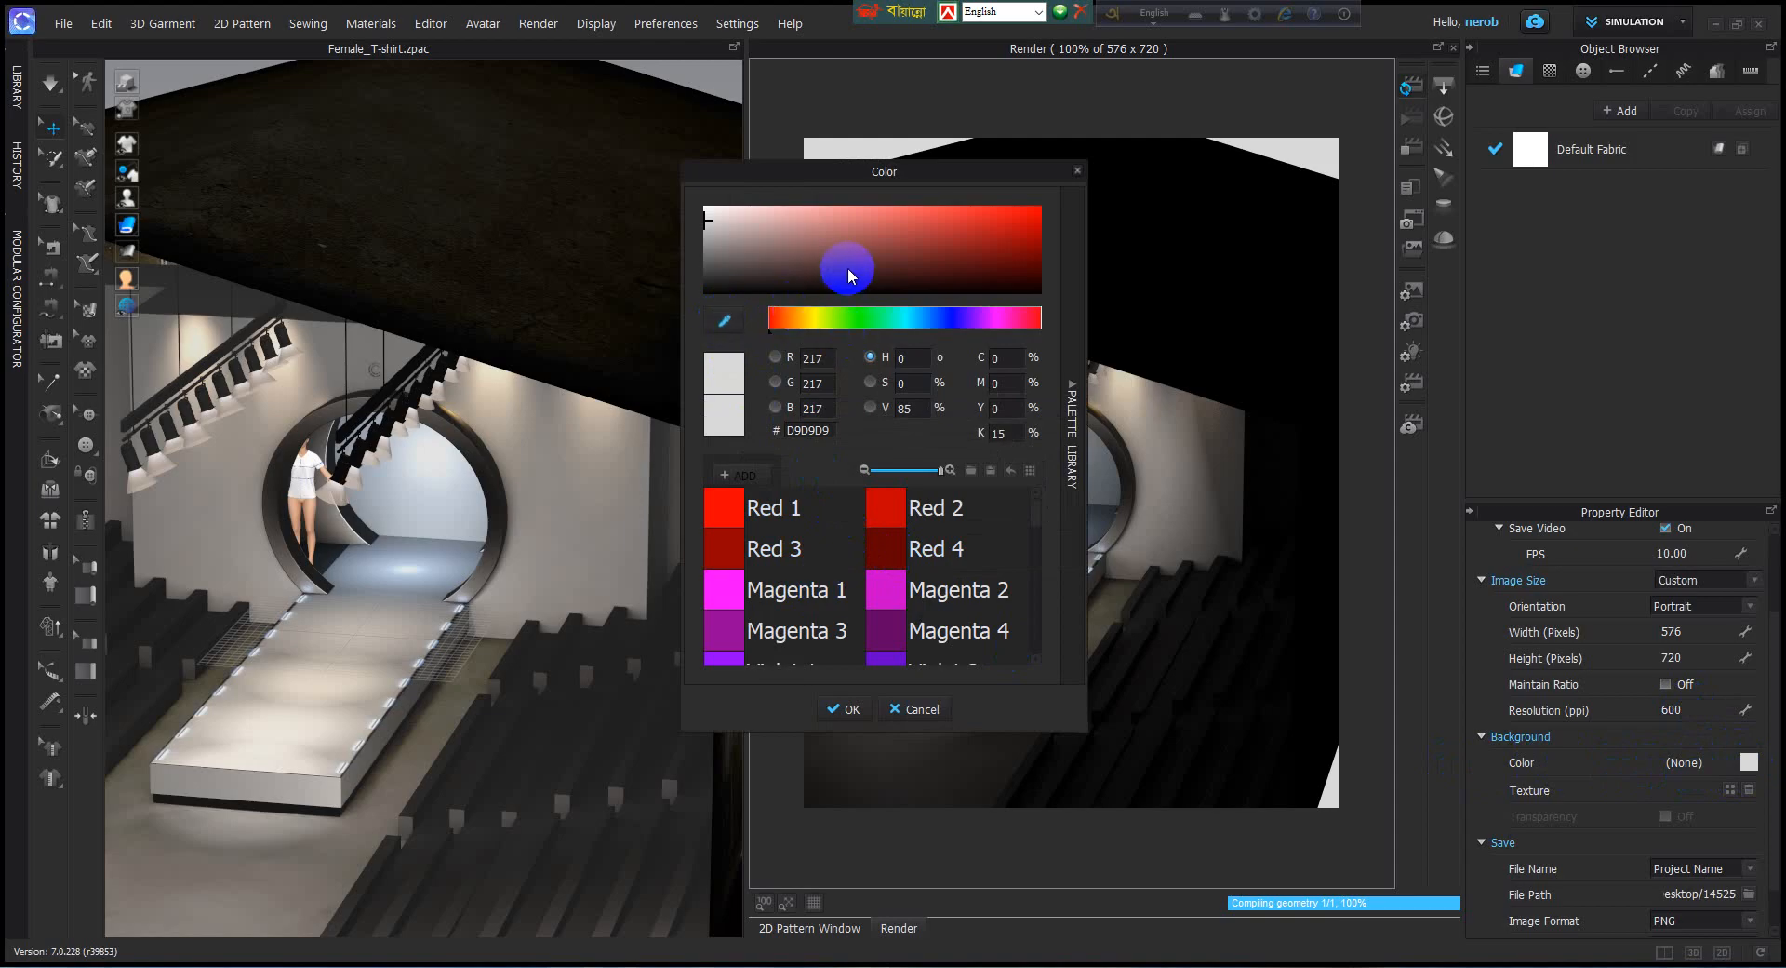
click(1076, 412)
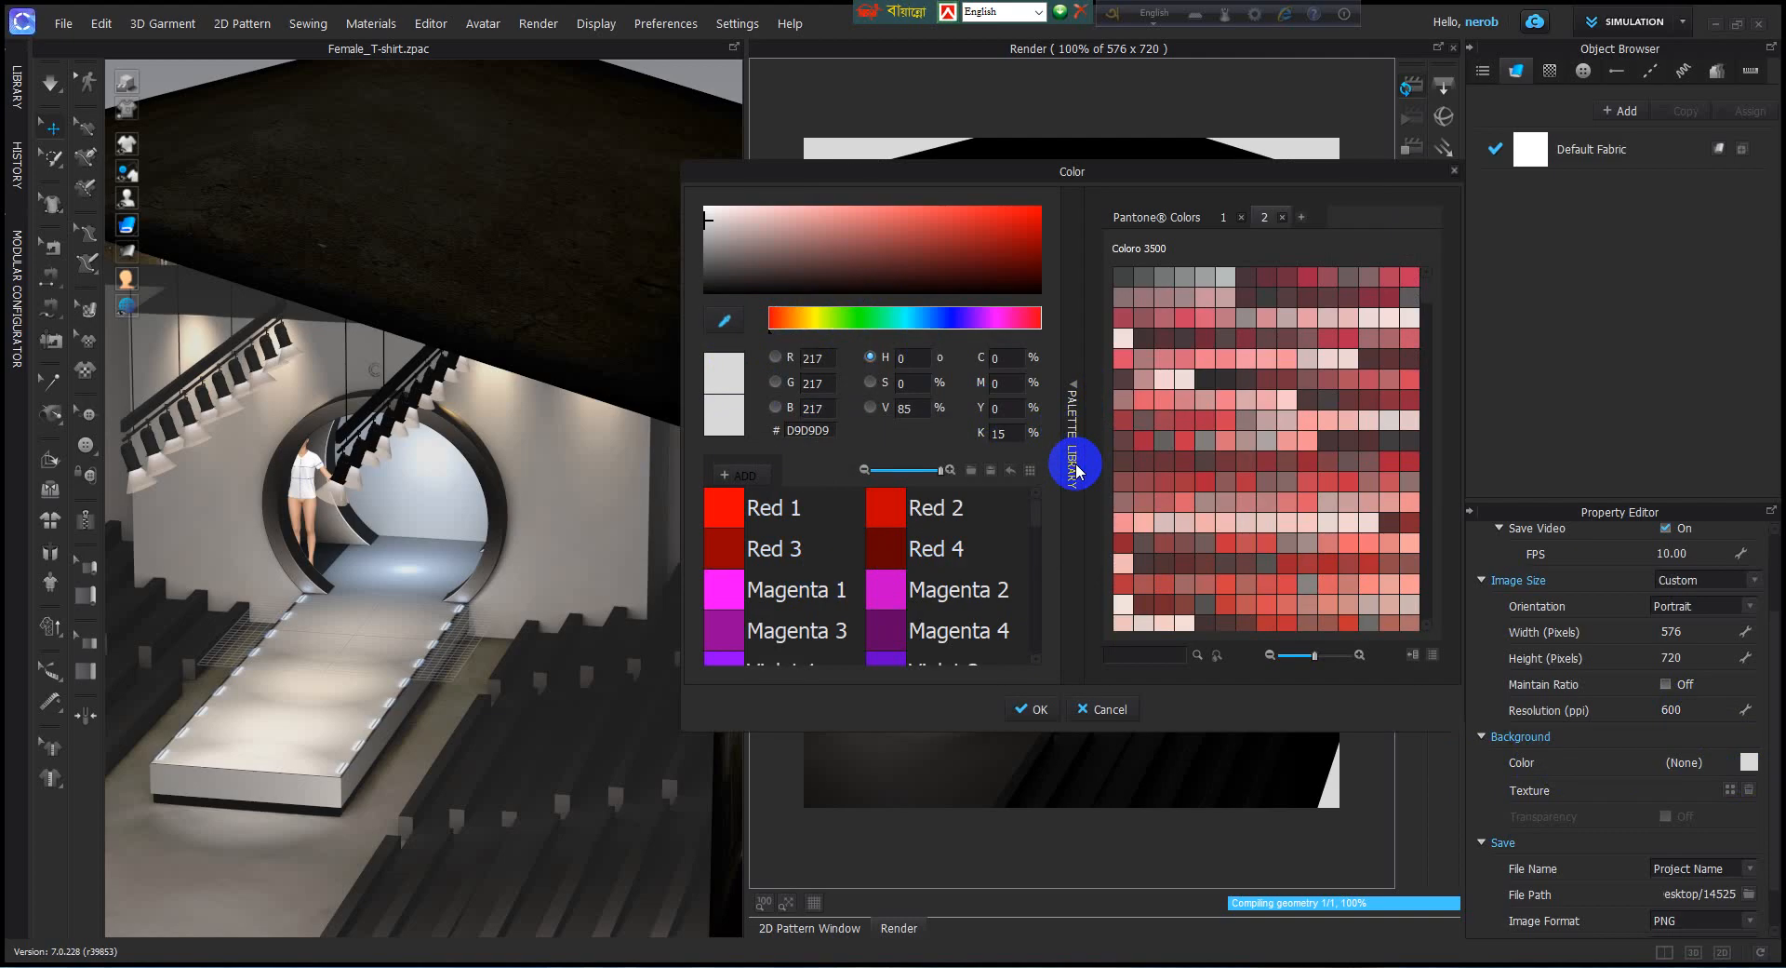
scroll(1175, 527, down, 5)
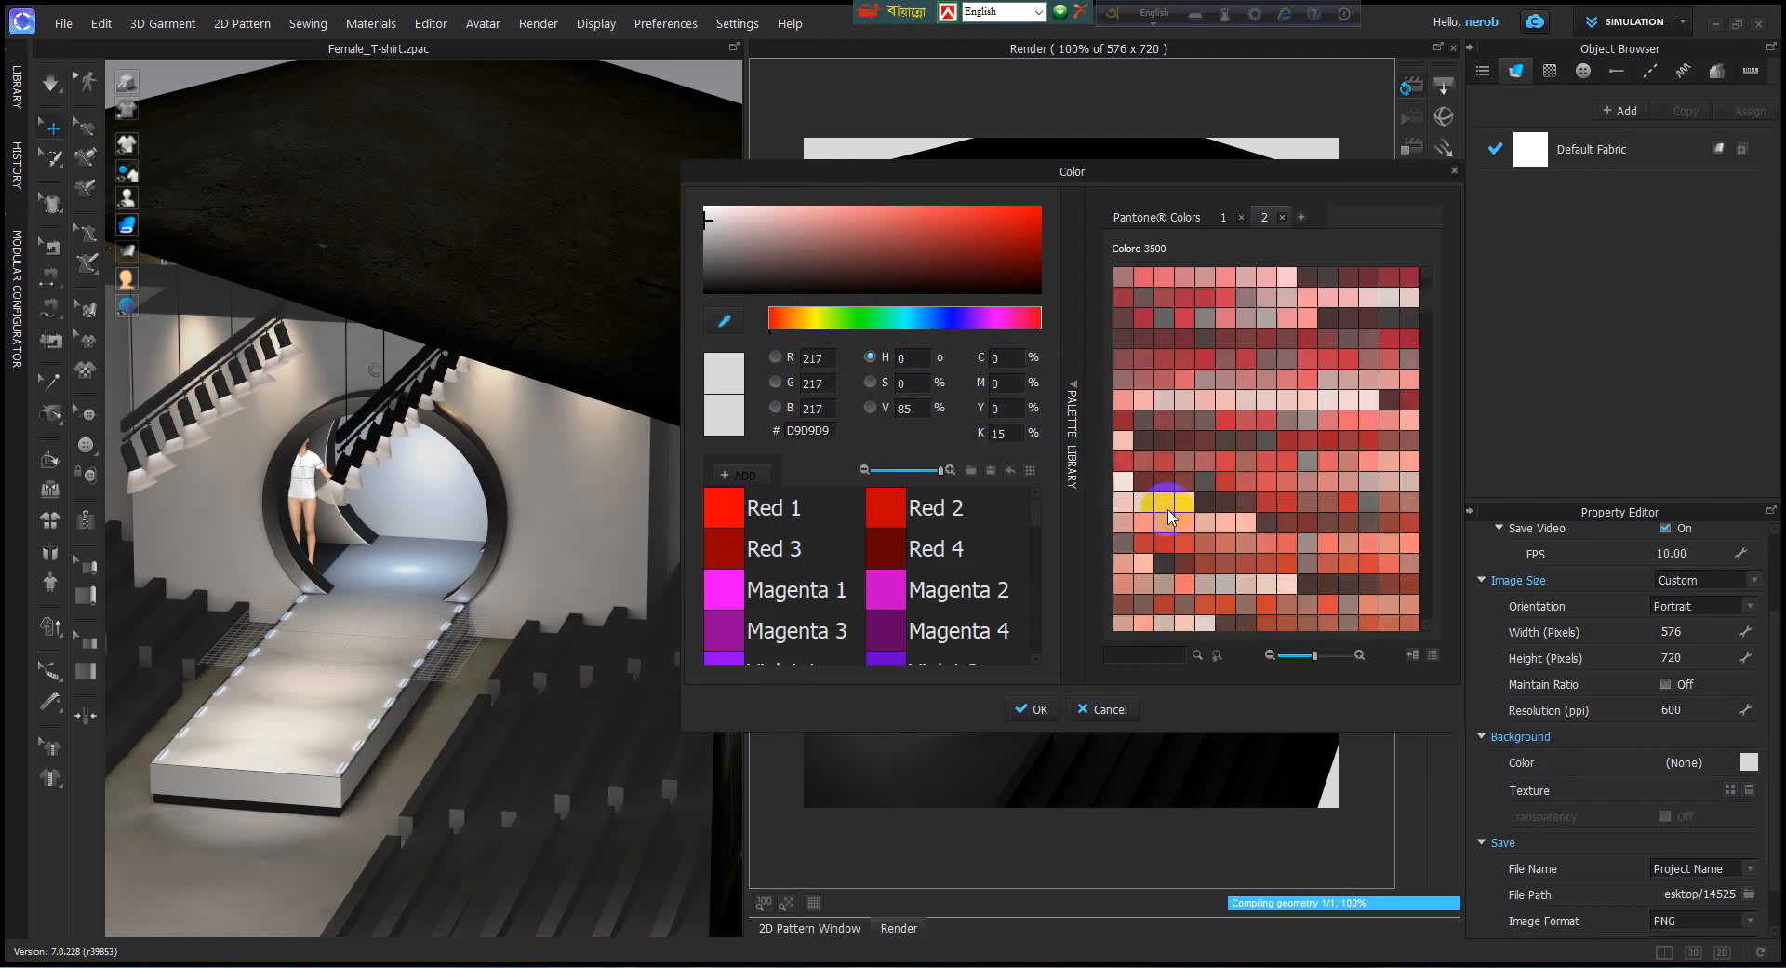
scroll(1174, 527, down, 6)
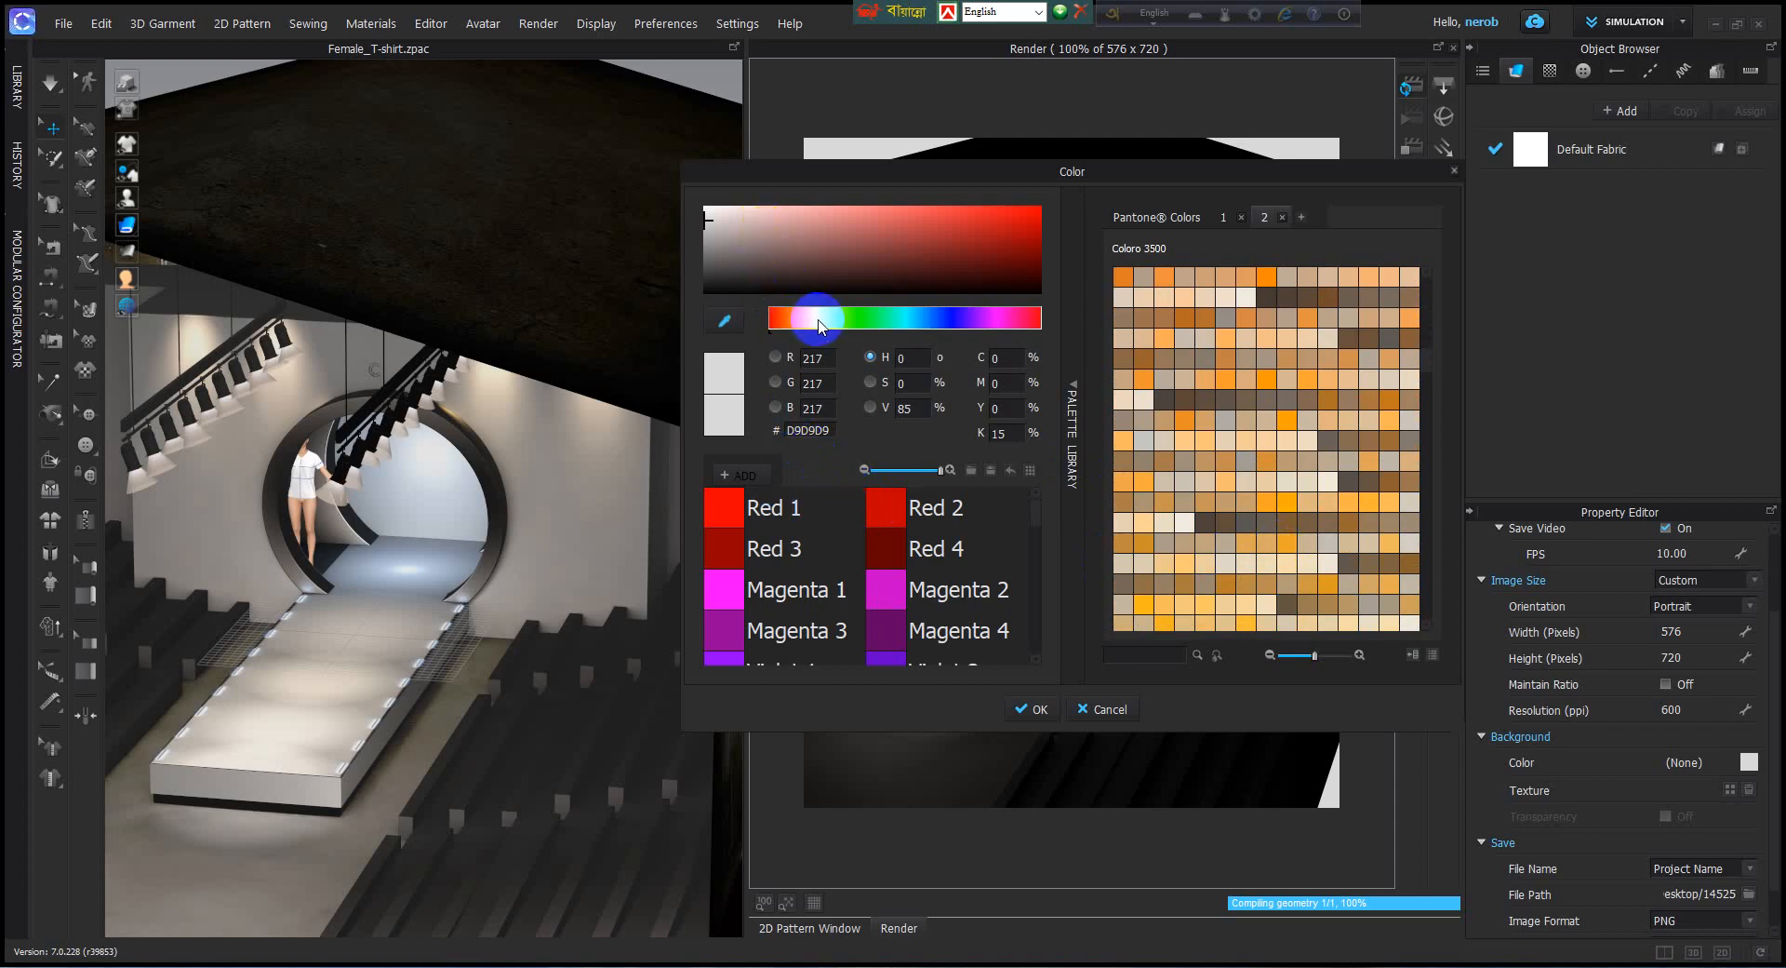
click(916, 318)
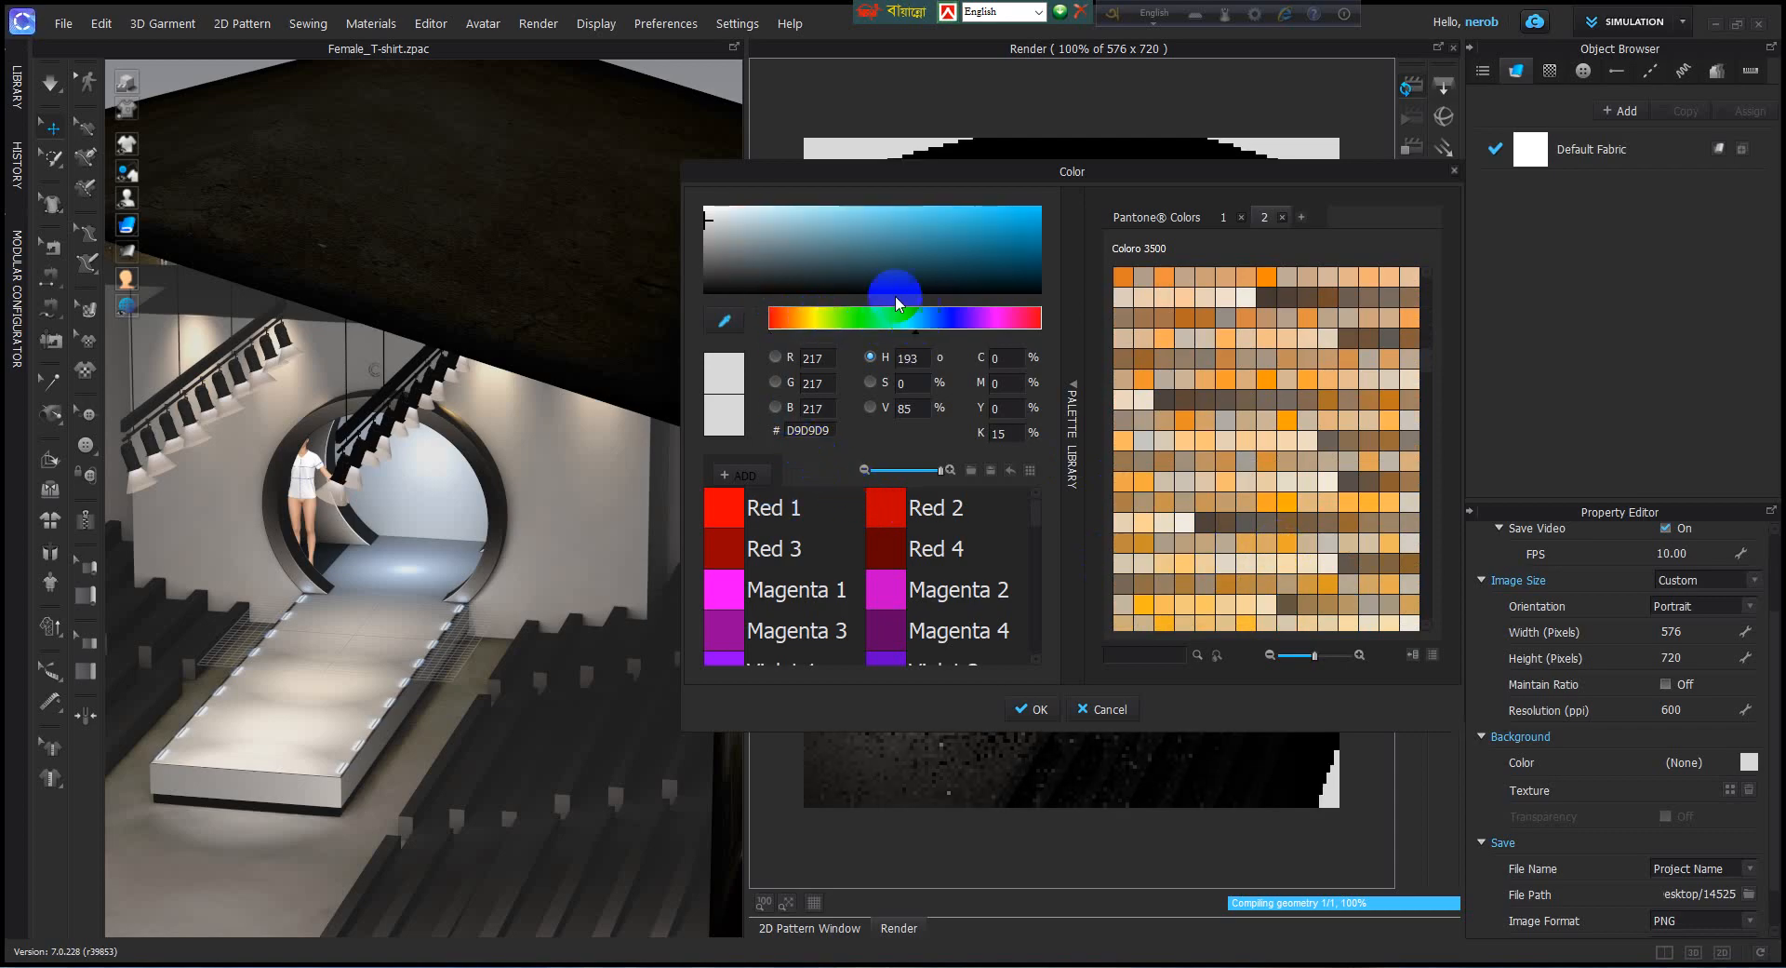
click(795, 216)
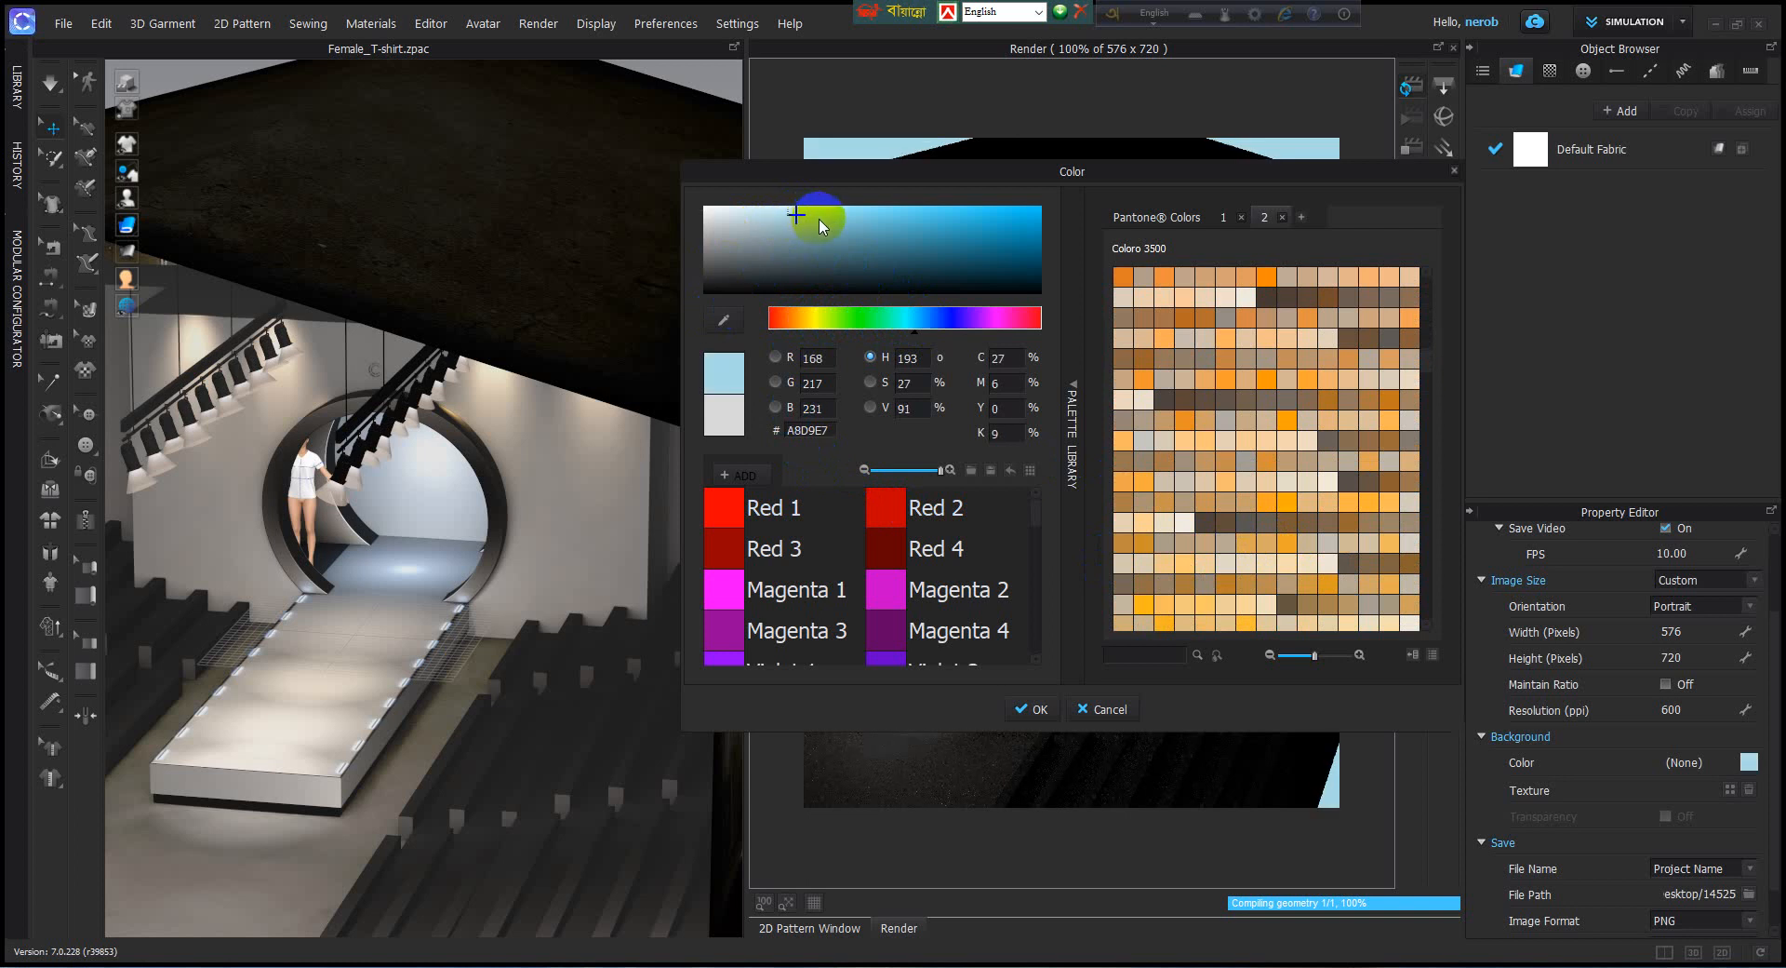
click(818, 219)
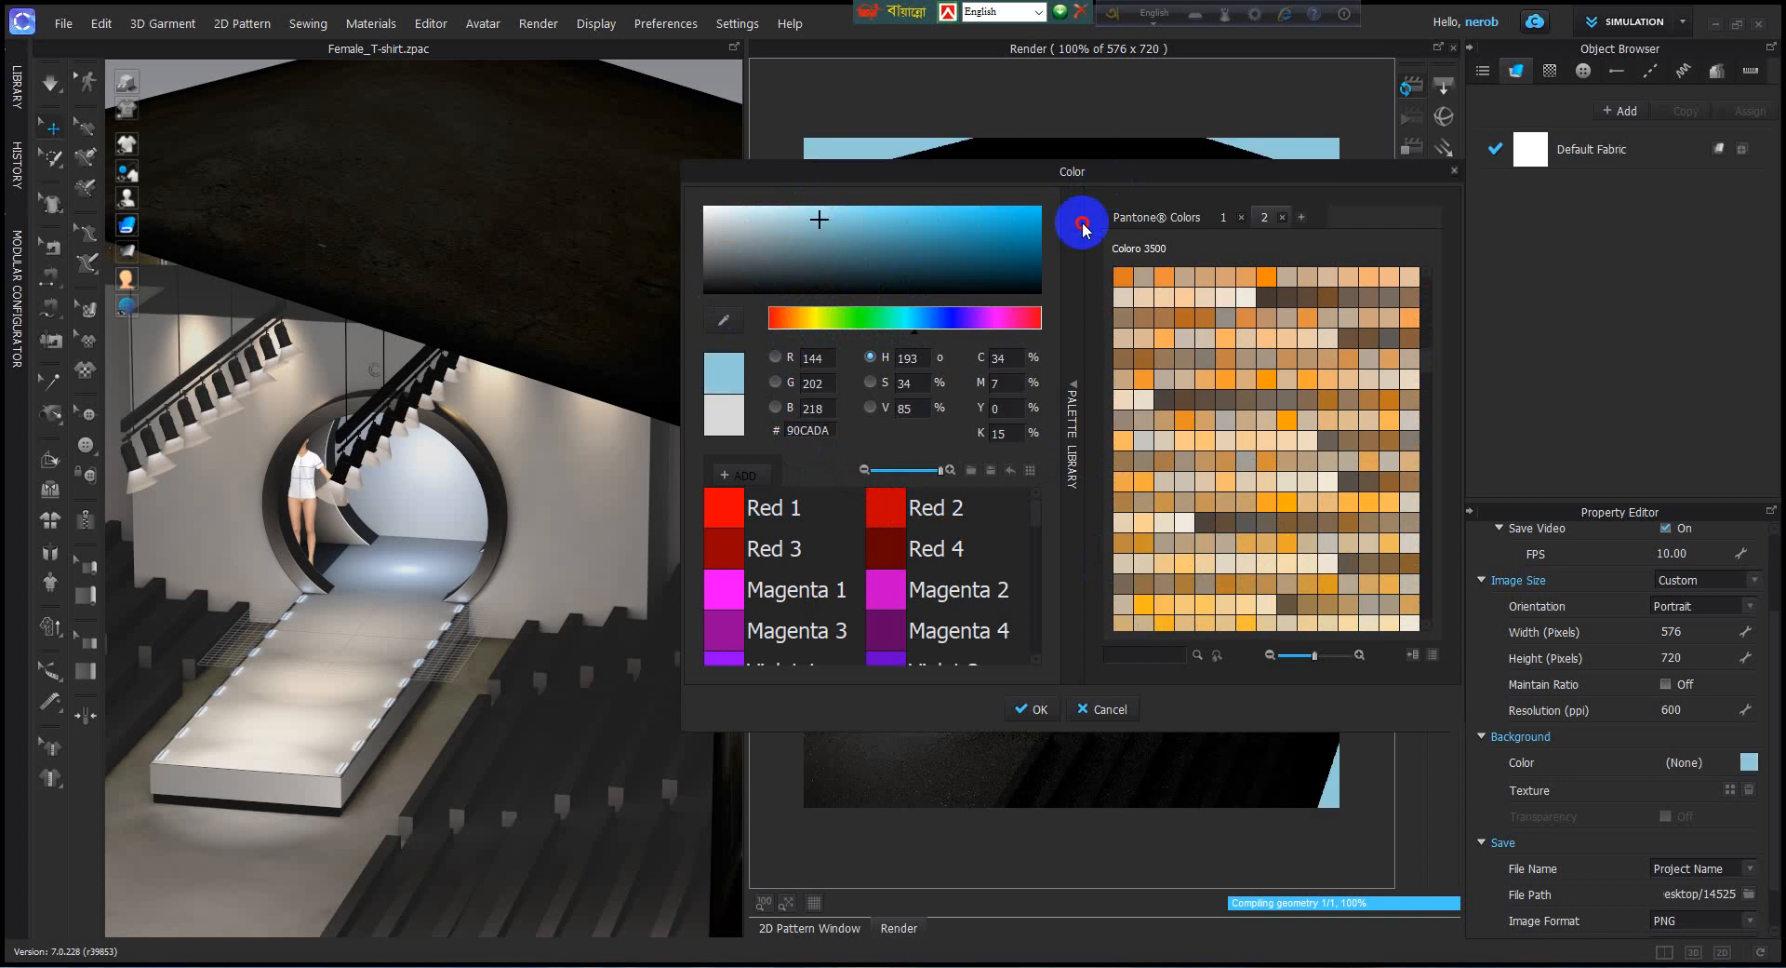
drag(1115, 171, 588, 136)
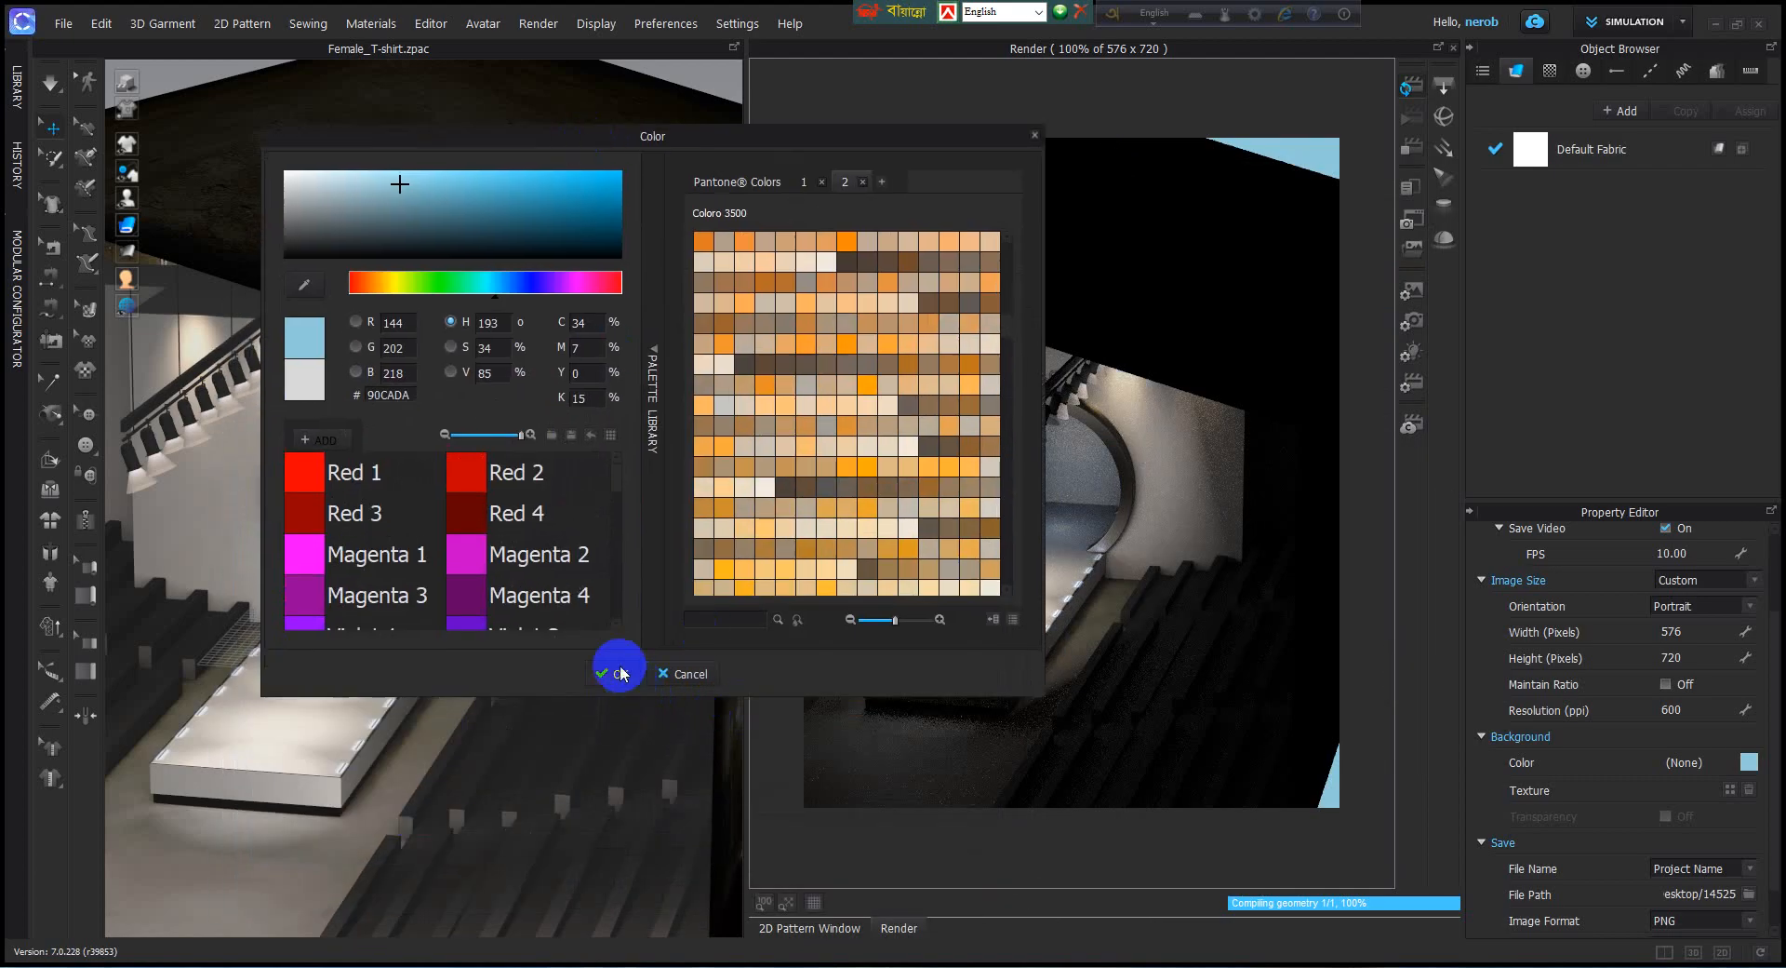
click(619, 674)
Apply Vignette_04.jpg from the Background Image folder as the render background texture.
scroll(1552, 784, down, 1)
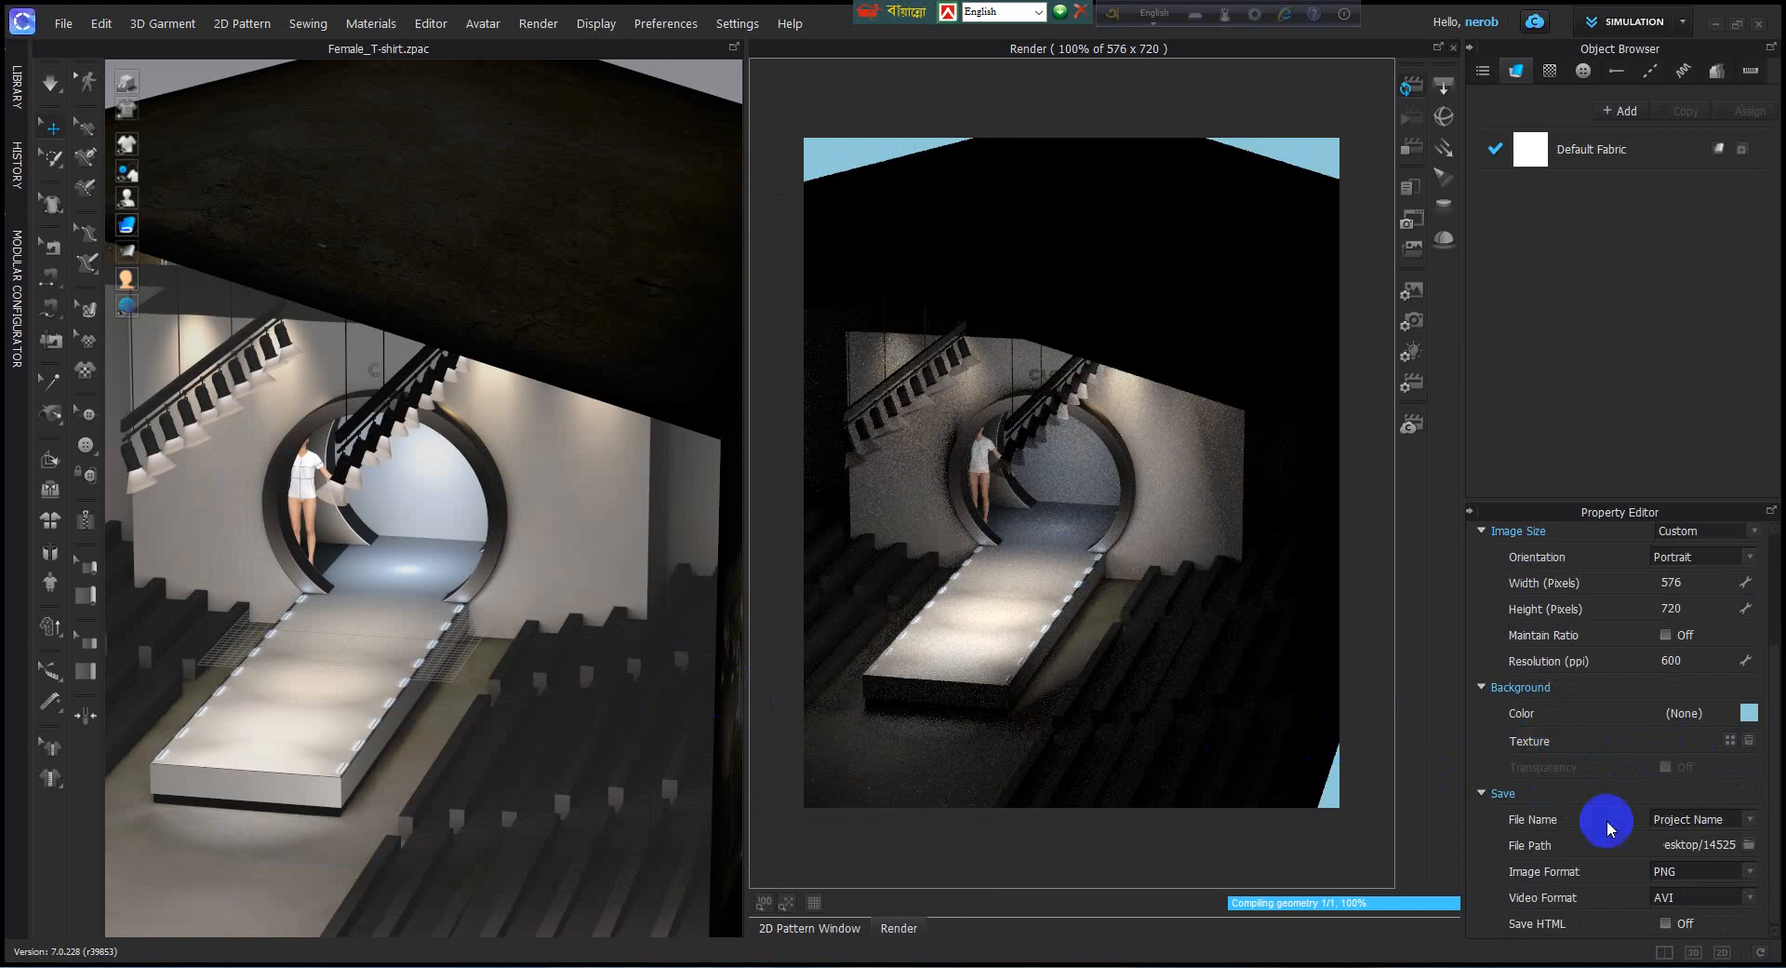
click(1729, 740)
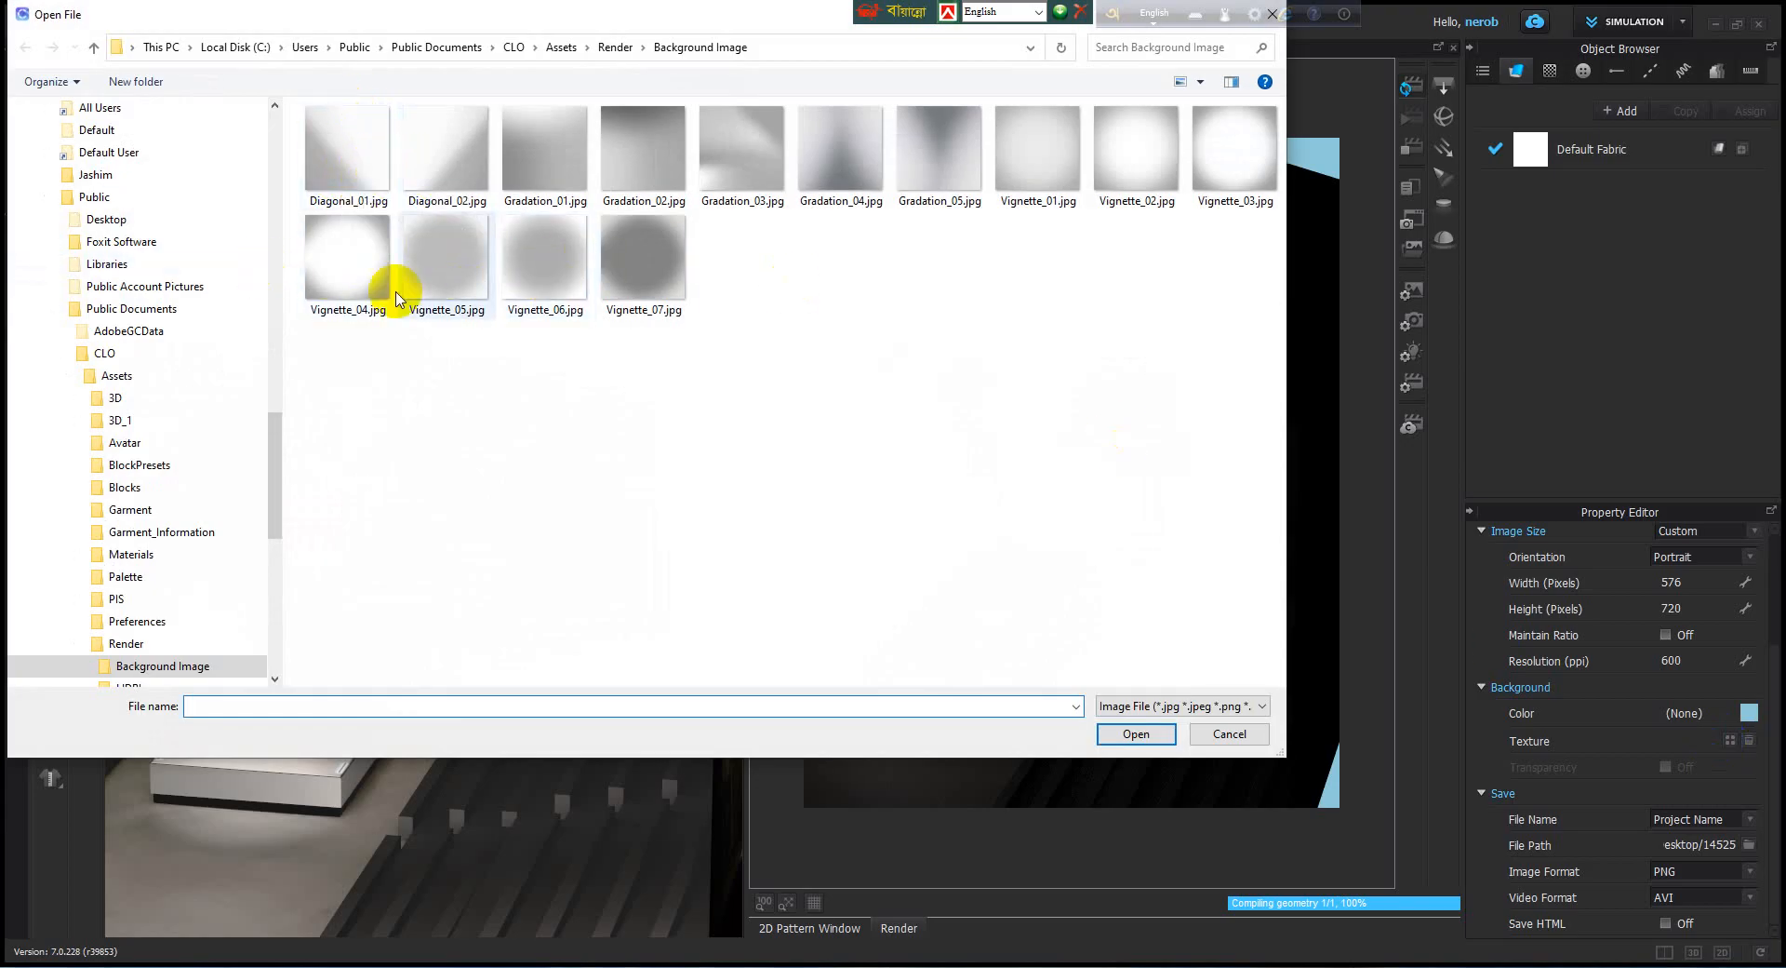
click(350, 263)
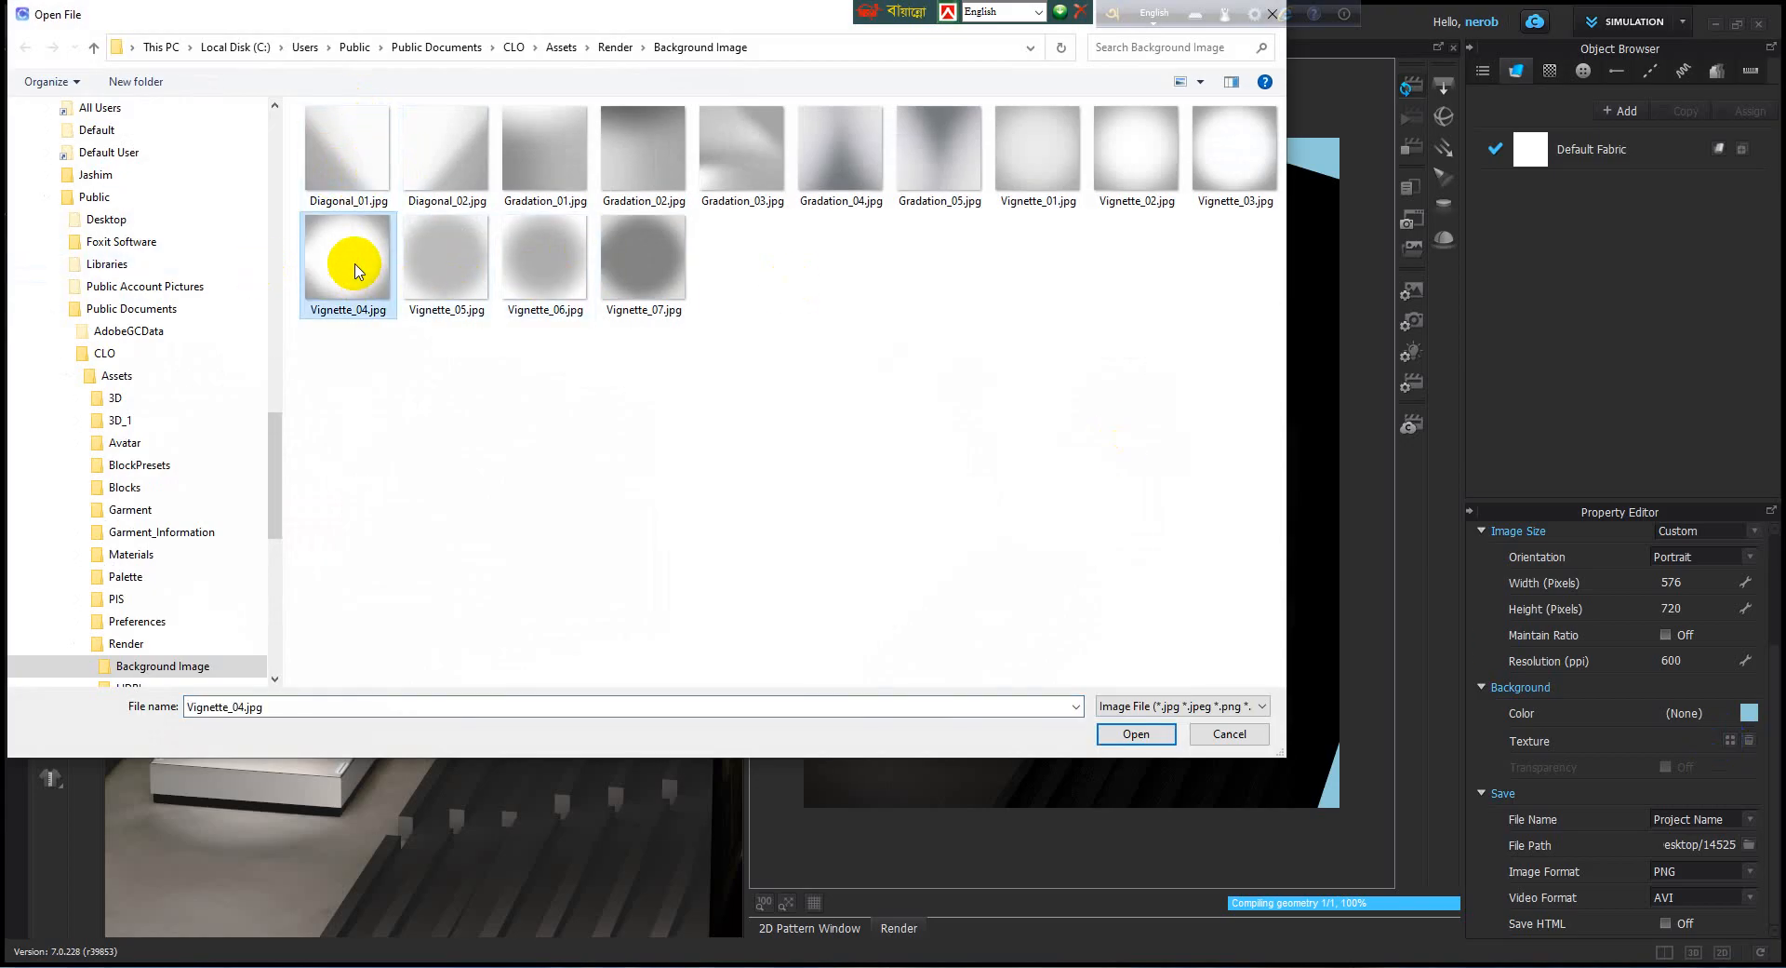
click(1152, 733)
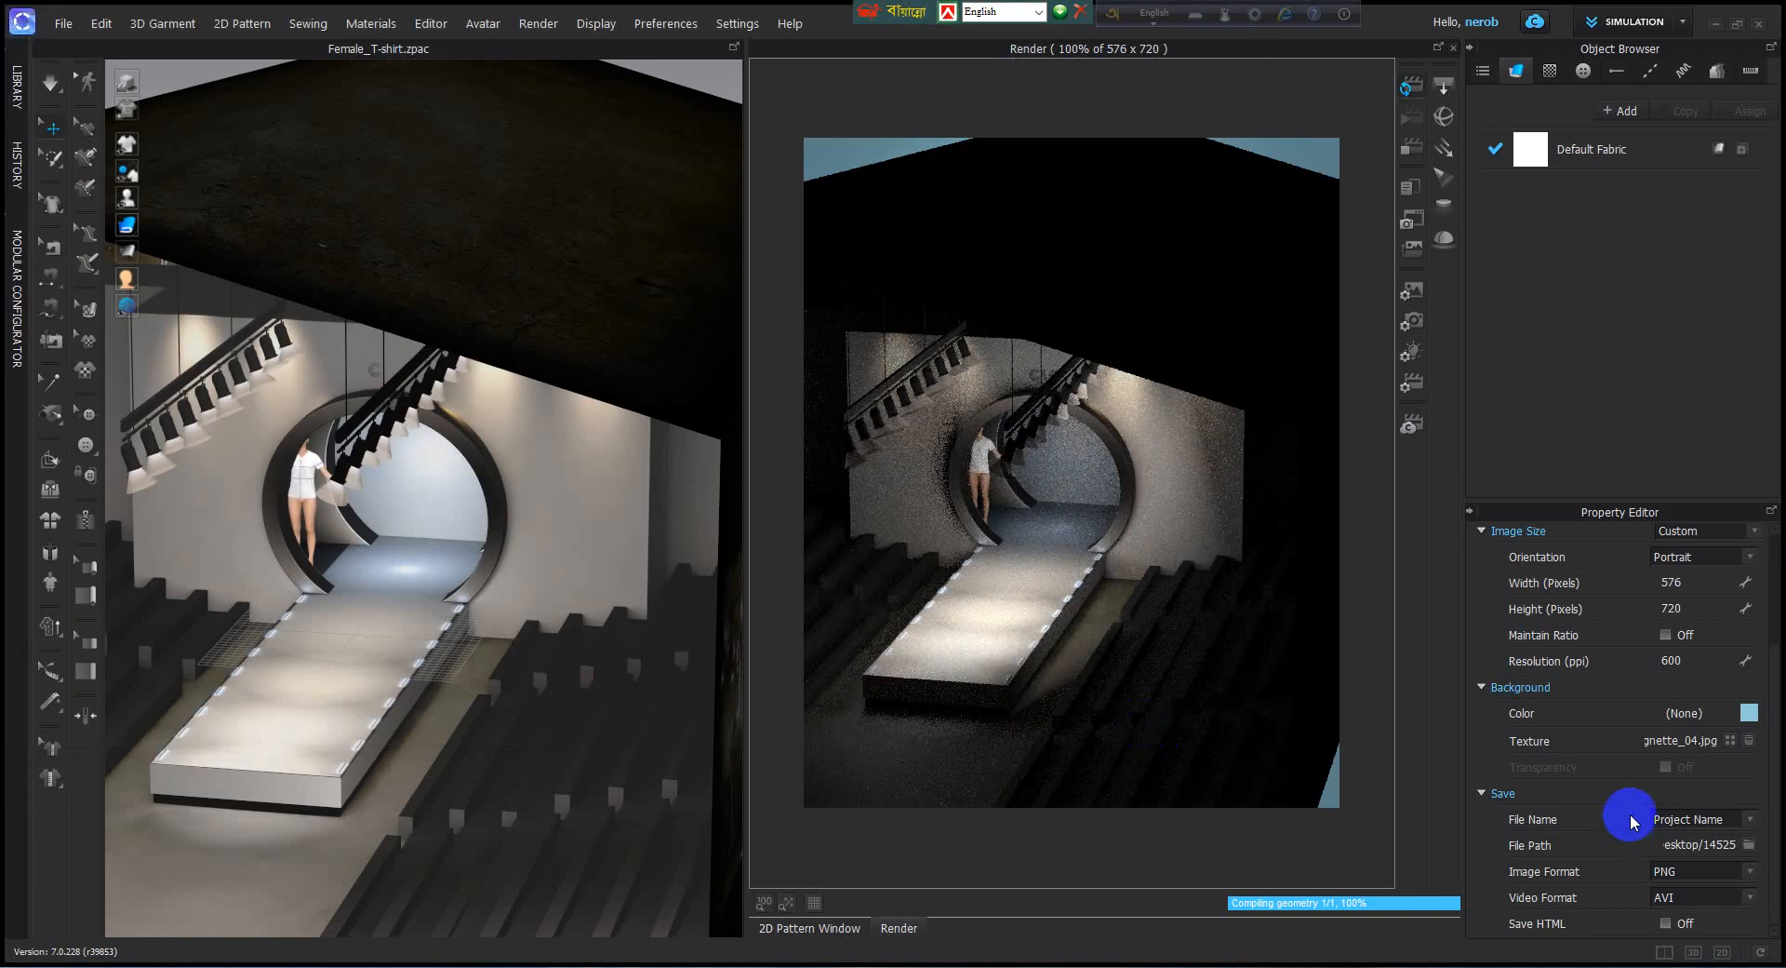
Reframe the stage from the opposite diagonal so the render shows the avatar, round archway, spotlights and full runway.
scroll(434, 600, down, 5)
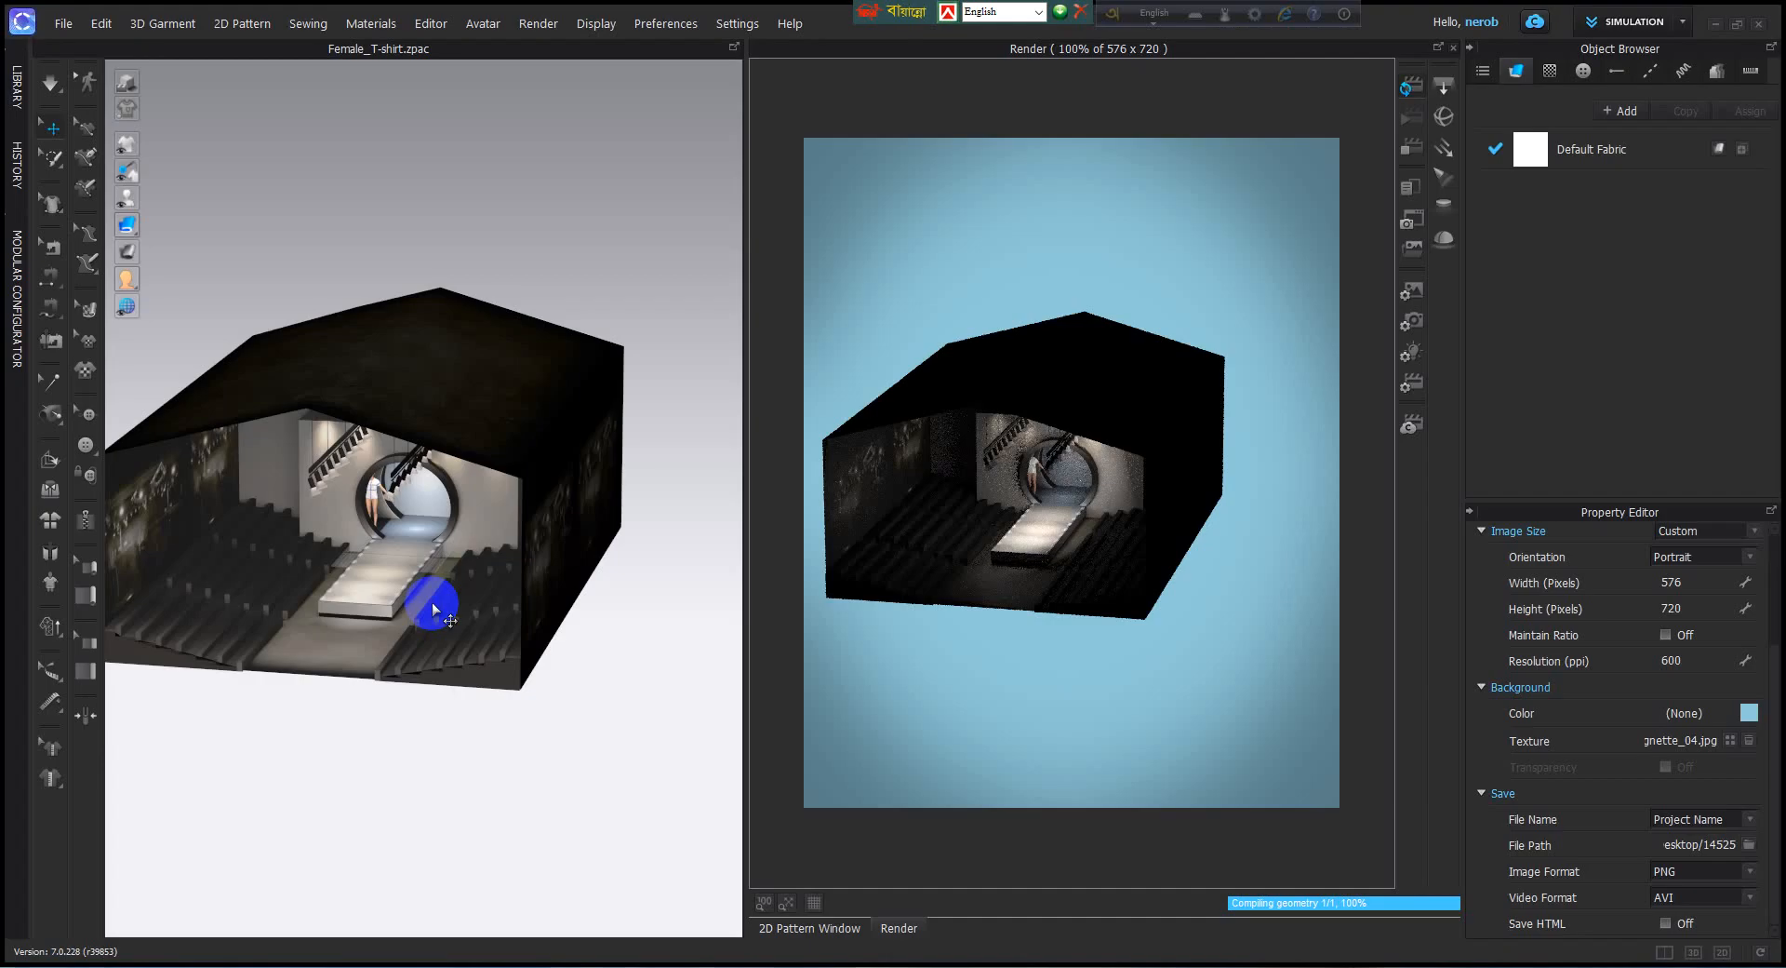
right_drag(431, 601, 444, 591)
scroll(444, 591, up, 6)
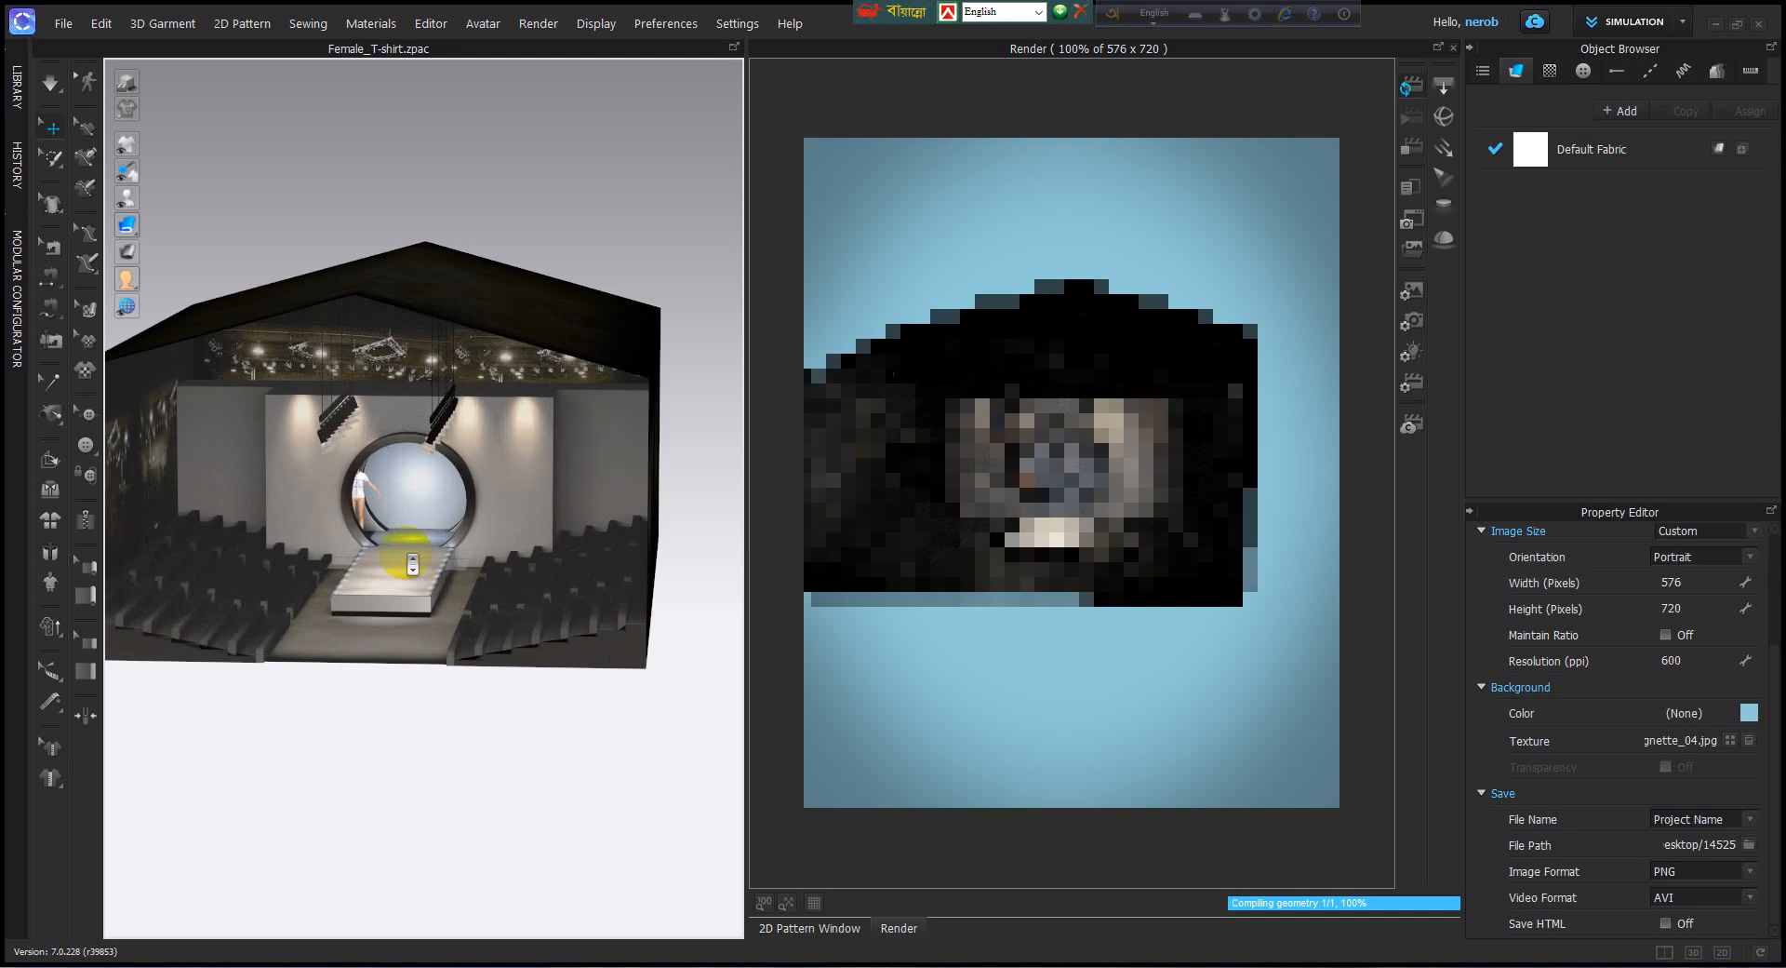
scroll(405, 553, up, 5)
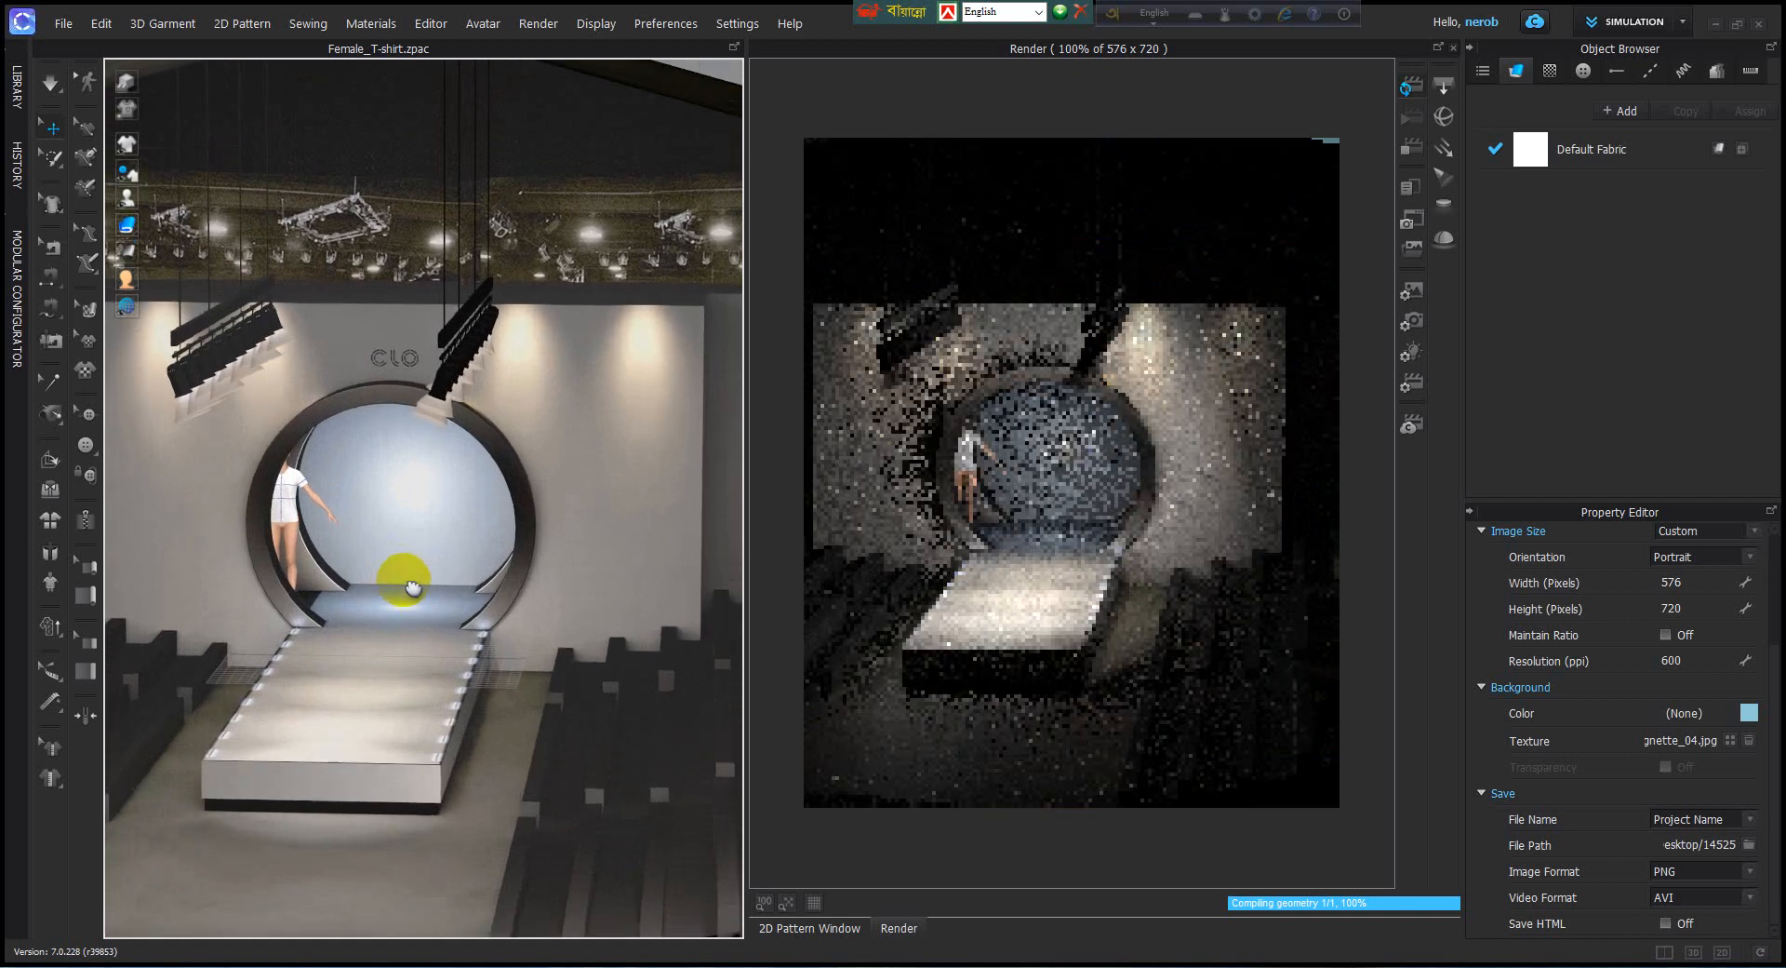
right_drag(483, 607, 495, 577)
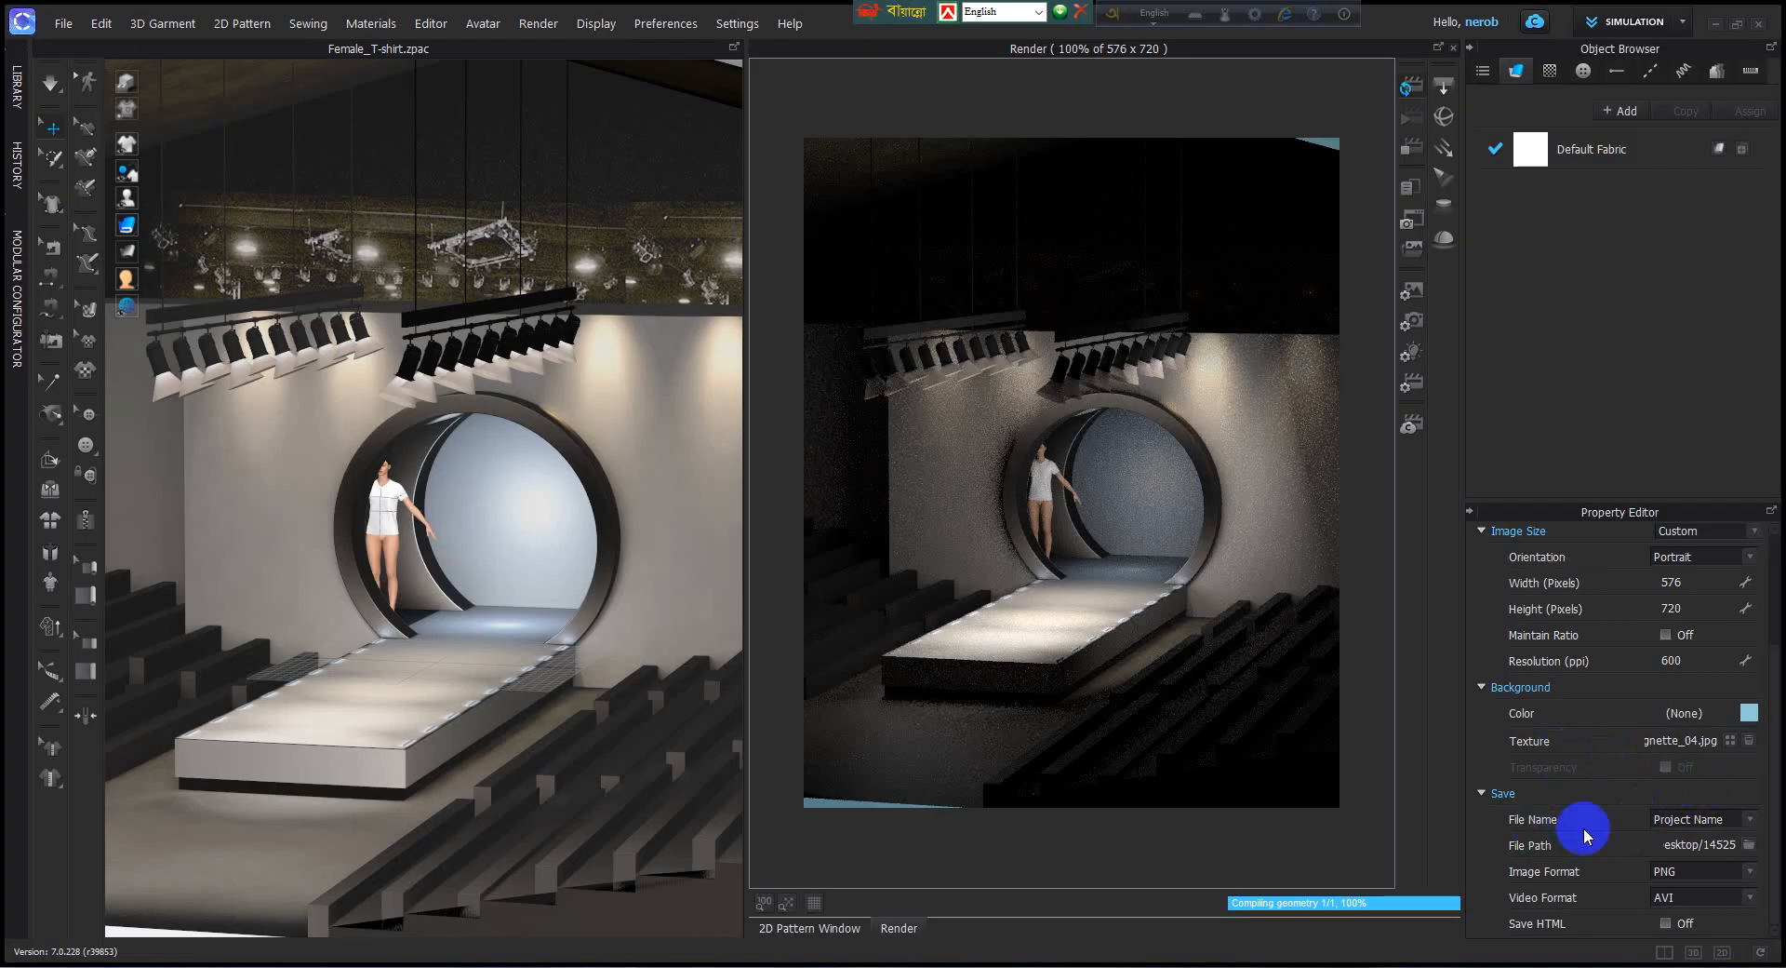
Keep Project Name as the render file name and set the save path to E:/BUYER.
click(1749, 821)
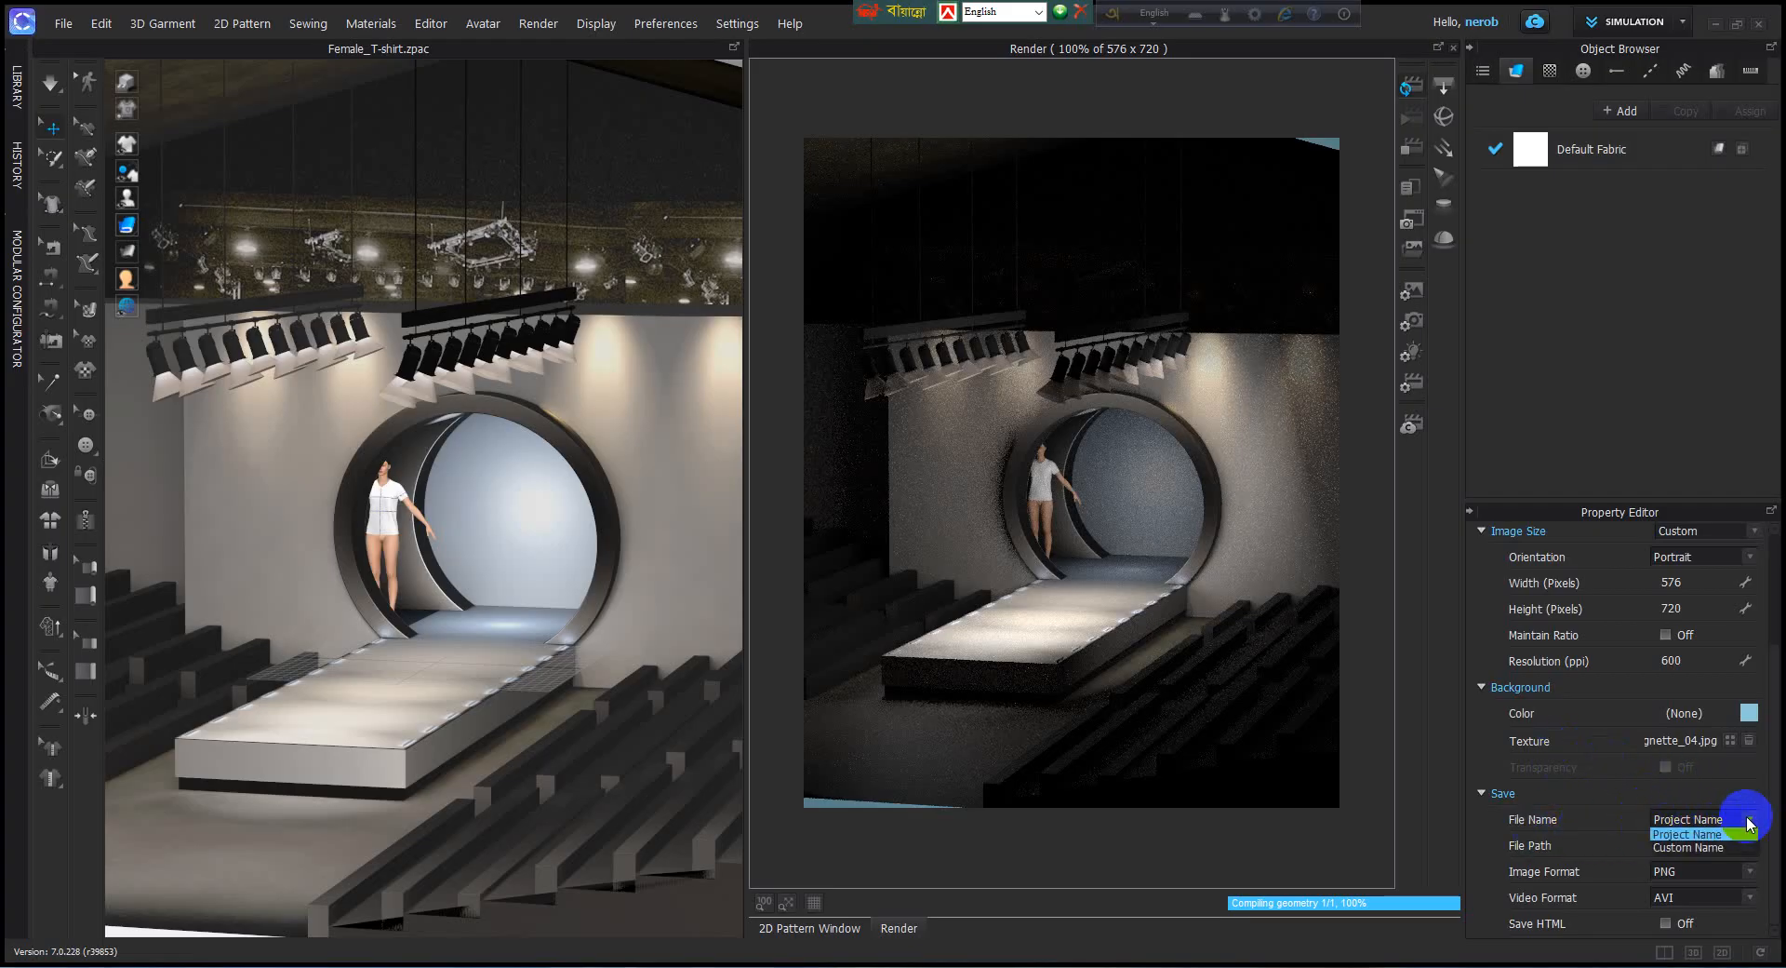
click(1577, 820)
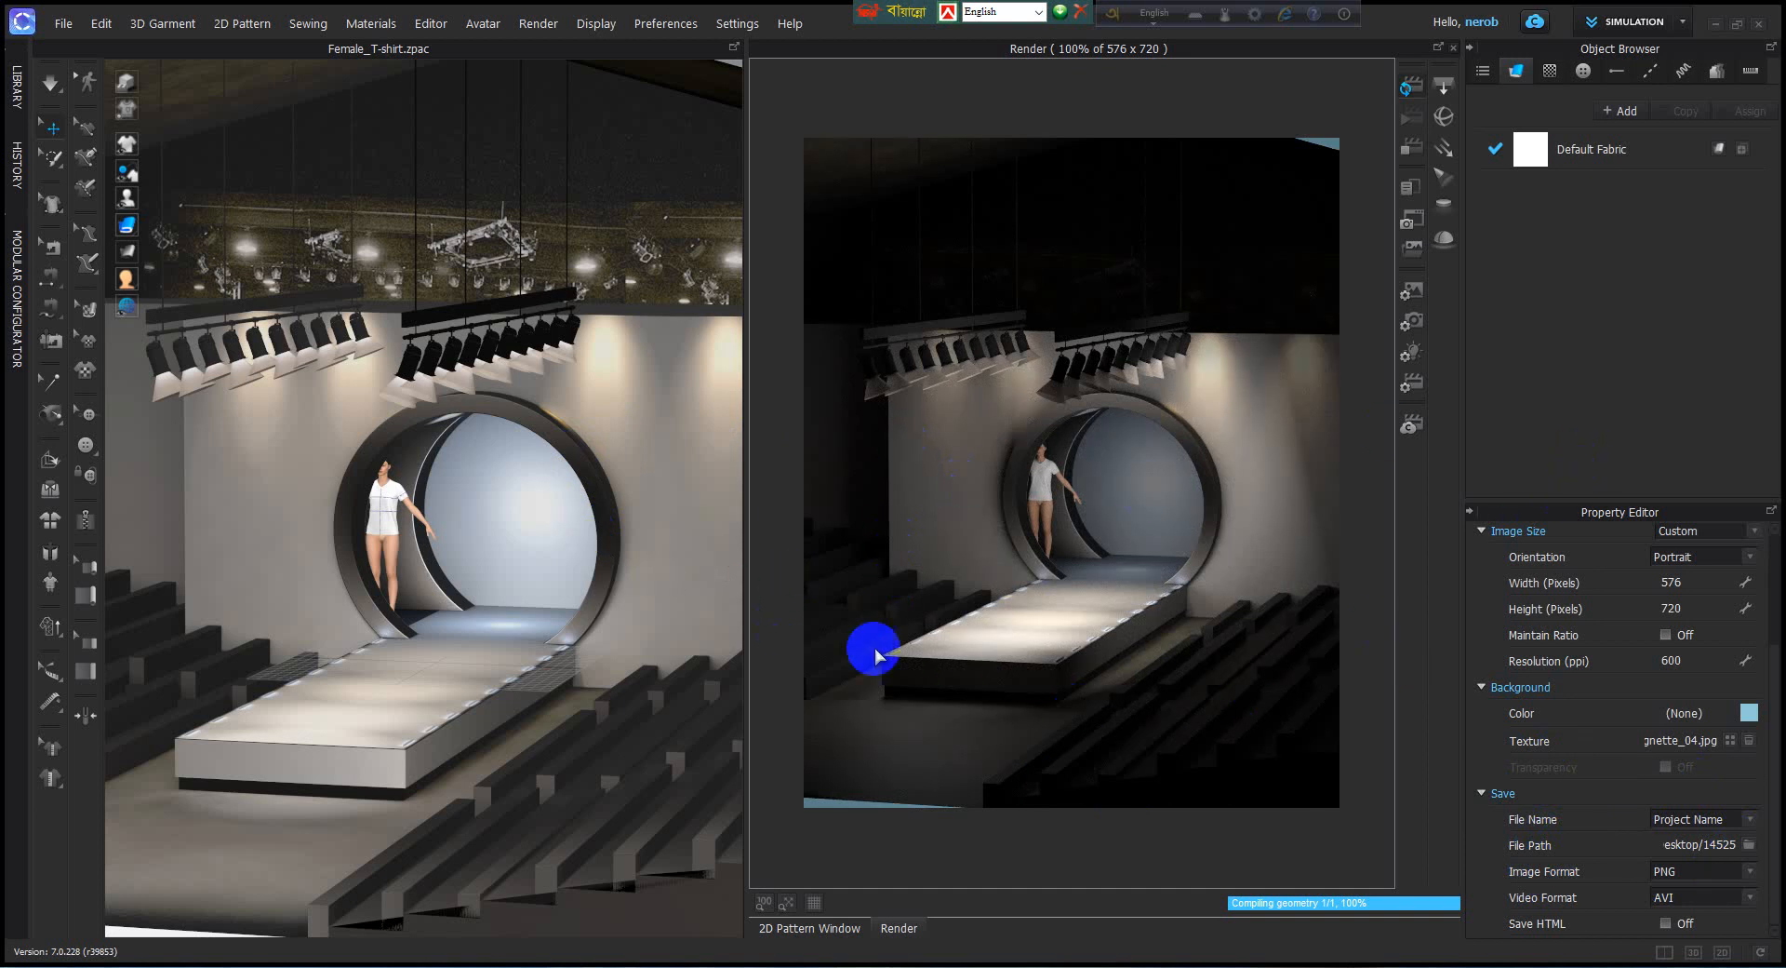
click(1017, 650)
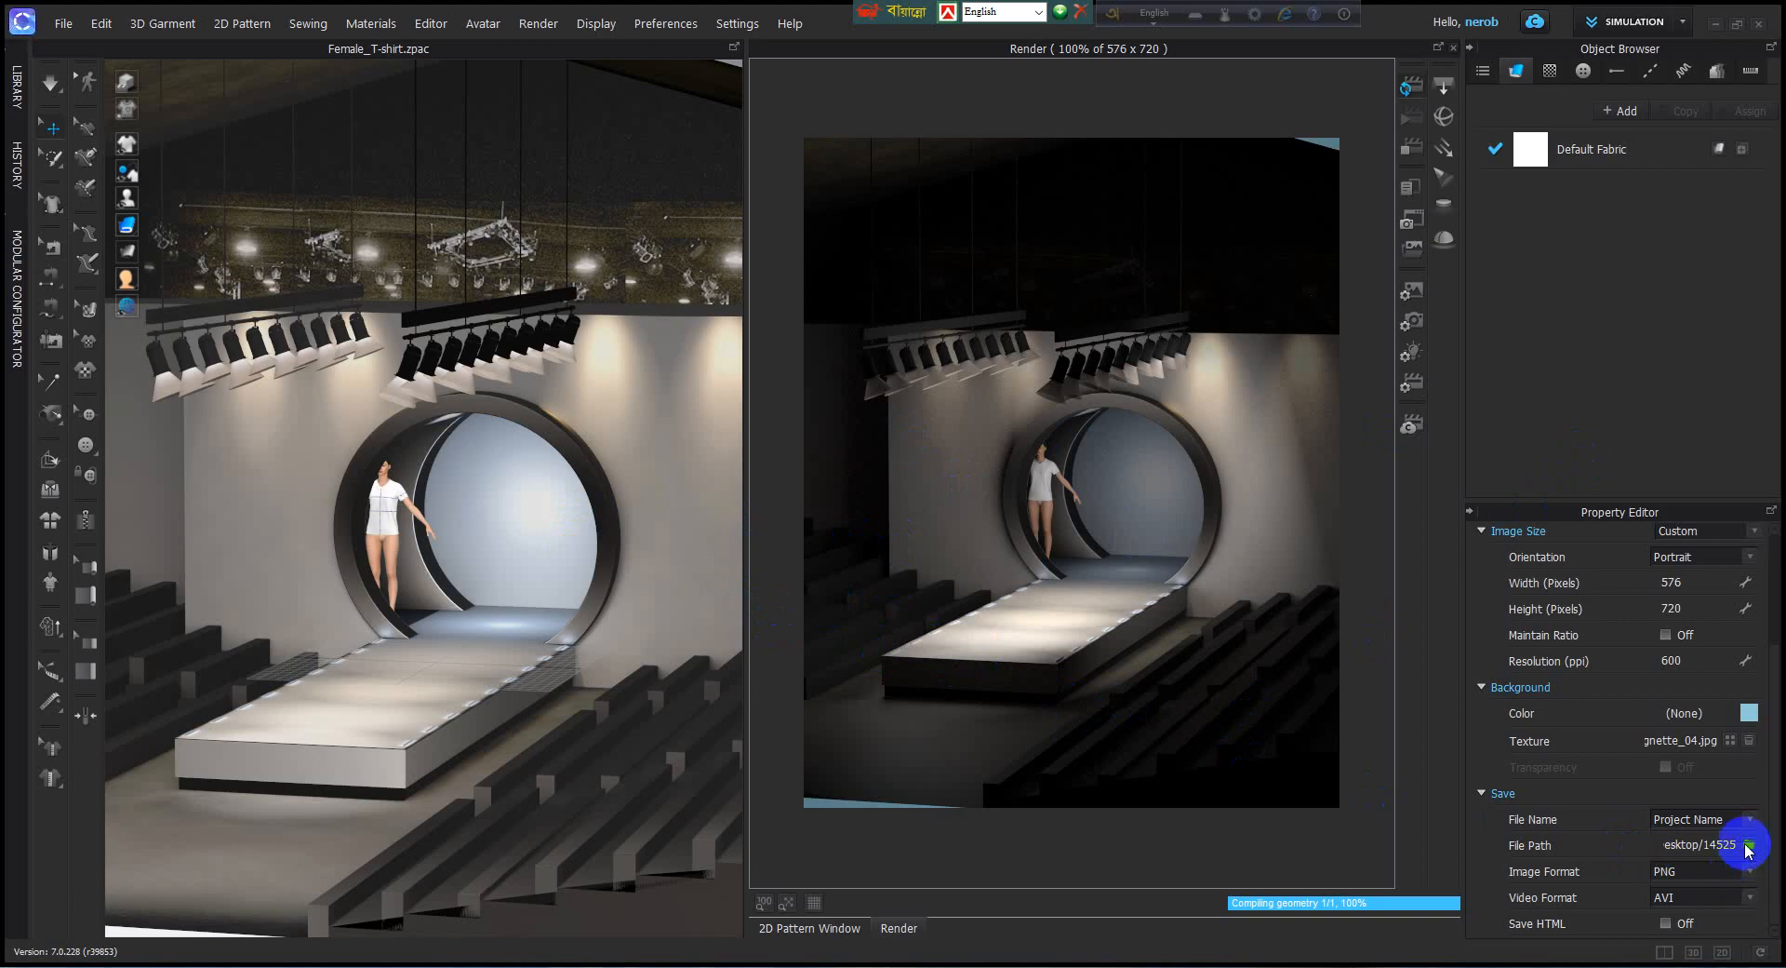
click(1748, 848)
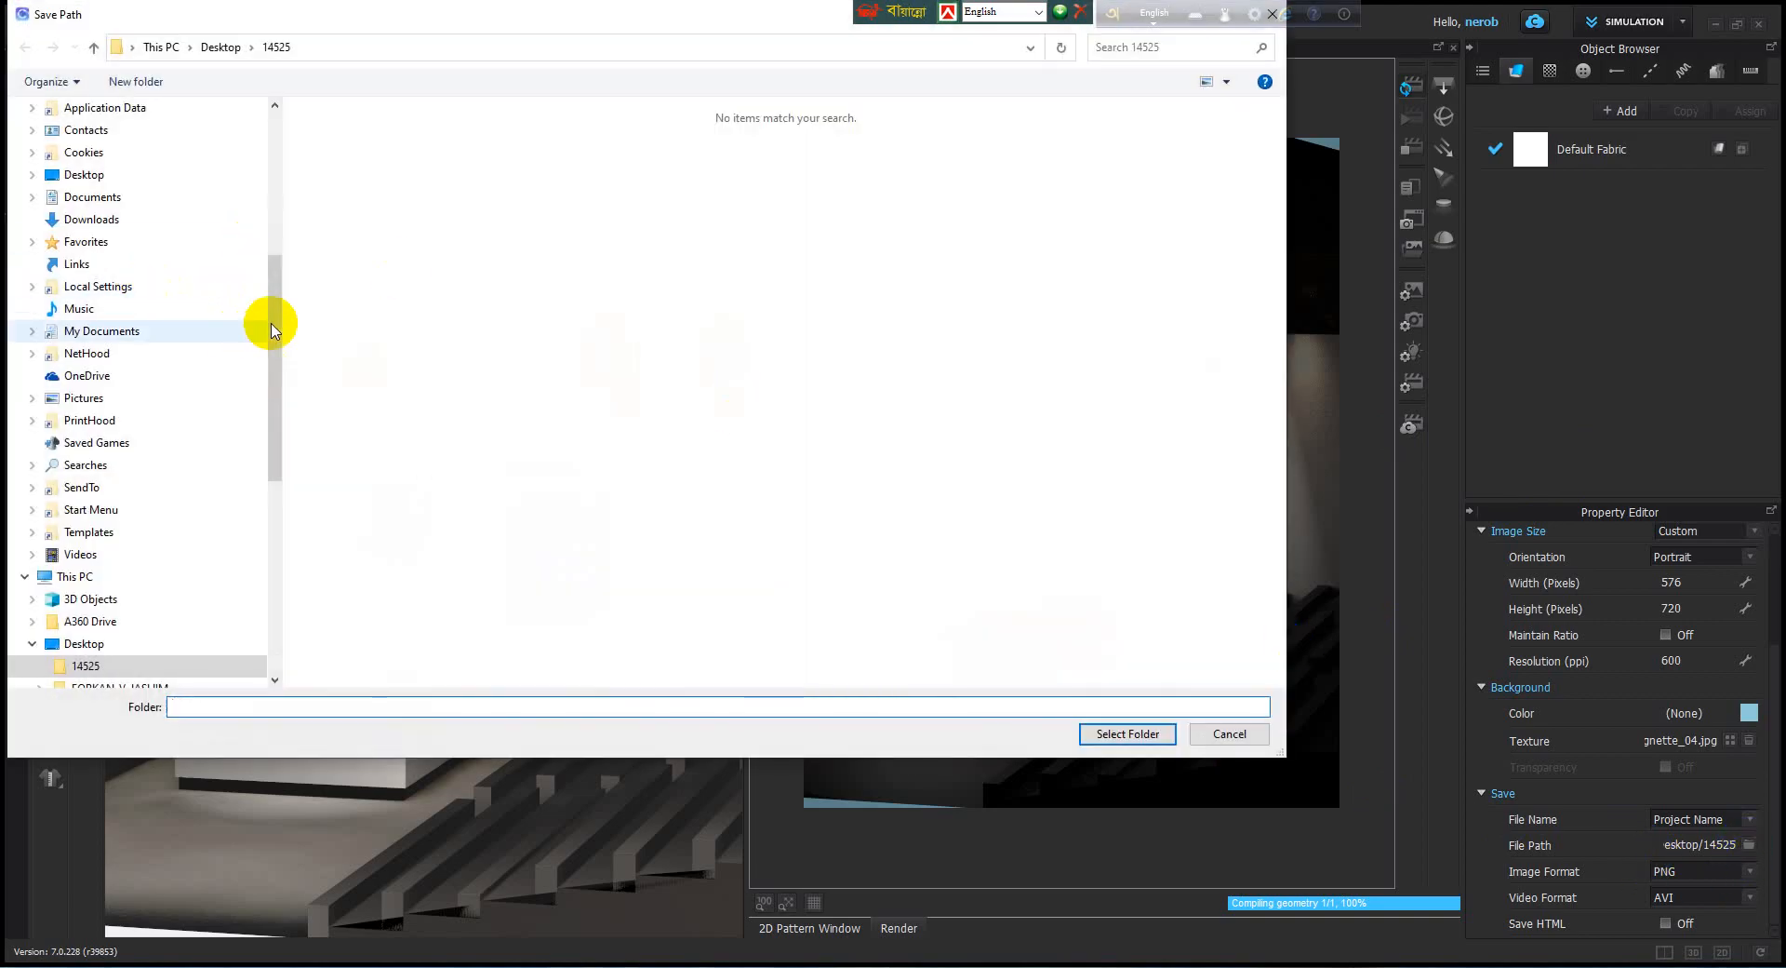
drag(276, 310, 276, 151)
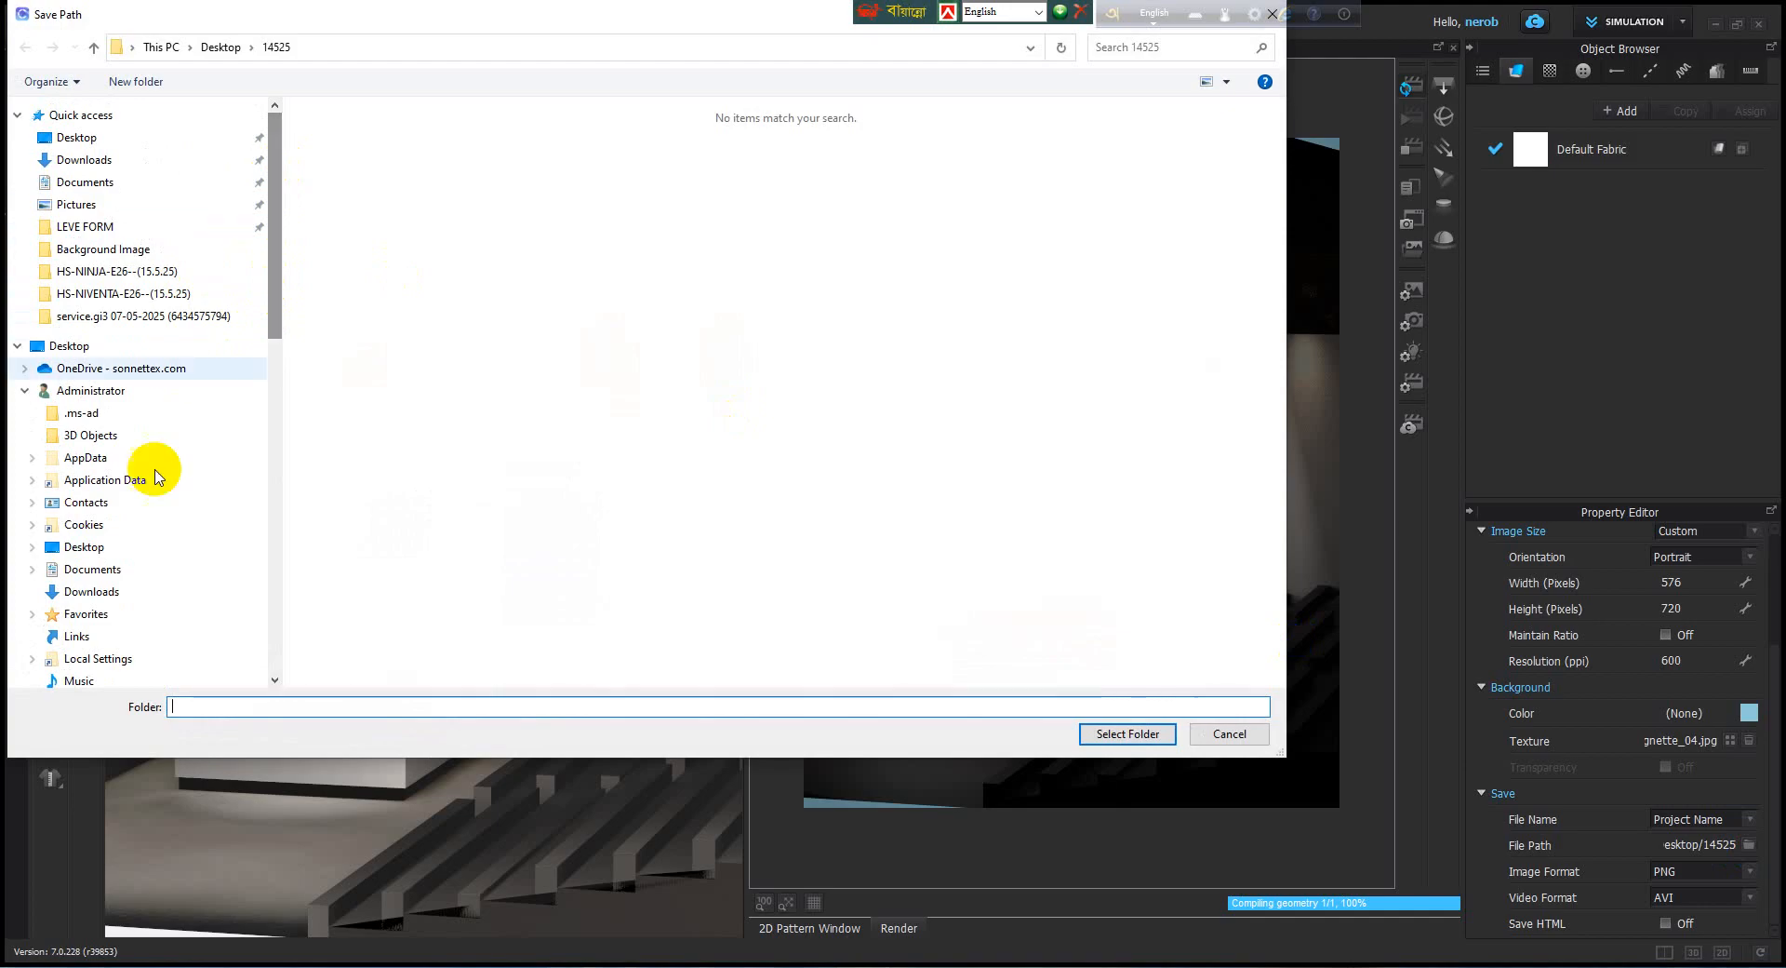
scroll(155, 477, down, 8)
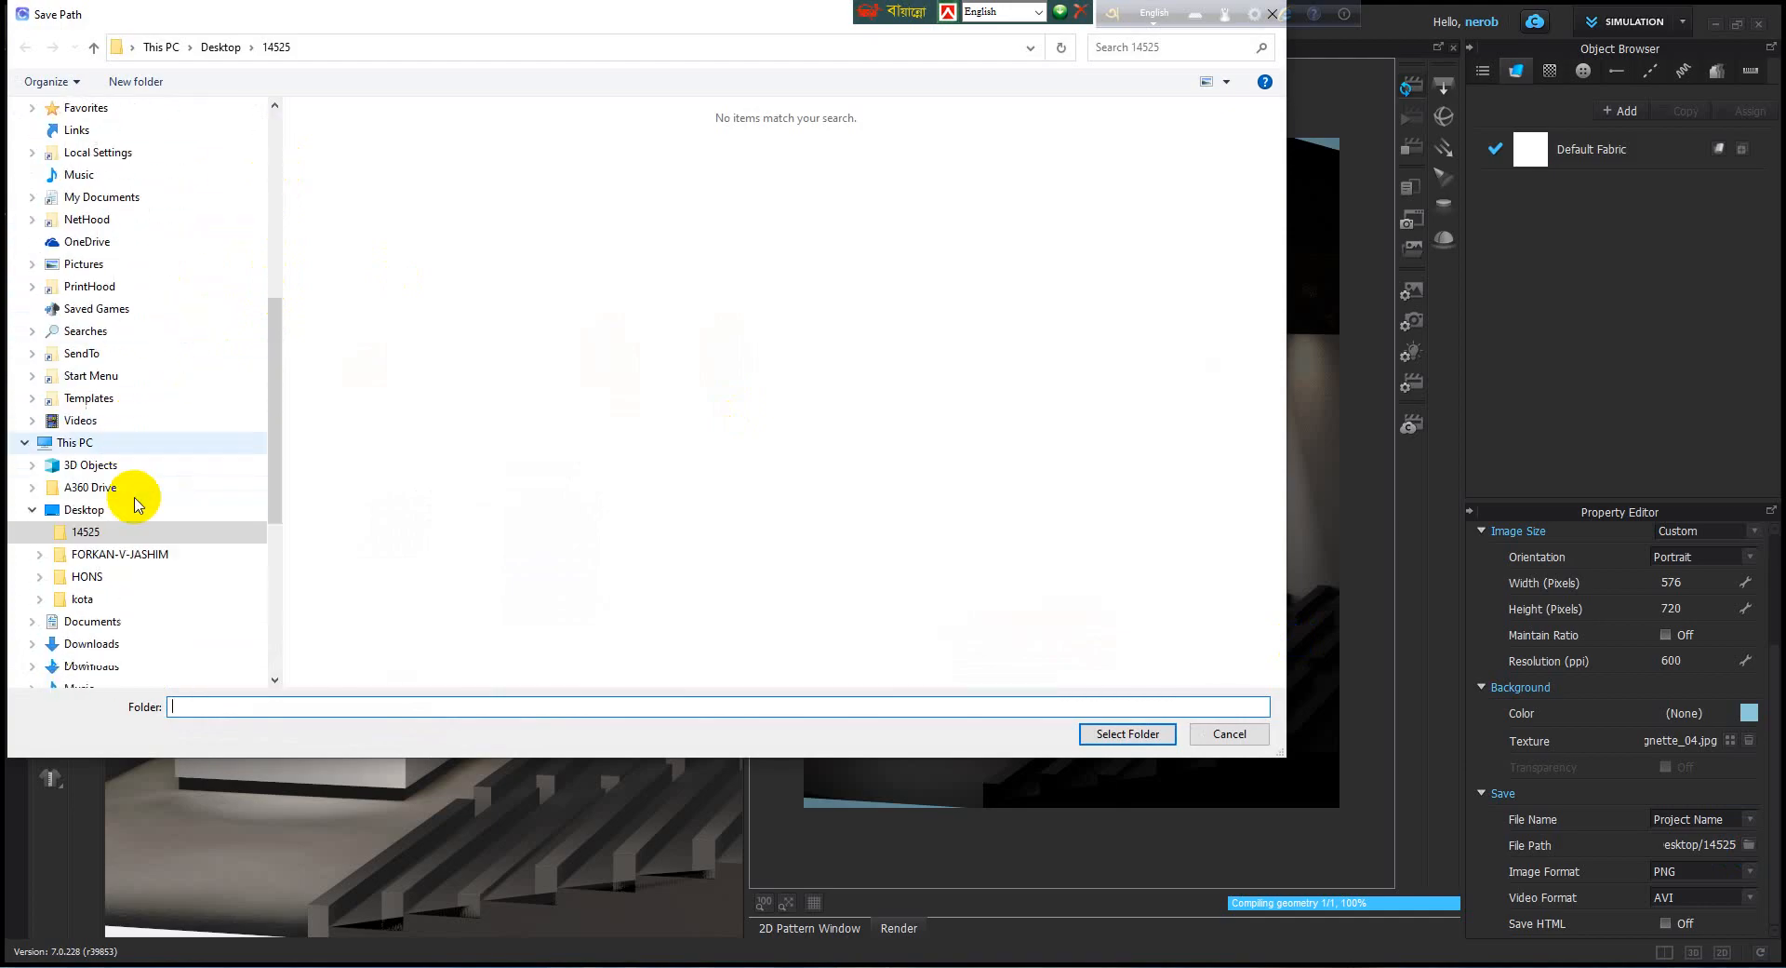
scroll(135, 504, down, 3)
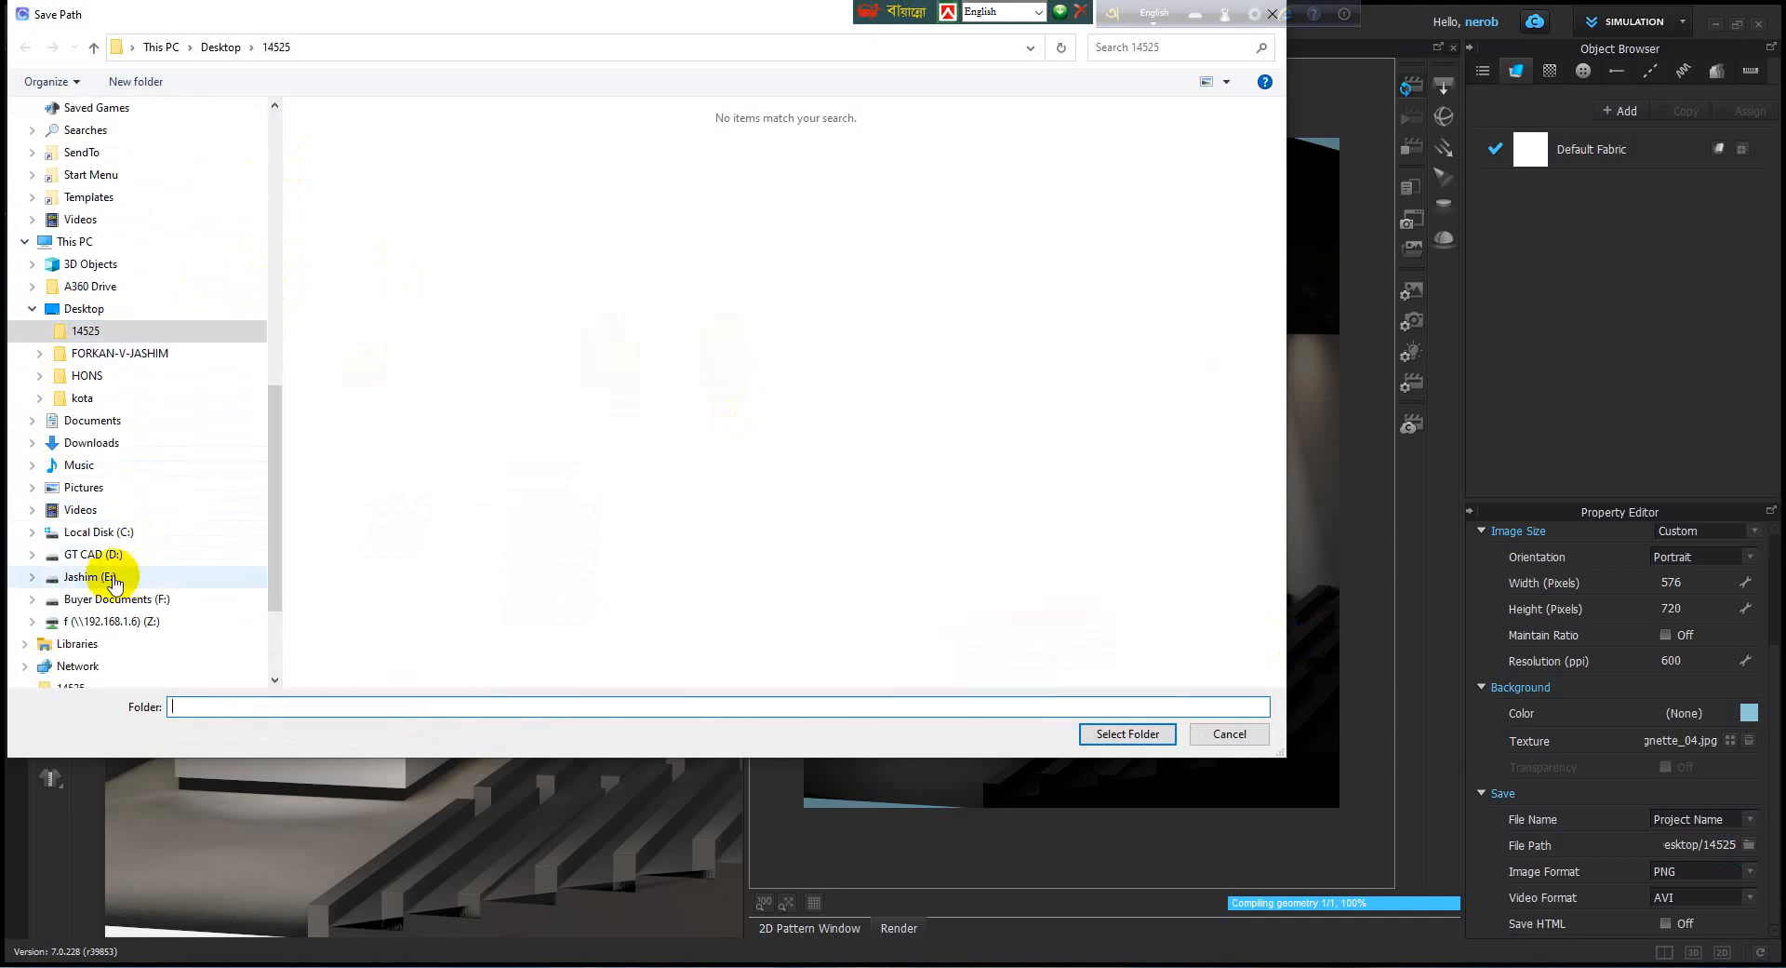
click(113, 578)
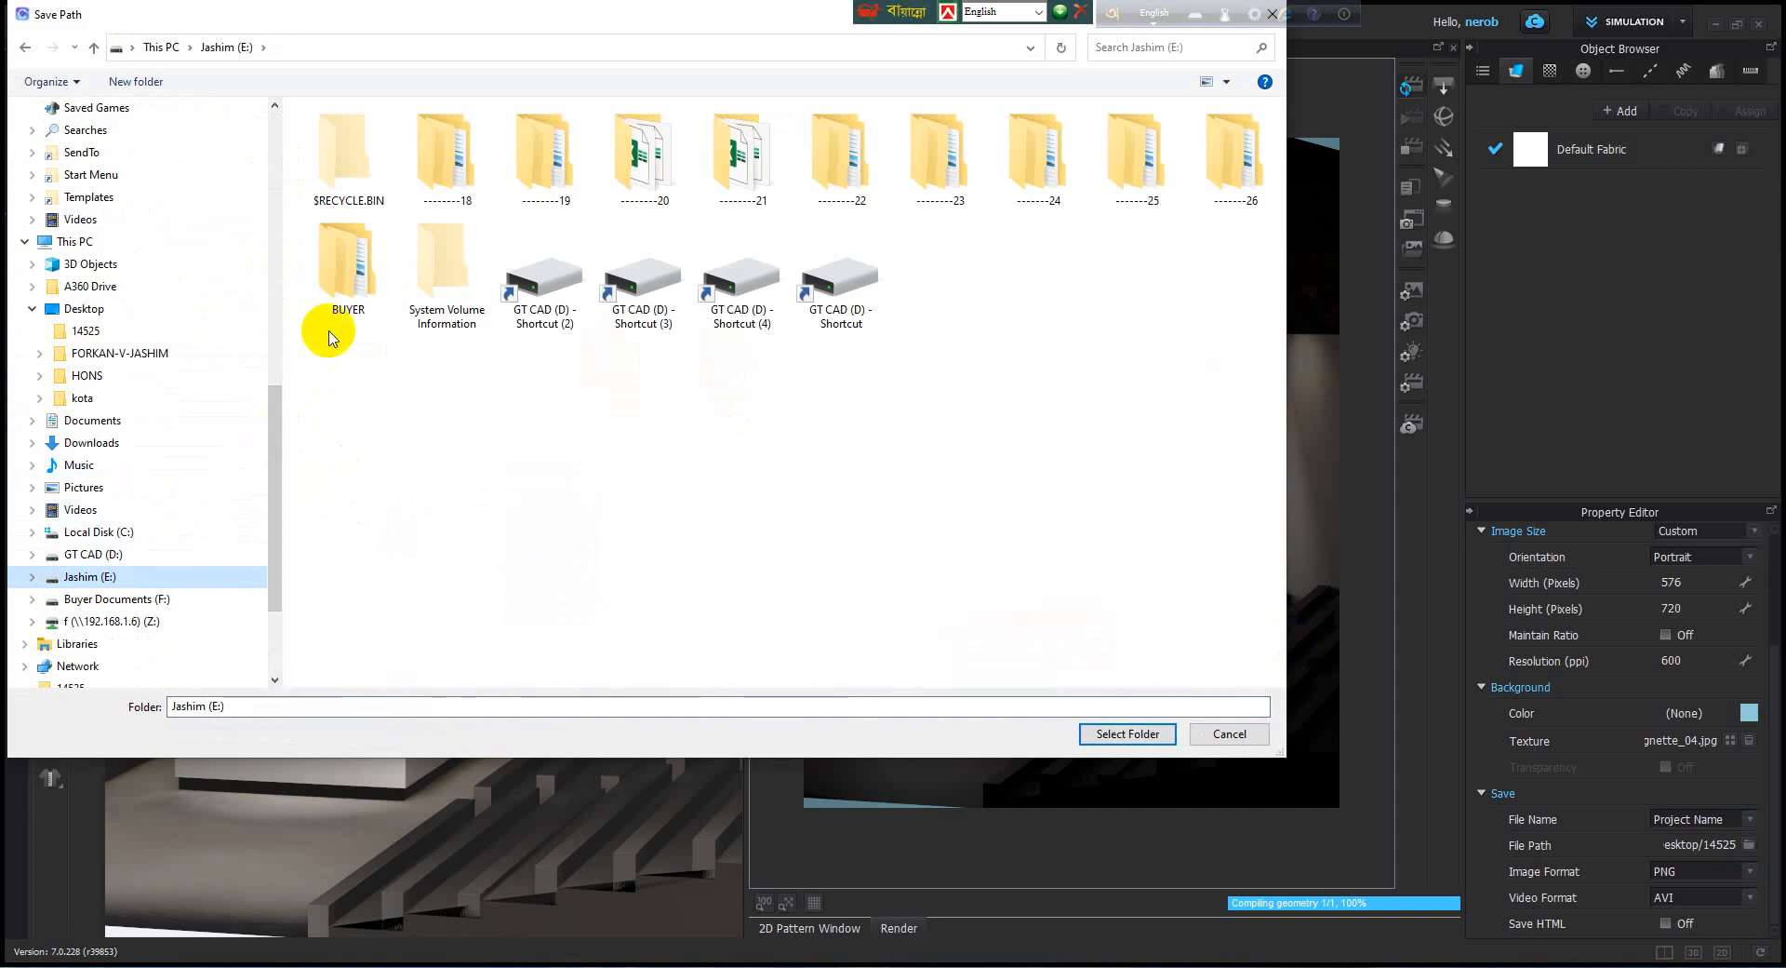
click(343, 275)
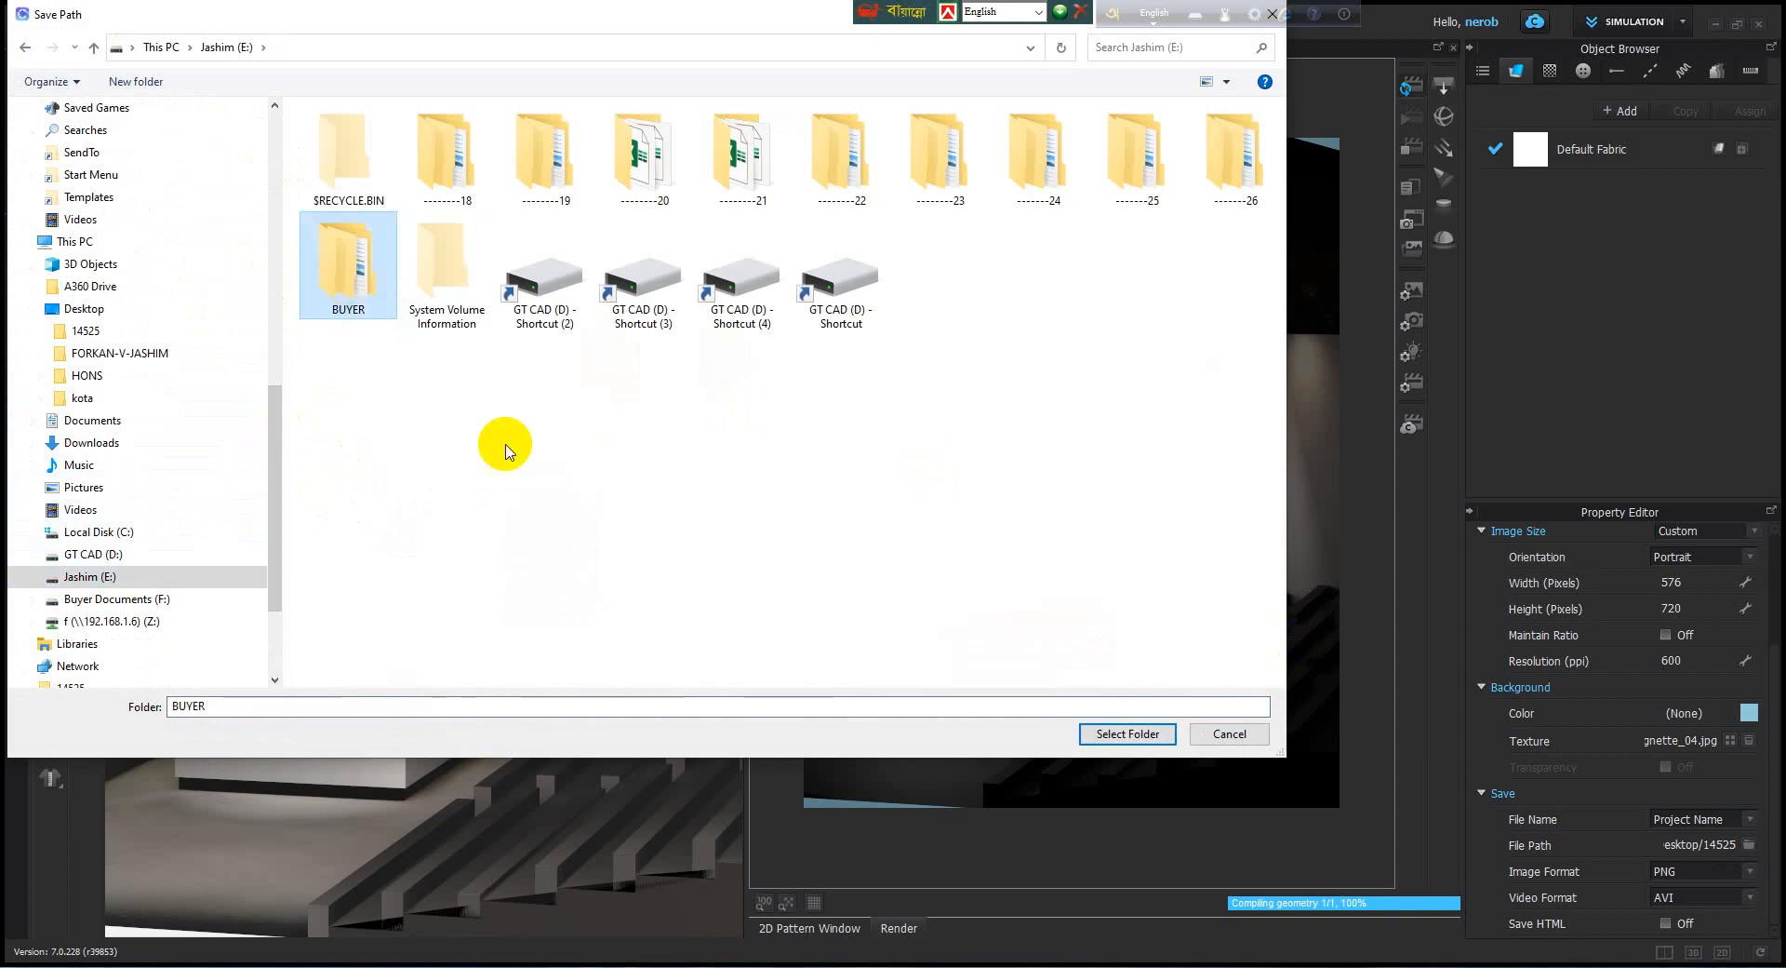
click(1146, 735)
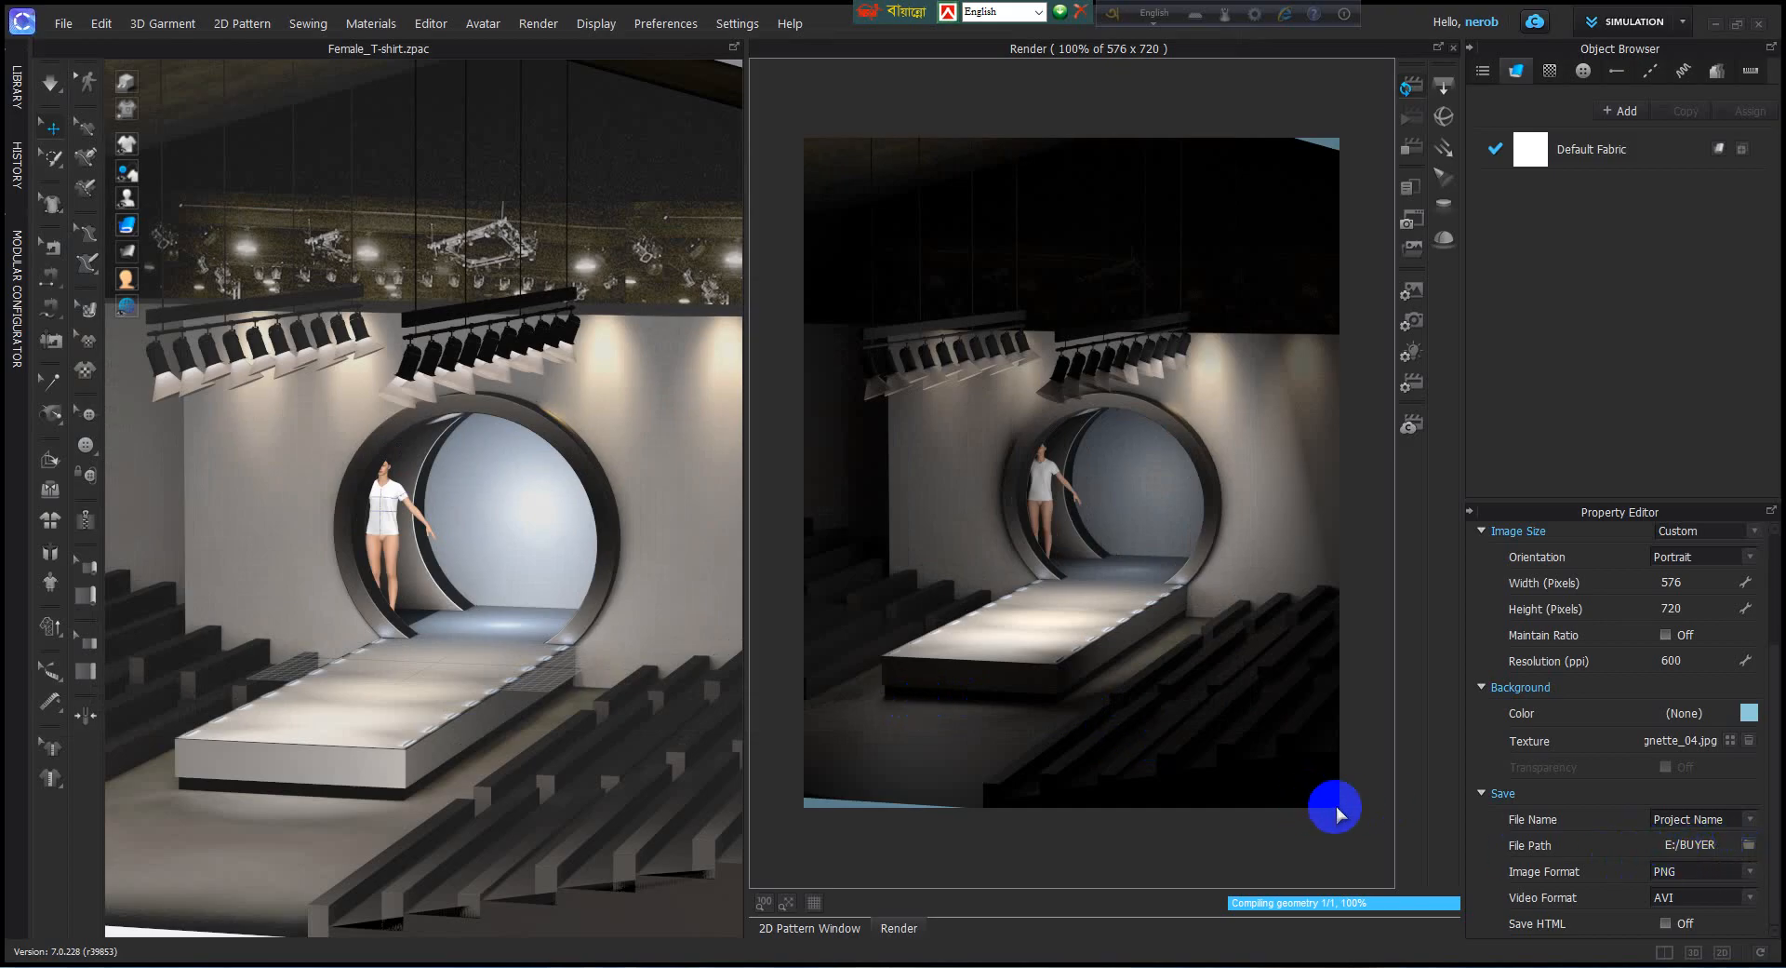
Keep PNG as the render image format and set the video format to MP4.
click(1750, 872)
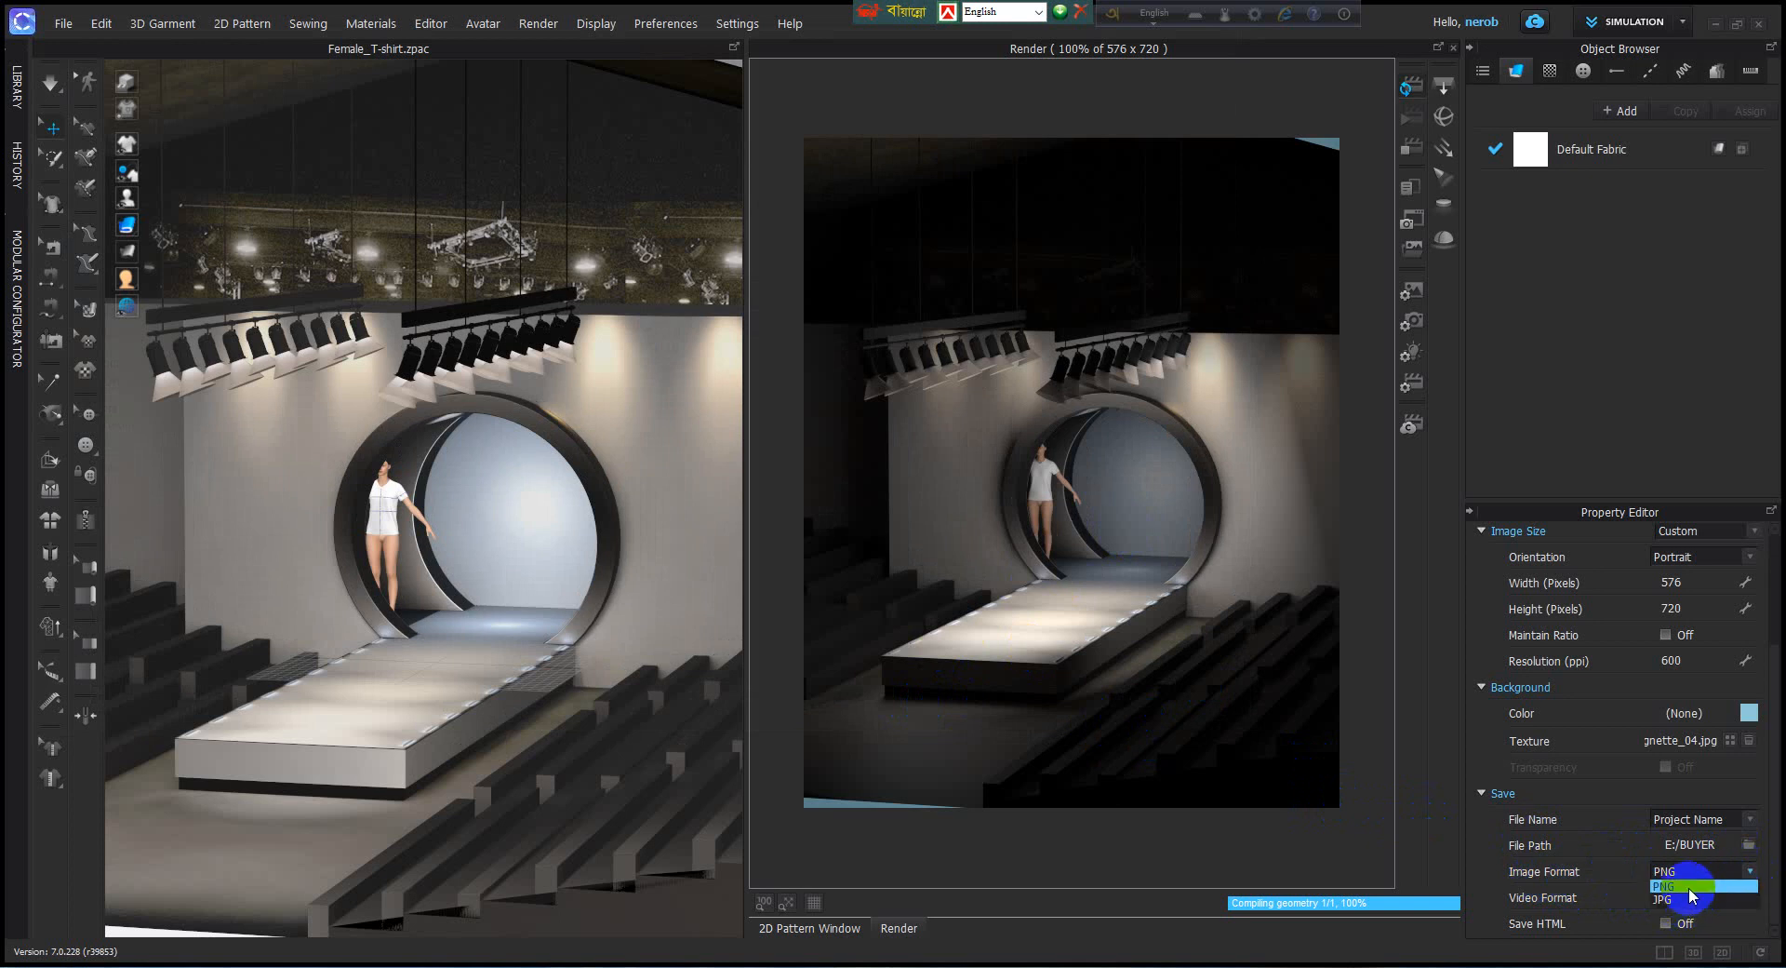
click(1689, 886)
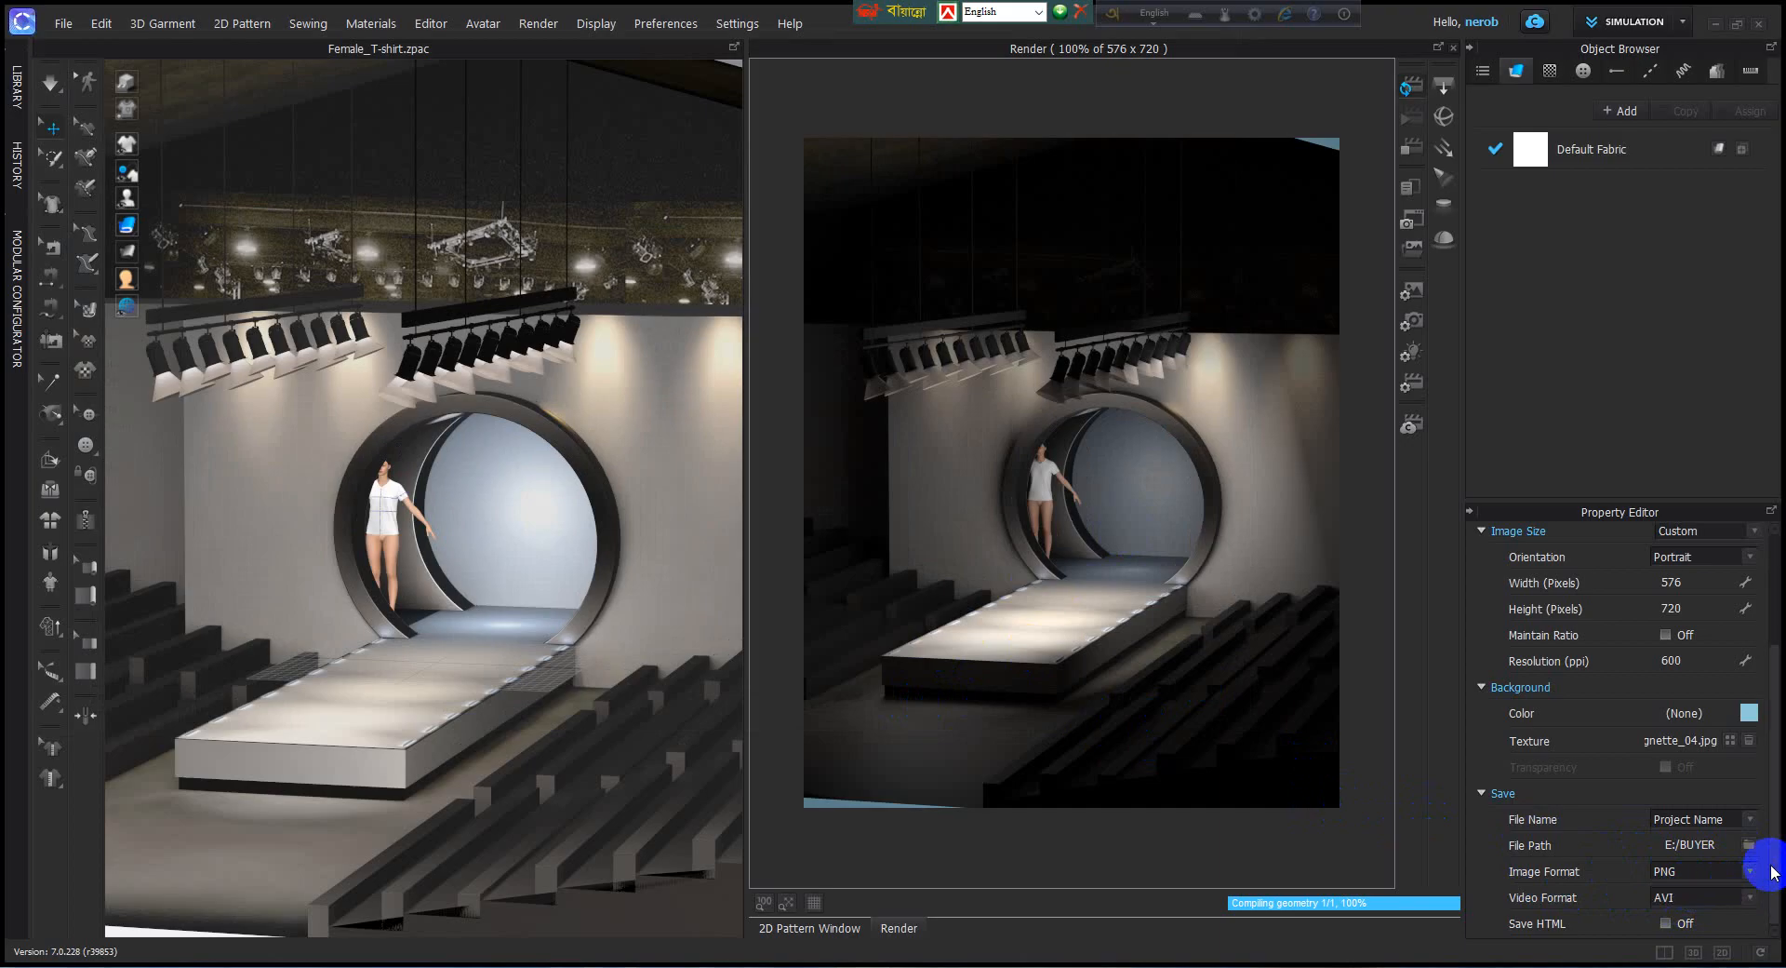
click(1752, 896)
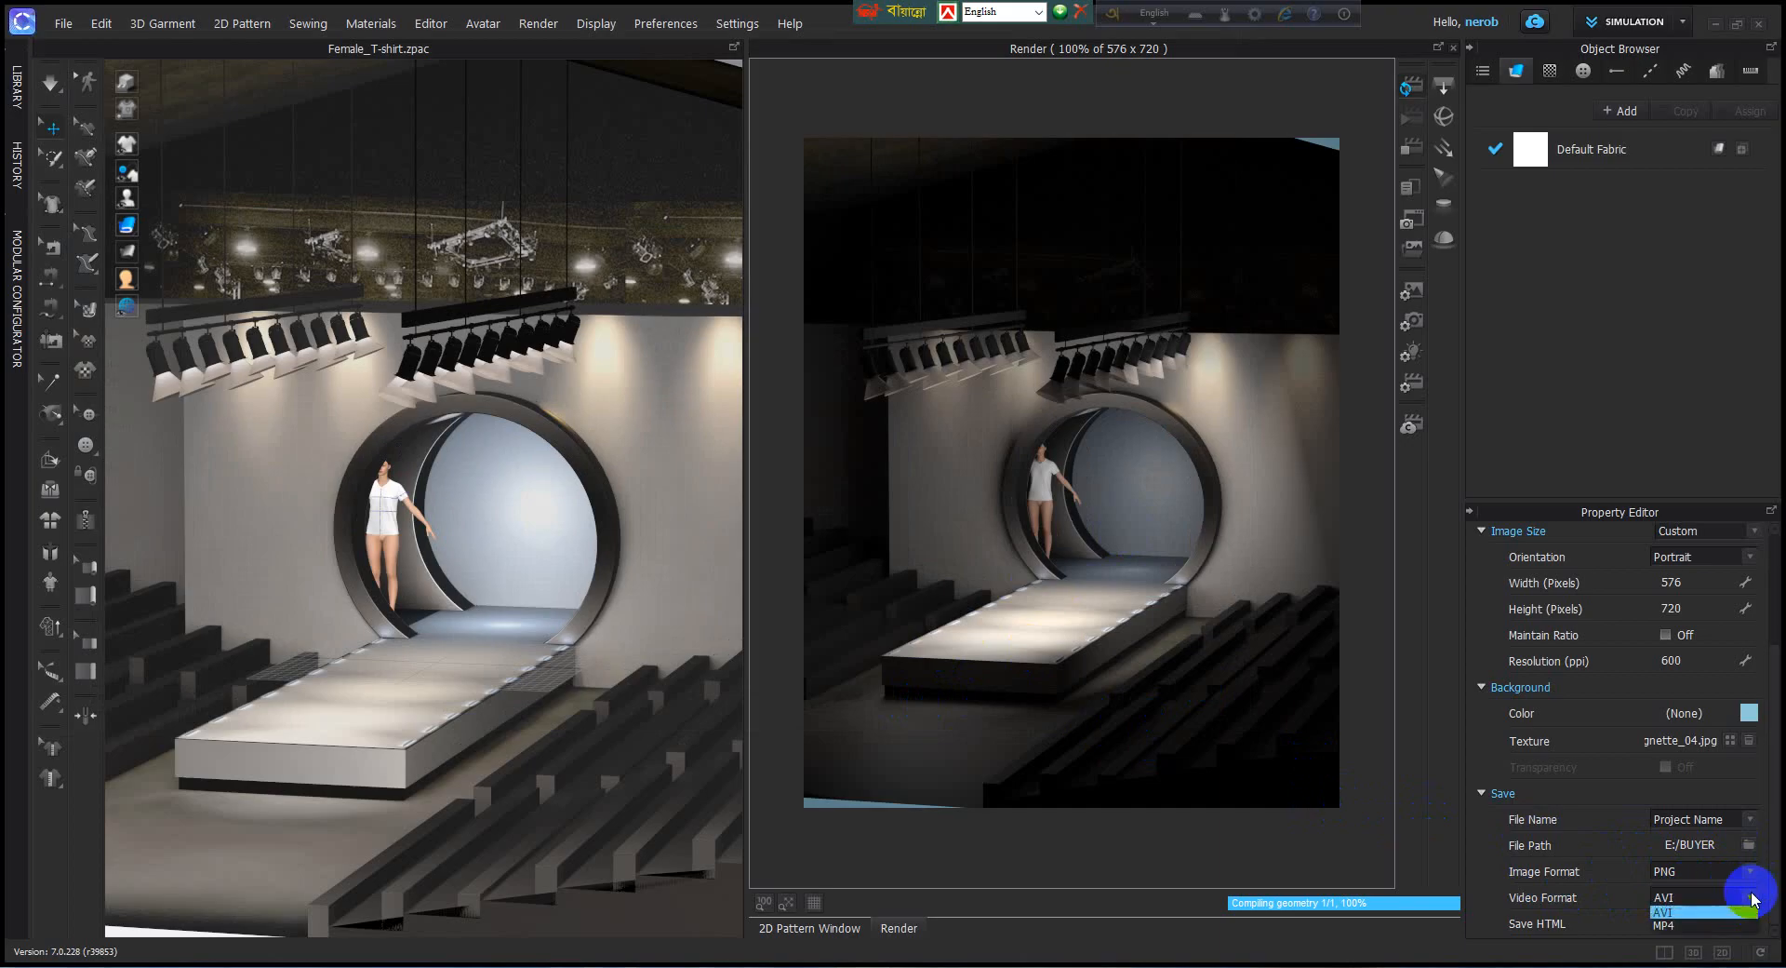
click(1698, 925)
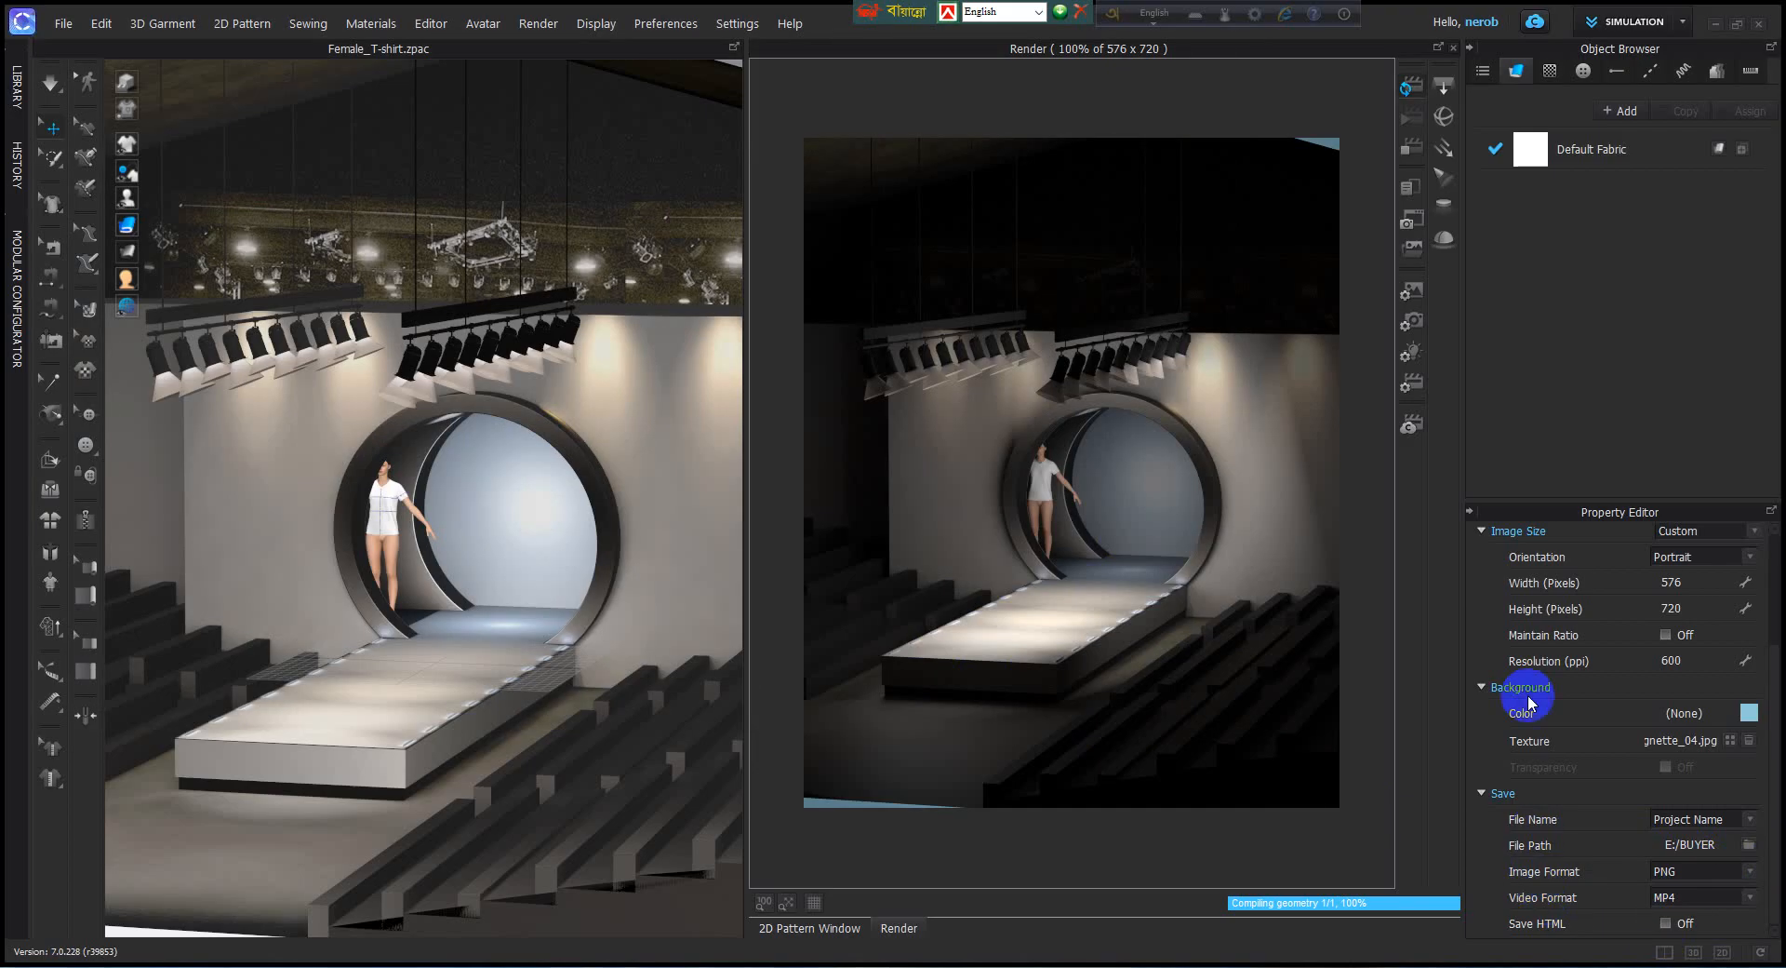
Open the render camera's properties and set its field of view to 7.
click(1411, 323)
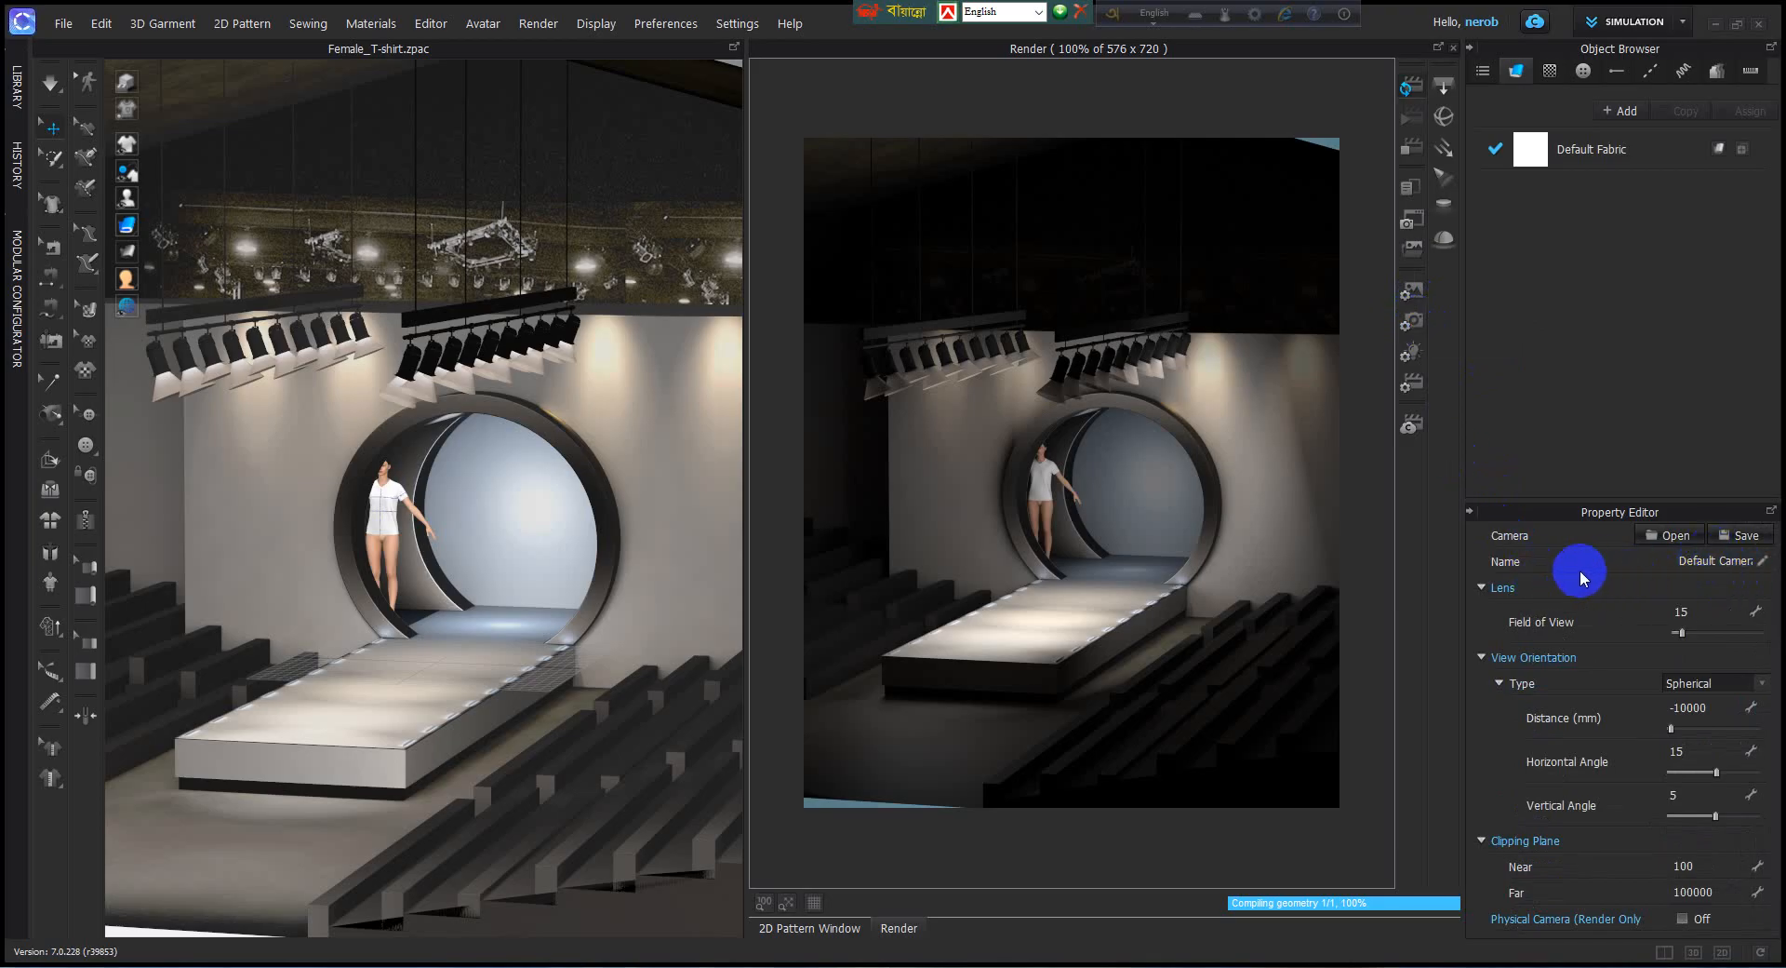
double_click(1734, 560)
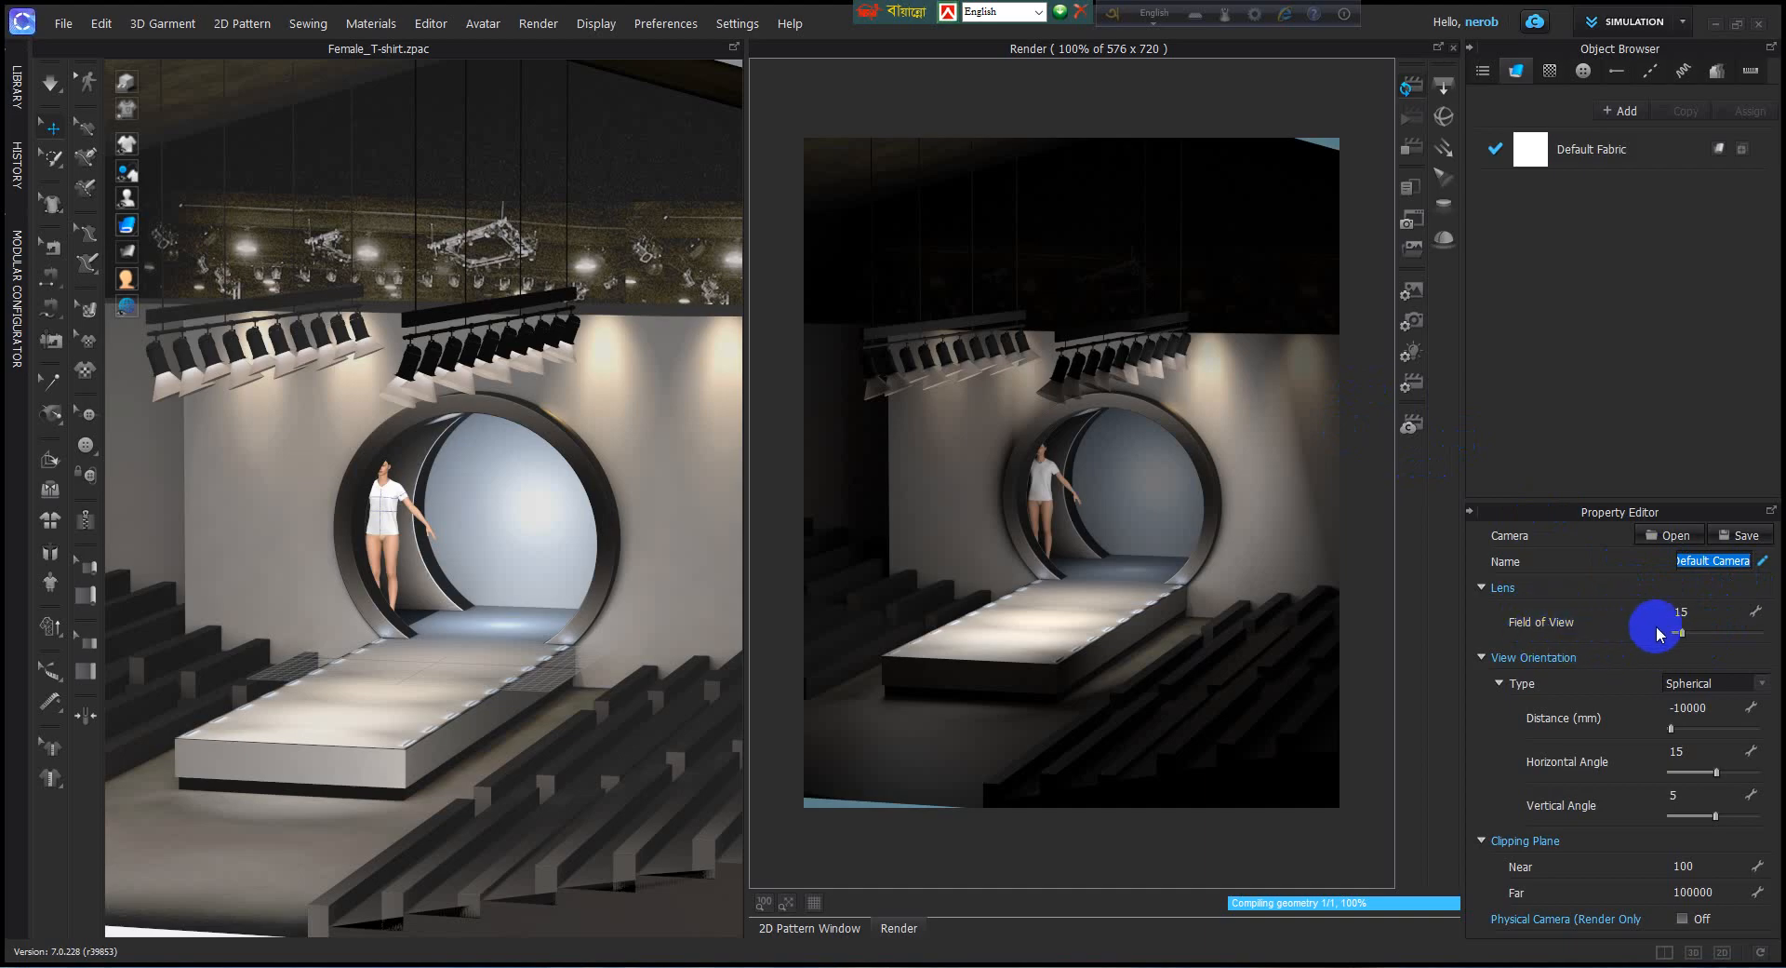
drag(1681, 638, 1677, 643)
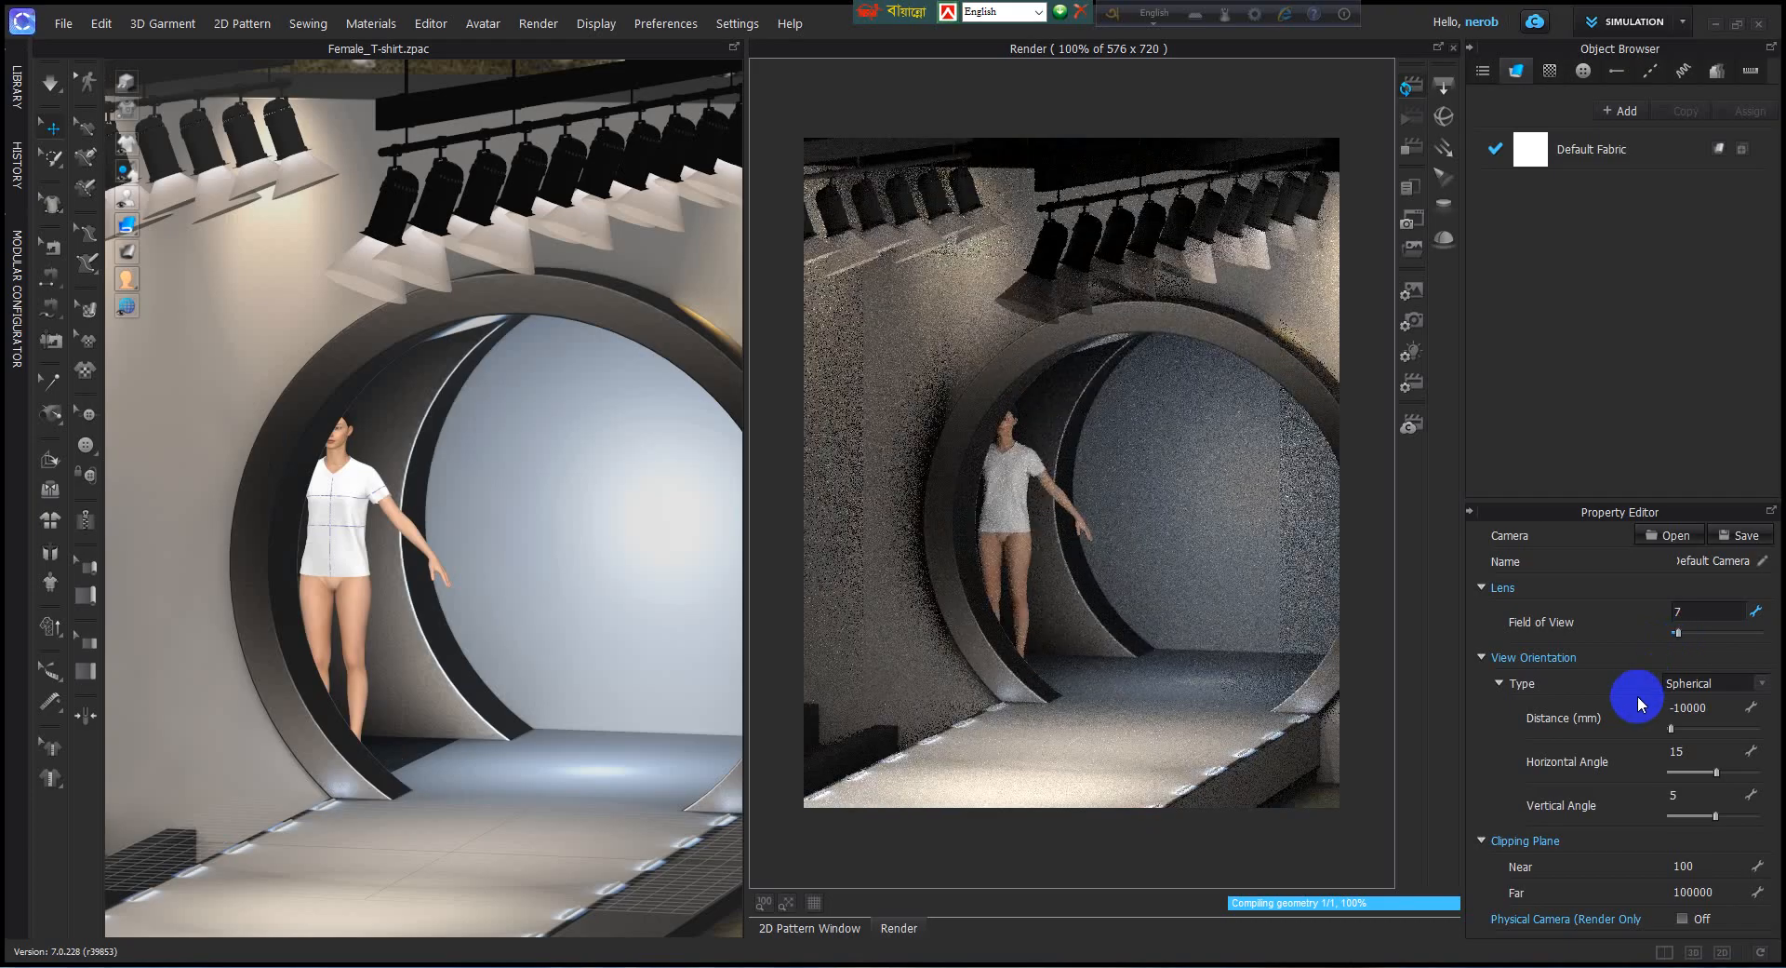
Switch the camera's view orientation type to Absolute, with a horizontal shift of -23 and a vertical shift of -12.
click(1764, 685)
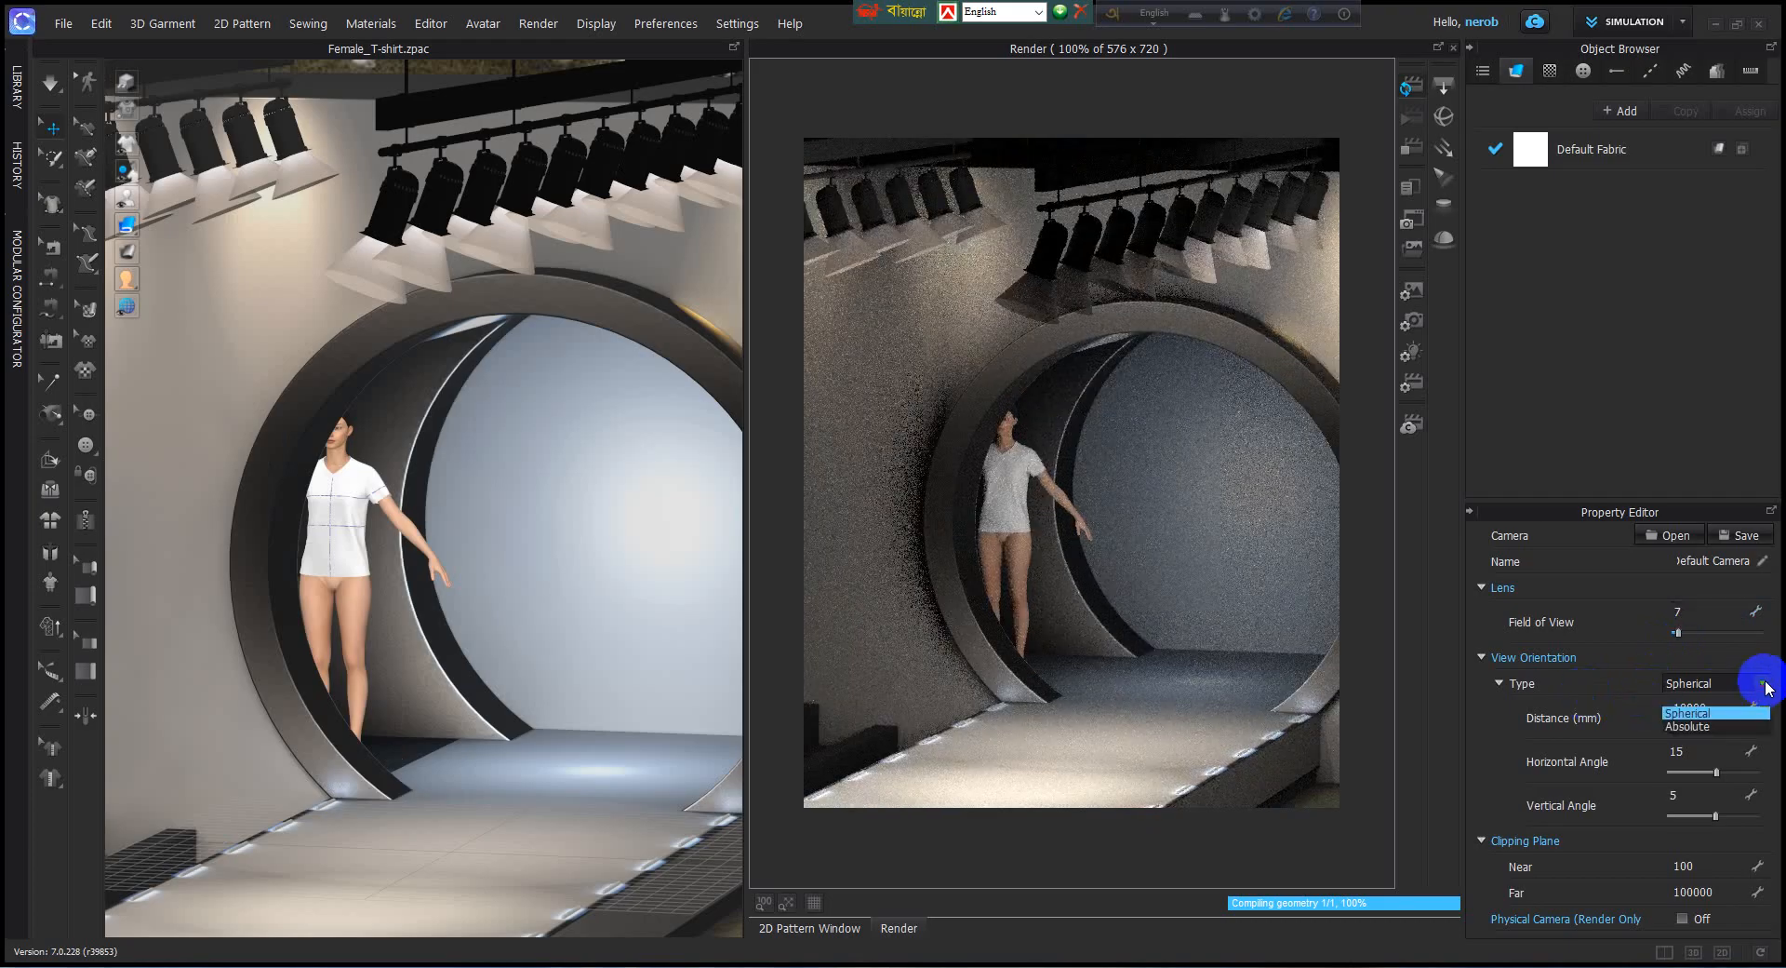
click(1693, 725)
click(1699, 731)
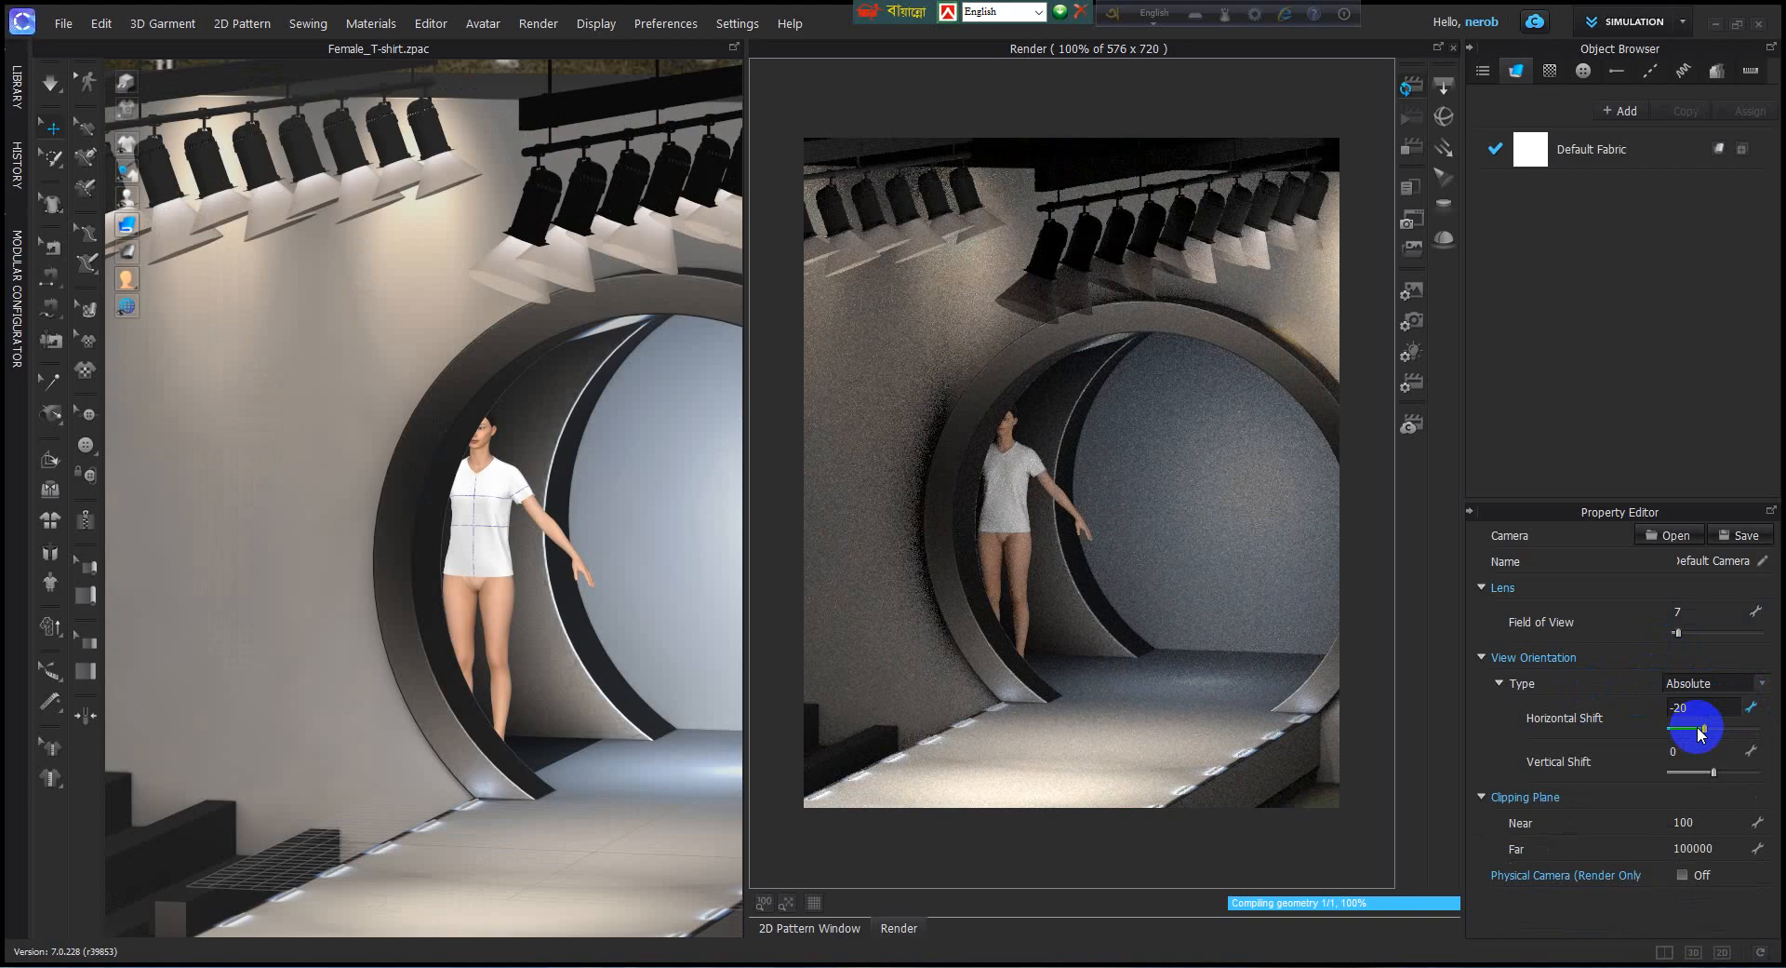
click(1763, 684)
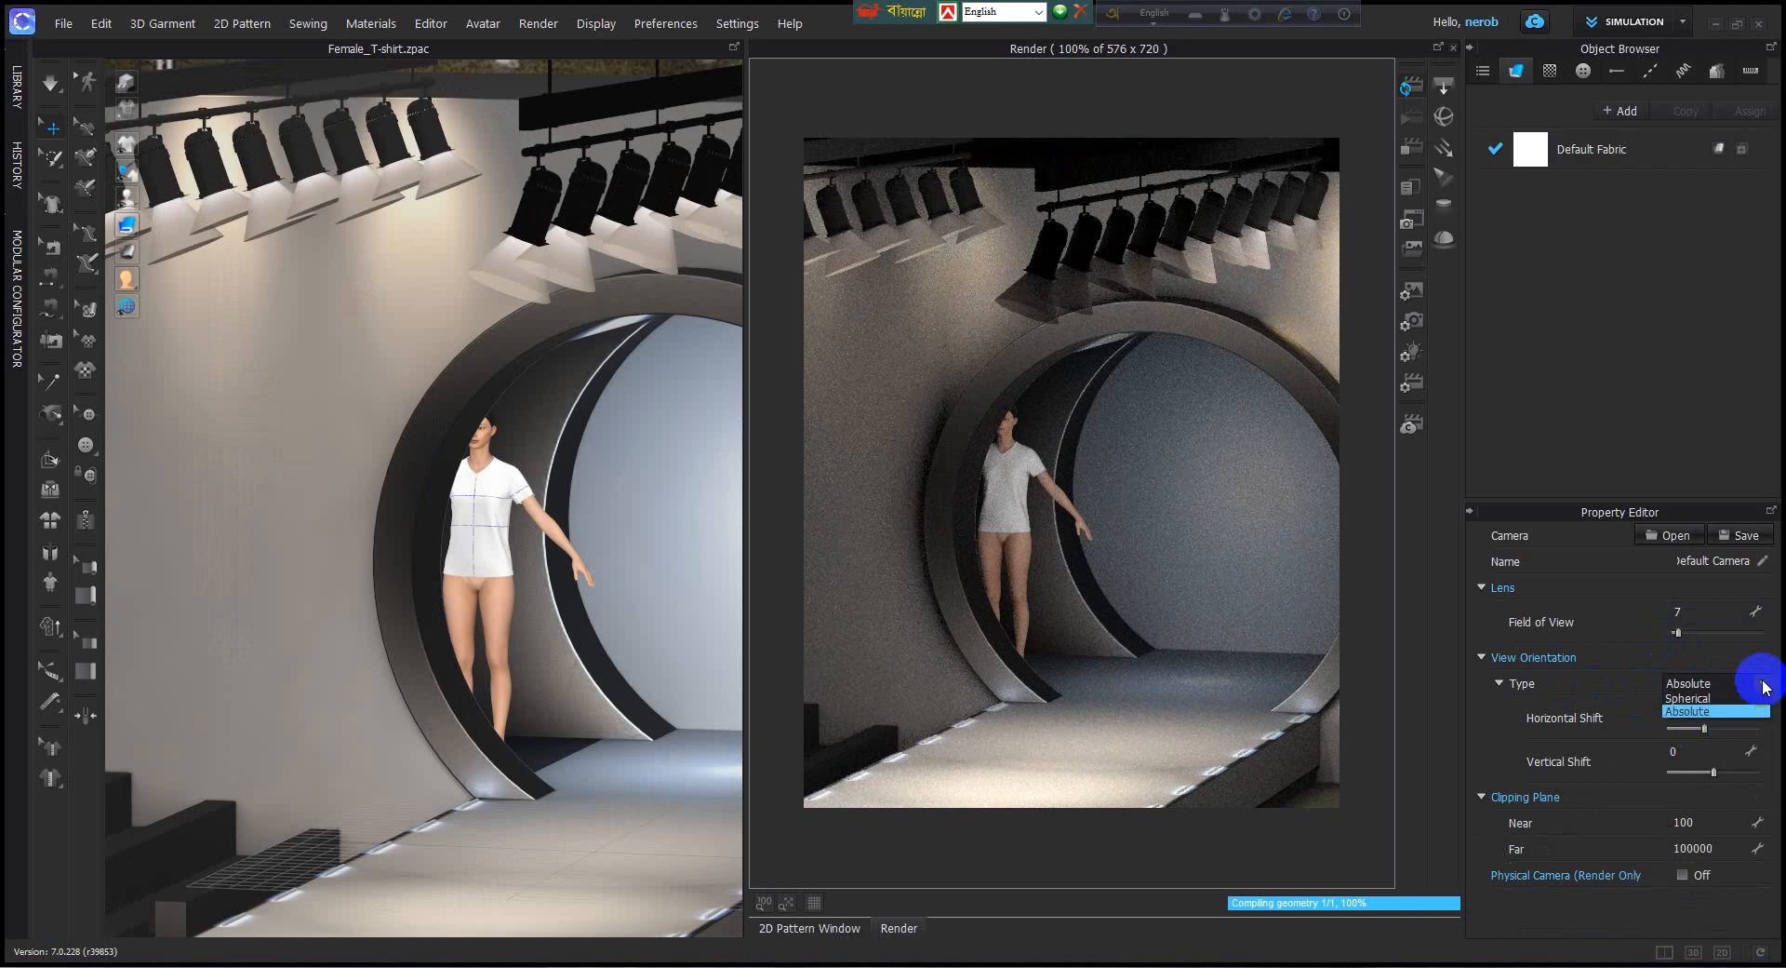
click(1765, 686)
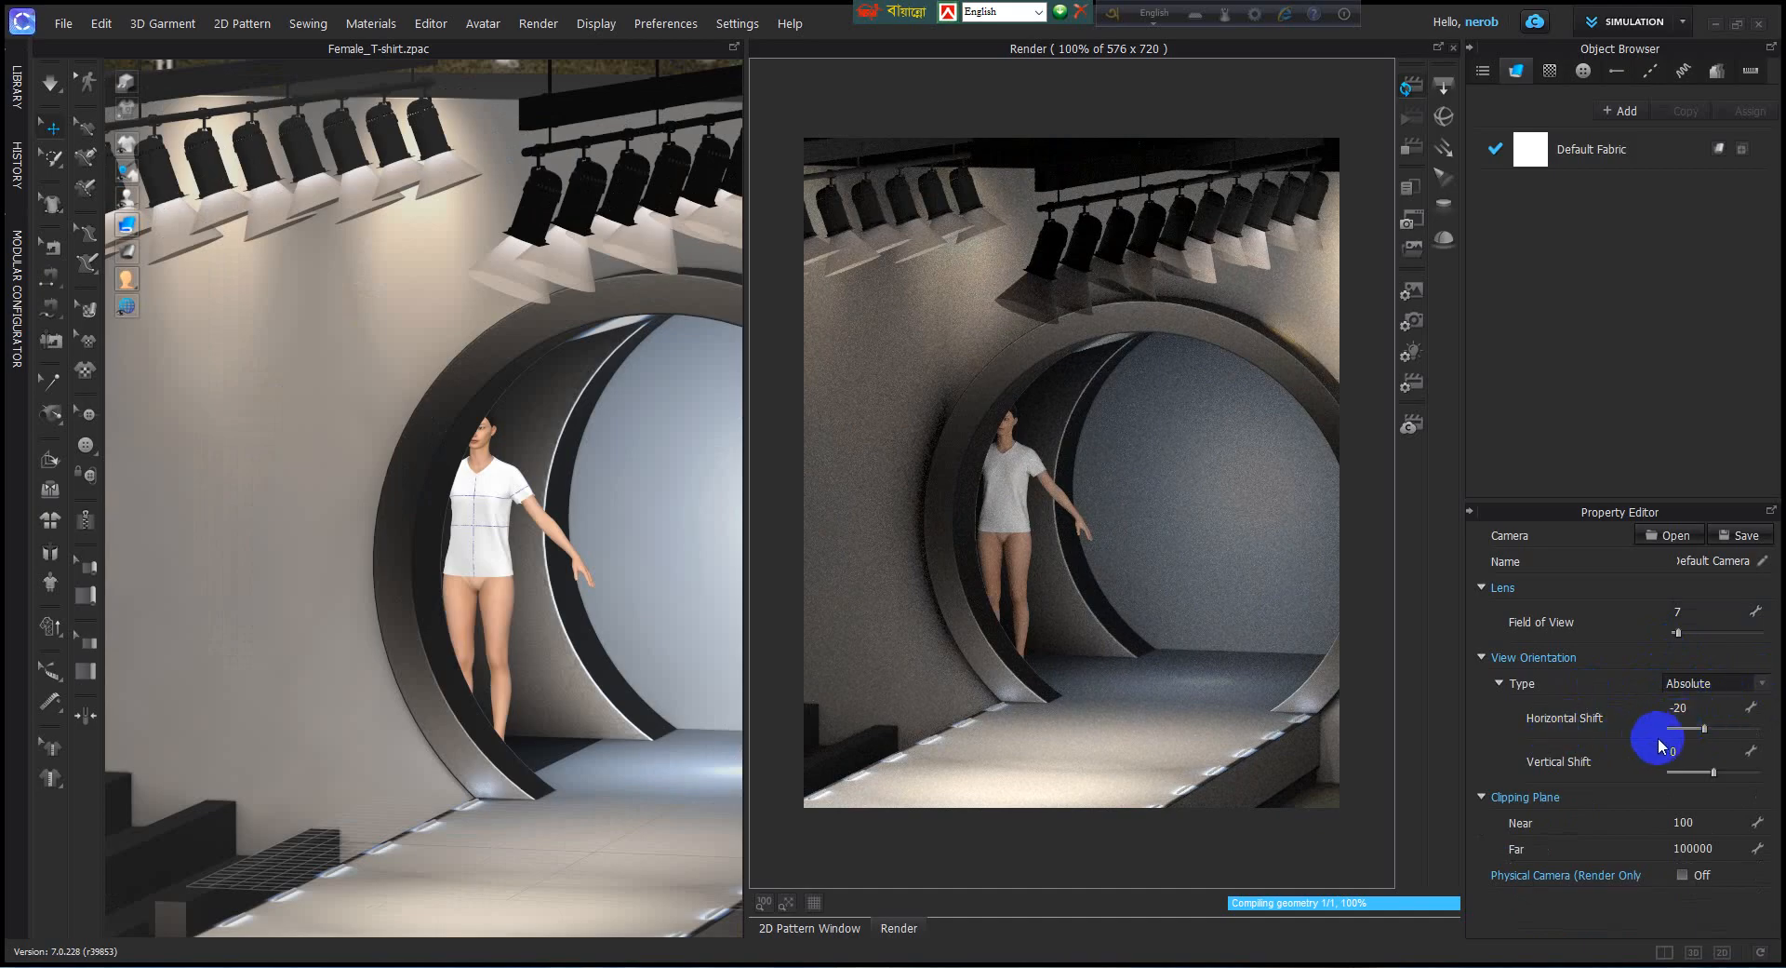
click(1705, 729)
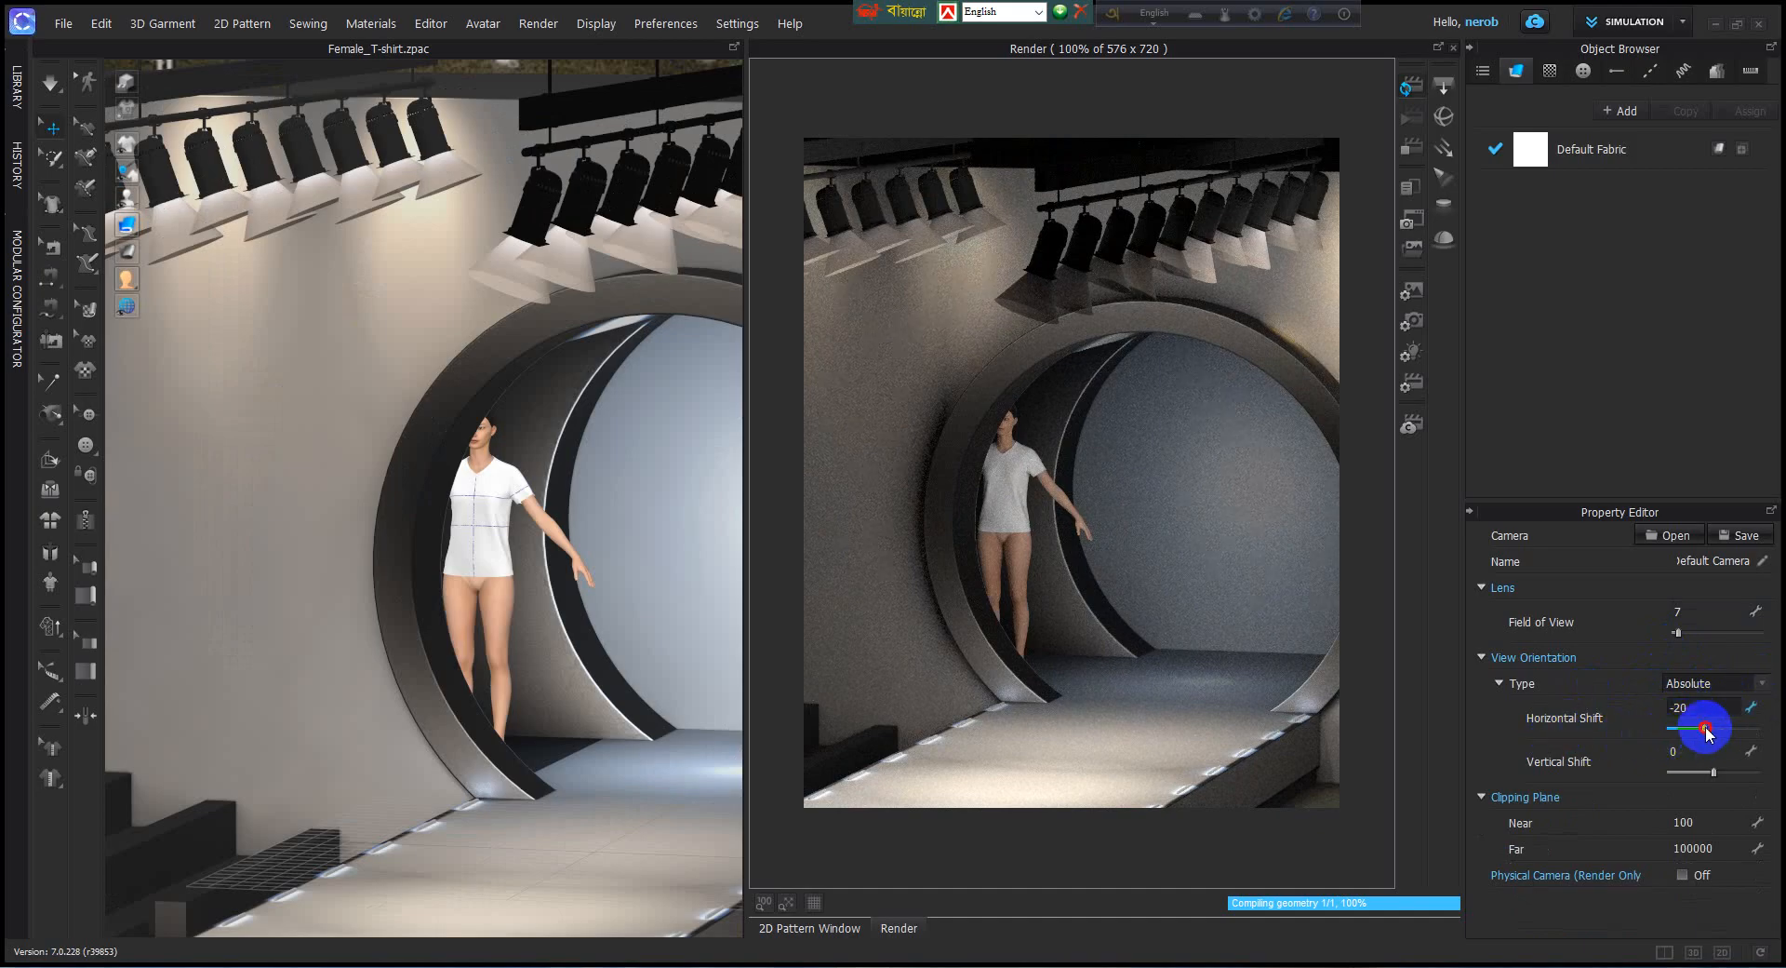
drag(1708, 733, 1703, 730)
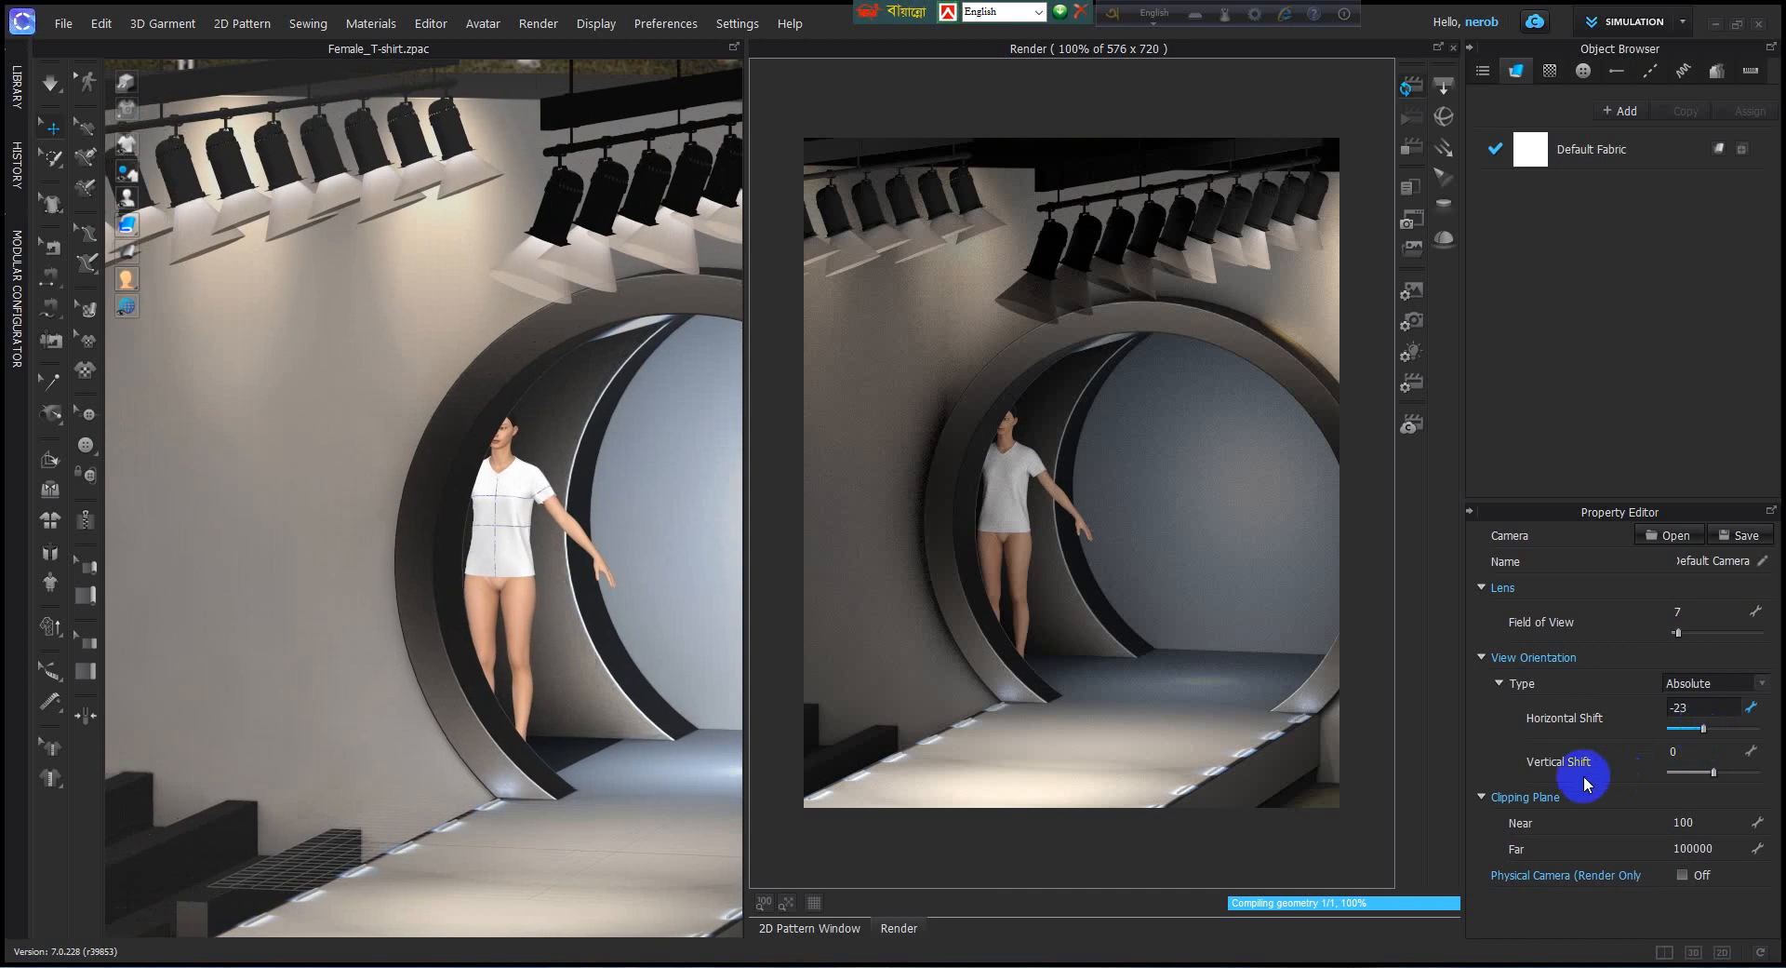
click(1701, 772)
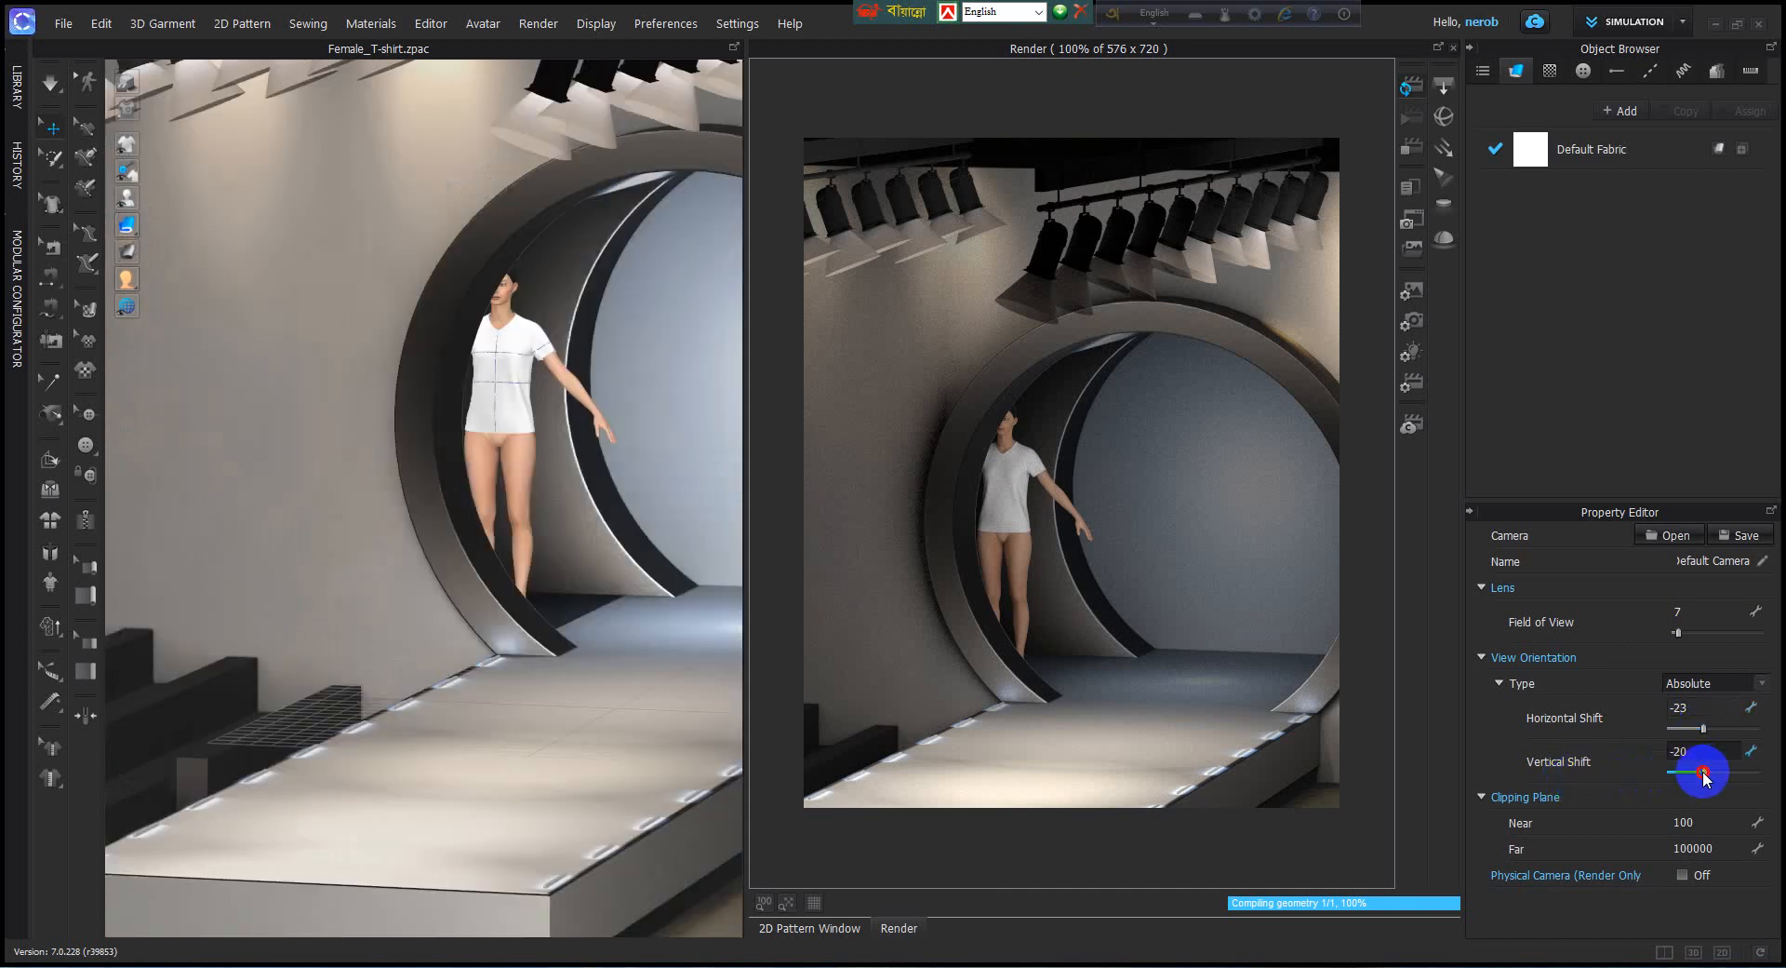
drag(1702, 772, 1705, 772)
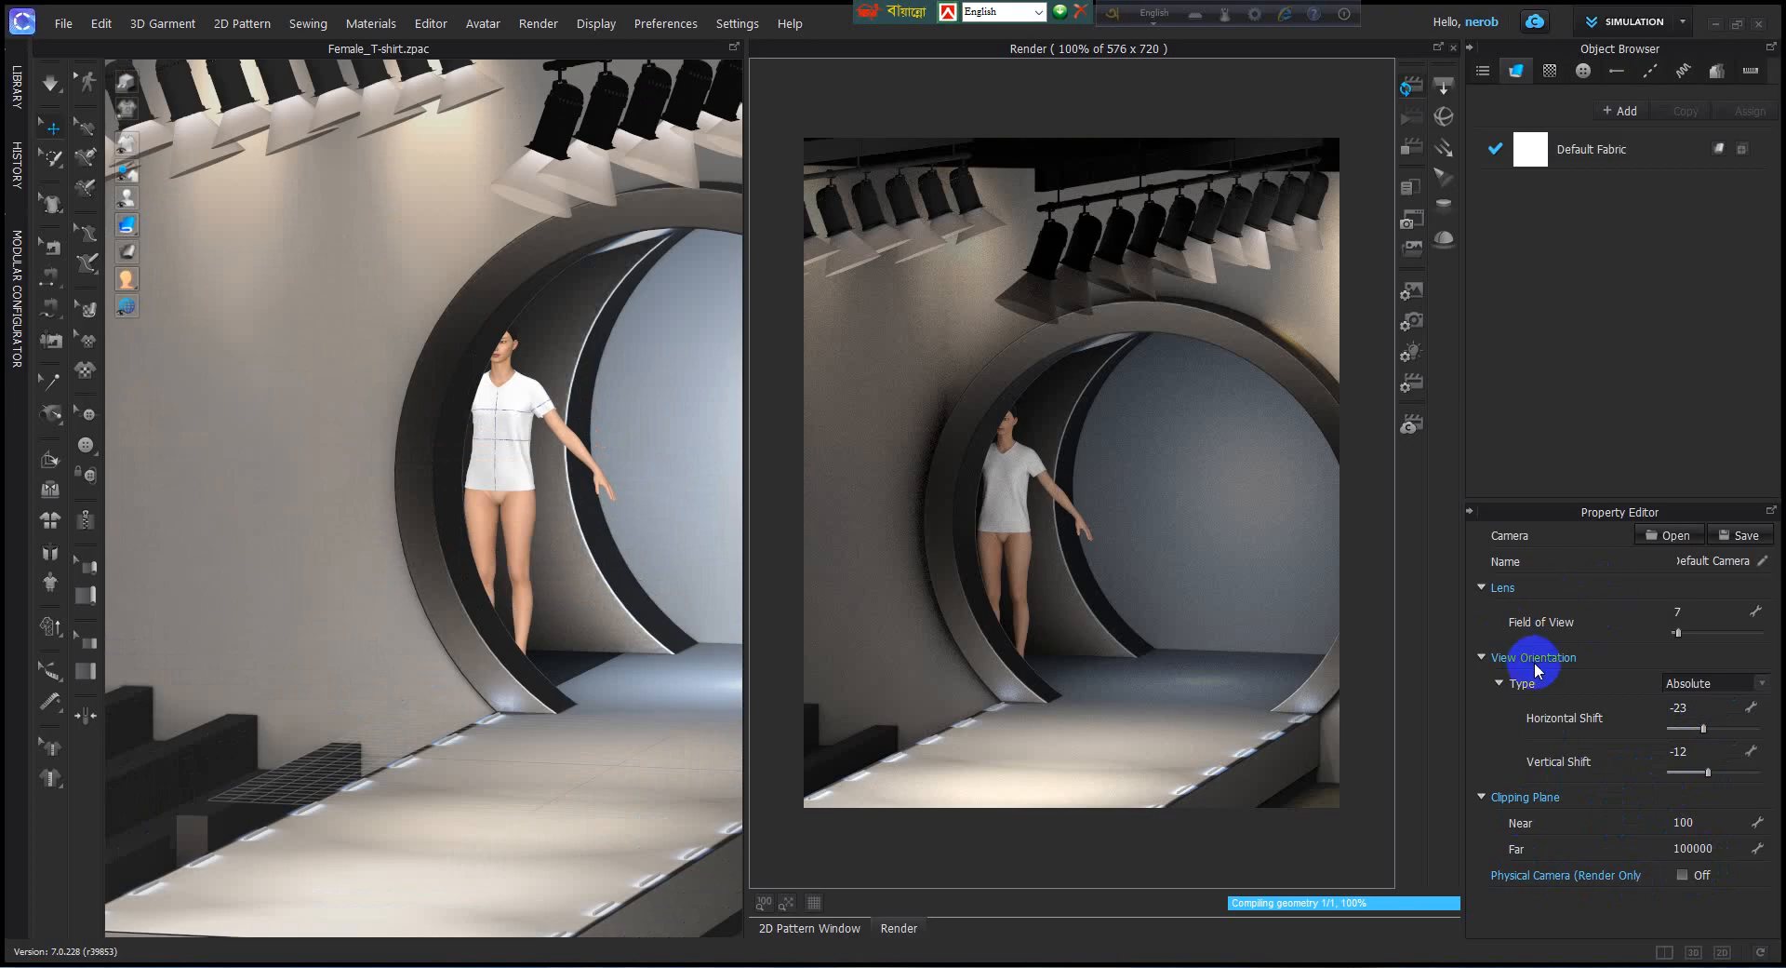
Load Studio_Vivid.hdr from the HDRI folder as the dome light's environment map.
click(1411, 354)
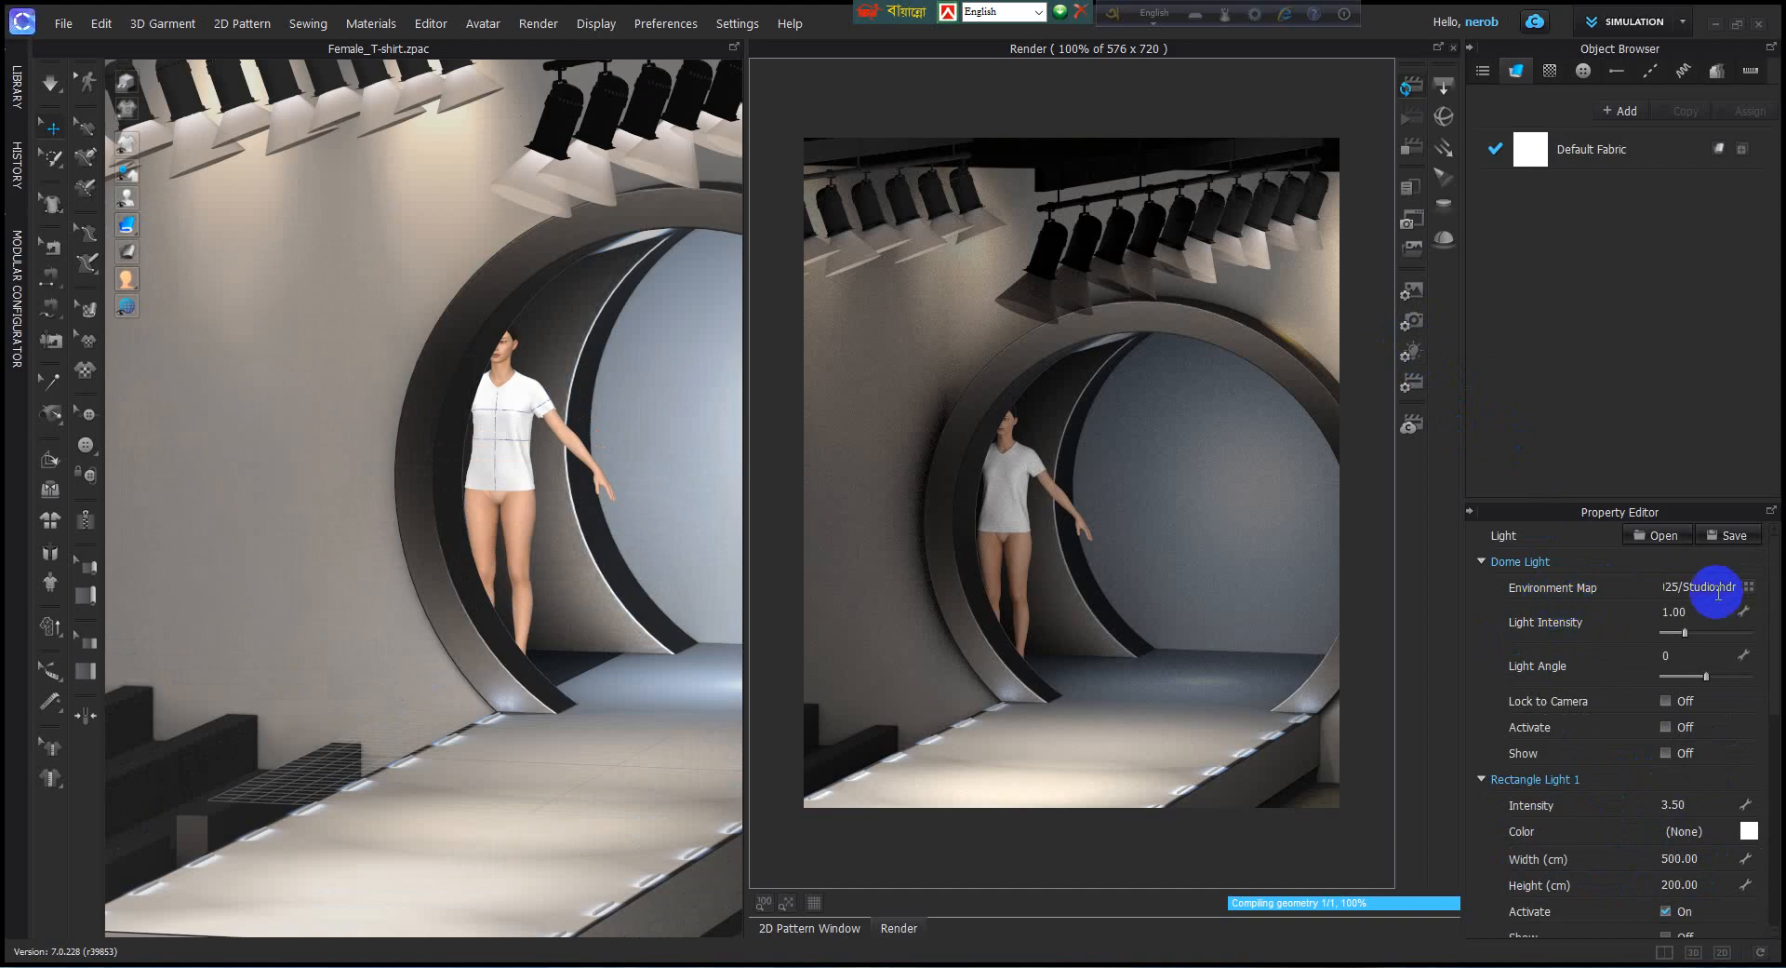
click(1753, 588)
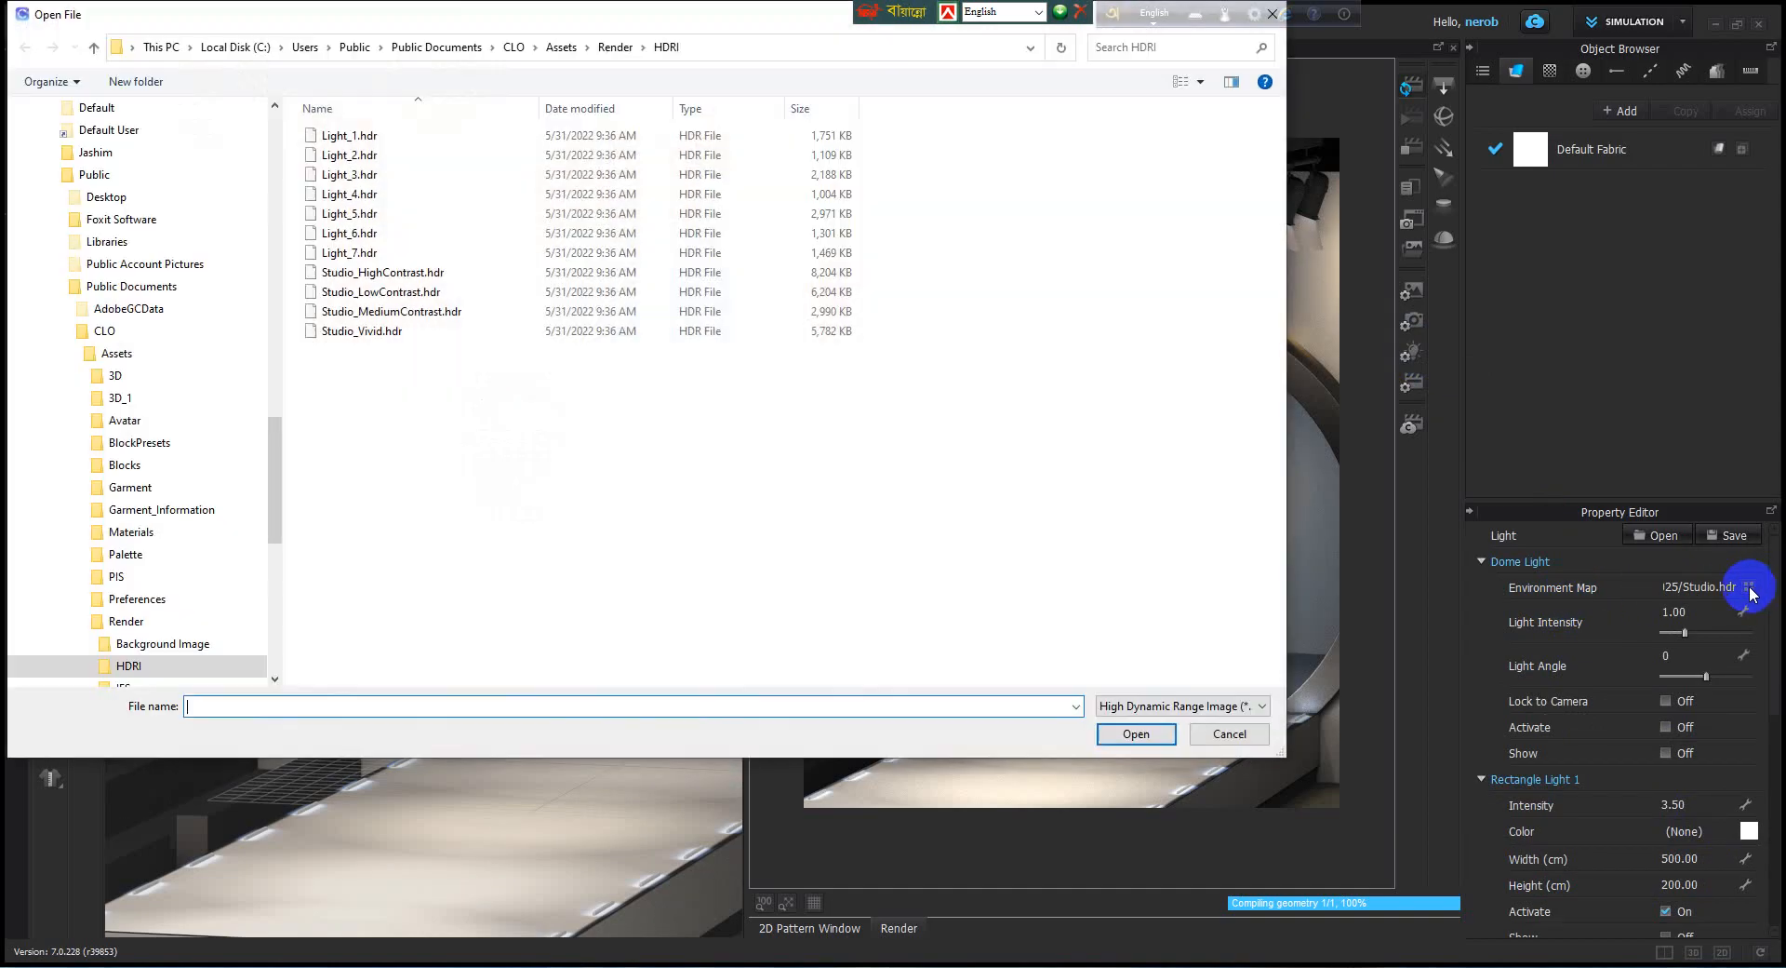
click(377, 334)
click(1158, 734)
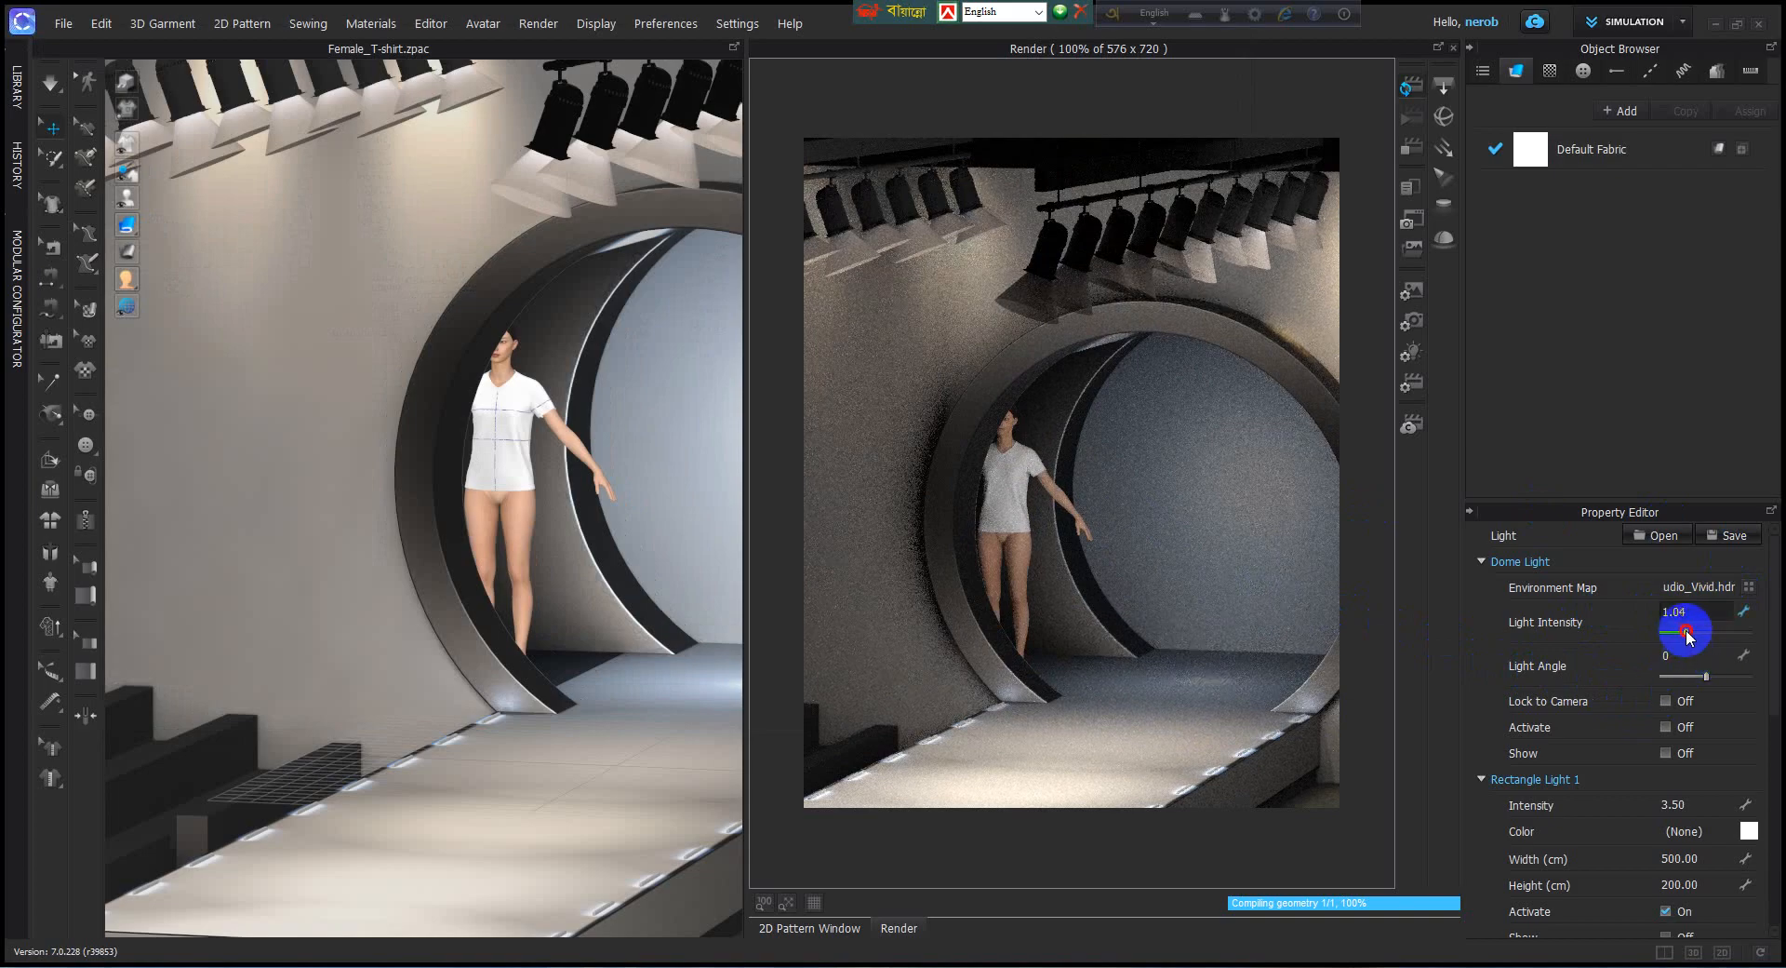
Set the dome light's intensity to 1.84 and its light angle to -2.
mouse_move(1687, 633)
mouse_down()
mouse_move(1744, 633)
mouse_move(1708, 642)
mouse_up()
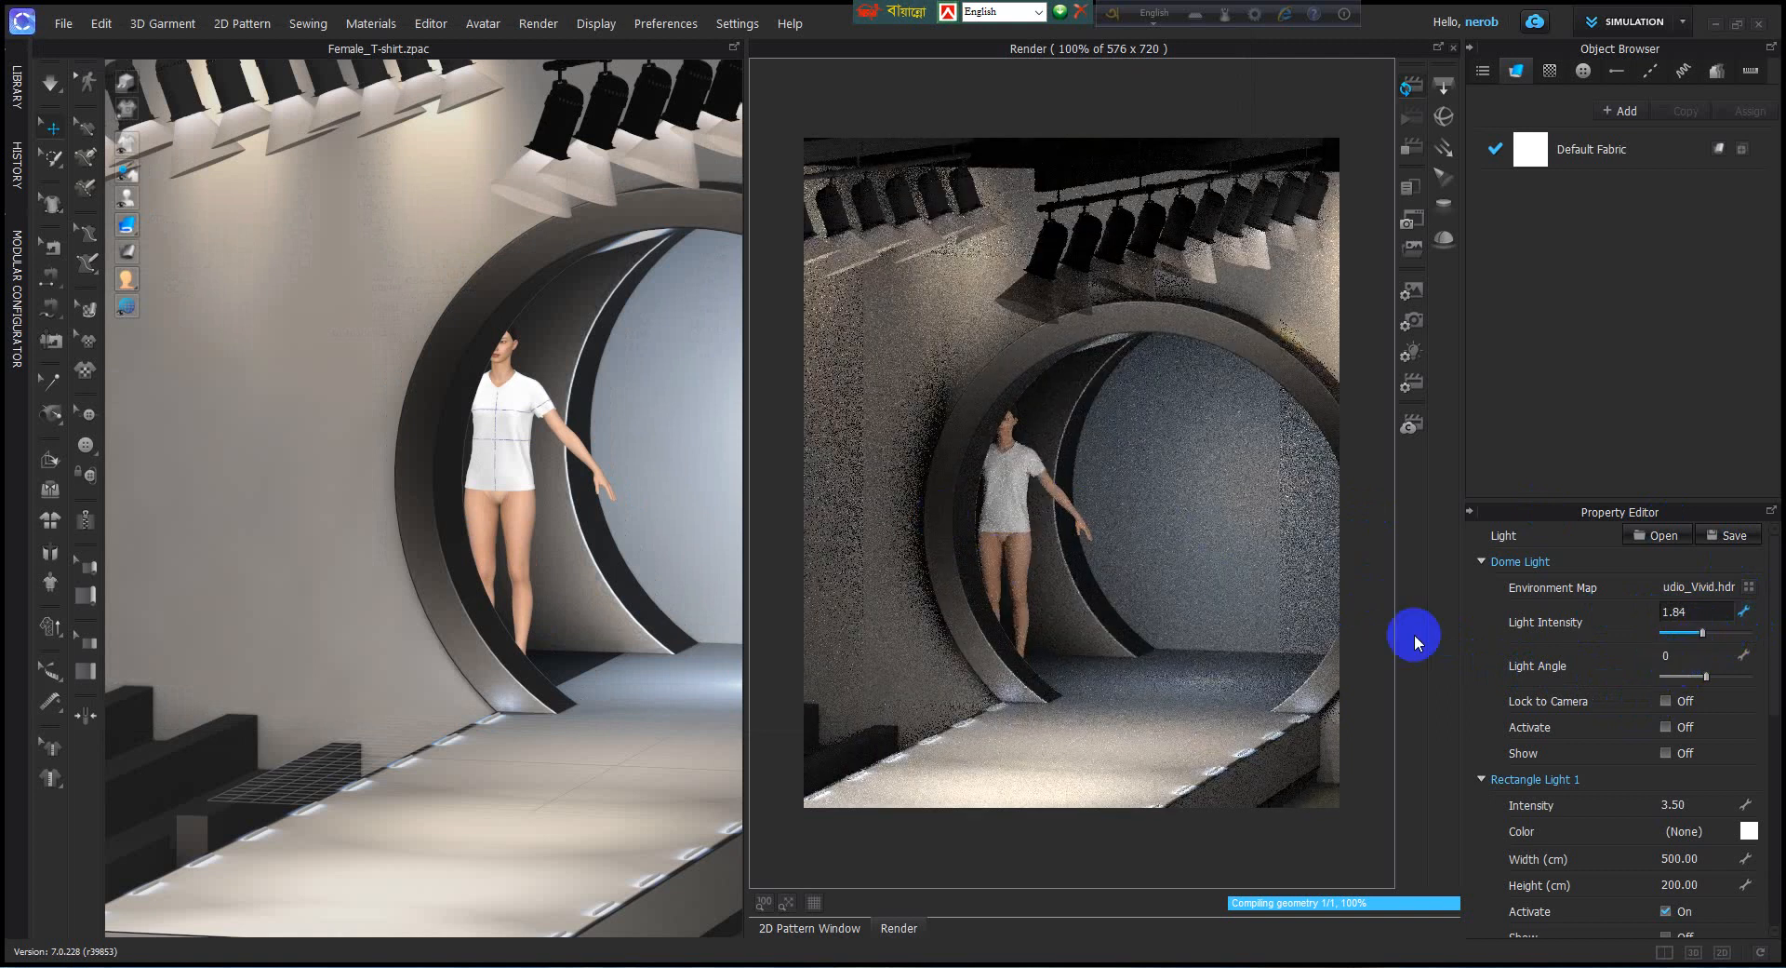
drag(1705, 677, 1682, 686)
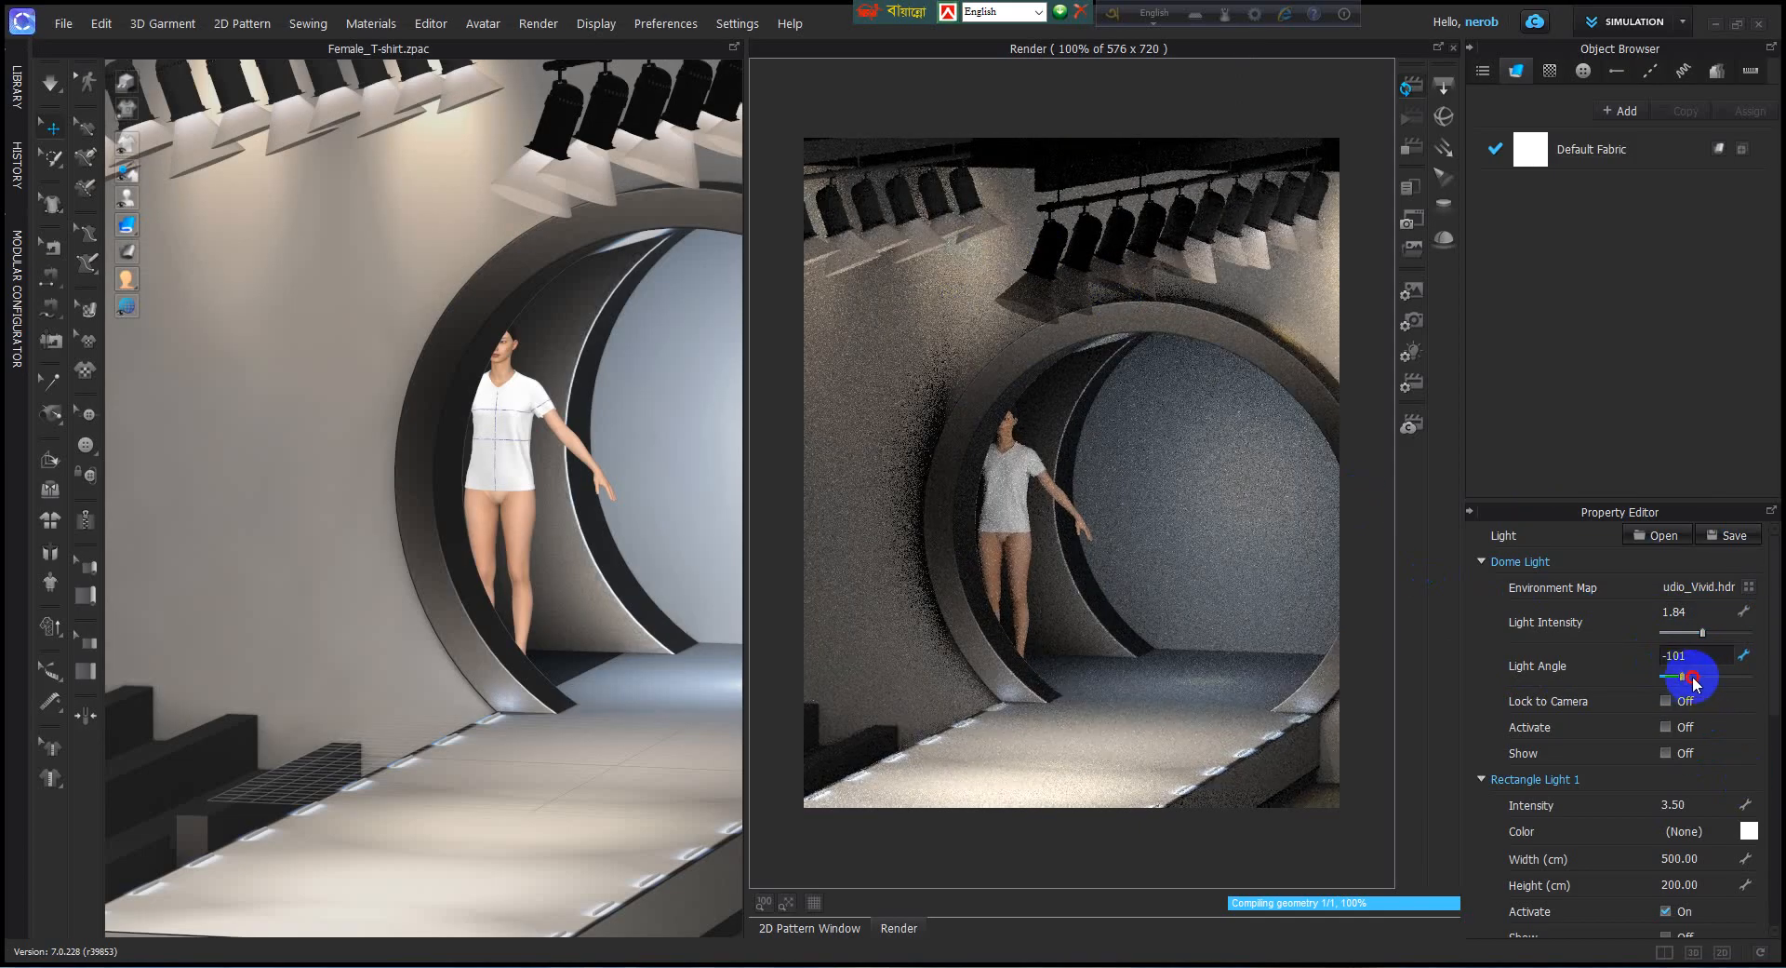
drag(1686, 687, 1706, 686)
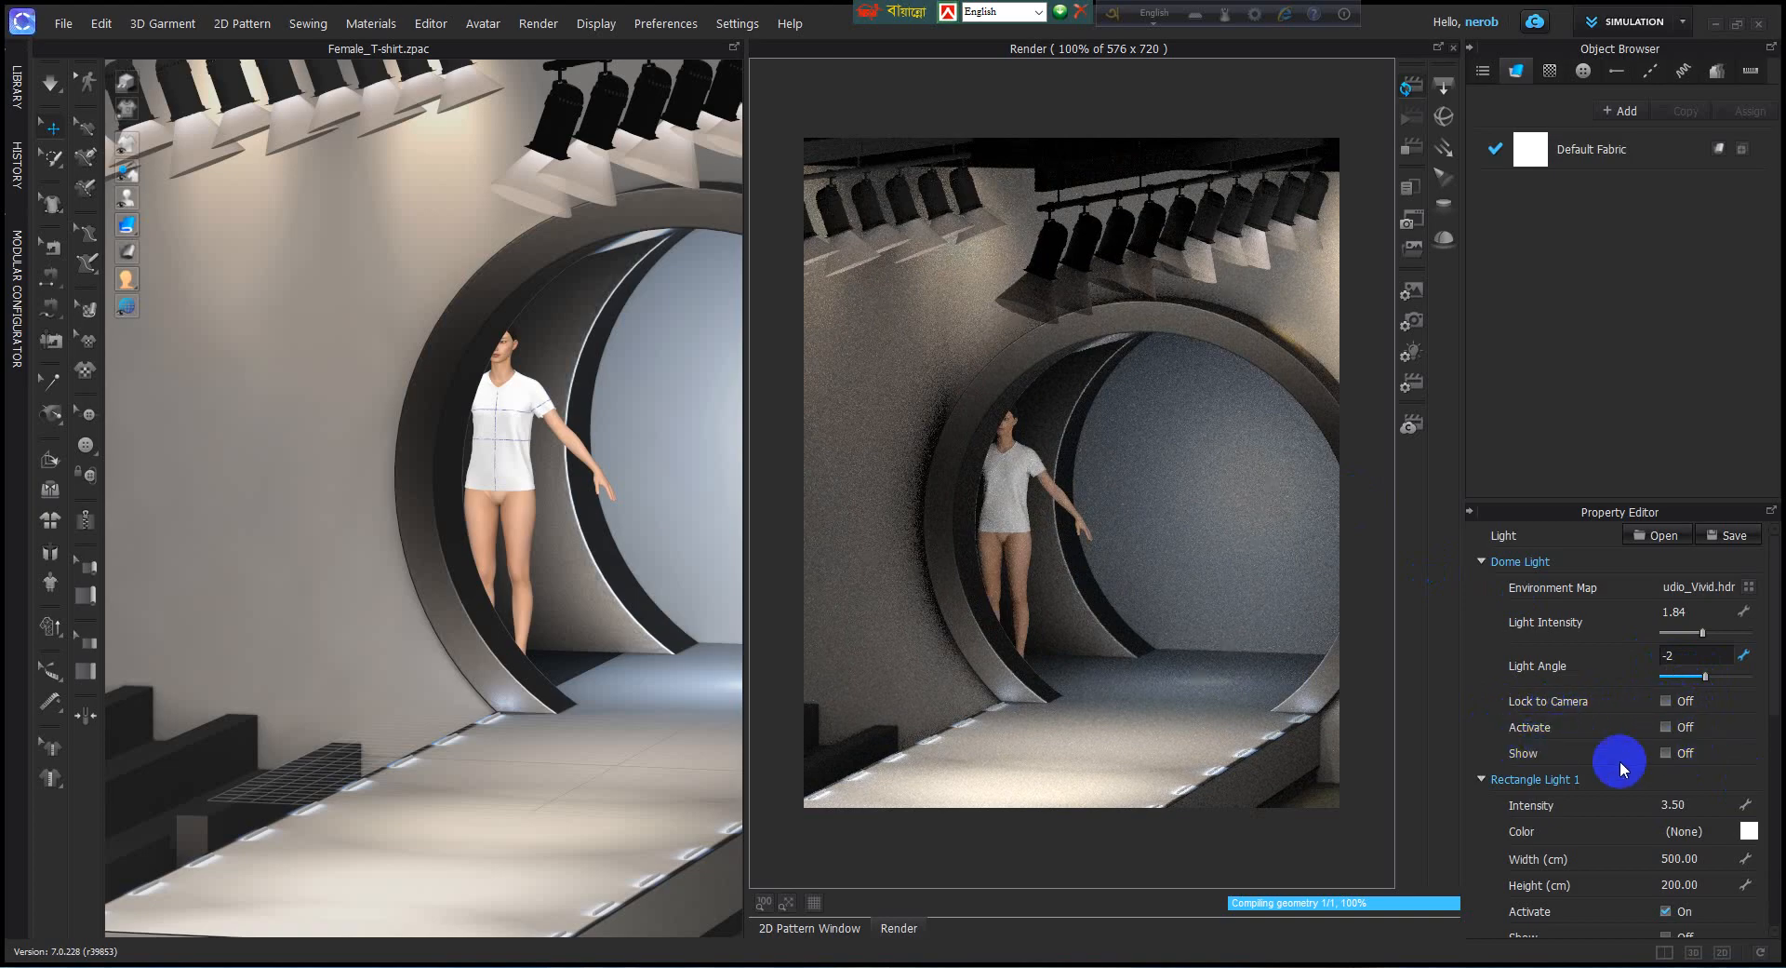
Set the intensity of Rectangle Light 1 to 4.
scroll(1671, 790, down, 1)
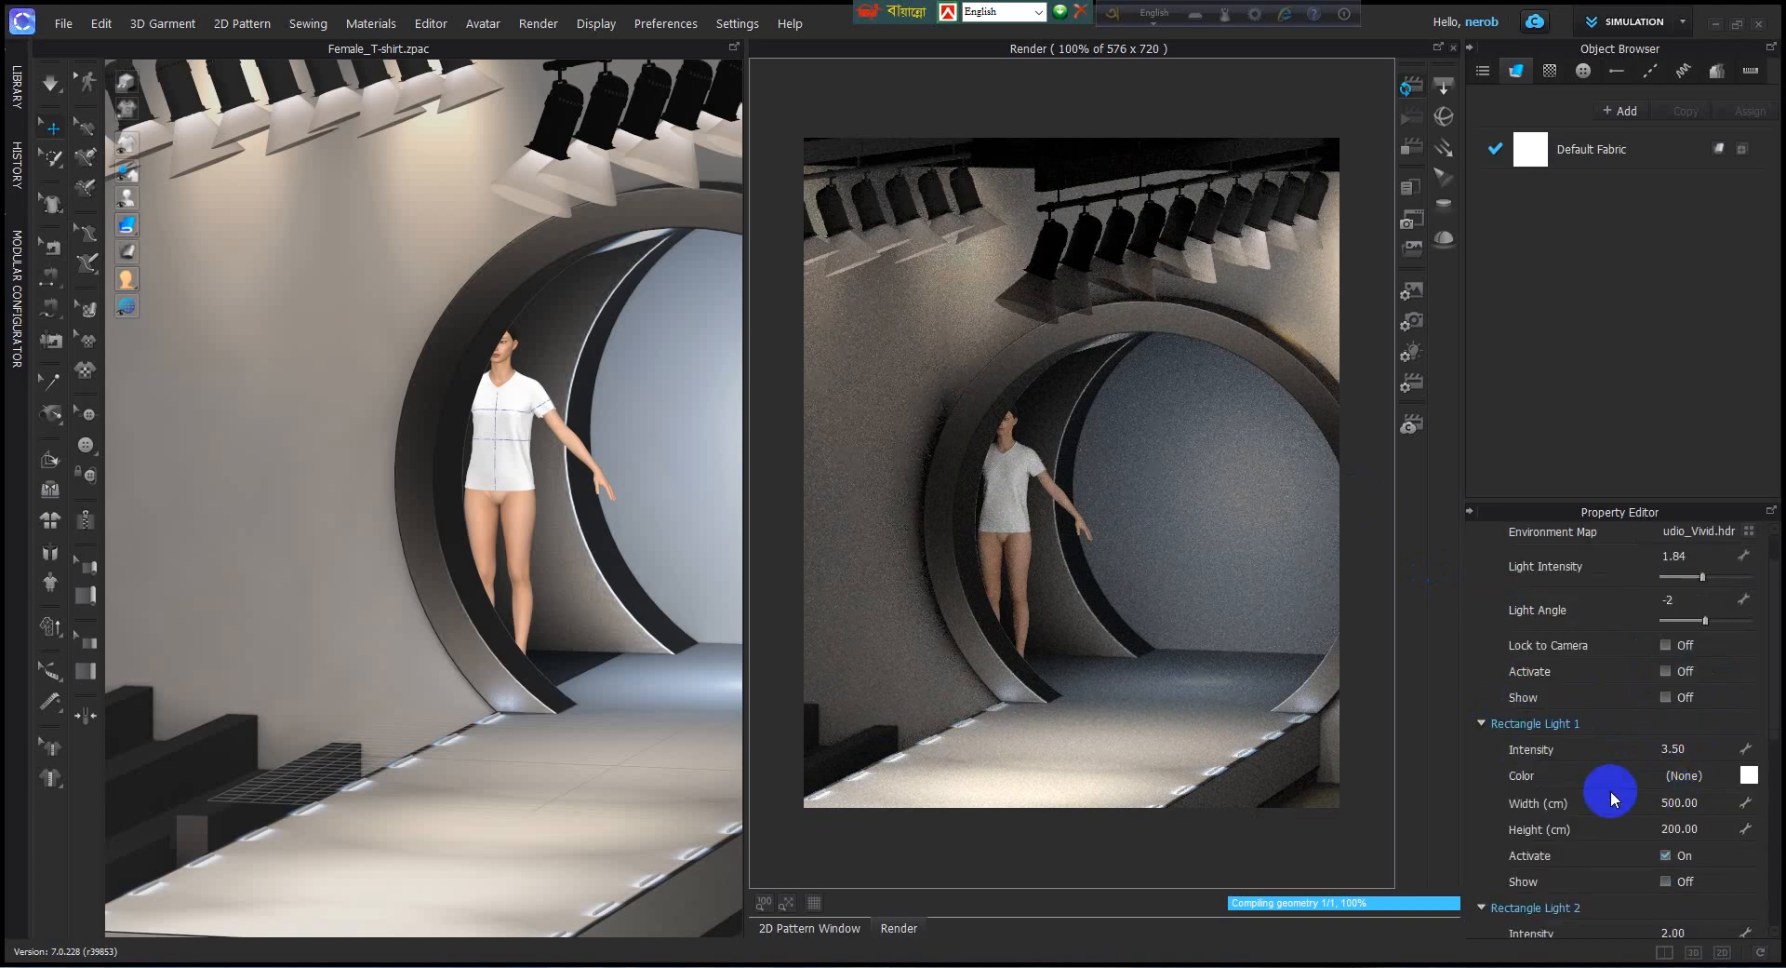
click(1694, 749)
click(1700, 748)
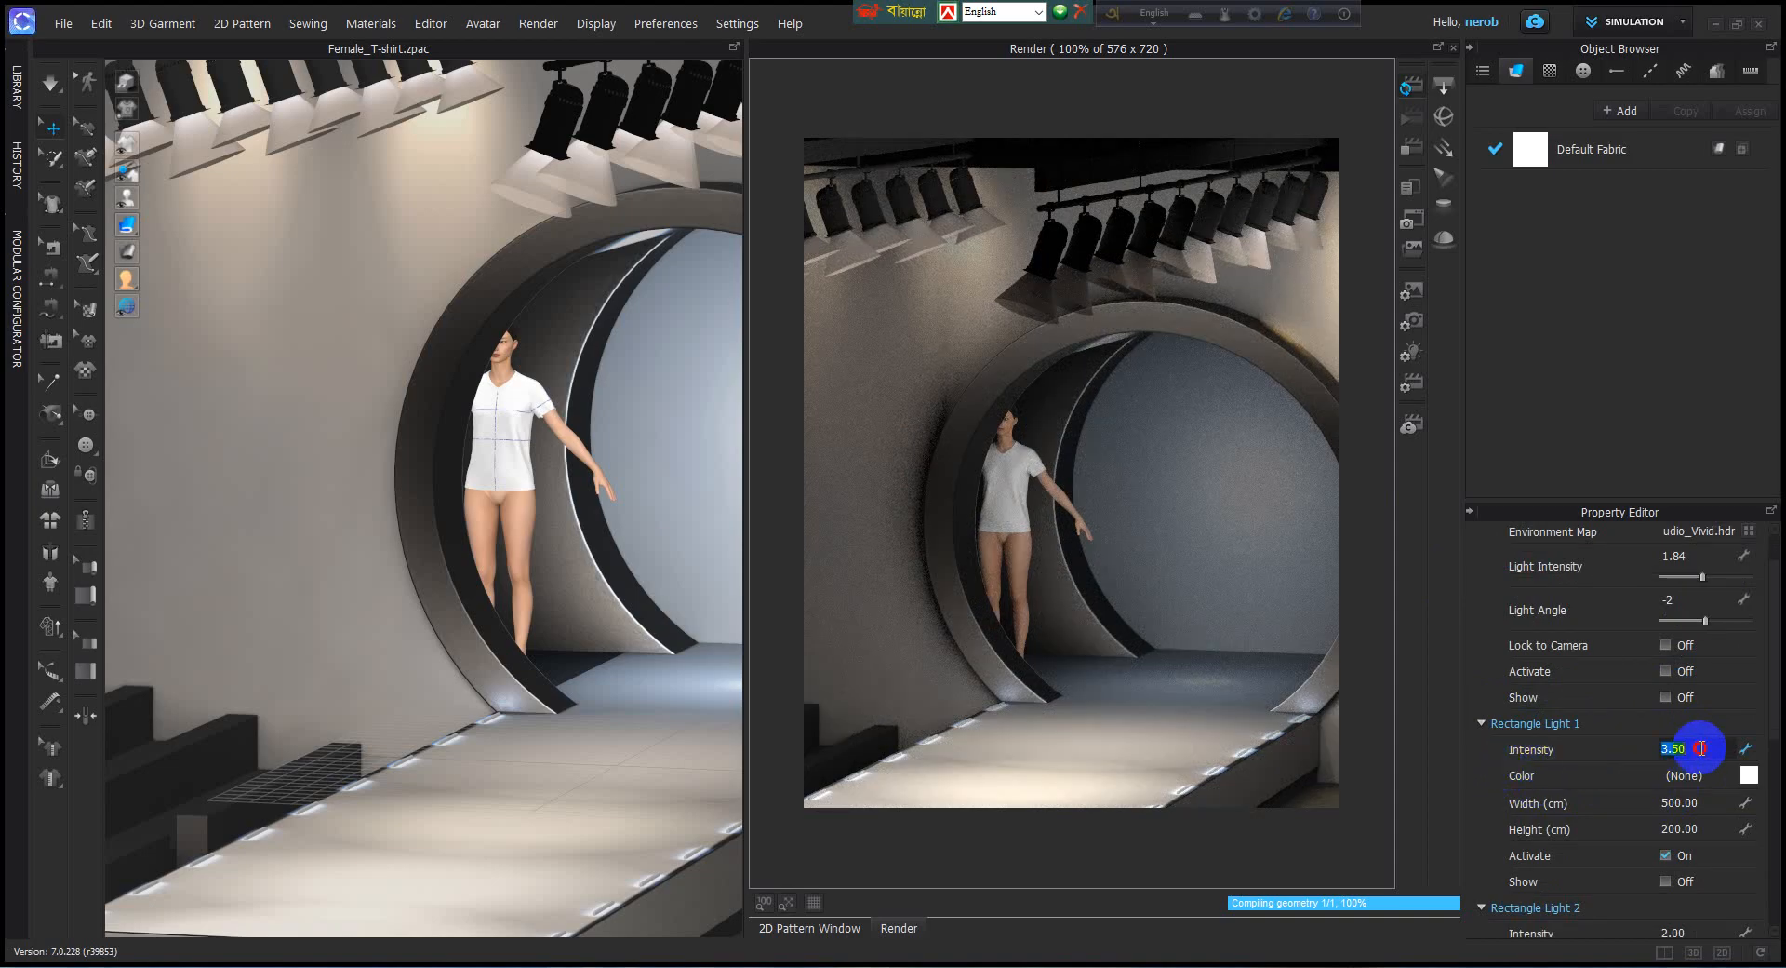
drag(1702, 748, 1570, 766)
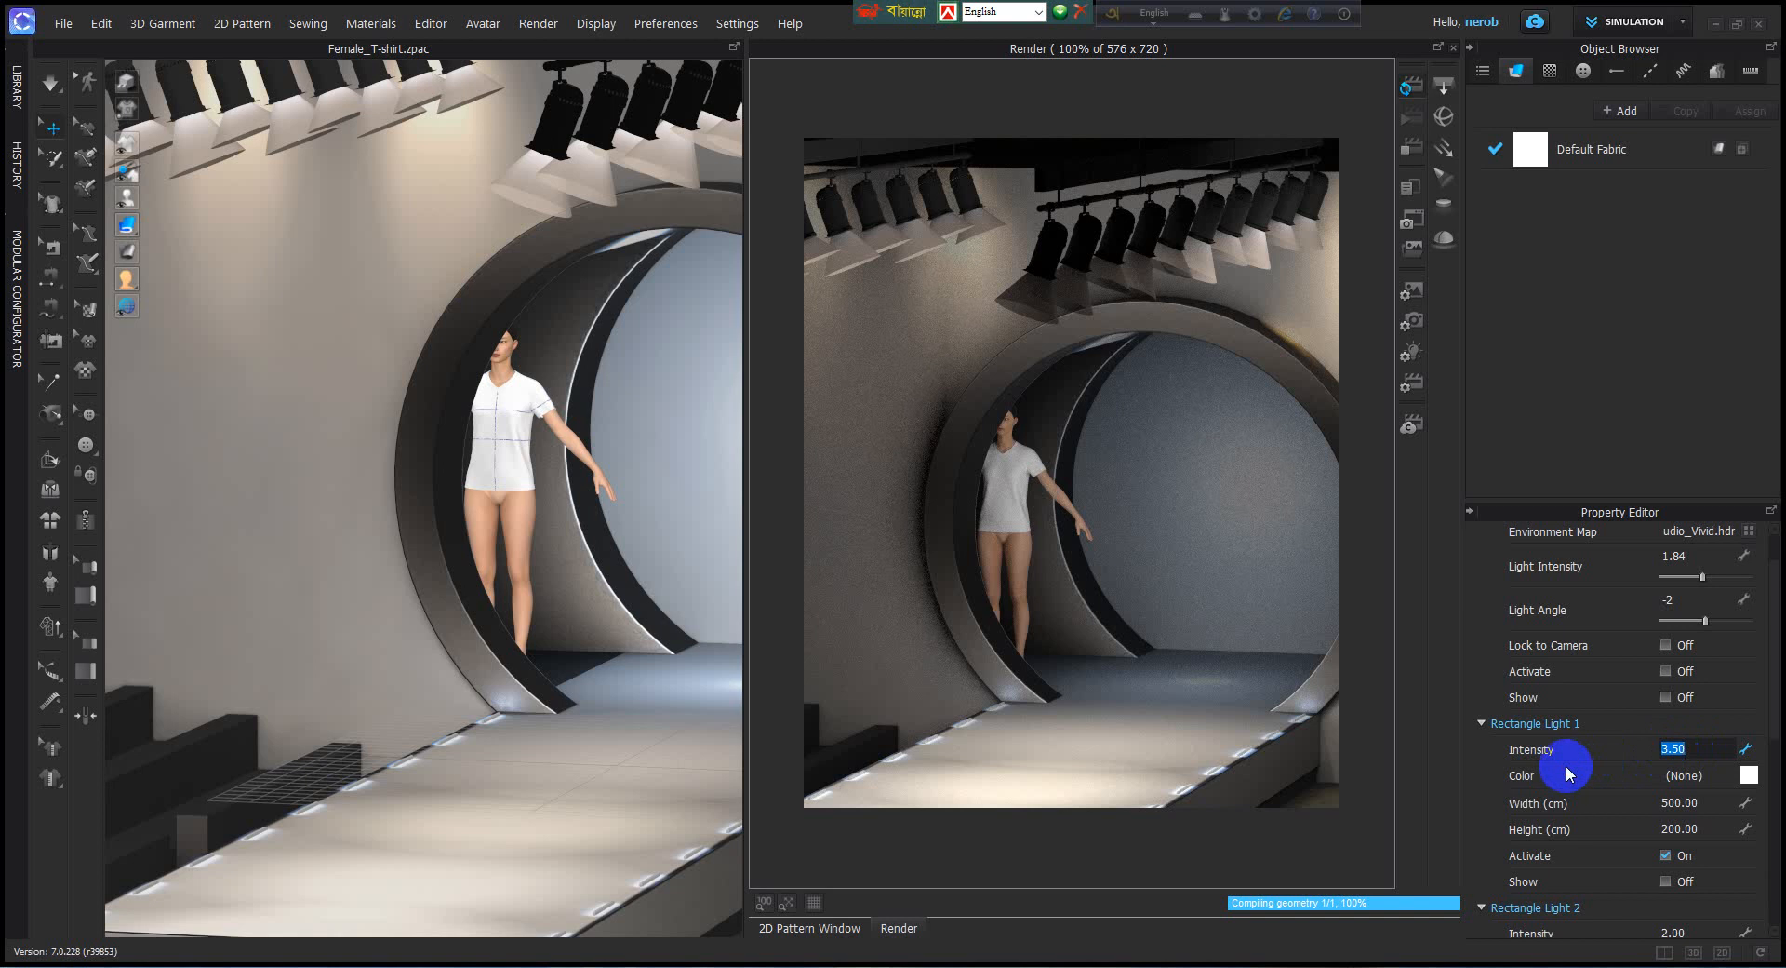
text(4)
Keep white (FFFFFF) as the color of Rectangle Light 1, with the color picker's hue at 159.
click(1749, 775)
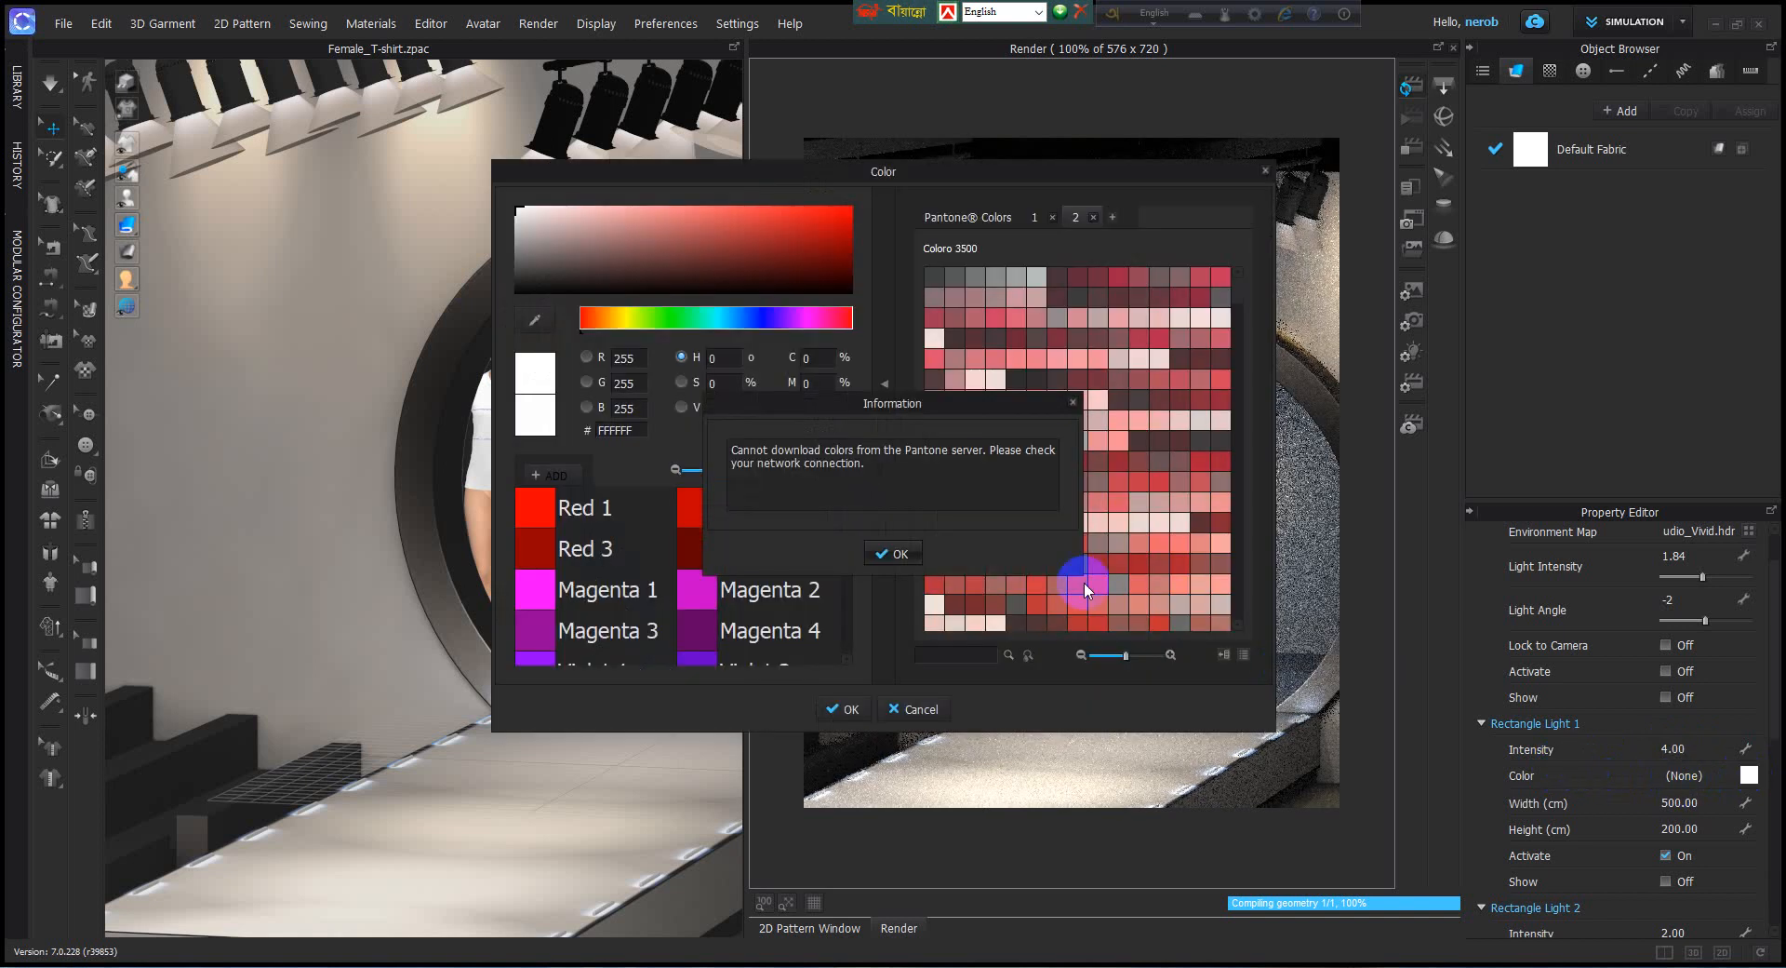
click(892, 555)
click(702, 319)
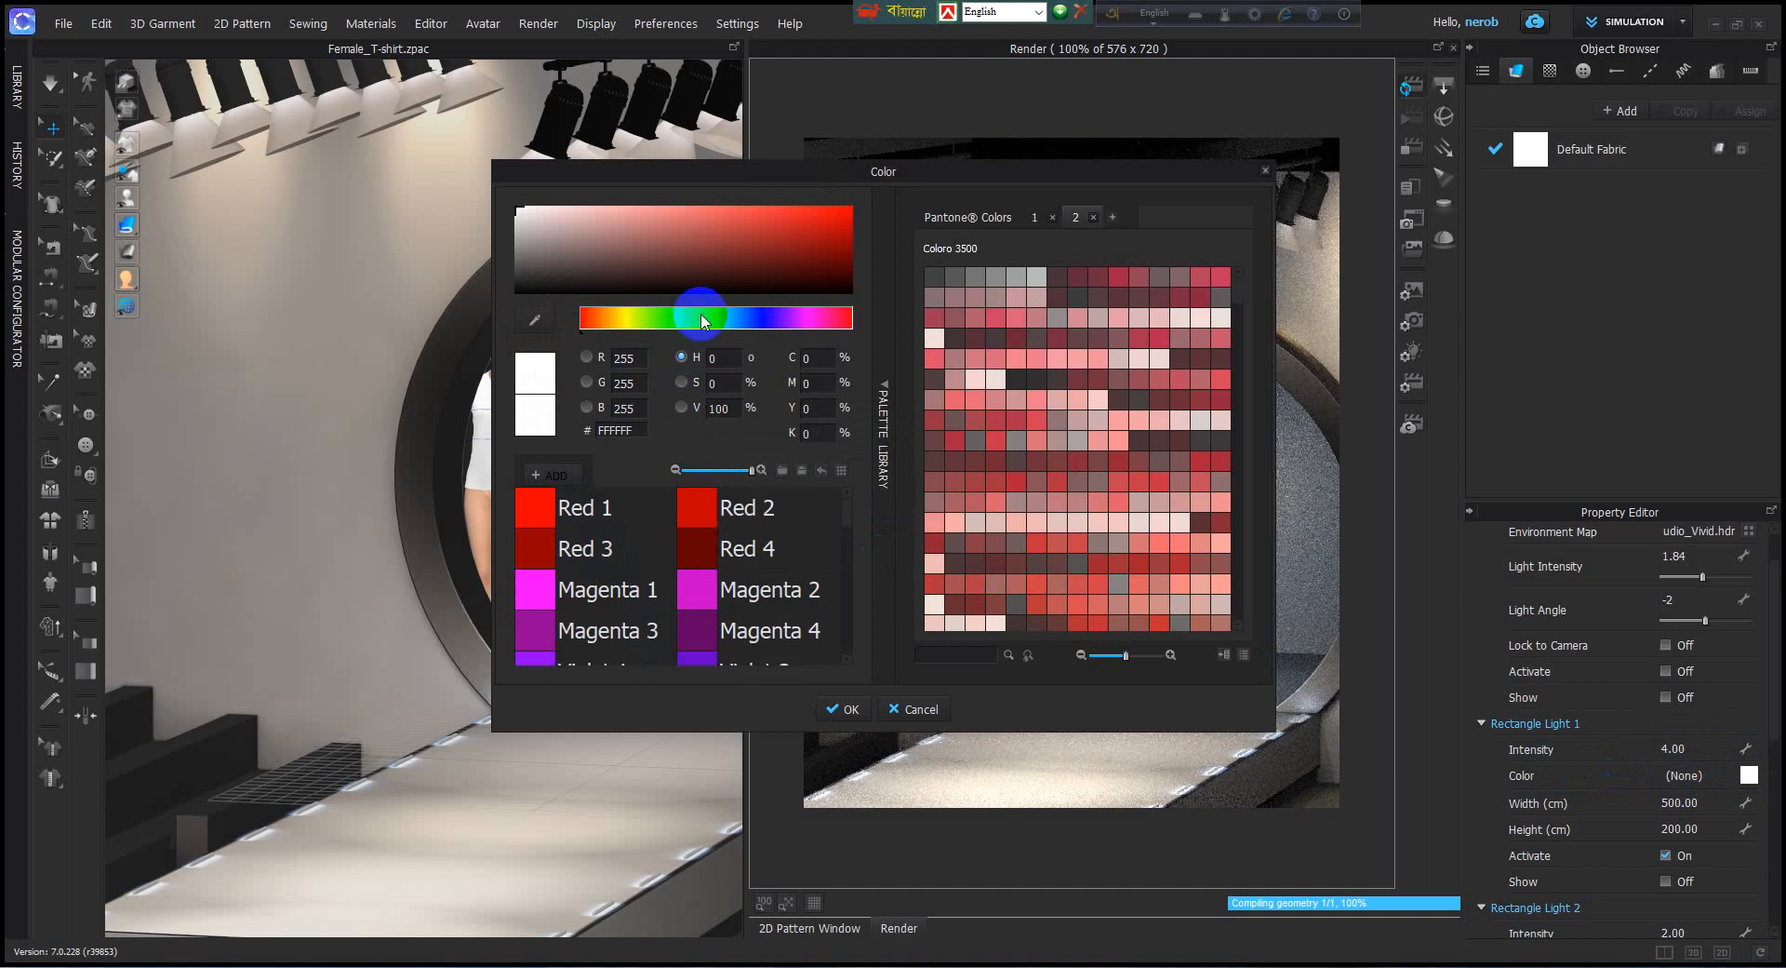
click(843, 709)
click(1217, 797)
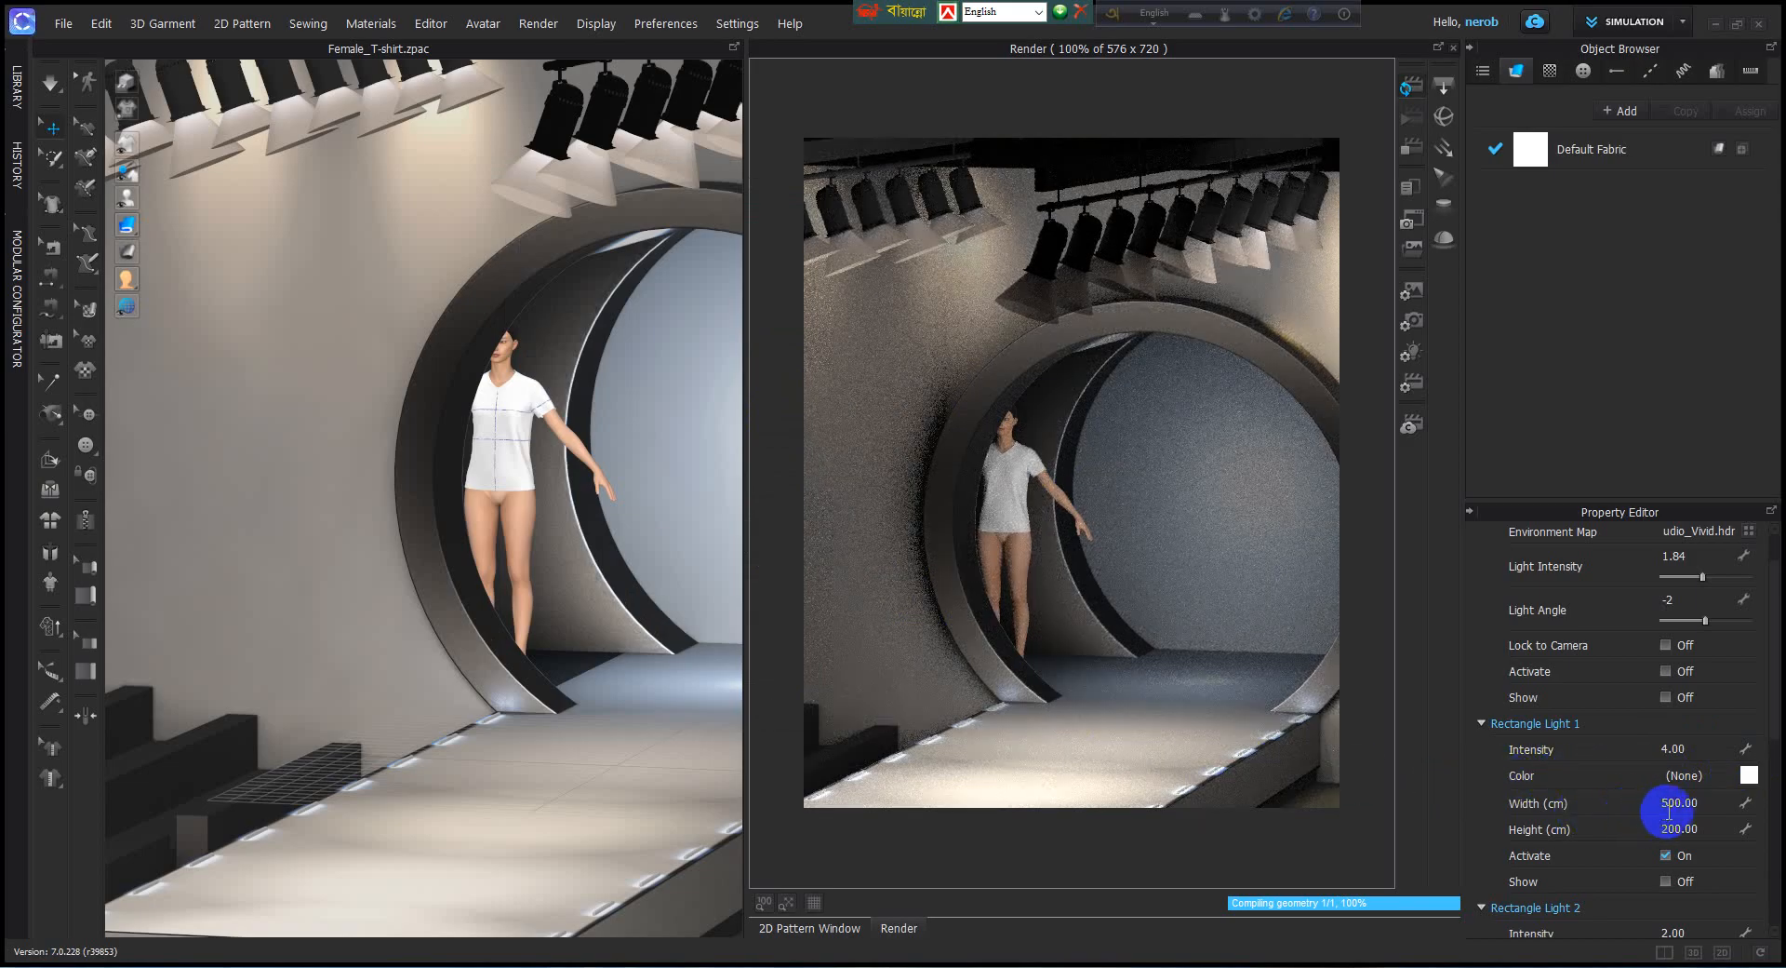
Examine the intensity, color, size, activation and visibility settings of the three rectangle lights.
scroll(1665, 811, down, 1)
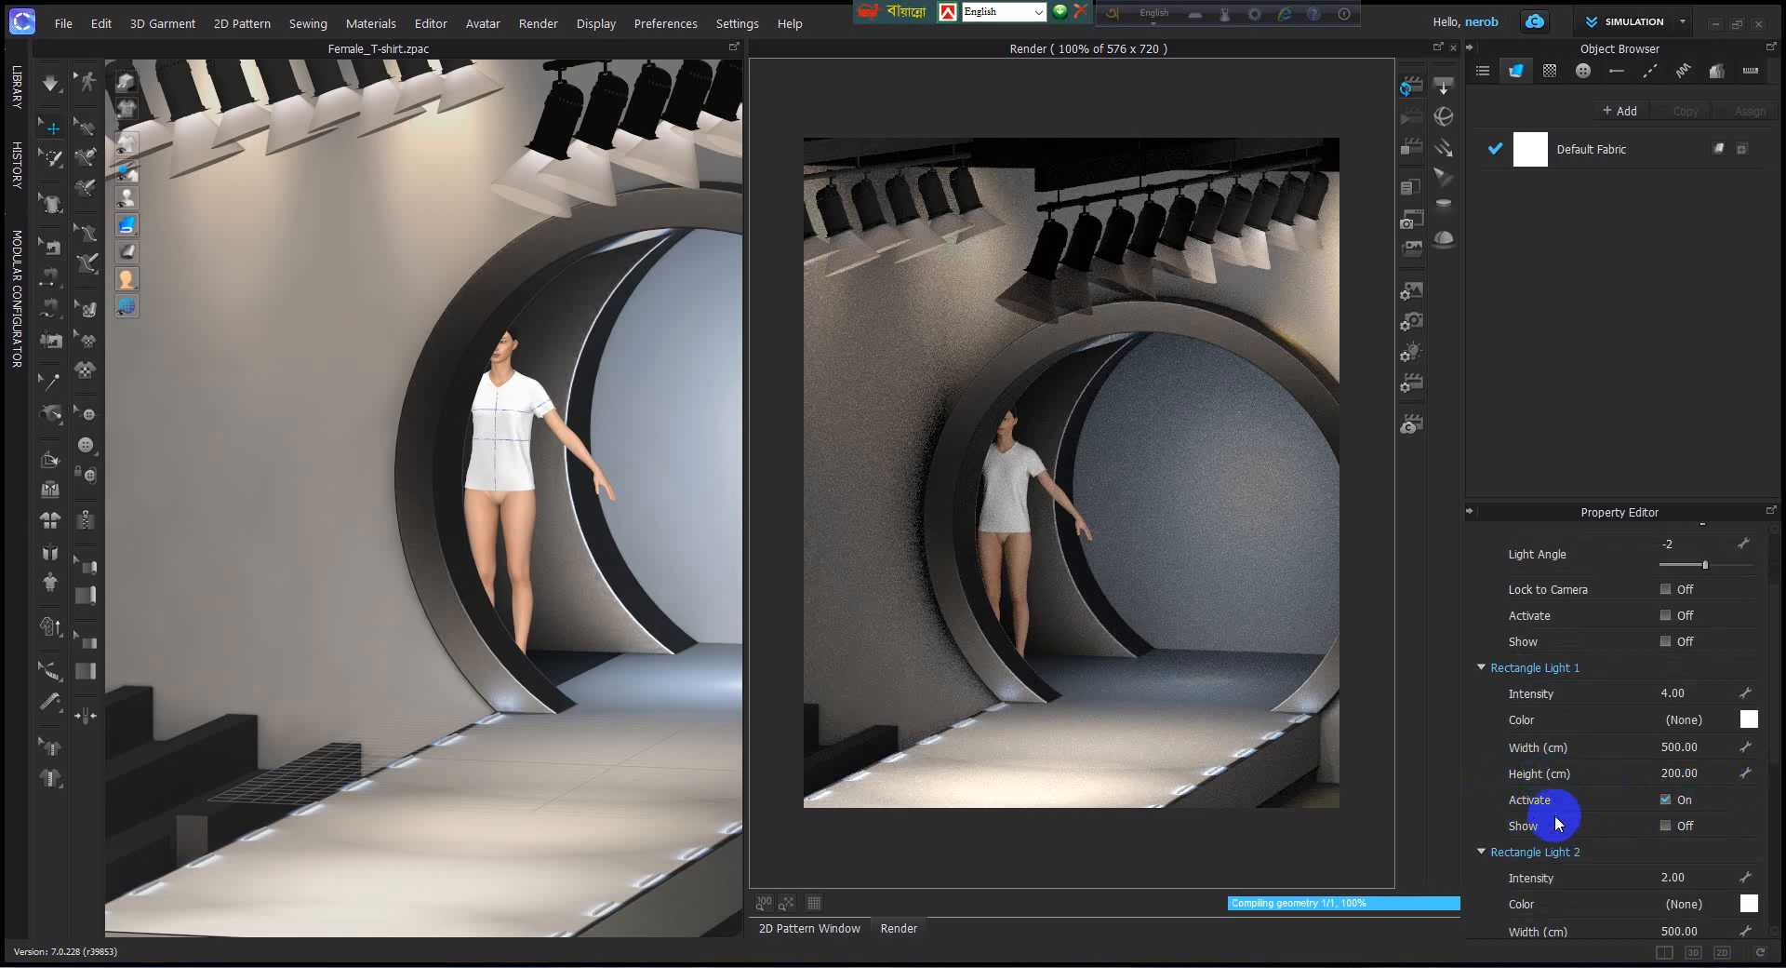
scroll(1635, 811, down, 2)
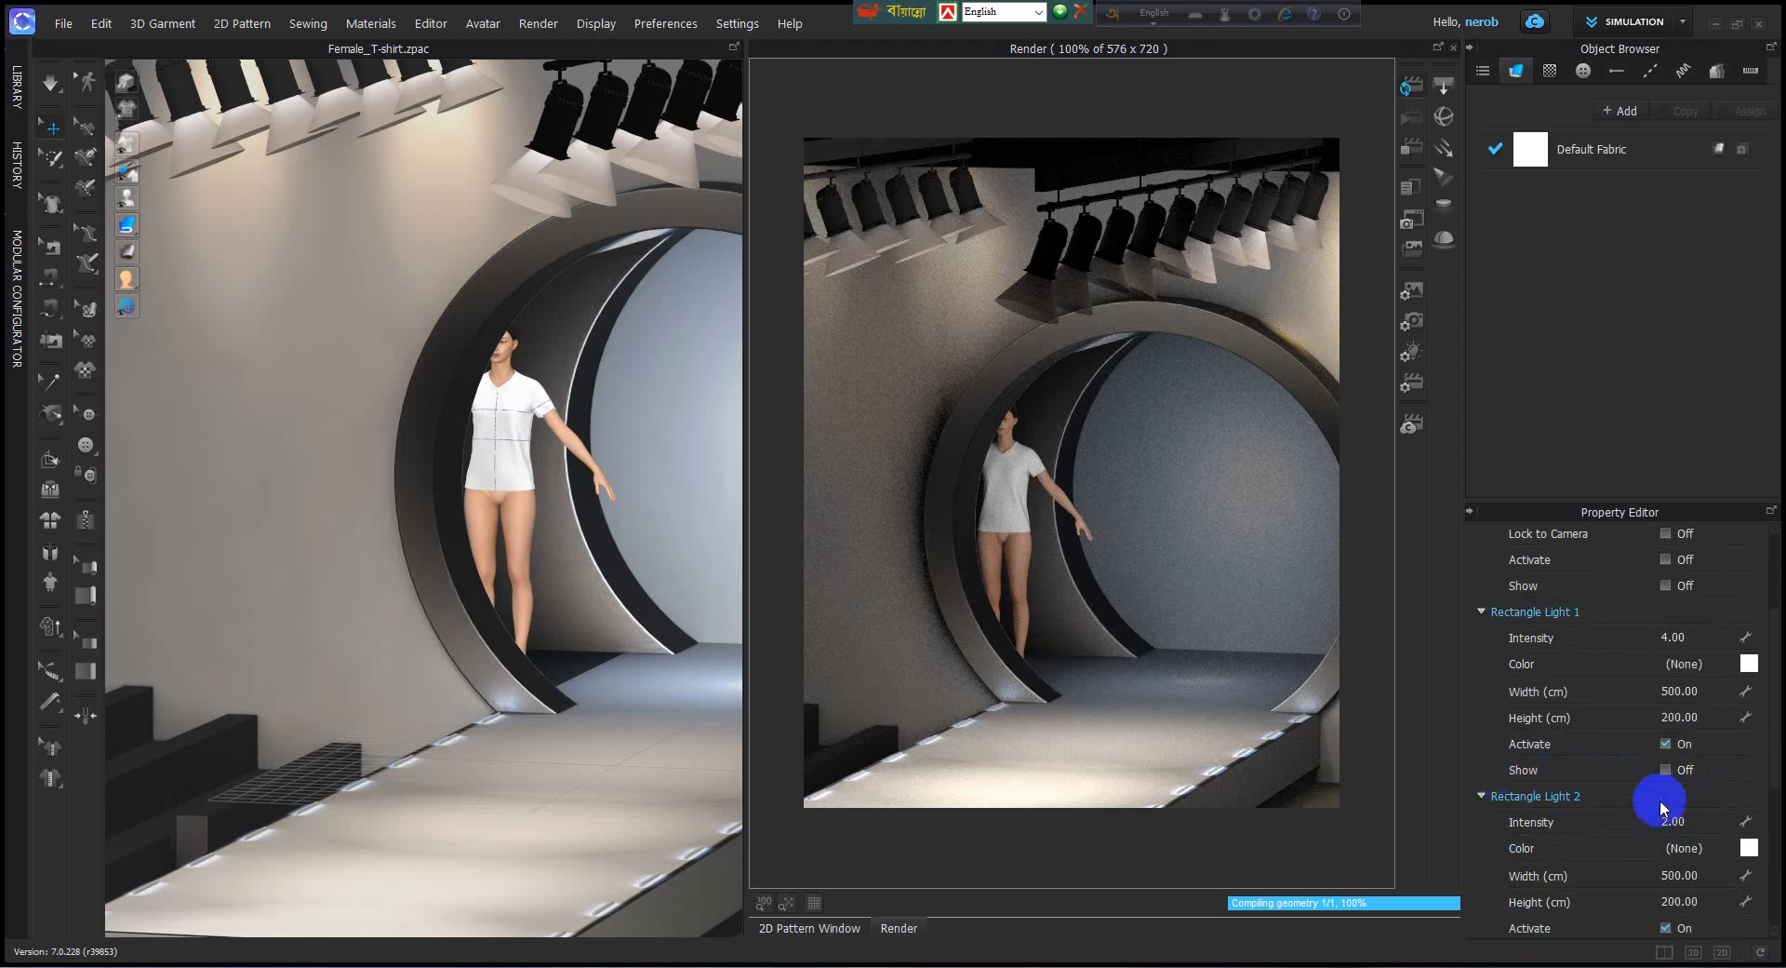
scroll(1572, 829, down, 2)
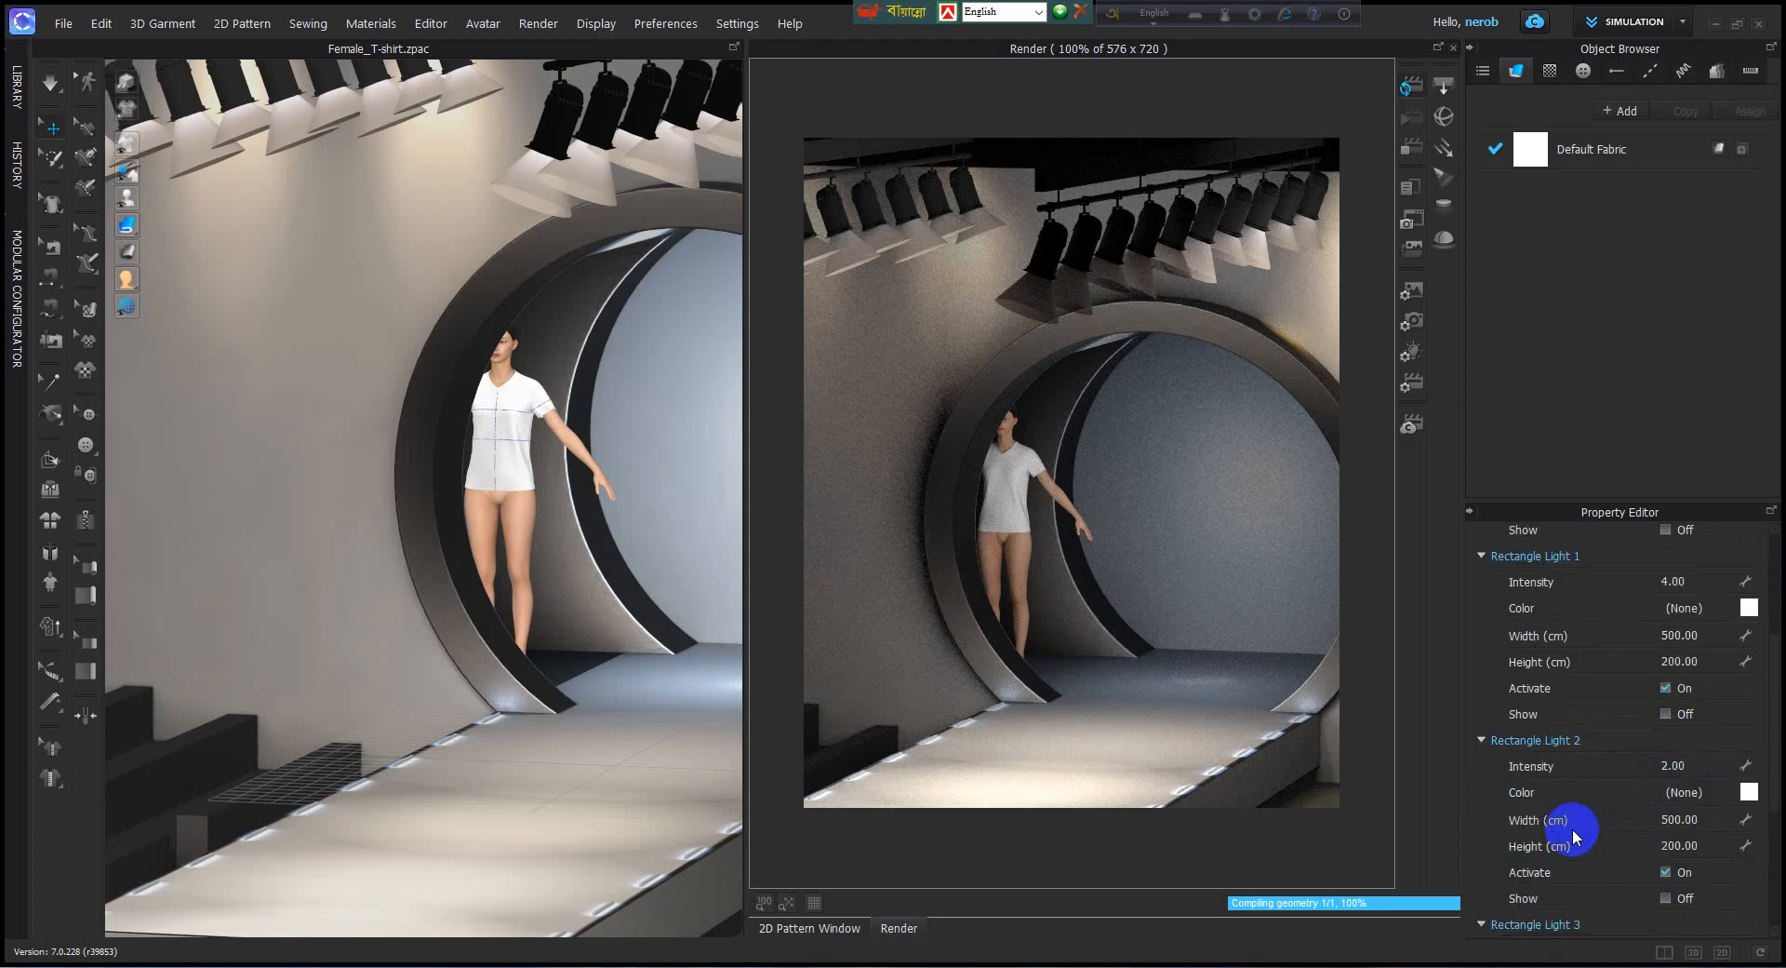
scroll(1650, 810, down, 2)
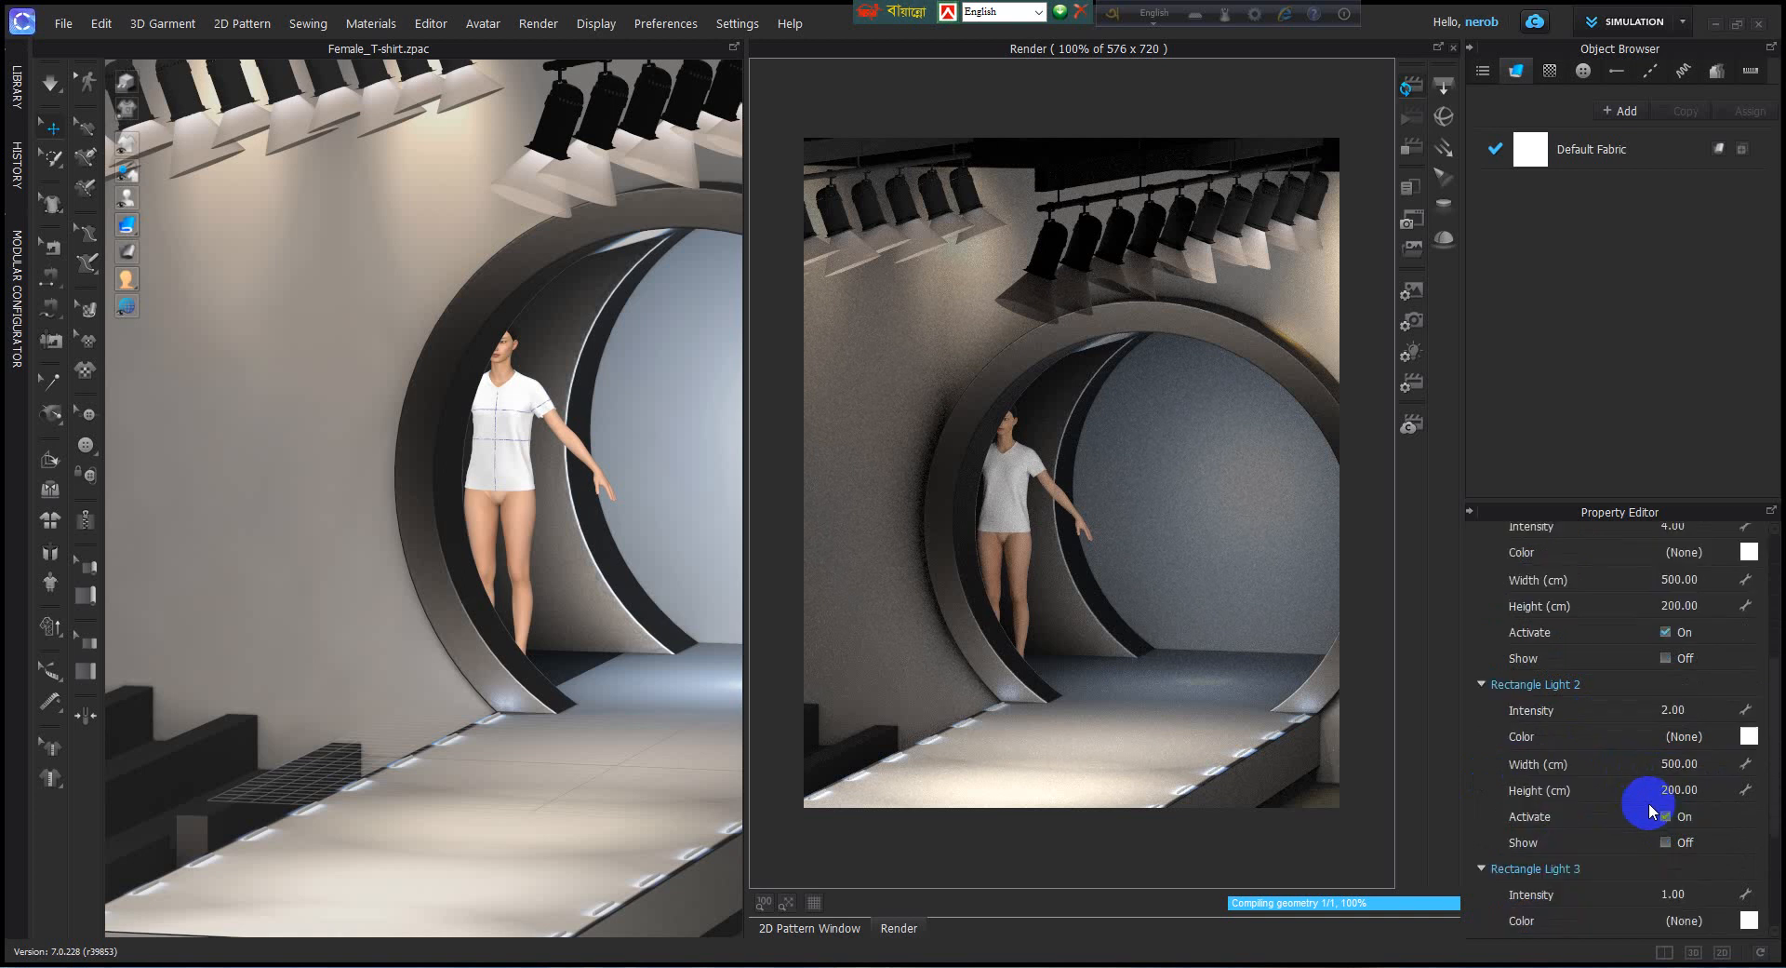
scroll(1602, 788, up, 2)
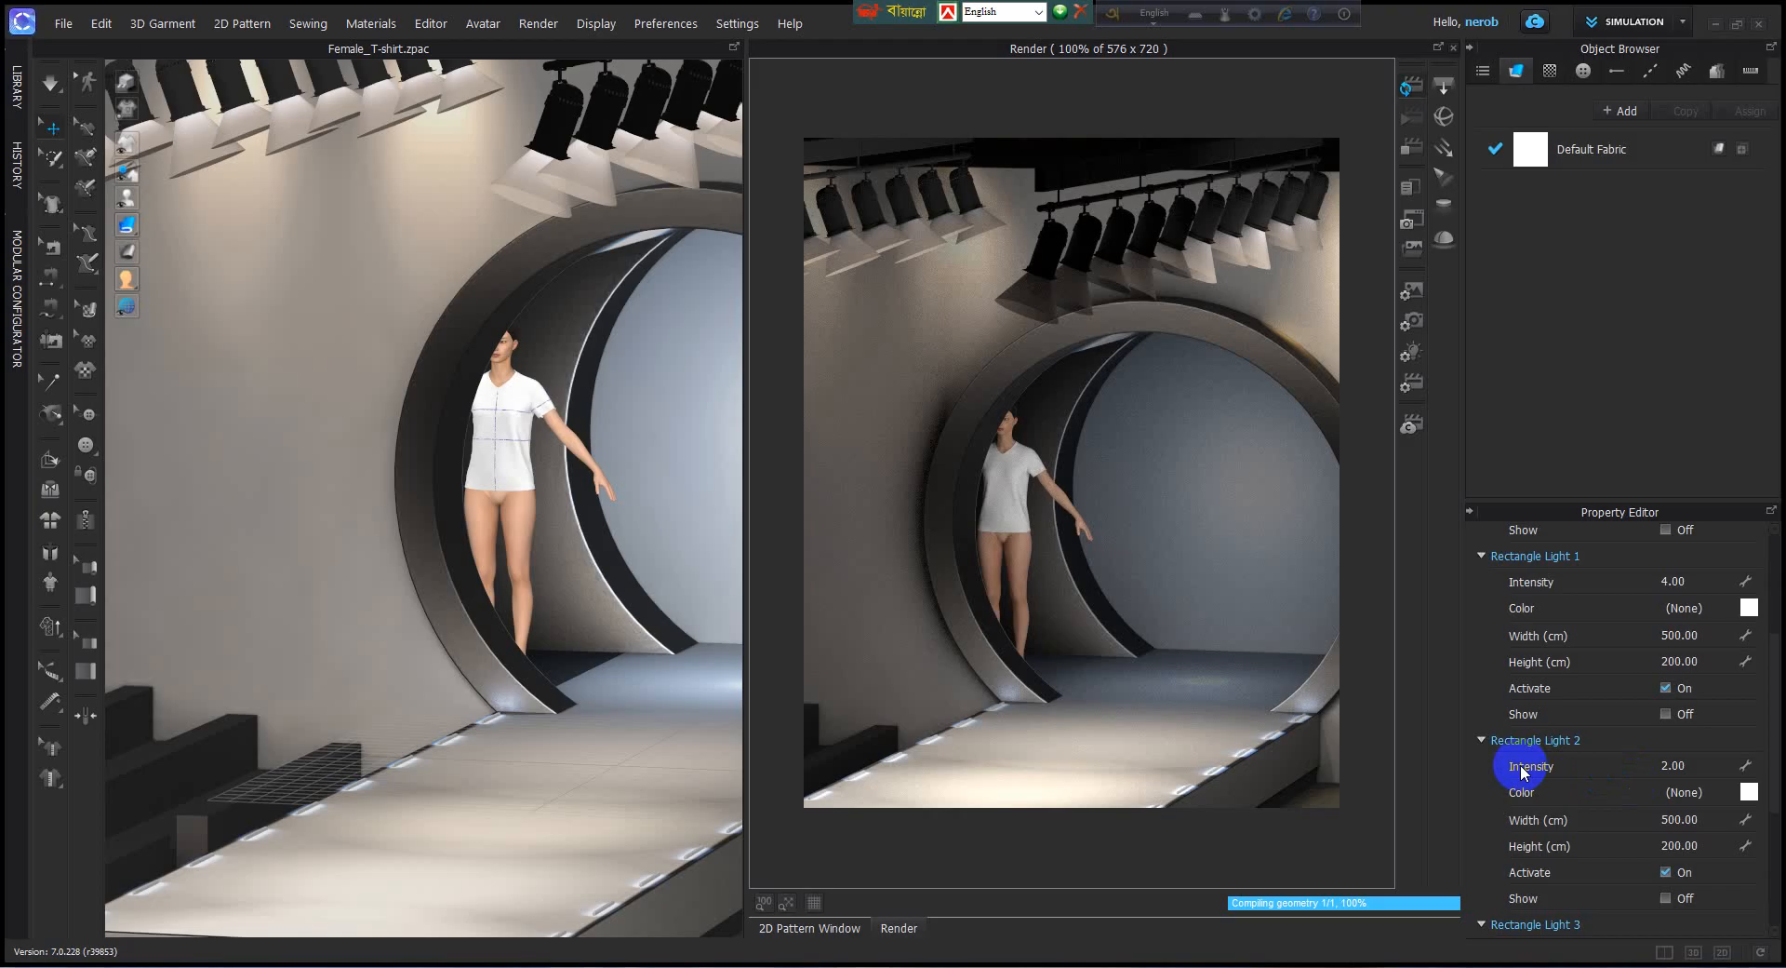
scroll(1522, 768, down, 2)
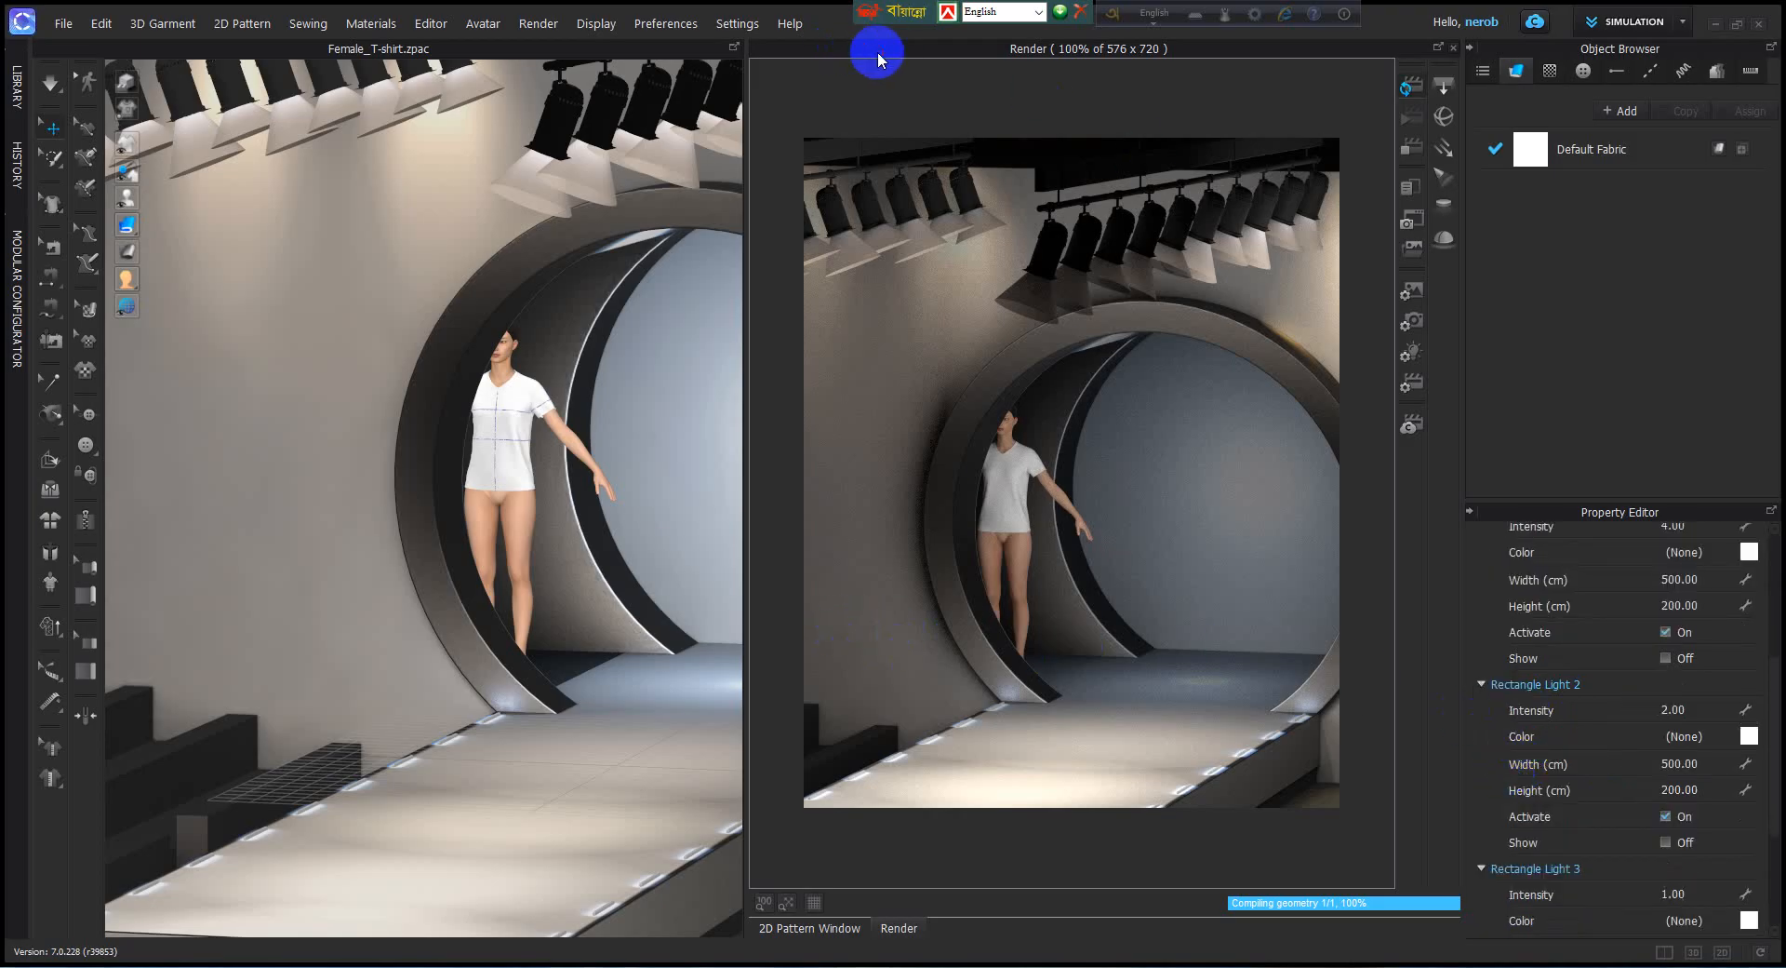
scroll(1544, 707, up, 2)
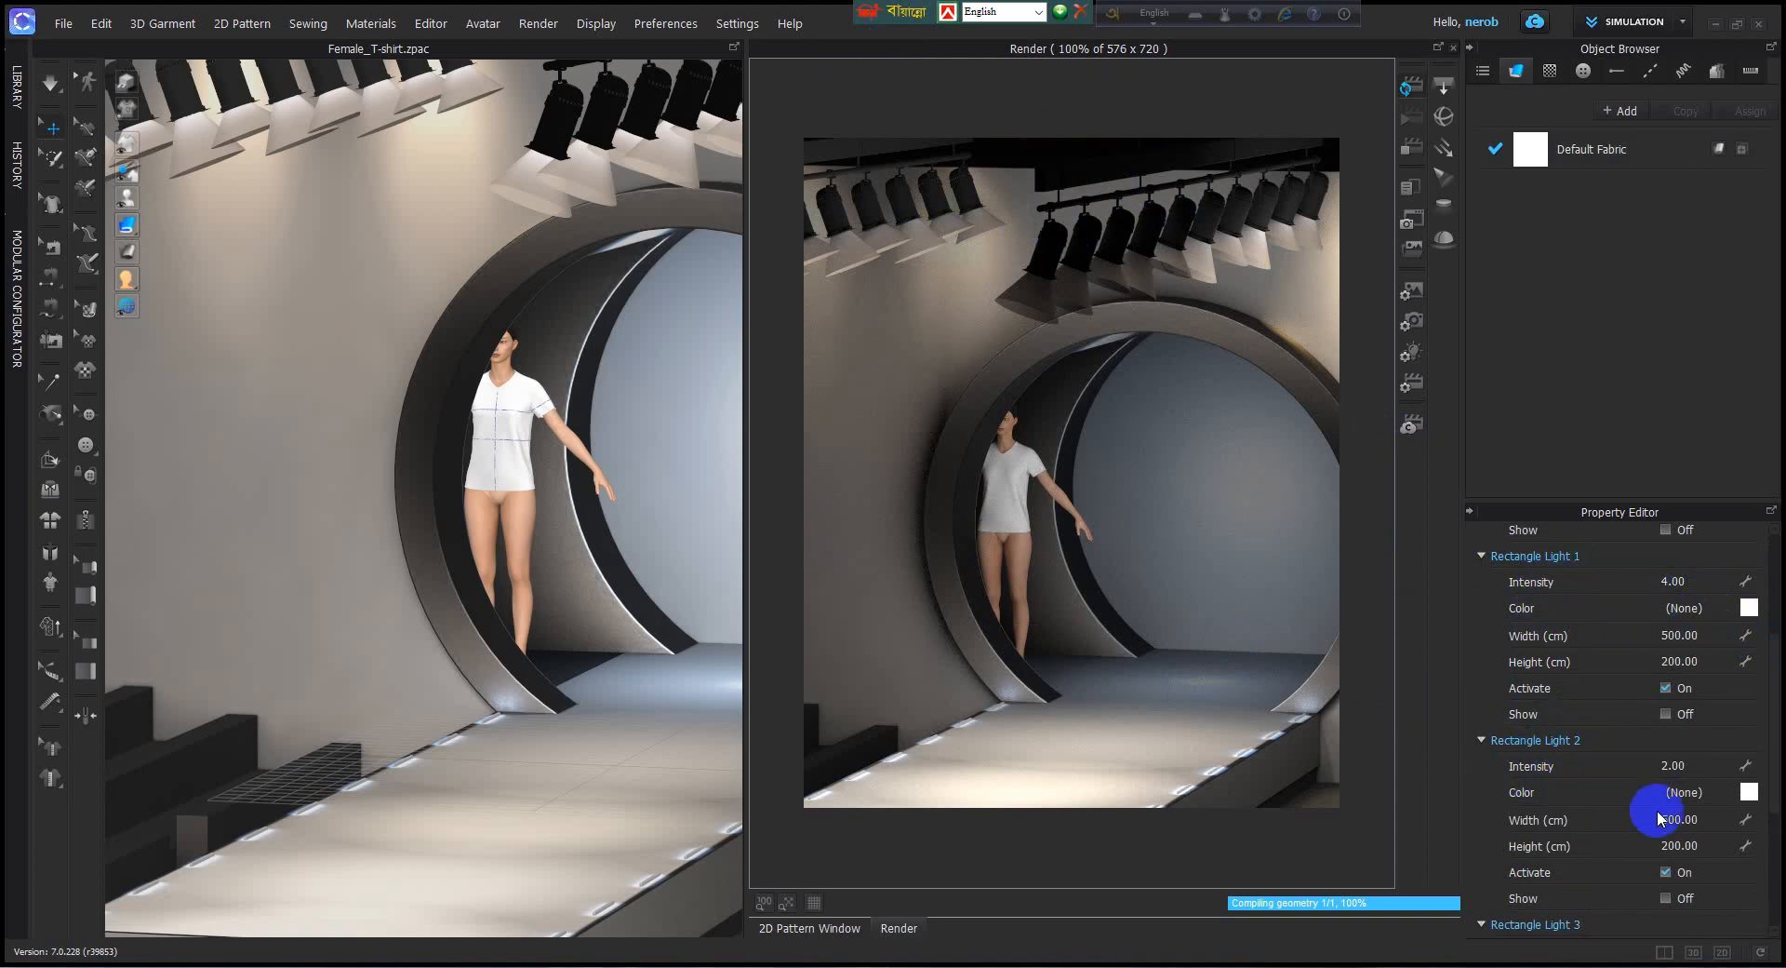
scroll(1656, 819, down, 2)
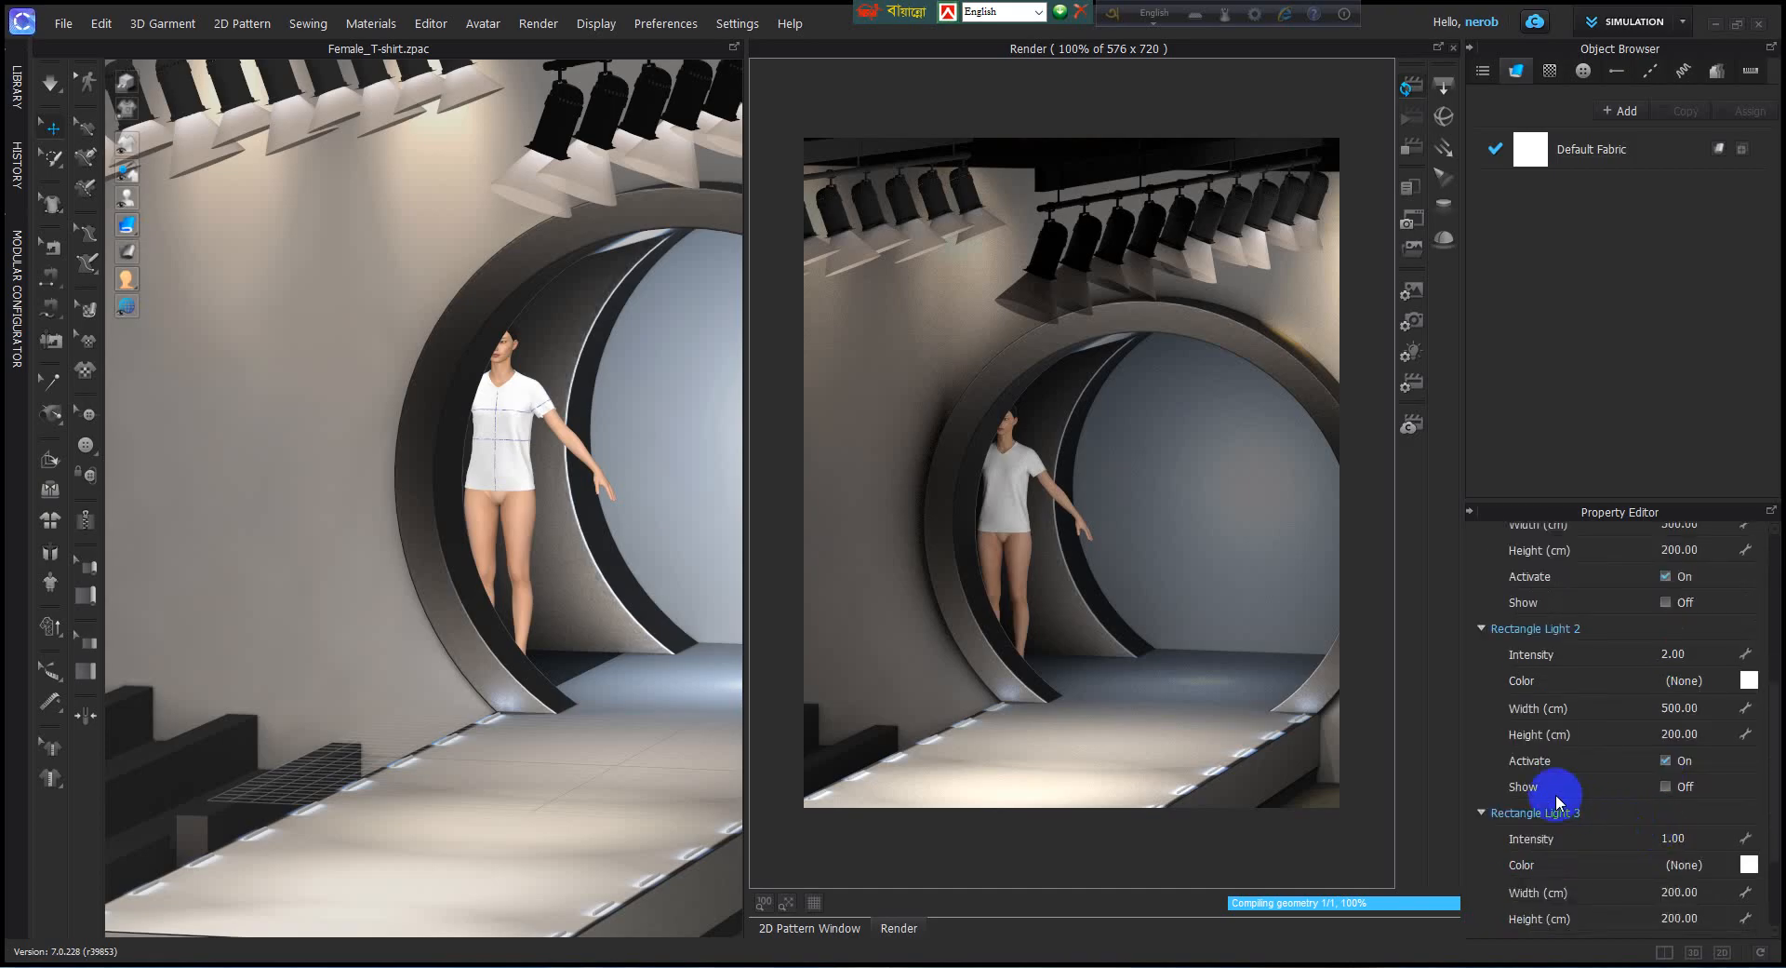
Set the ground shadow intensity to 0.9 and turn its display on.
scroll(1587, 789, down, 3)
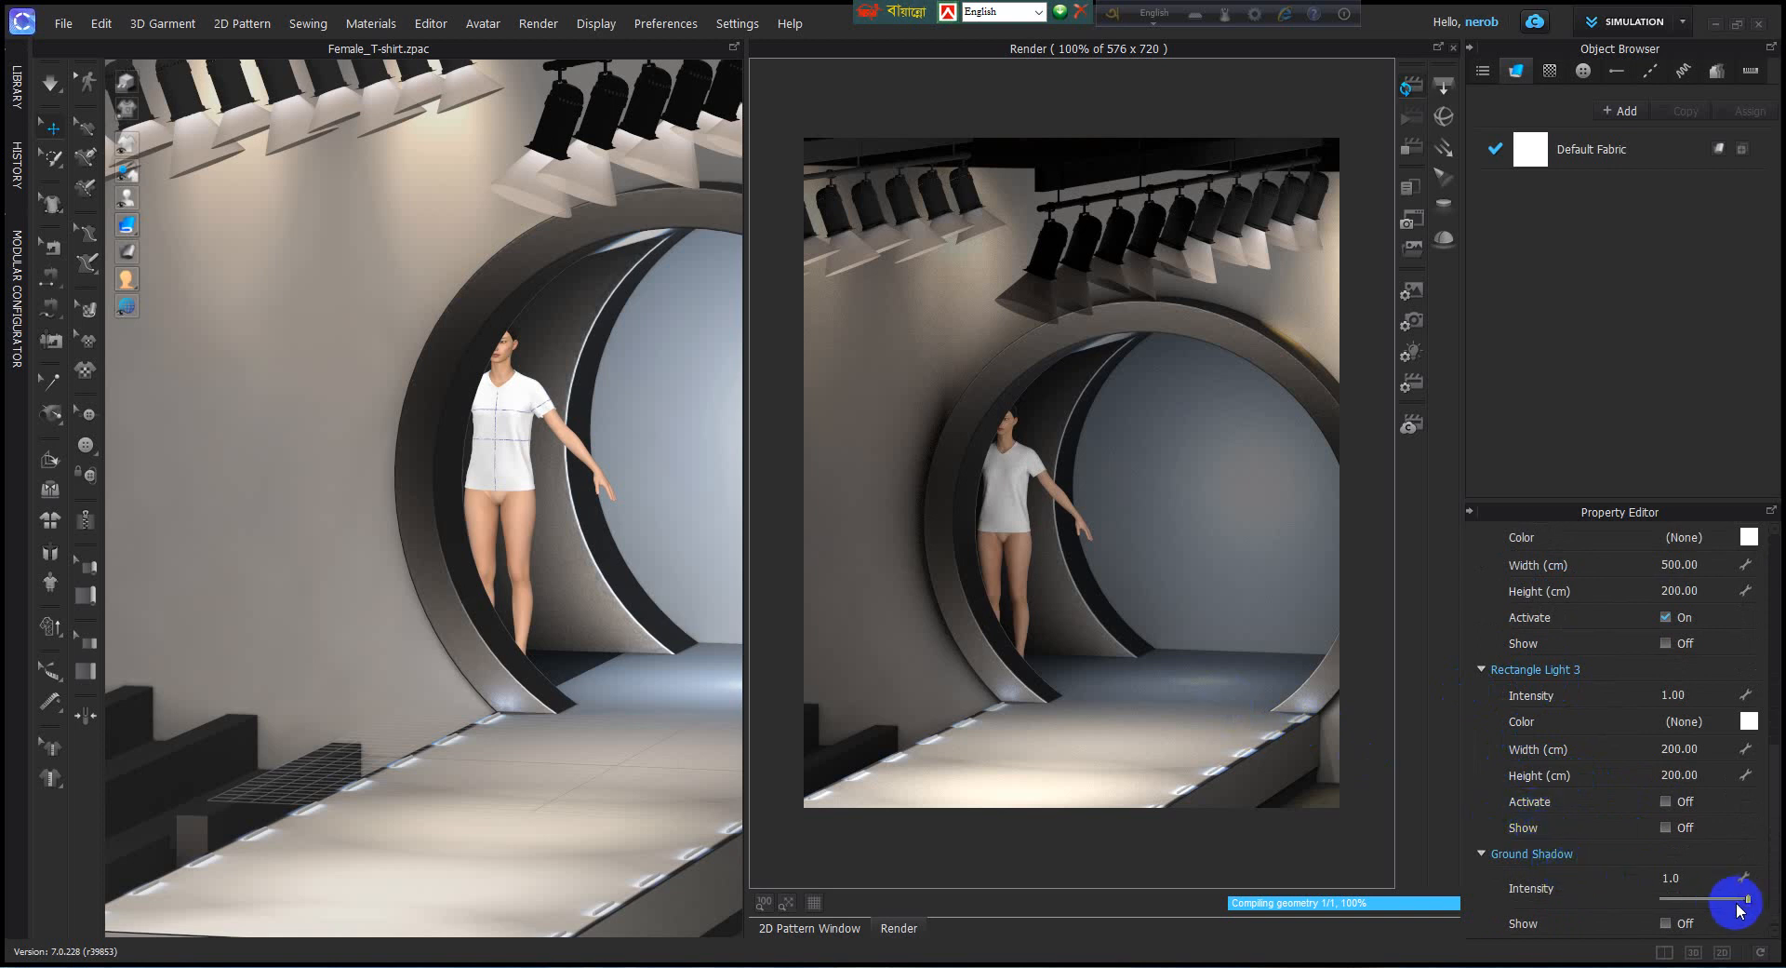
drag(1748, 899, 1737, 900)
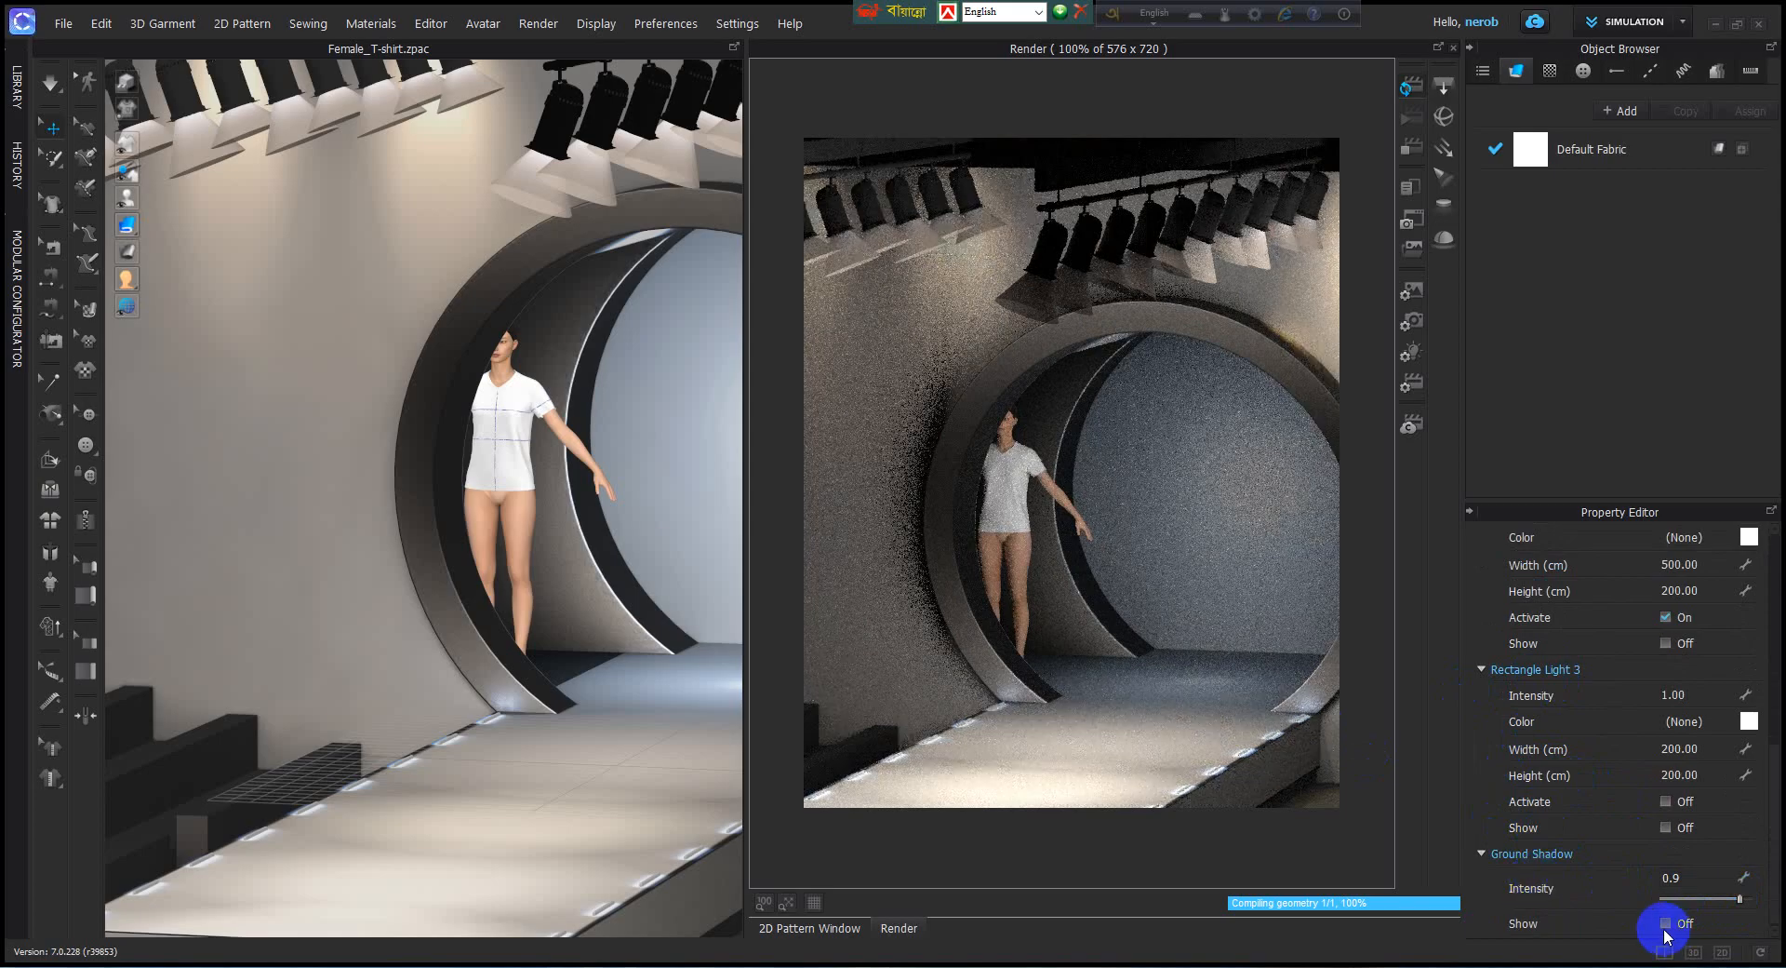
click(1667, 923)
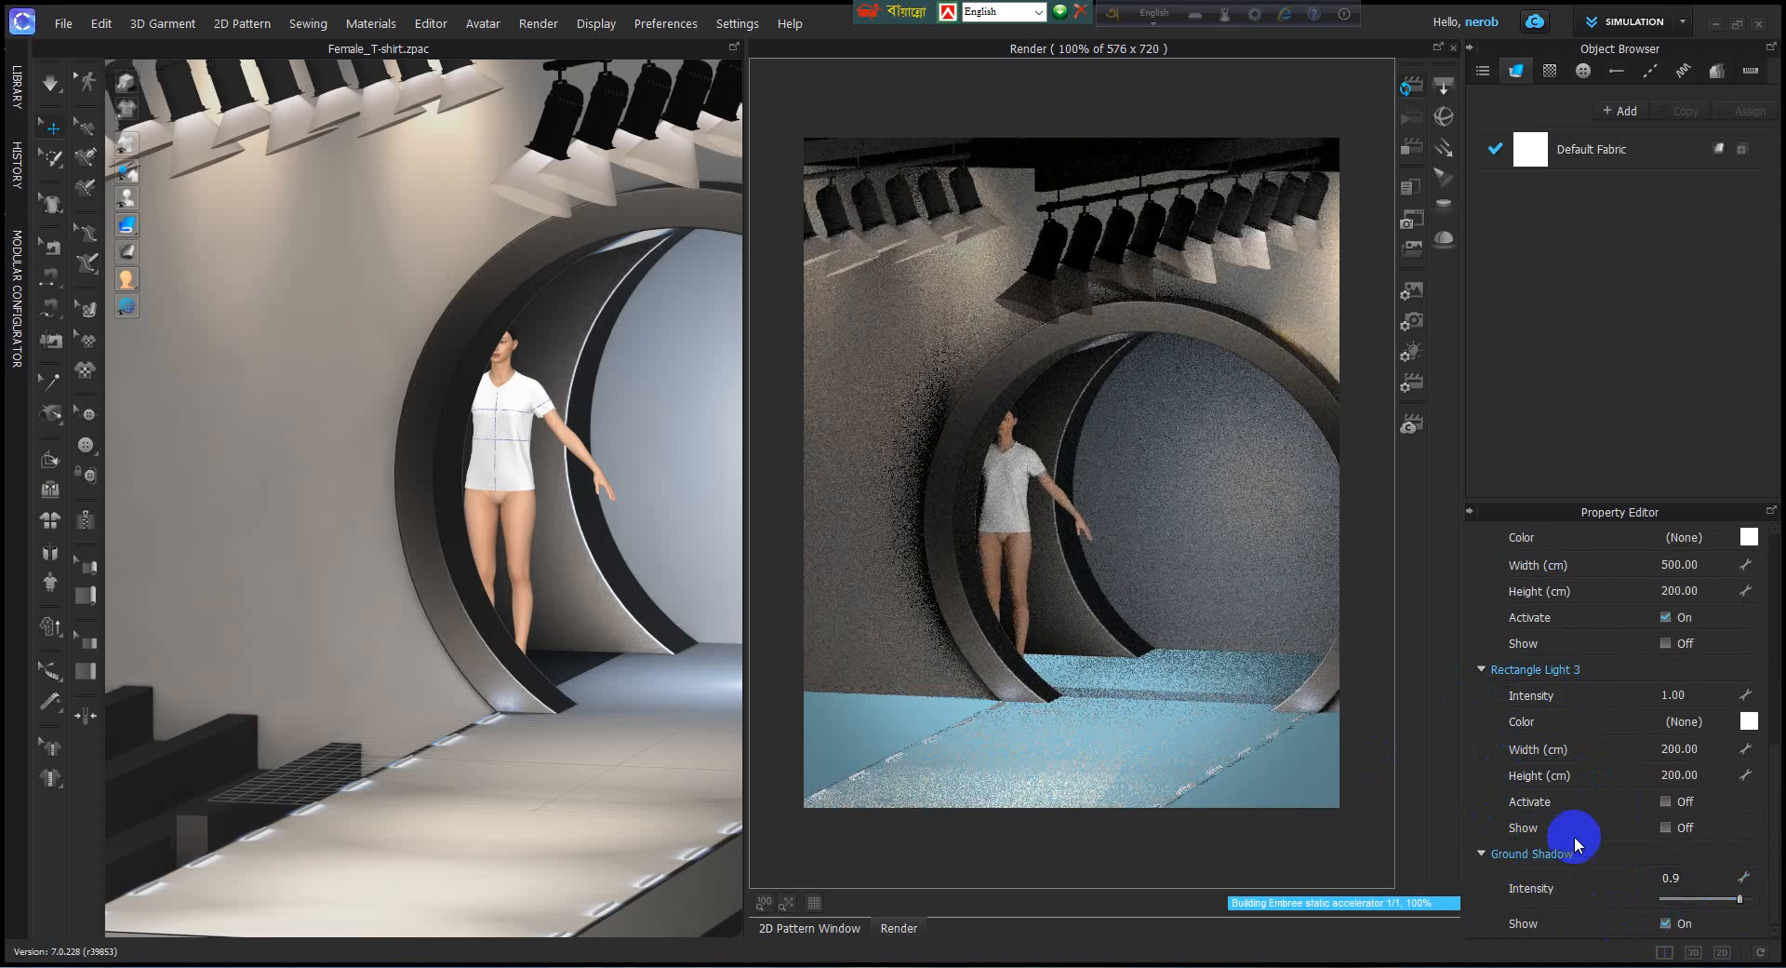
Open the render properties and keep CPU as the render engine.
click(1408, 357)
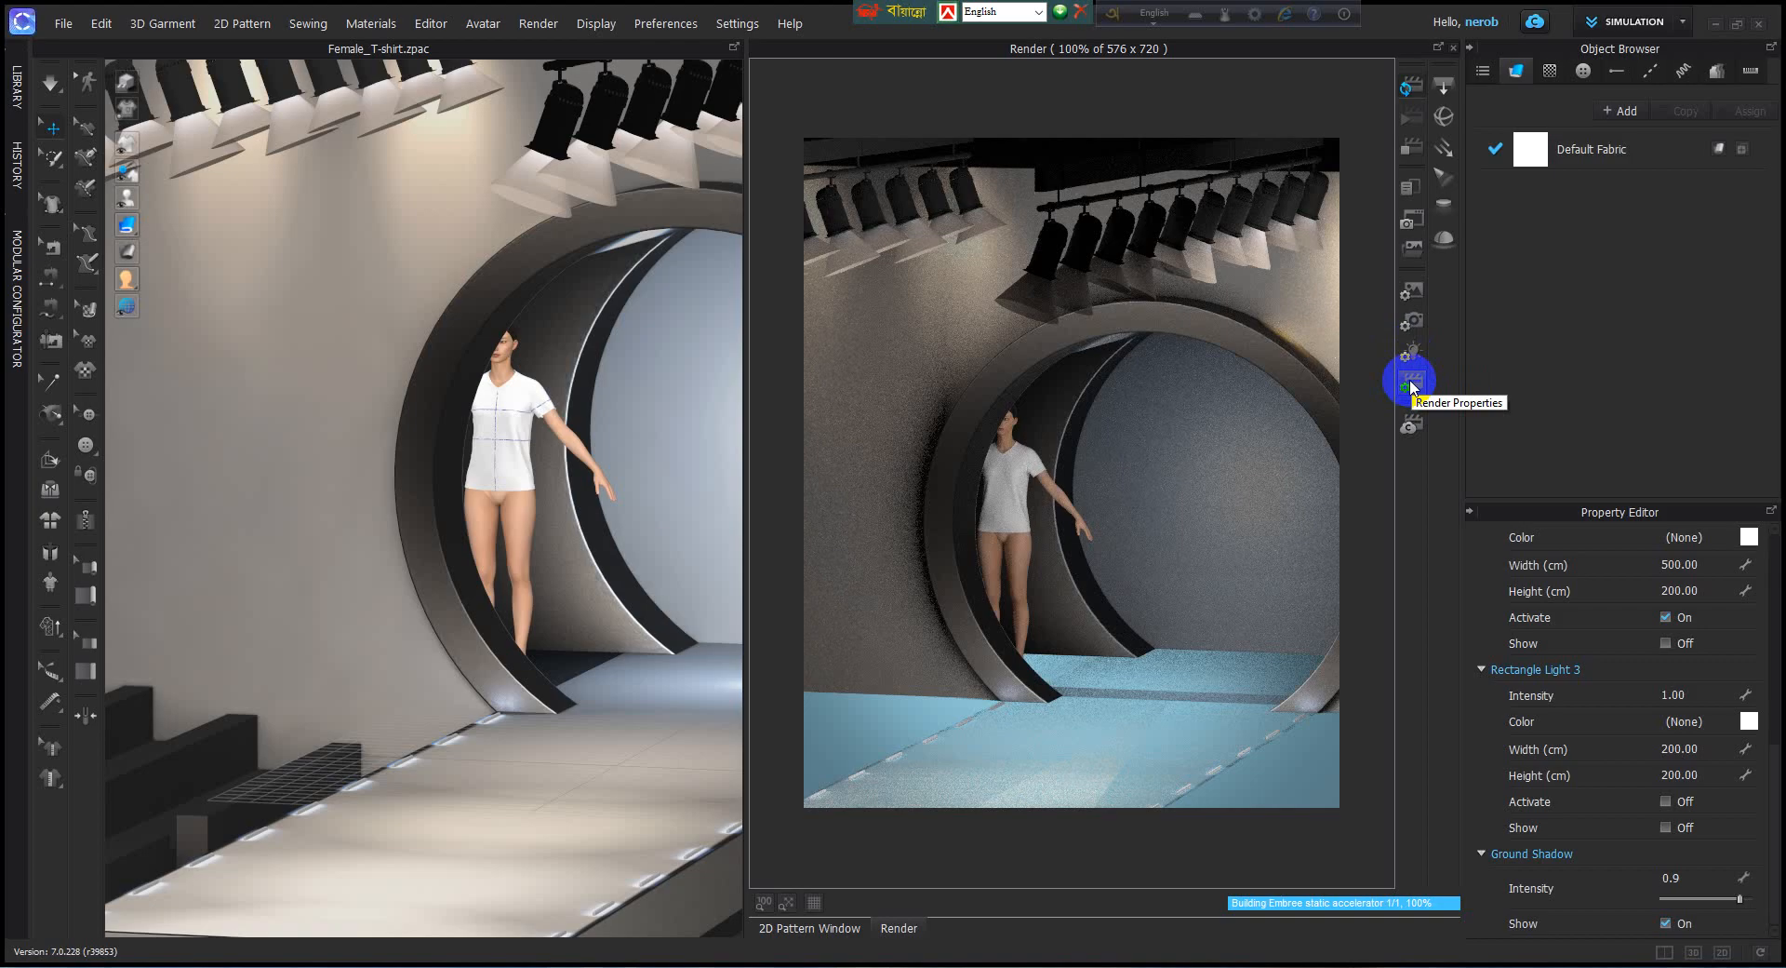
click(1411, 388)
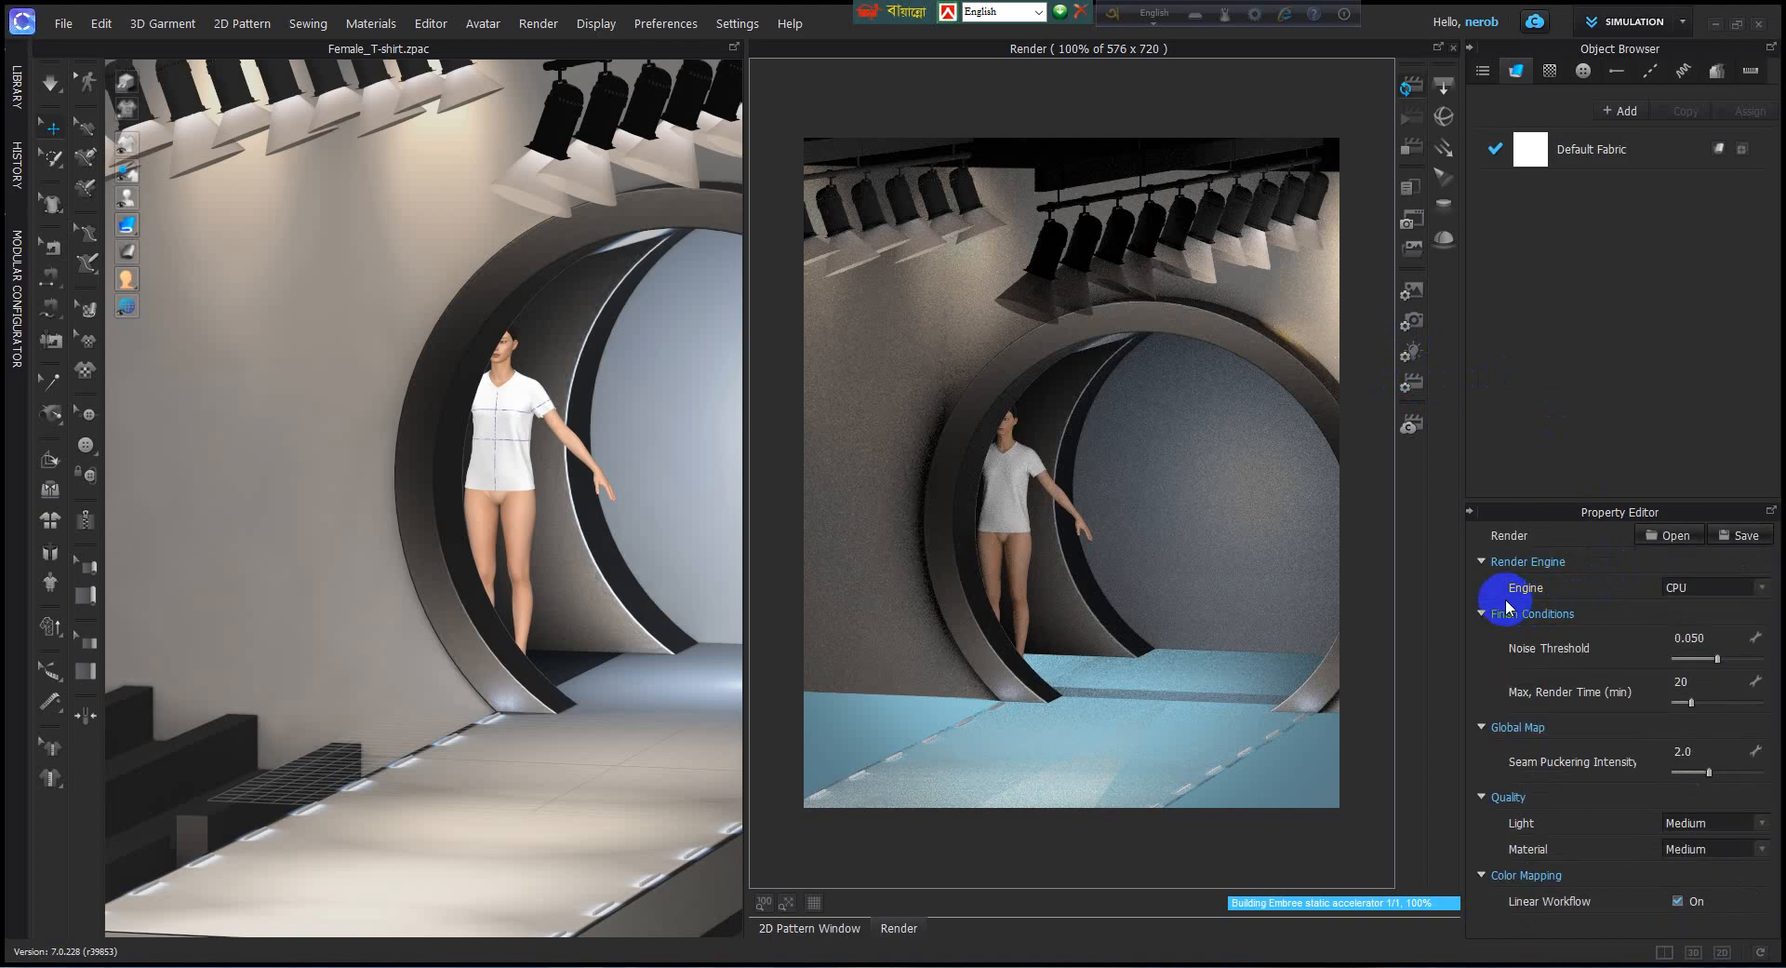
click(1762, 584)
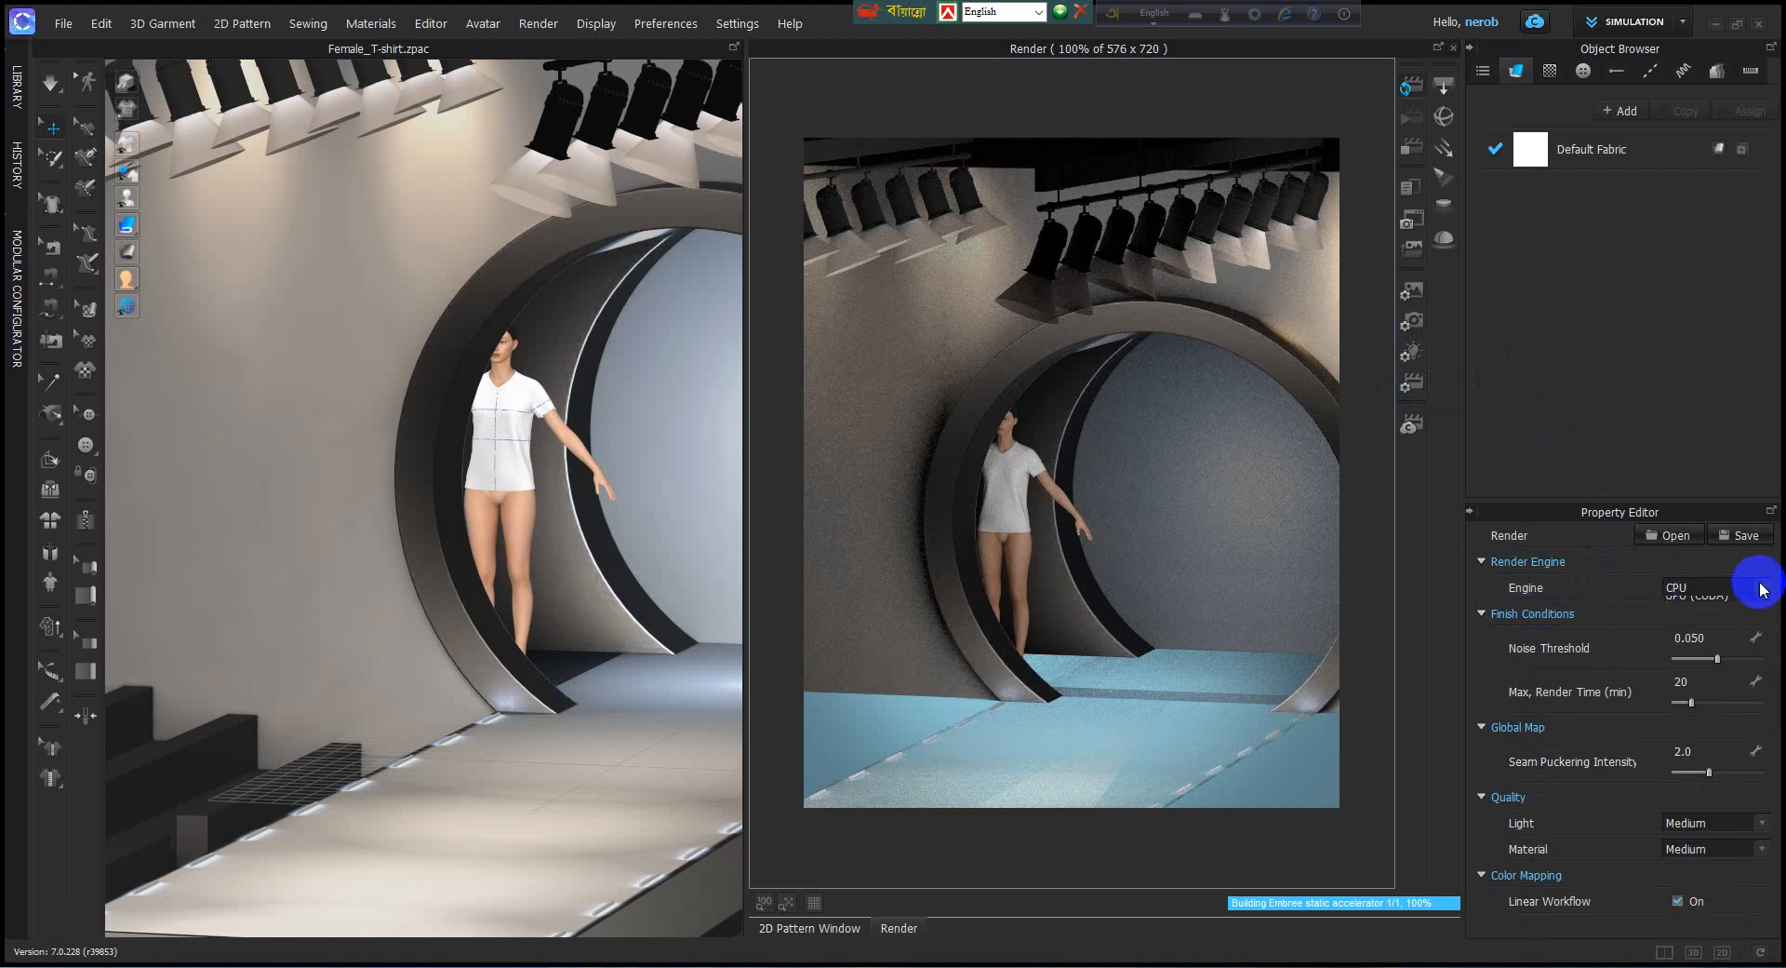
click(1762, 582)
click(1762, 586)
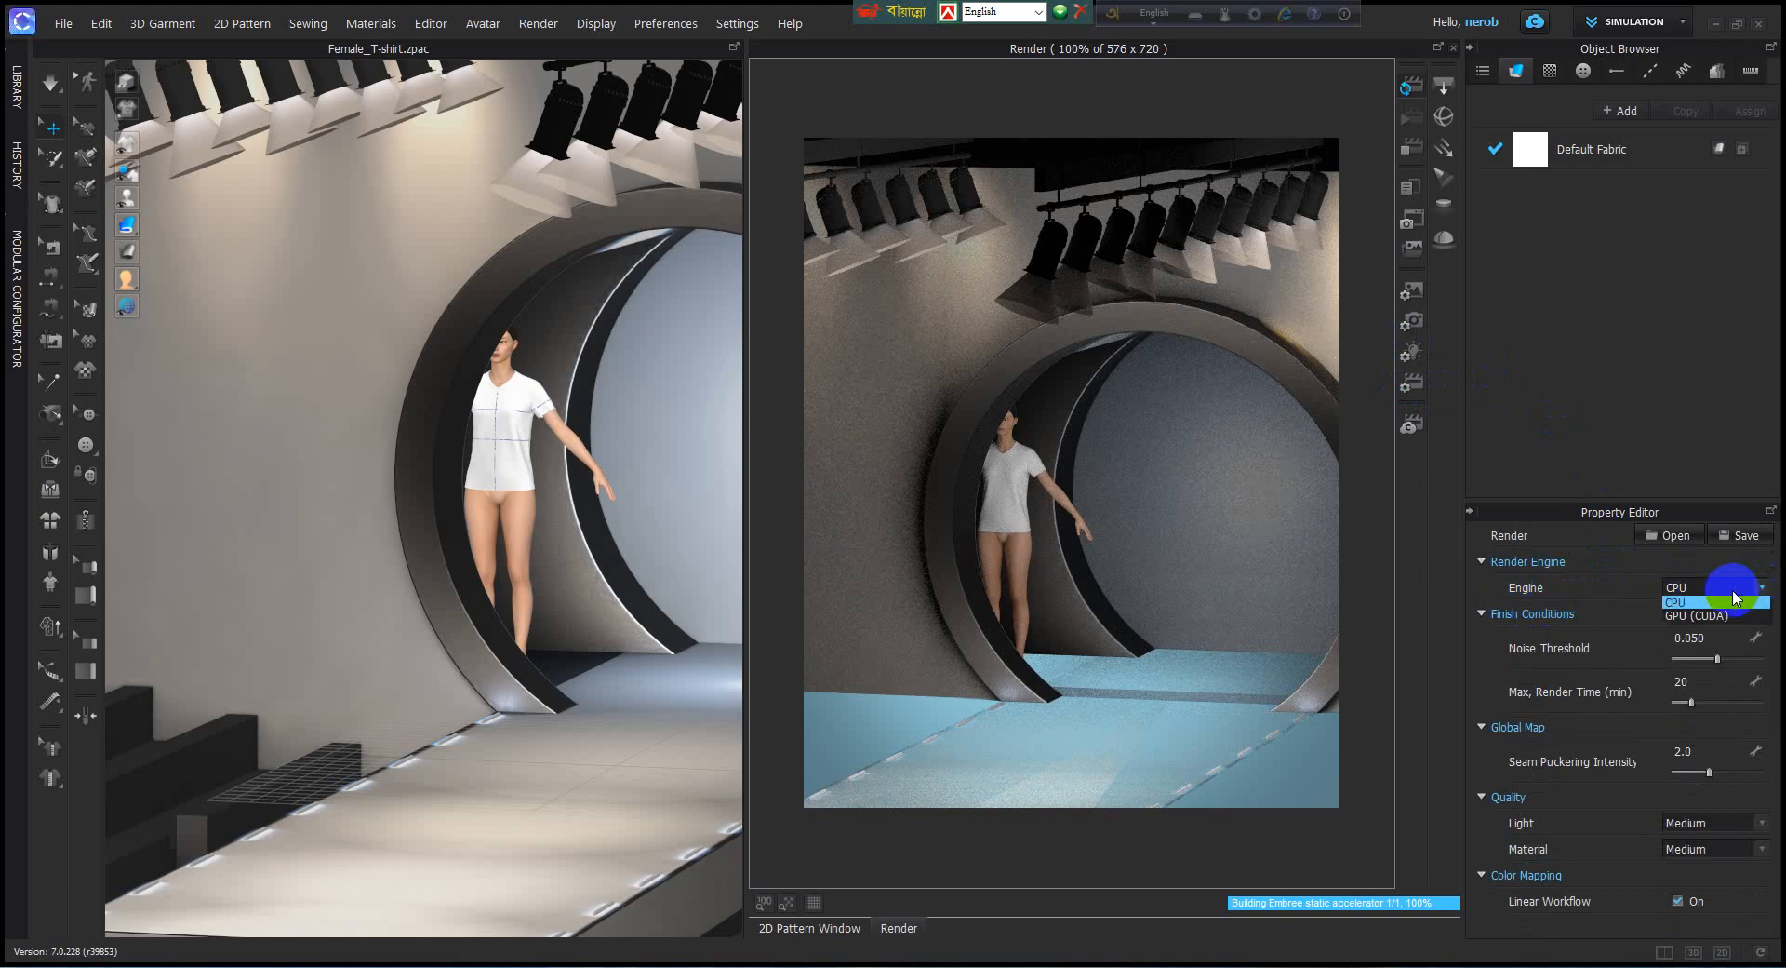
click(1766, 598)
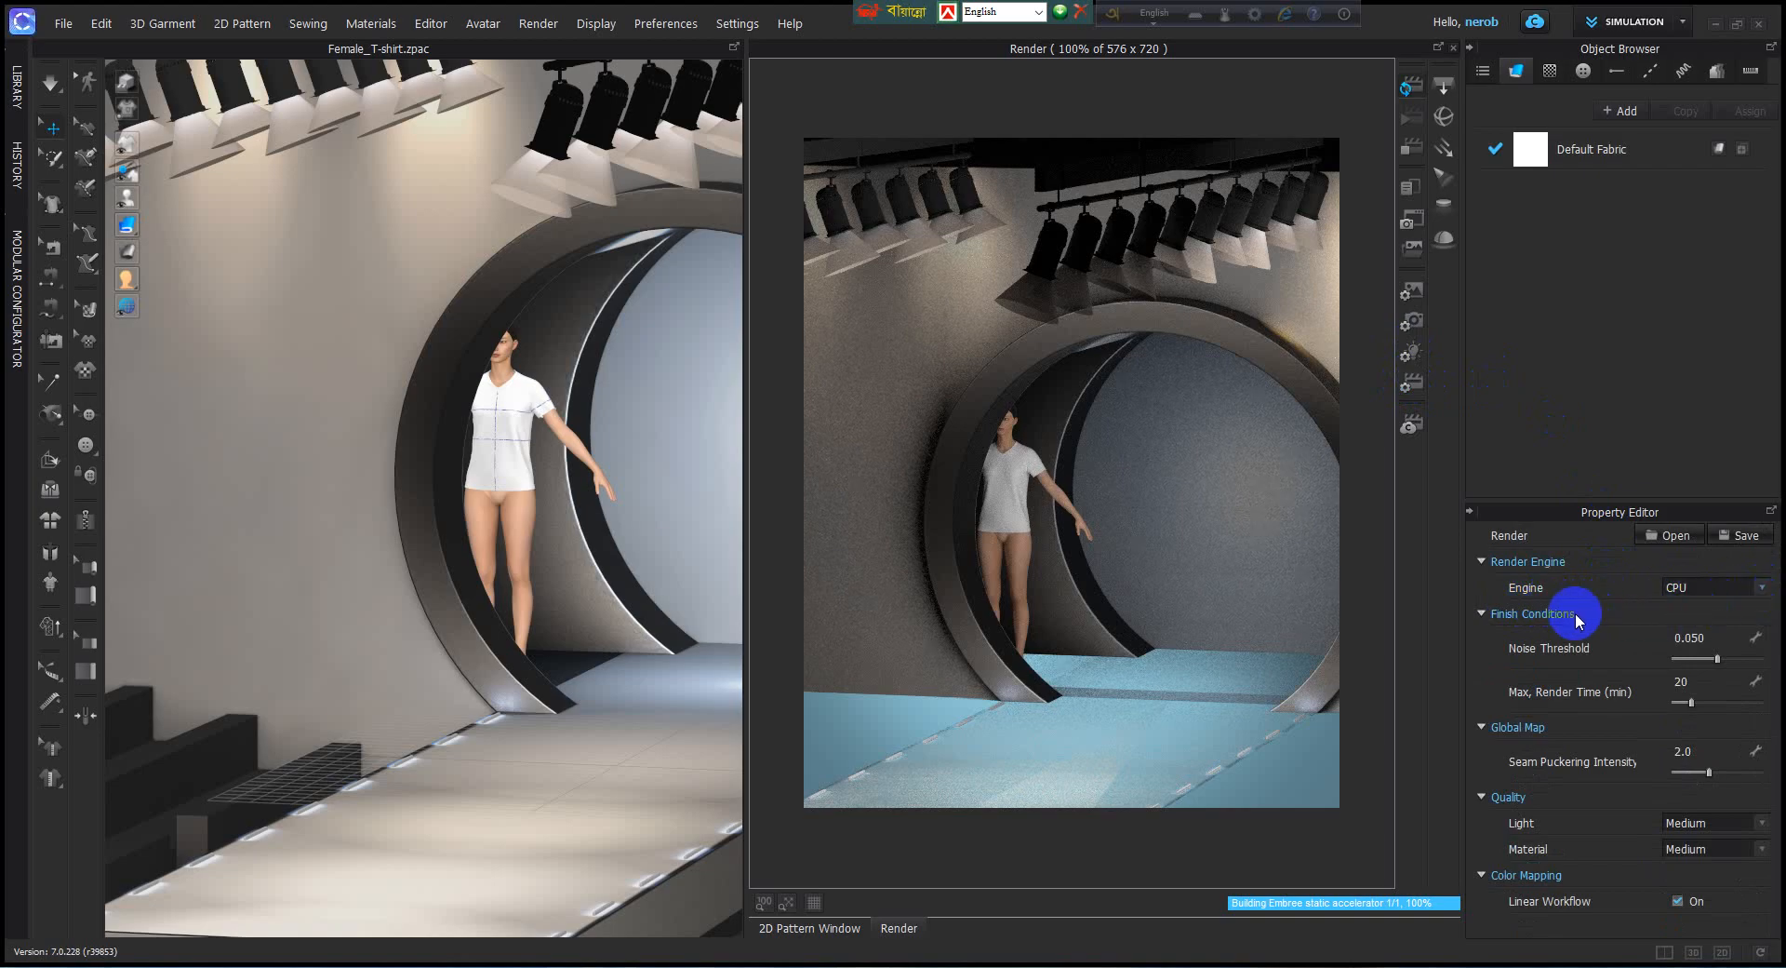
Set the noise threshold to 0.055, the maximum render time to 10 minutes and the seam puckering intensity to 1.8.
click(1723, 658)
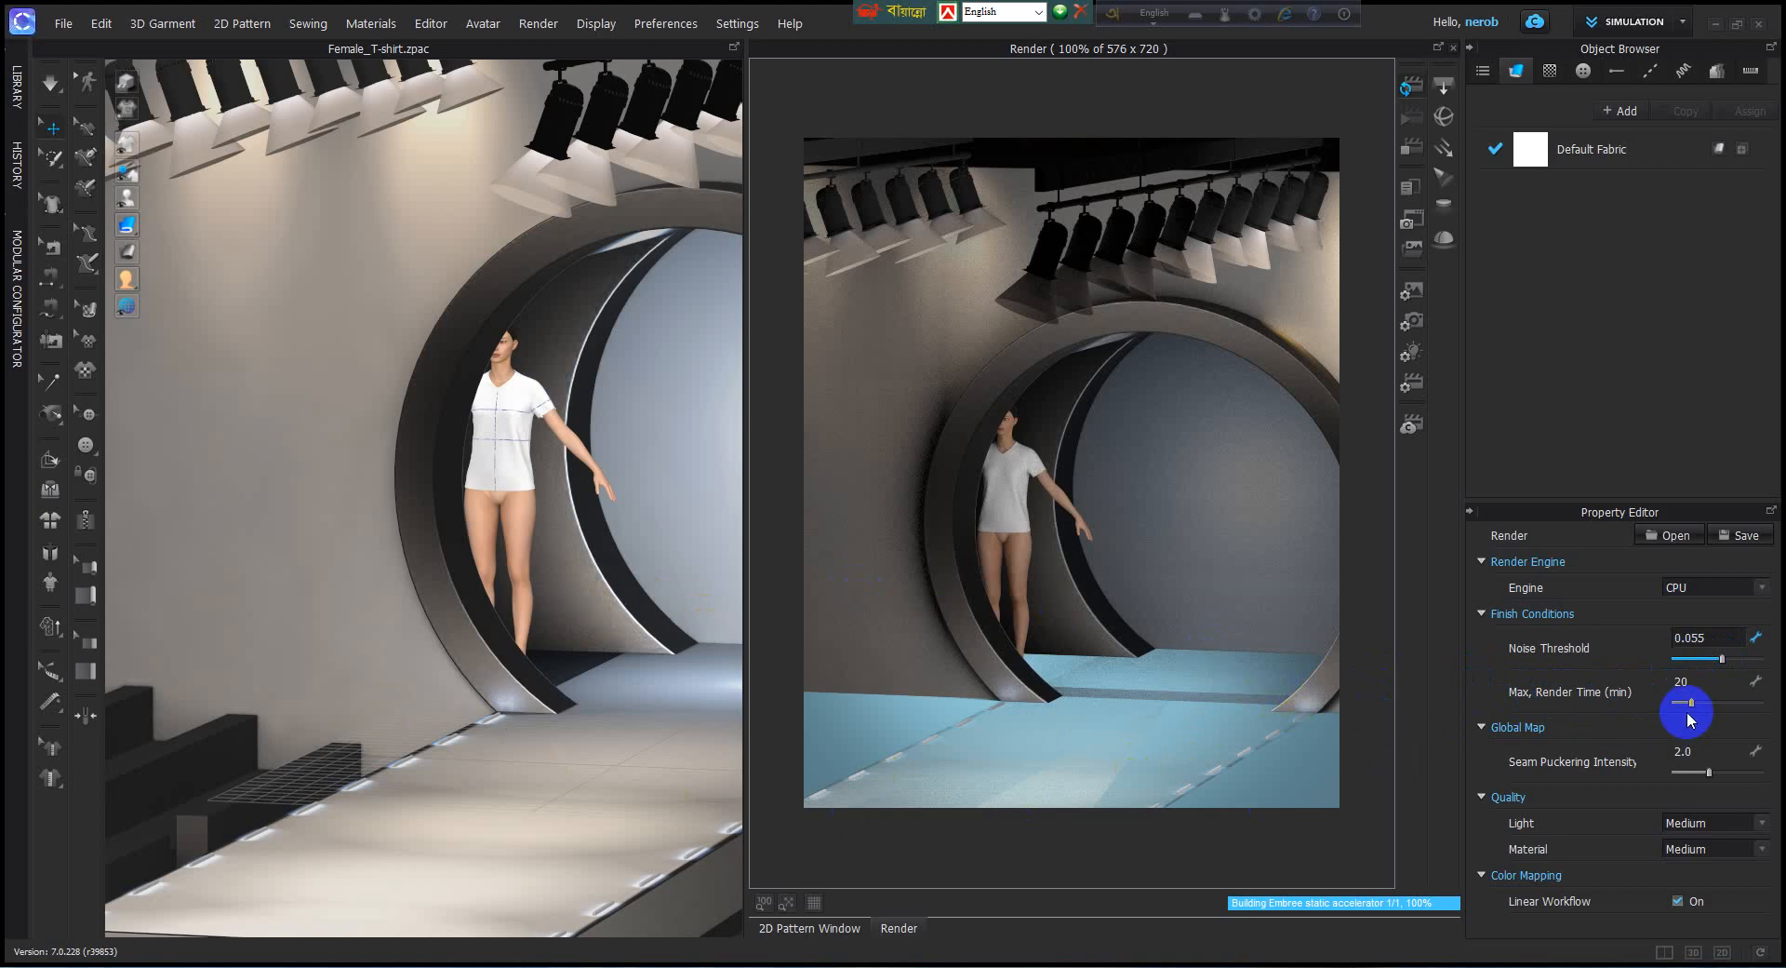
double_click(1686, 682)
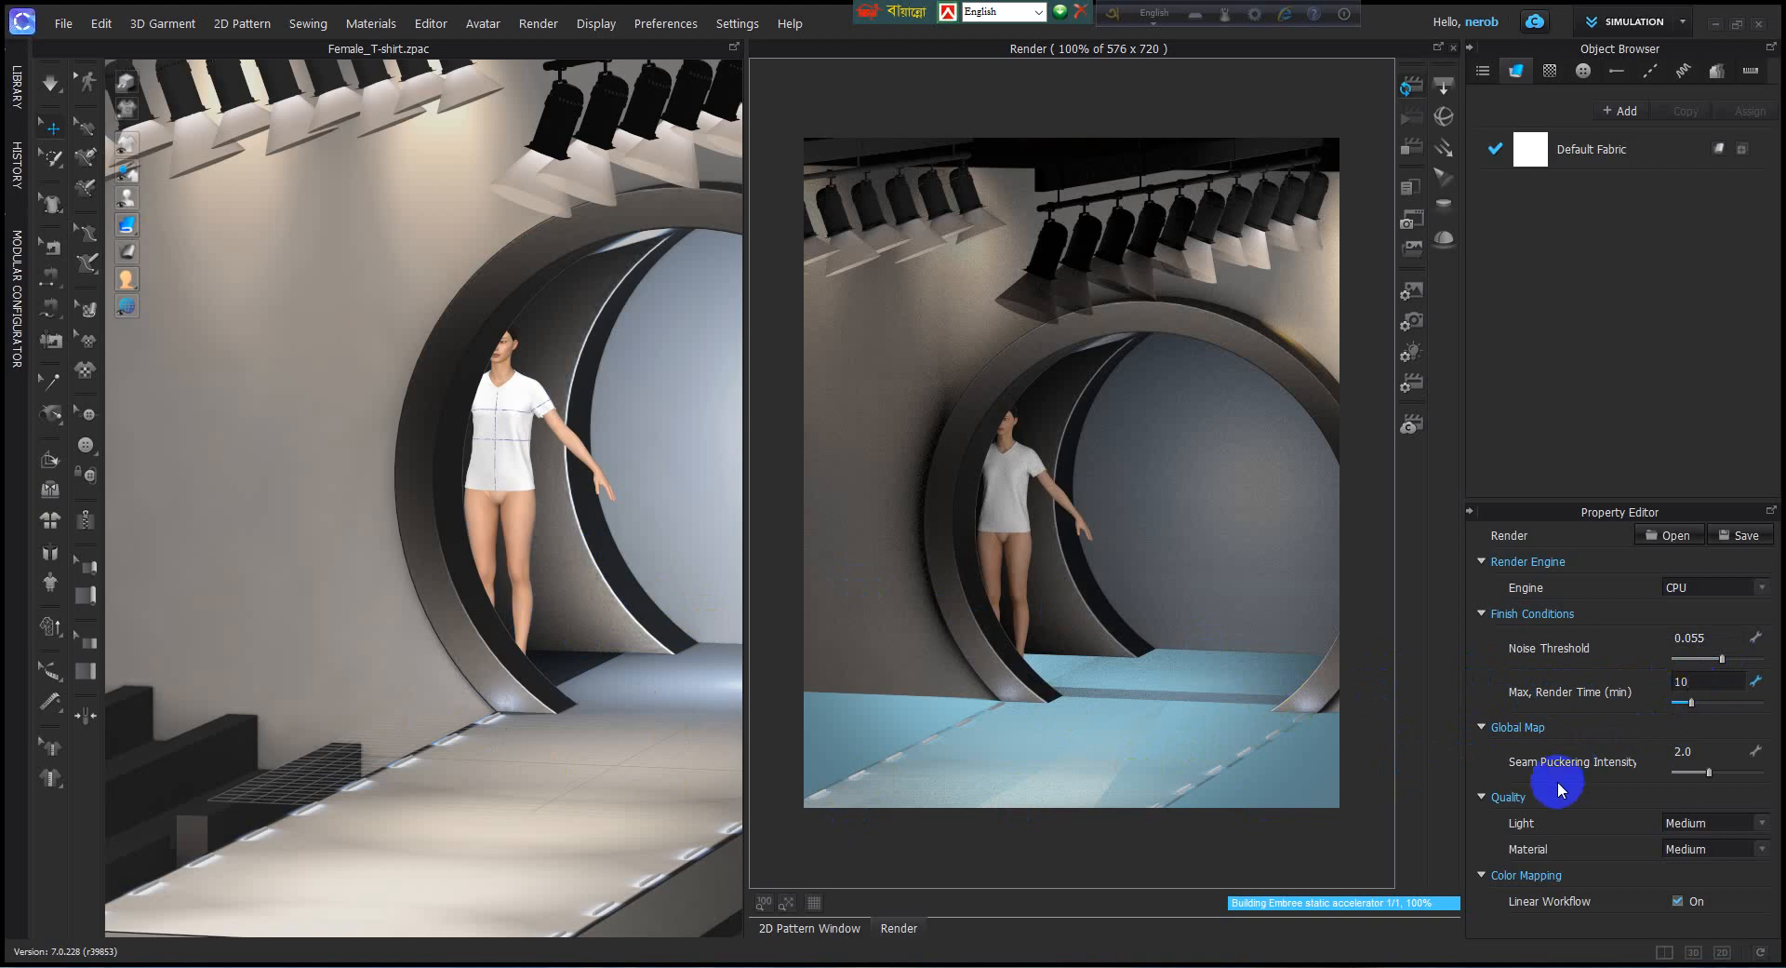
drag(1708, 771, 1707, 787)
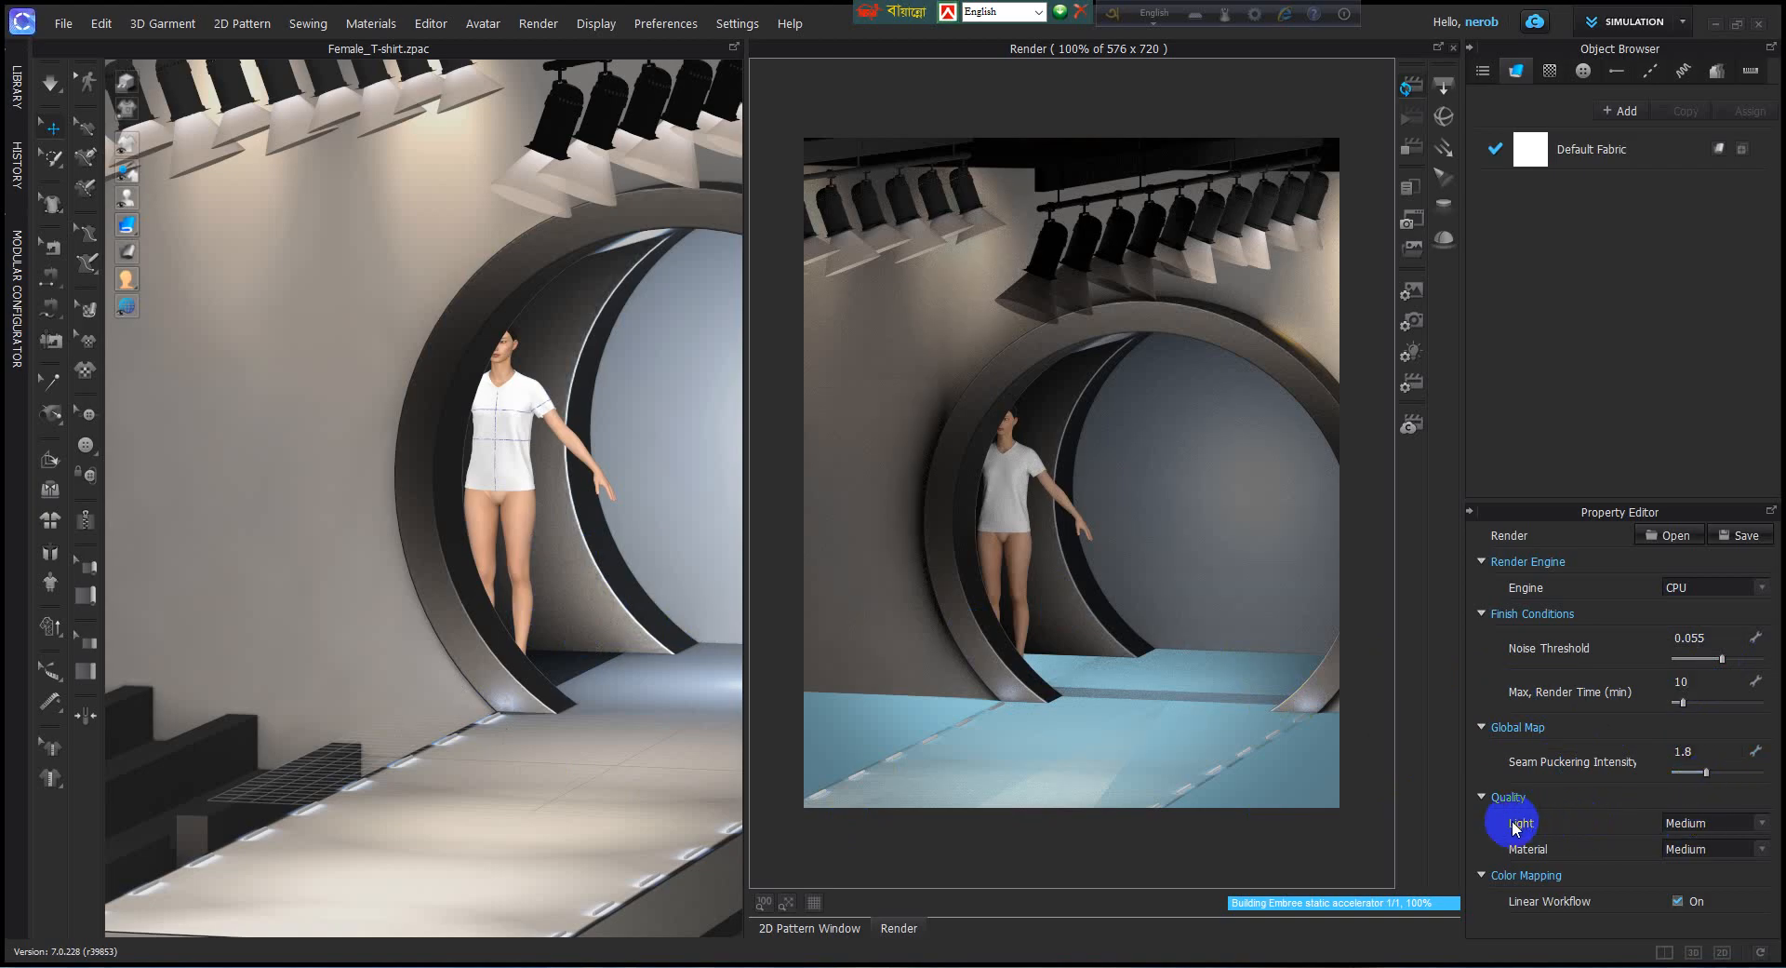
Set the render's light quality to High and its material quality to Very High.
click(1763, 823)
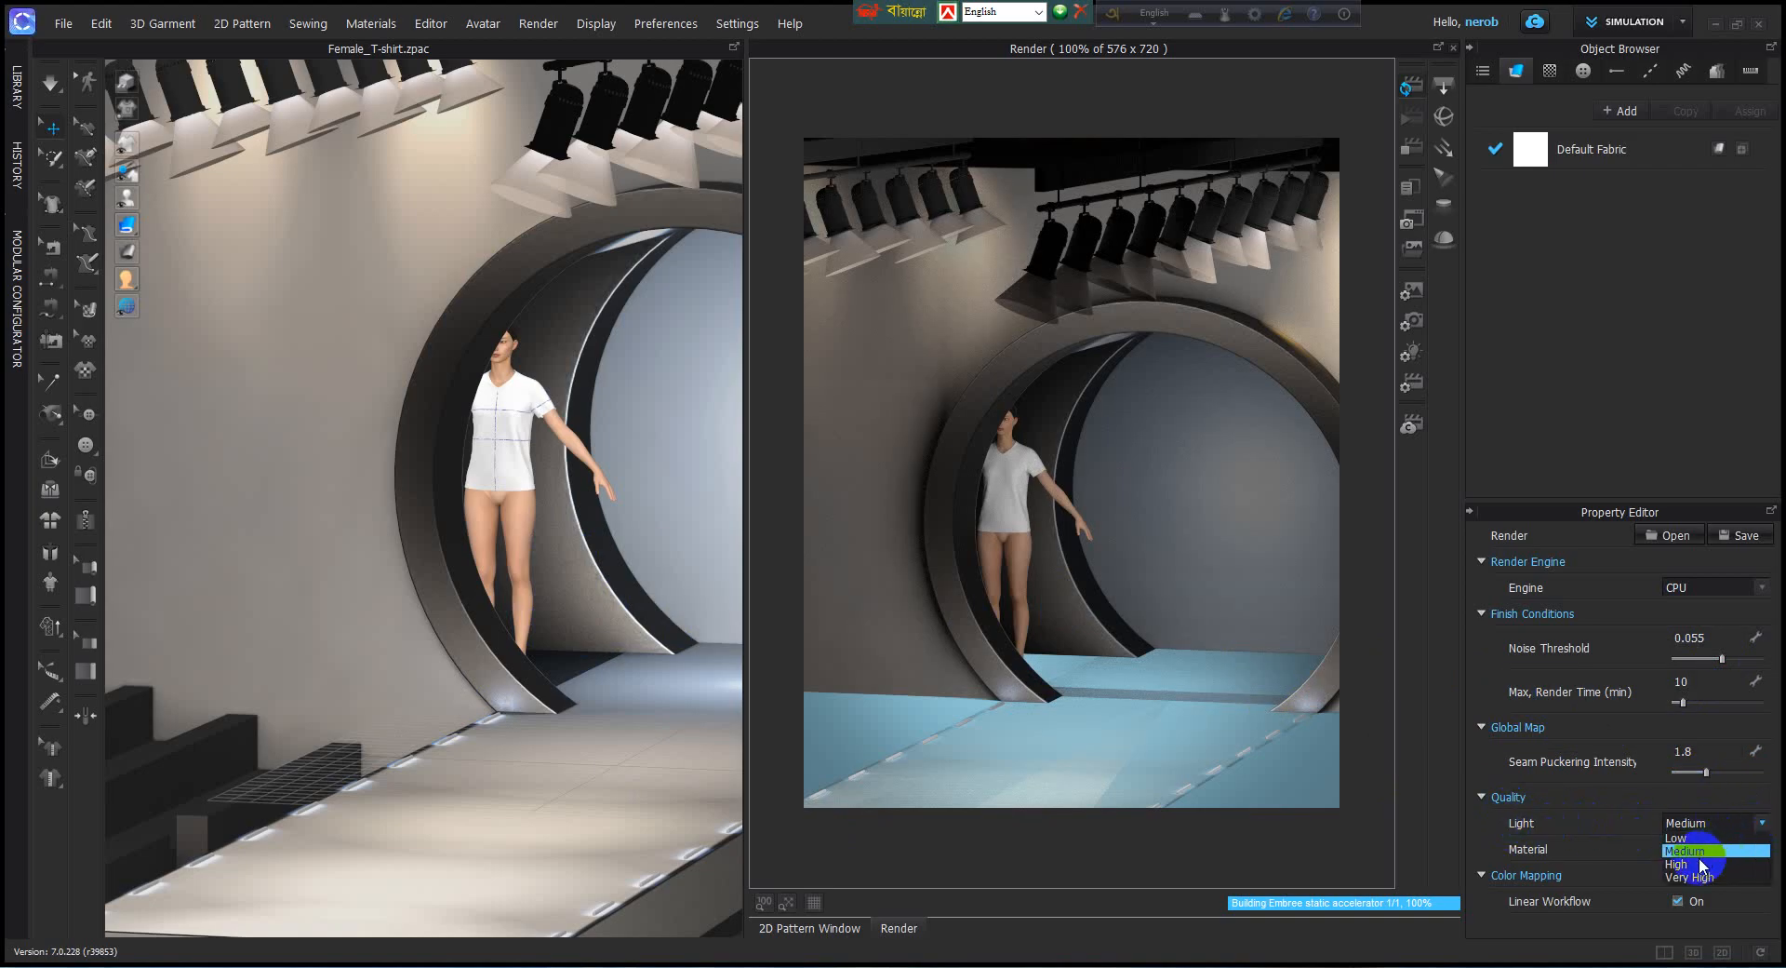
click(1698, 857)
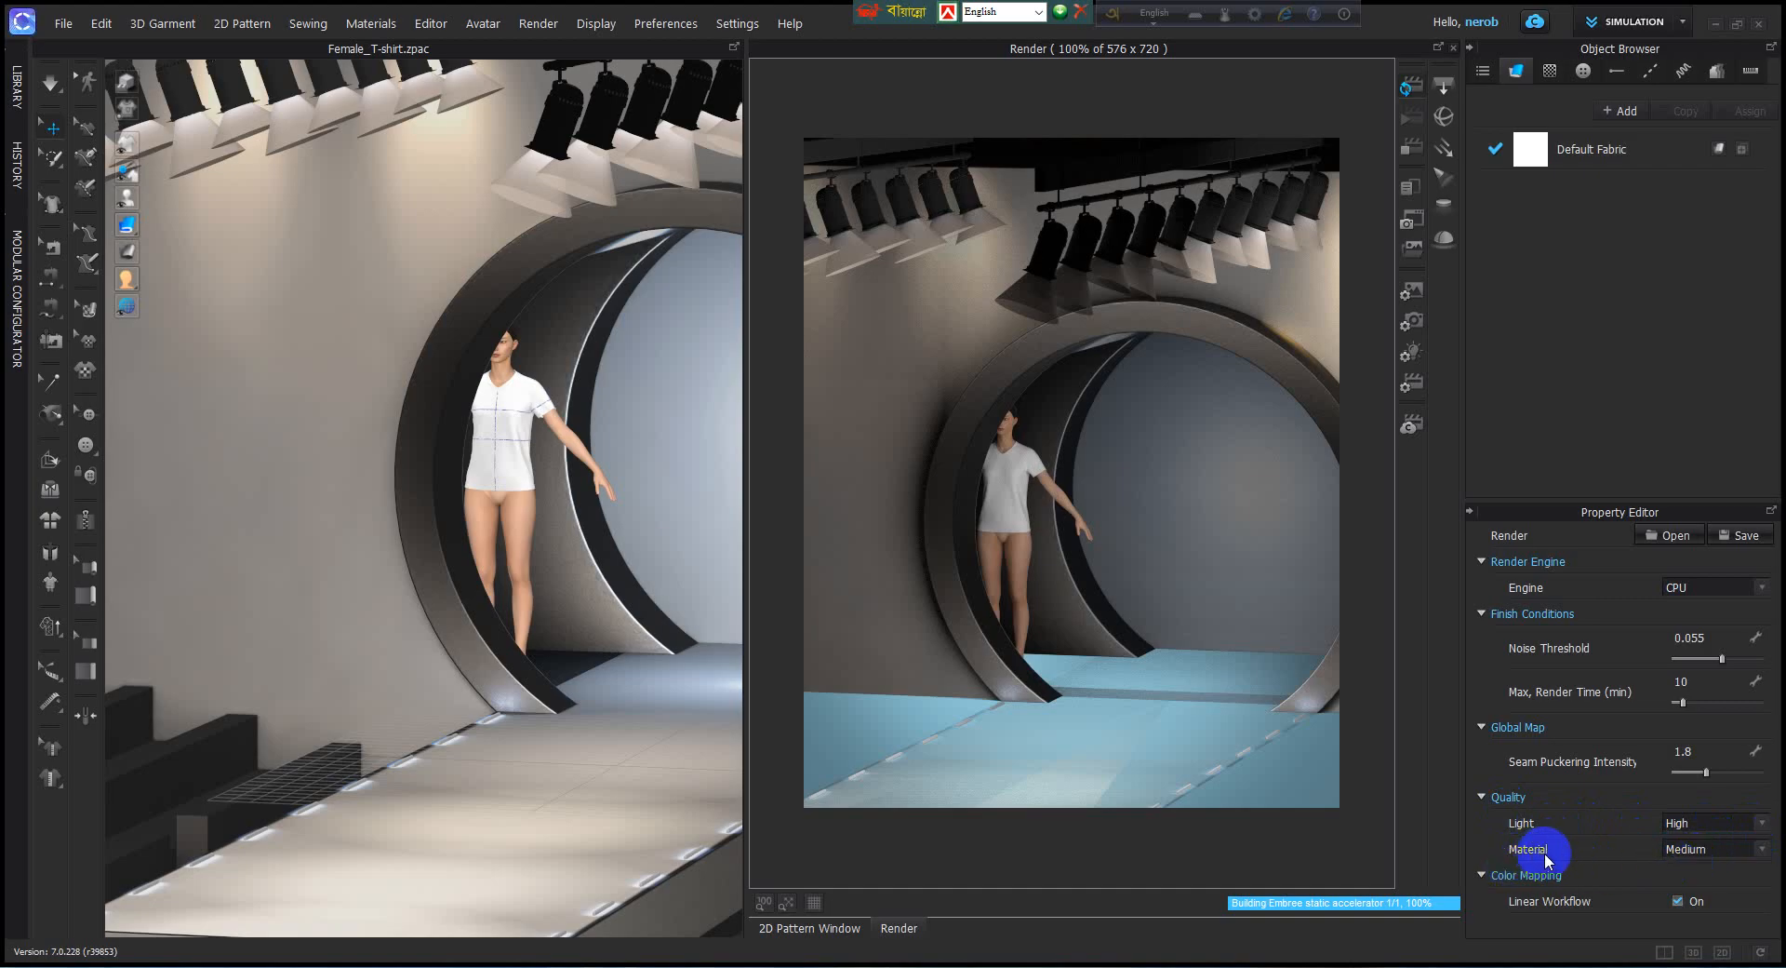
click(1763, 849)
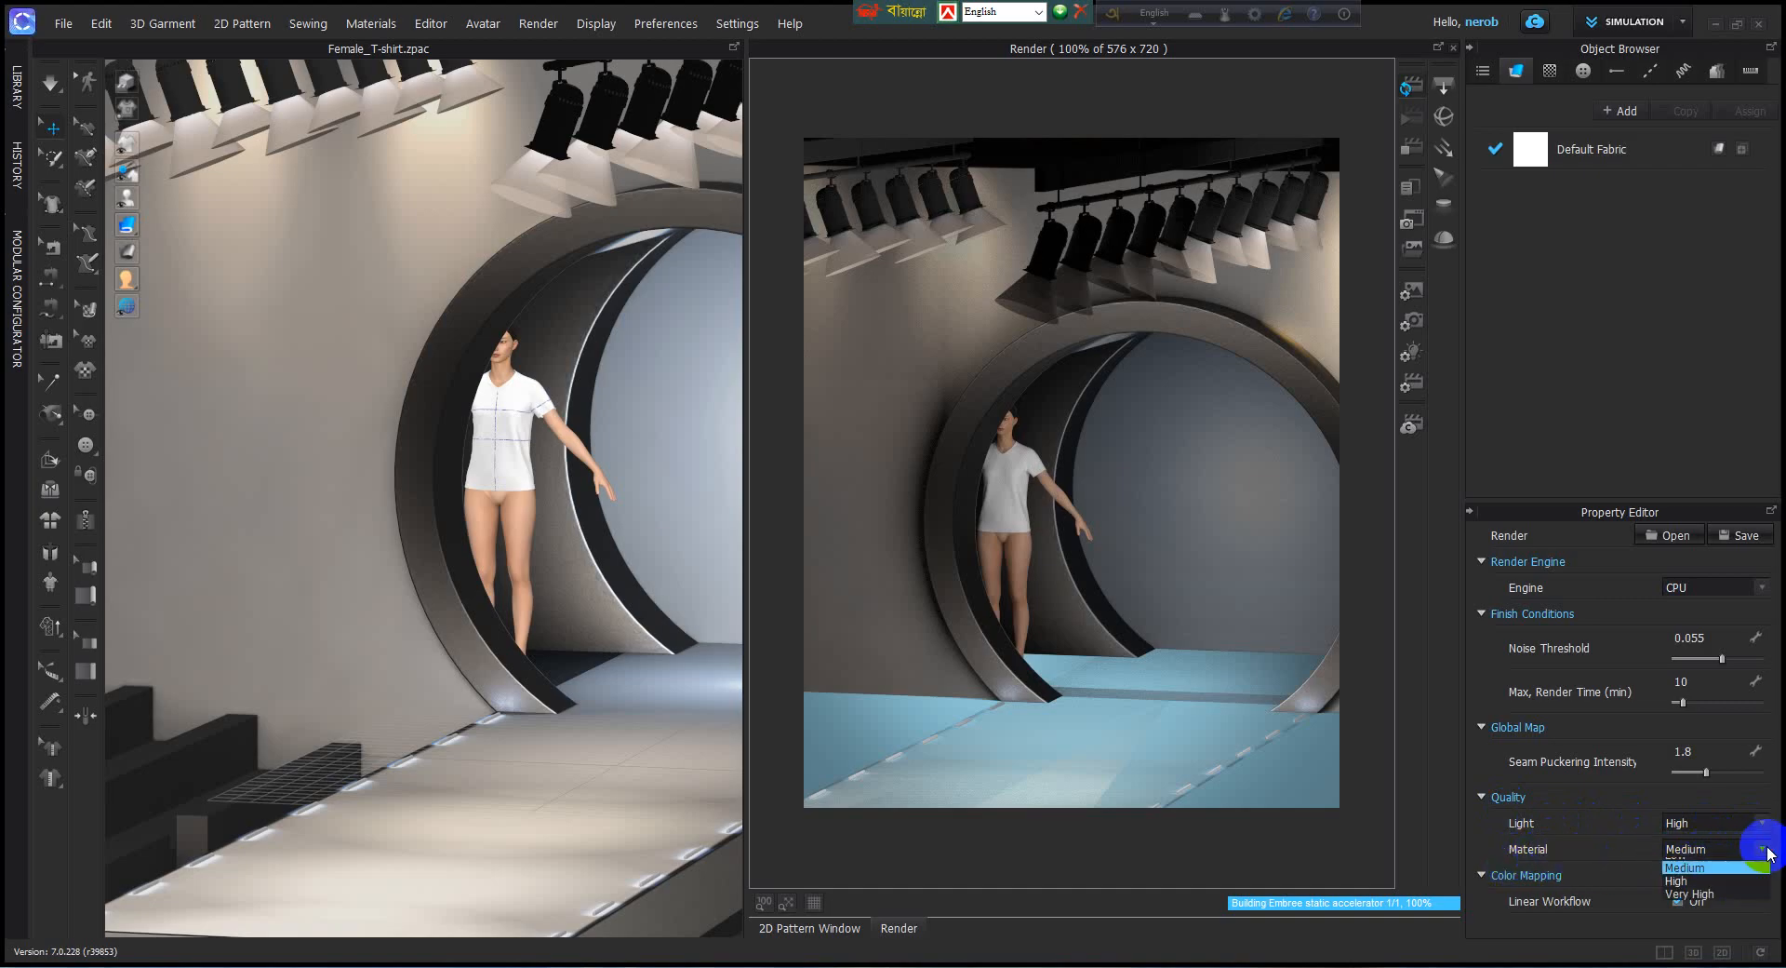
click(1675, 897)
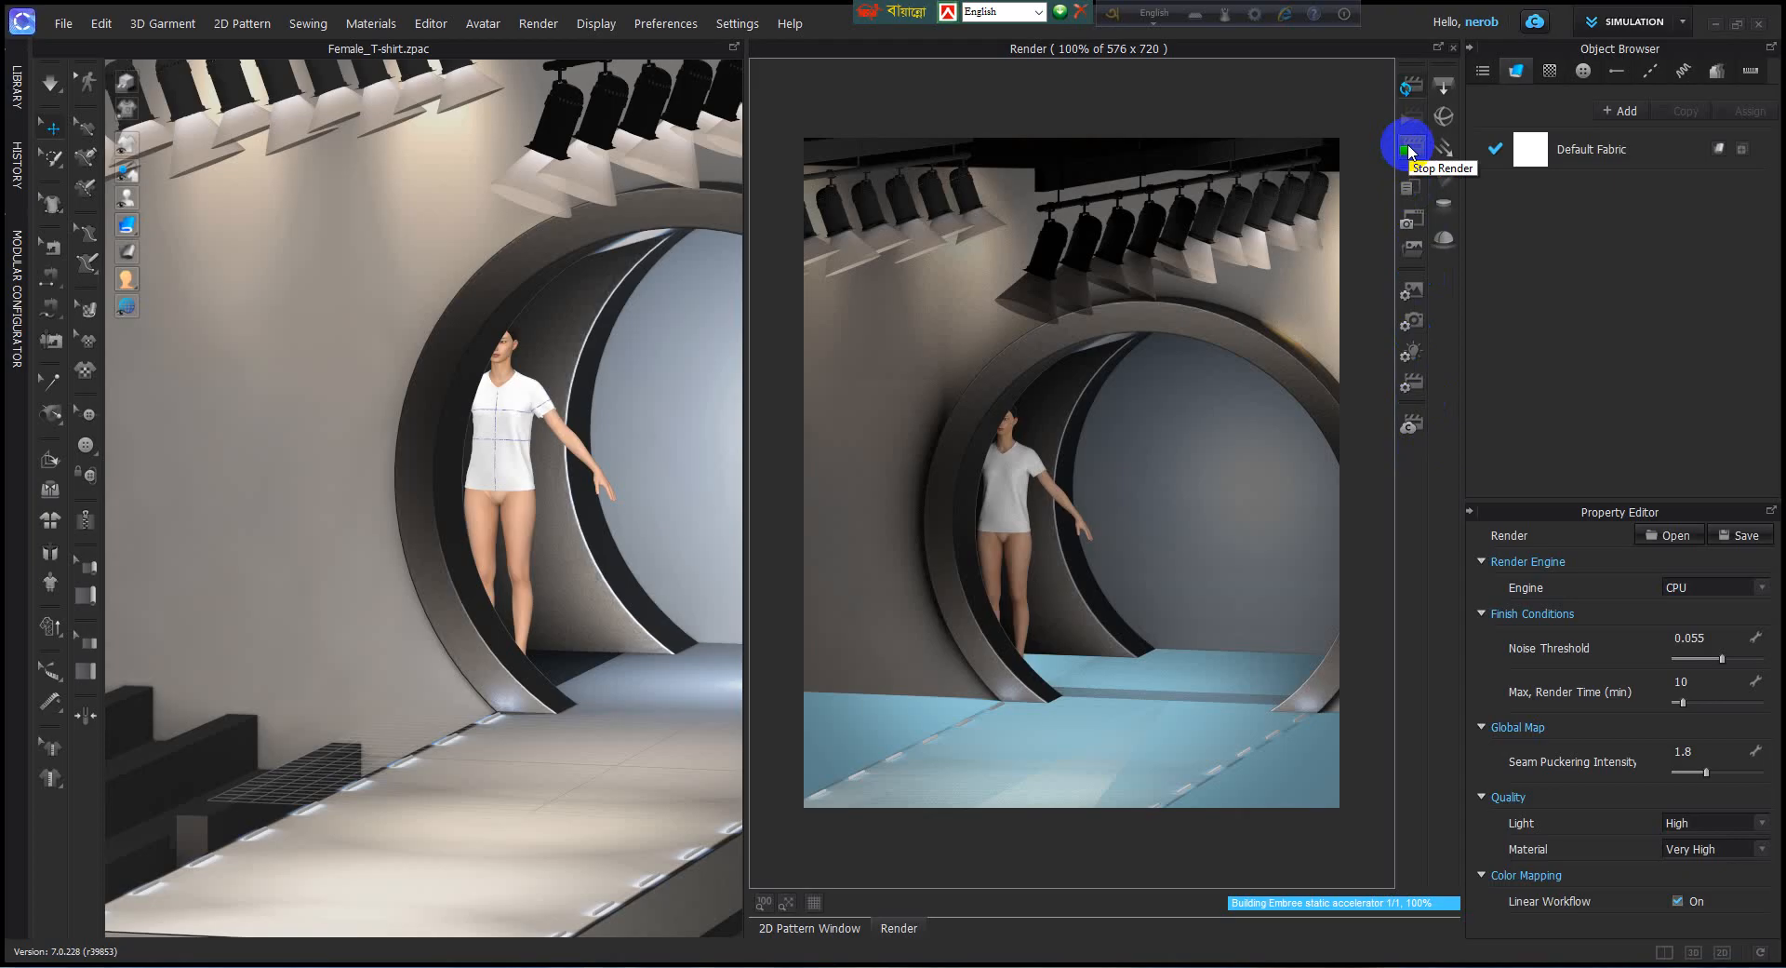
Stop the running interactive render and start the final render of the animation images.
click(1409, 150)
click(1411, 151)
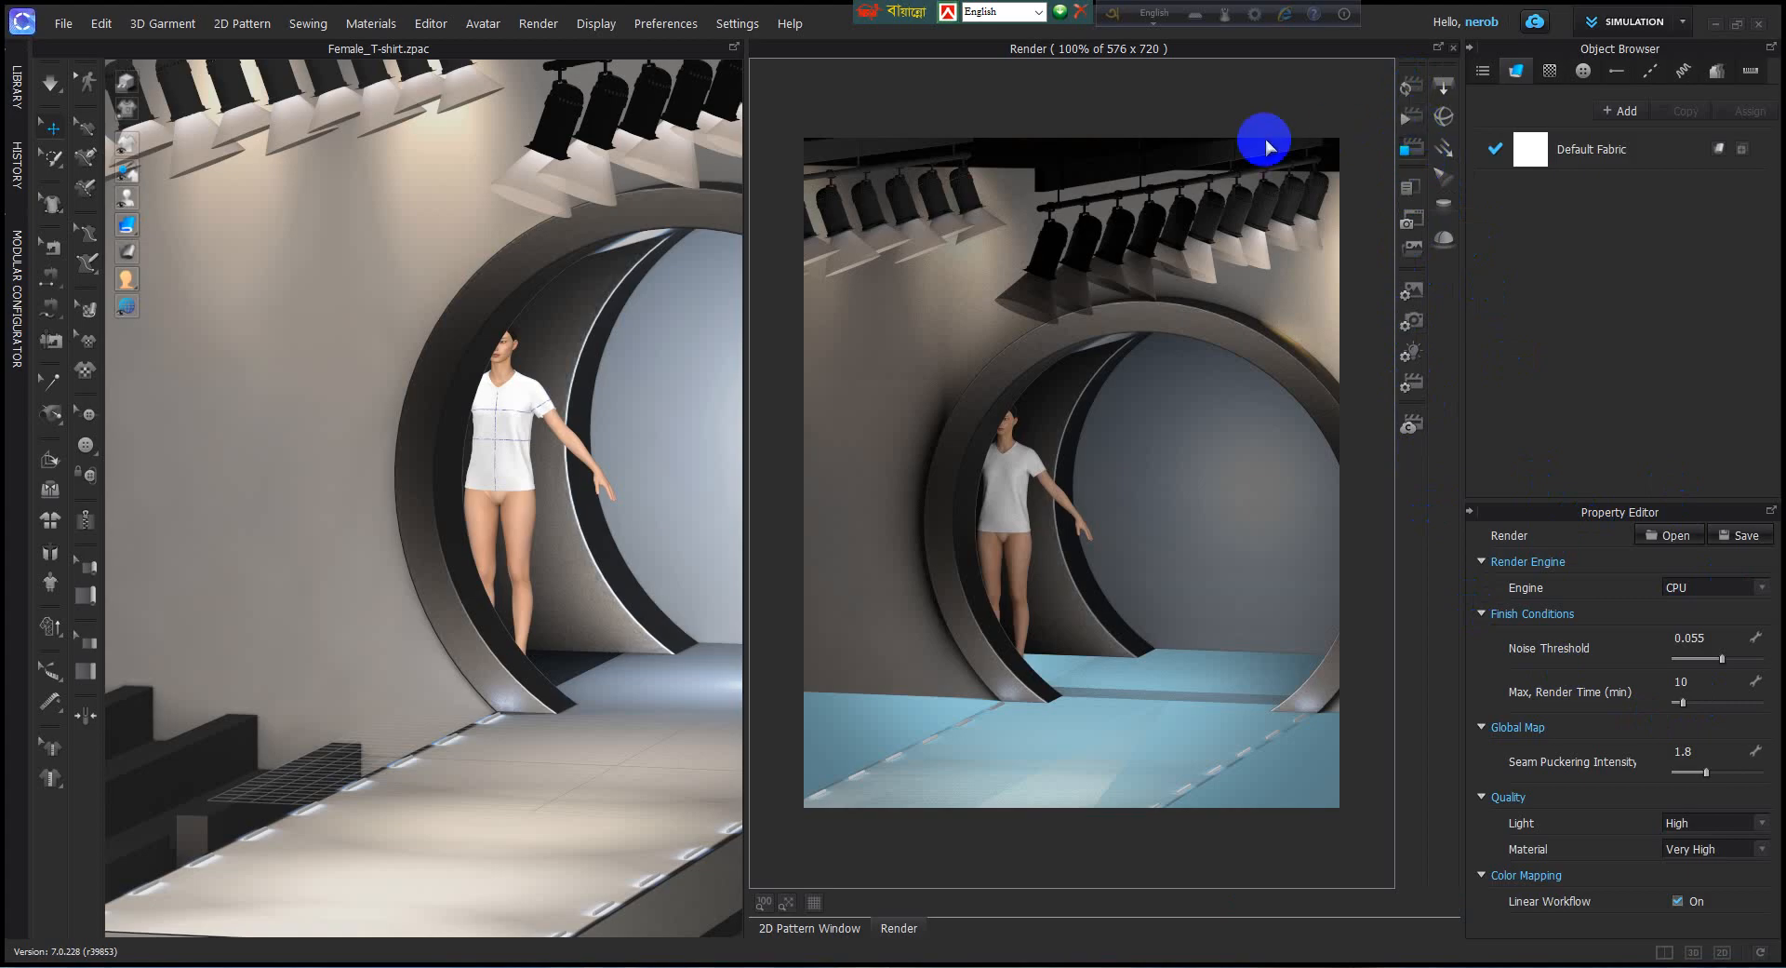
click(1413, 129)
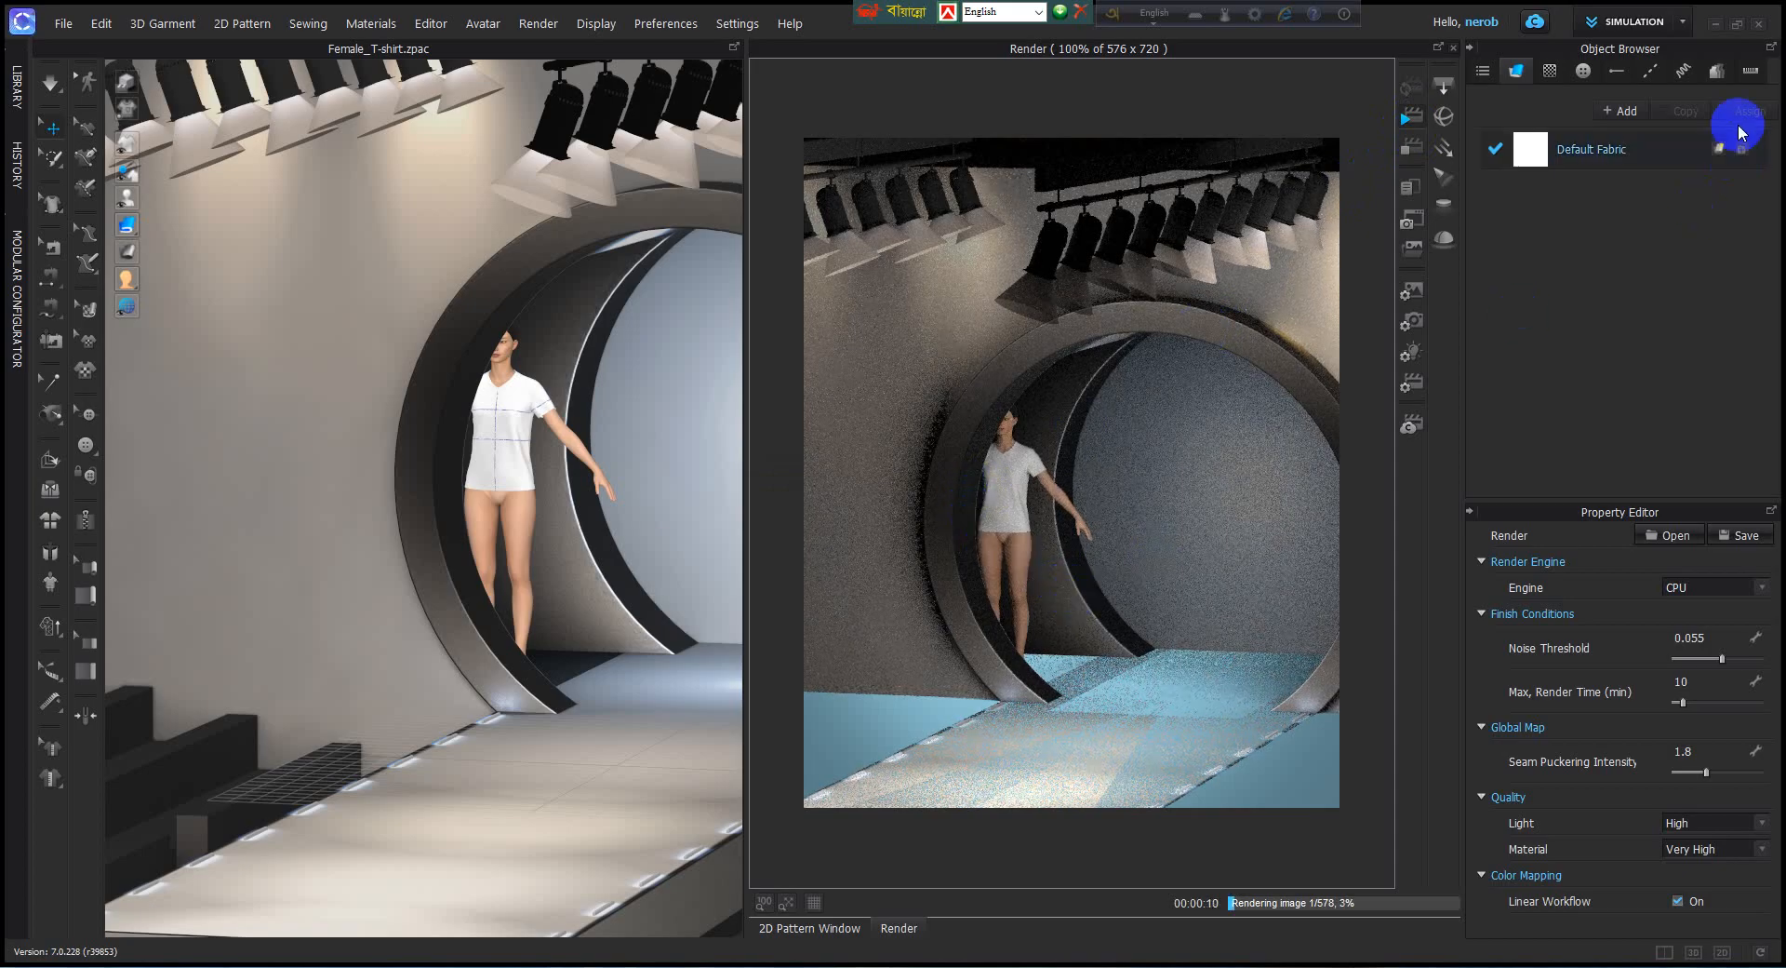
Cancel the running render by switching to Animation mode and check the start of the animation timeline.
click(1681, 26)
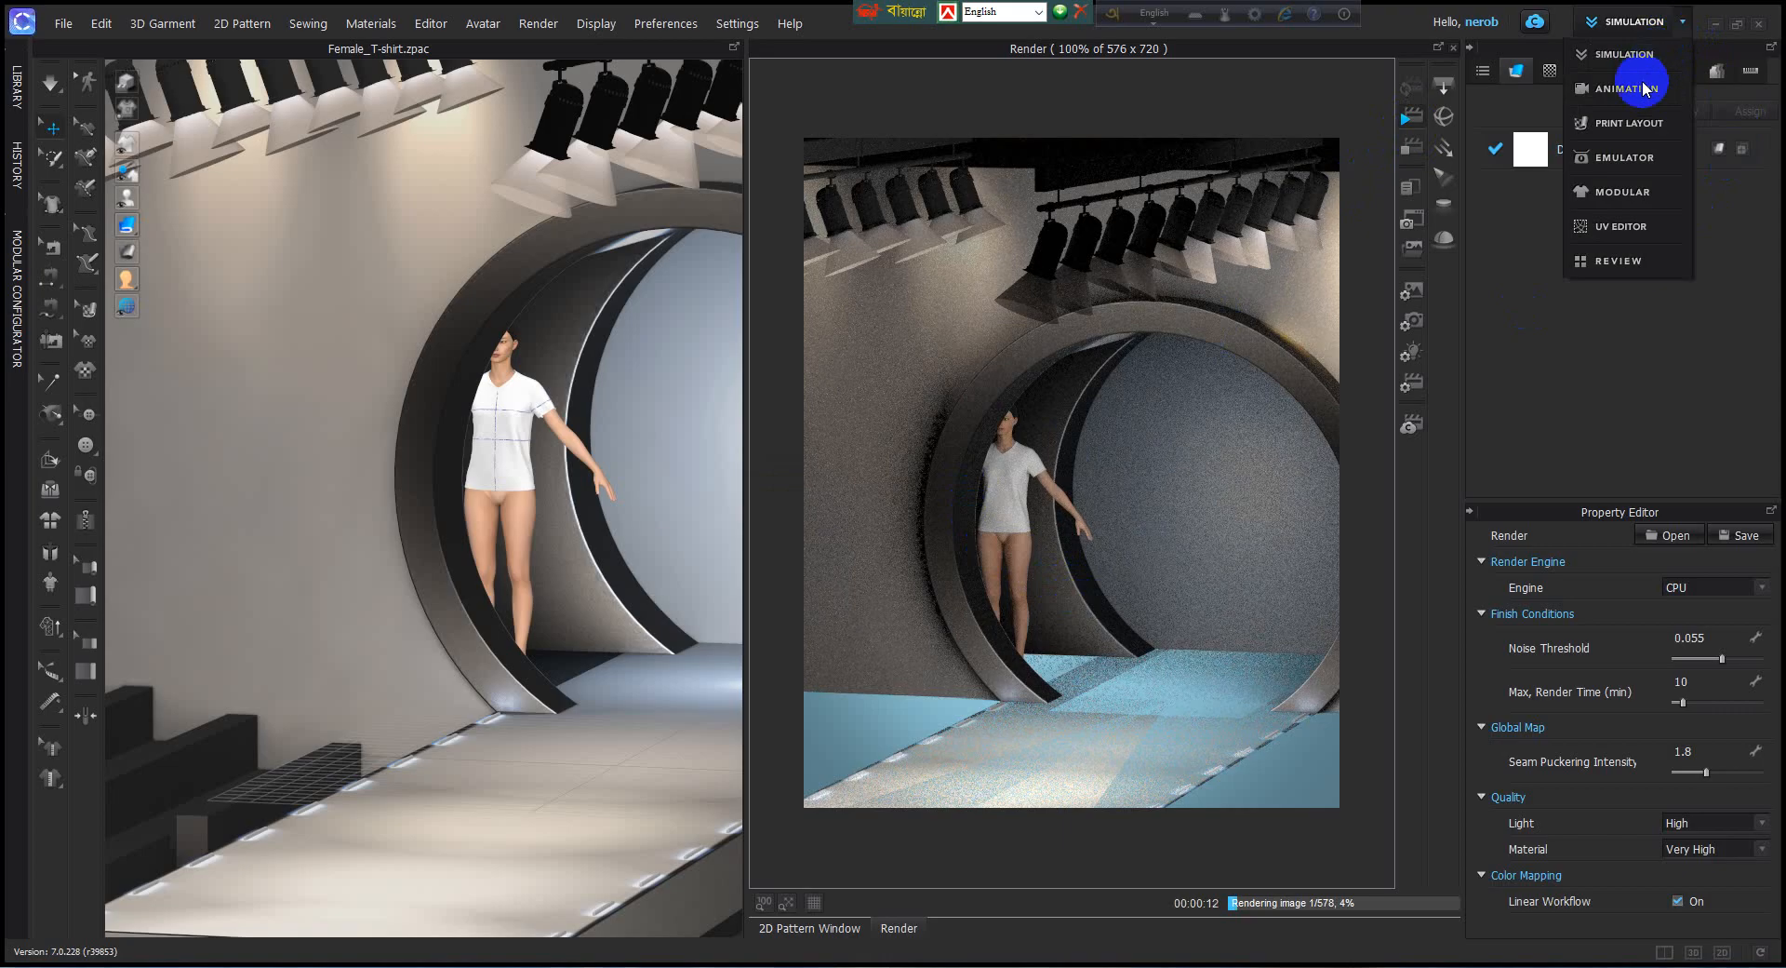
click(1582, 86)
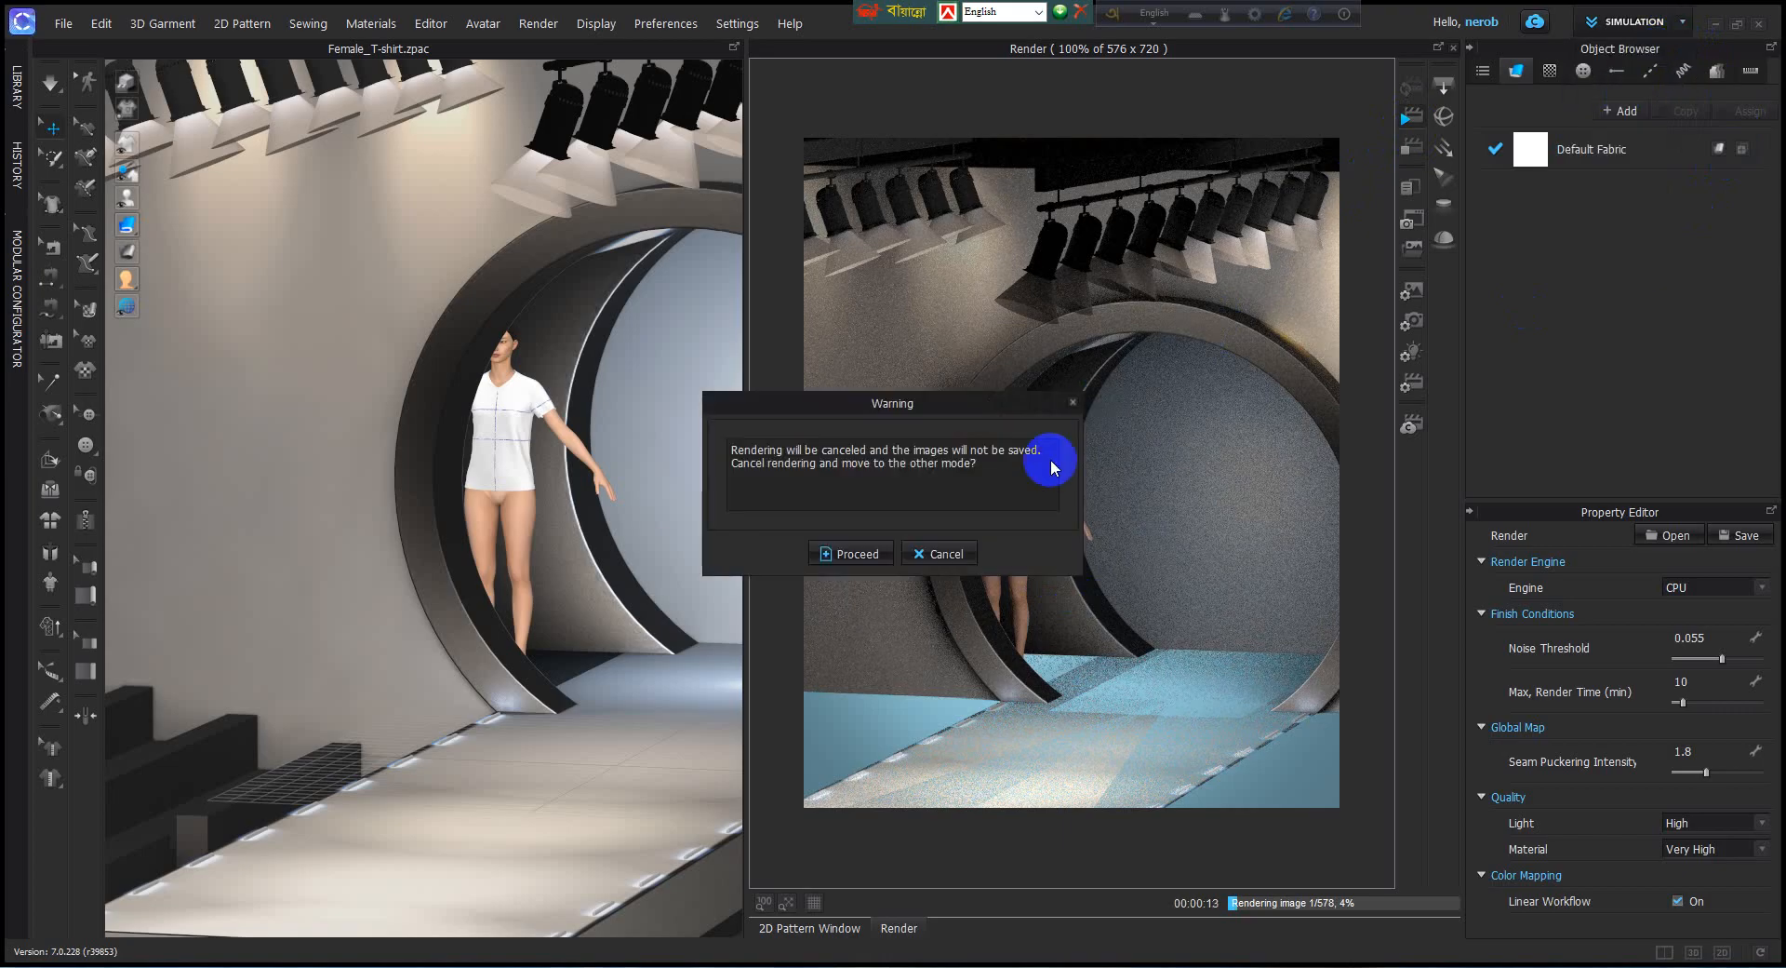
click(869, 554)
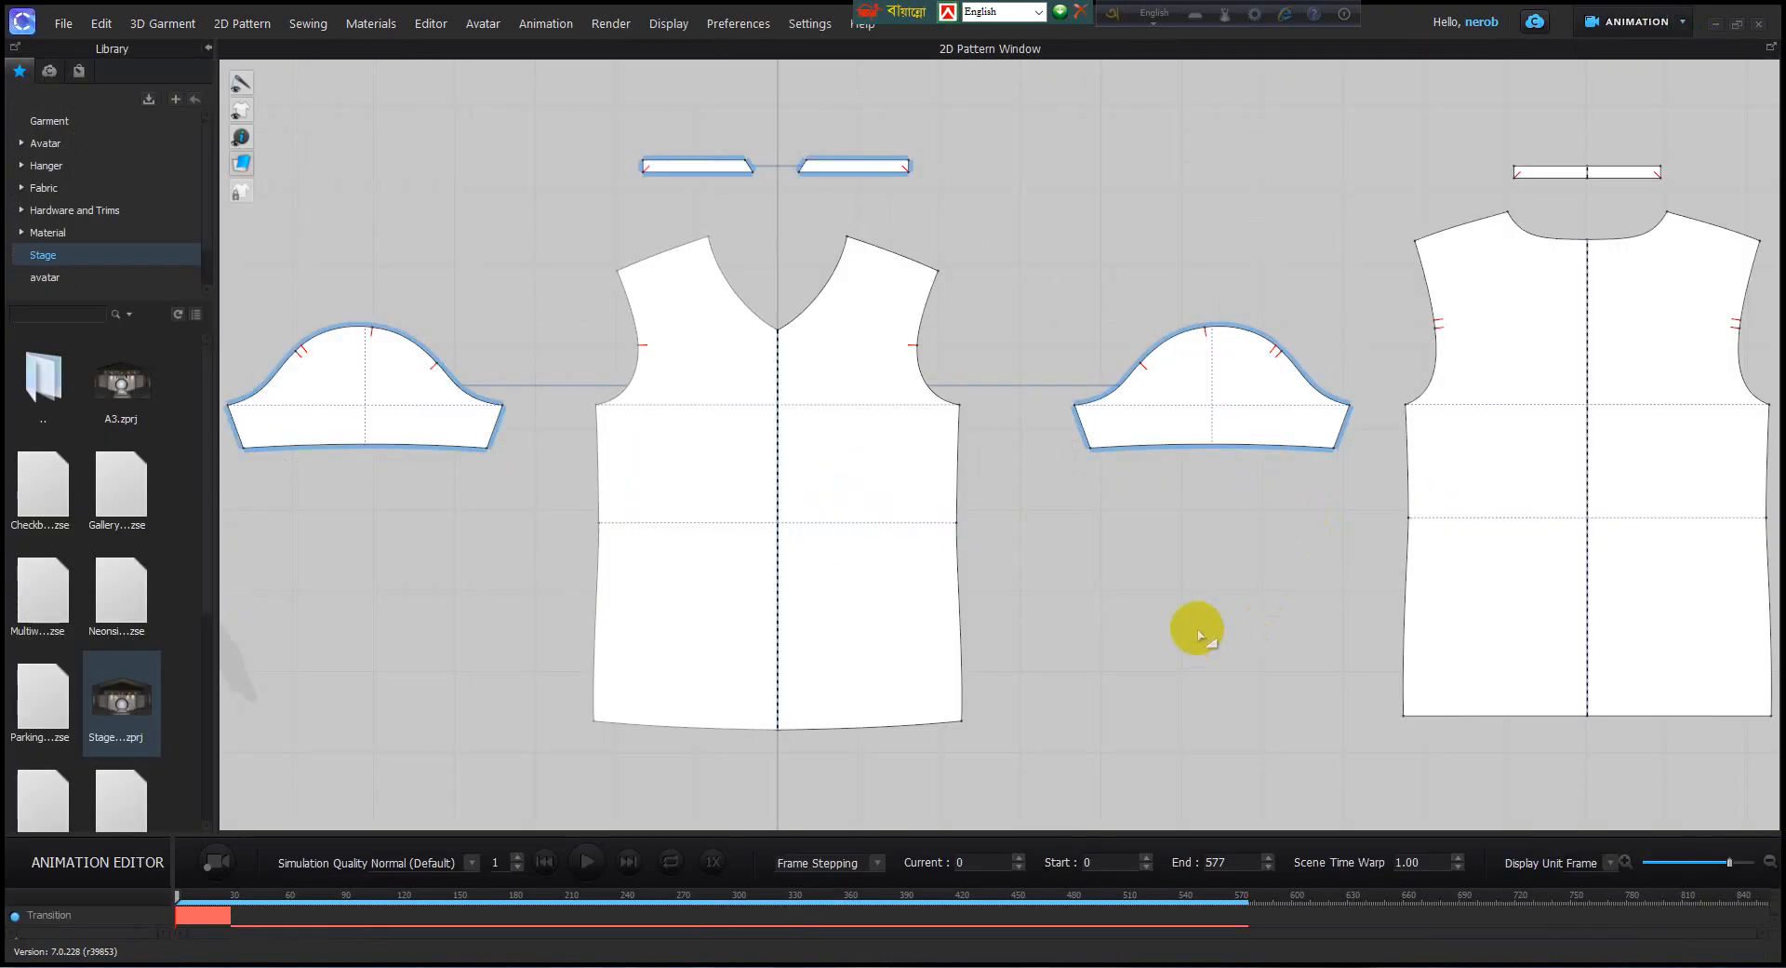
click(276, 894)
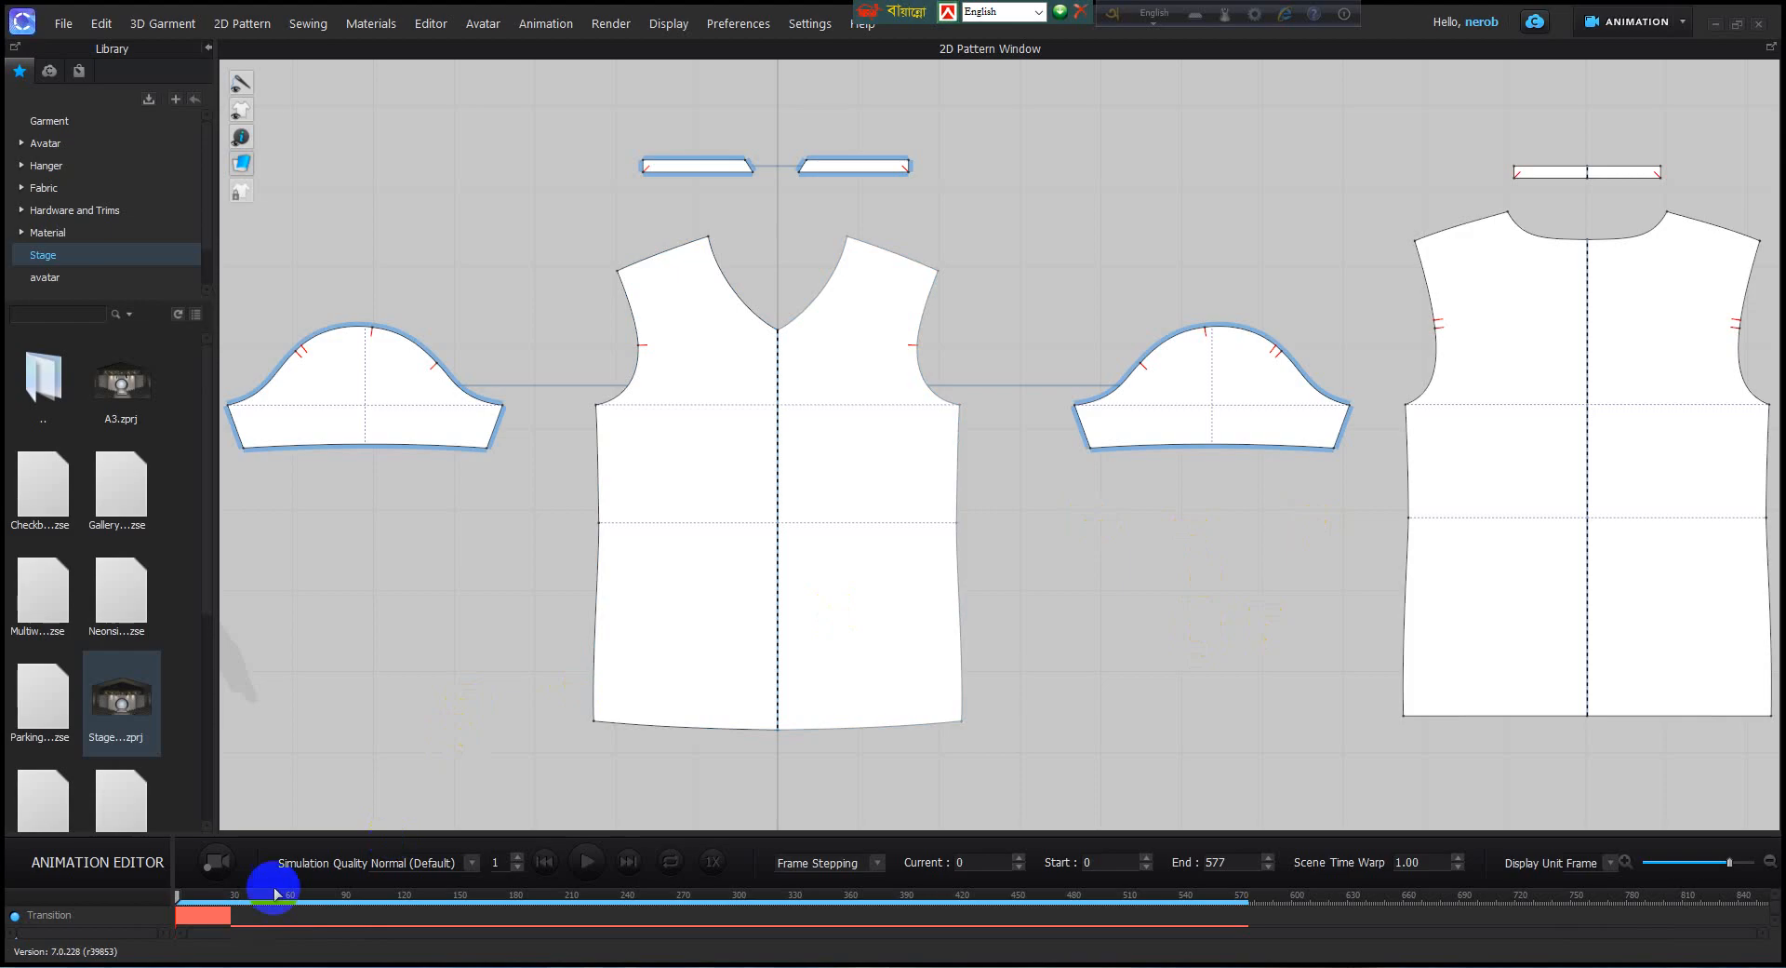
click(261, 921)
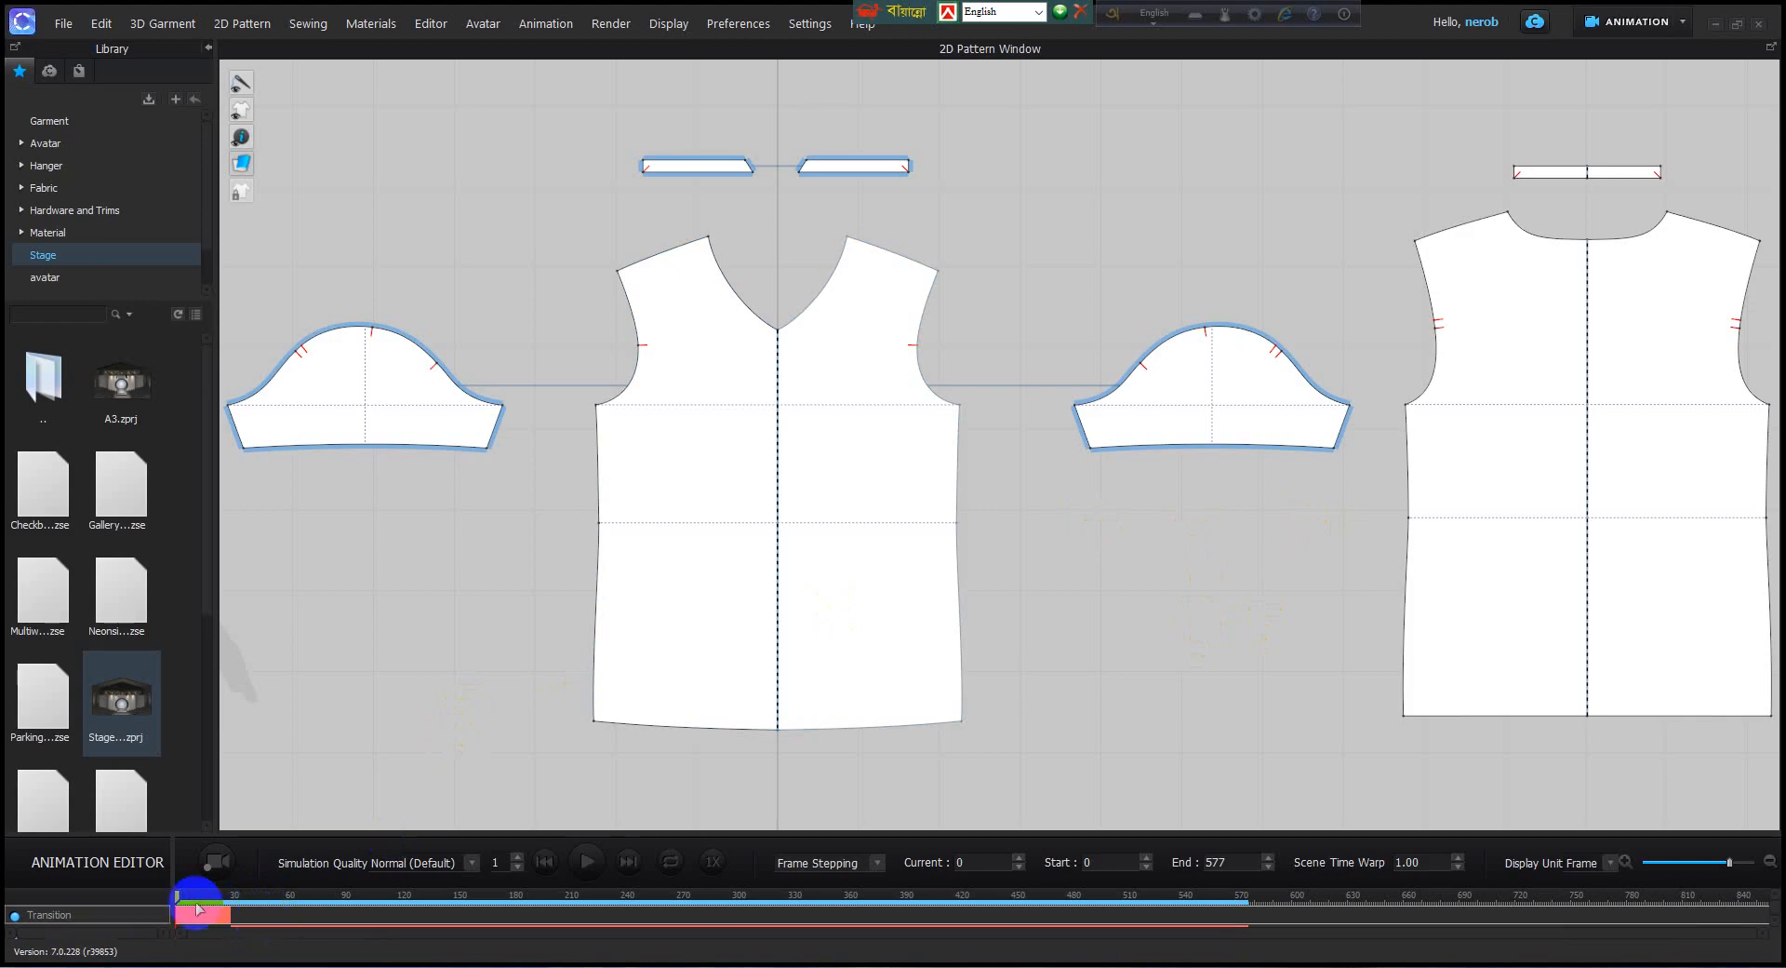
drag(172, 895, 170, 899)
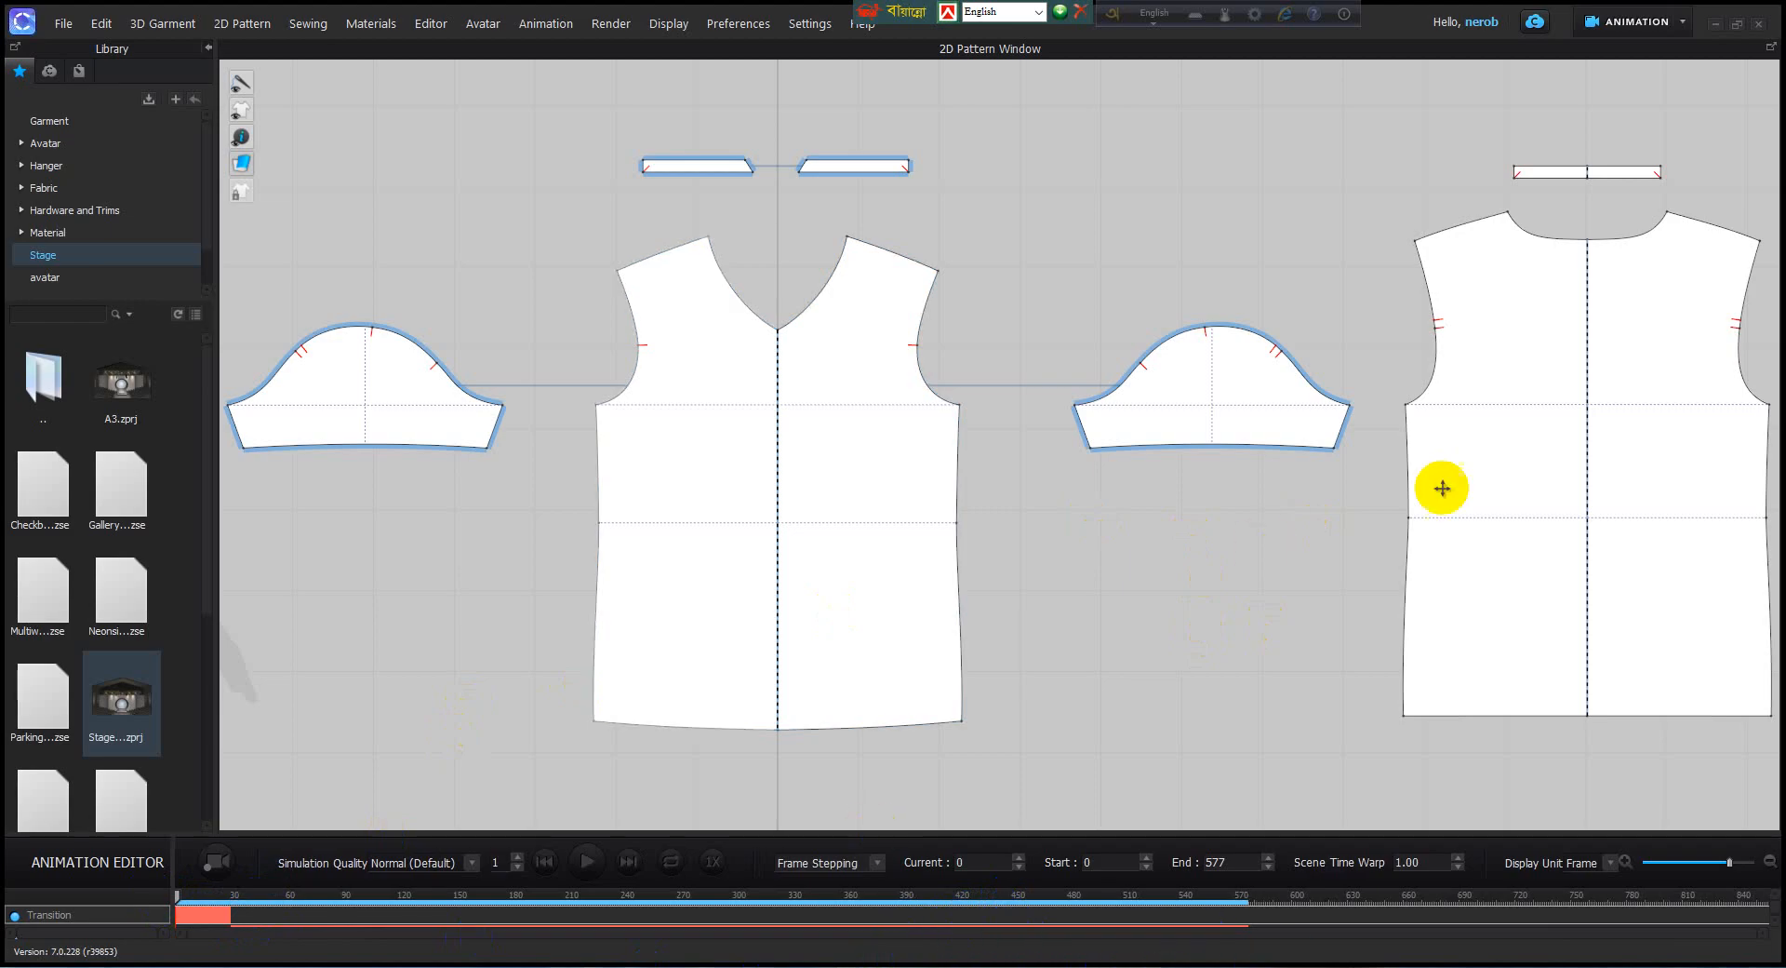
Return to Simulation mode and reframe the 3D view closer to the avatar in the round archway.
click(1684, 21)
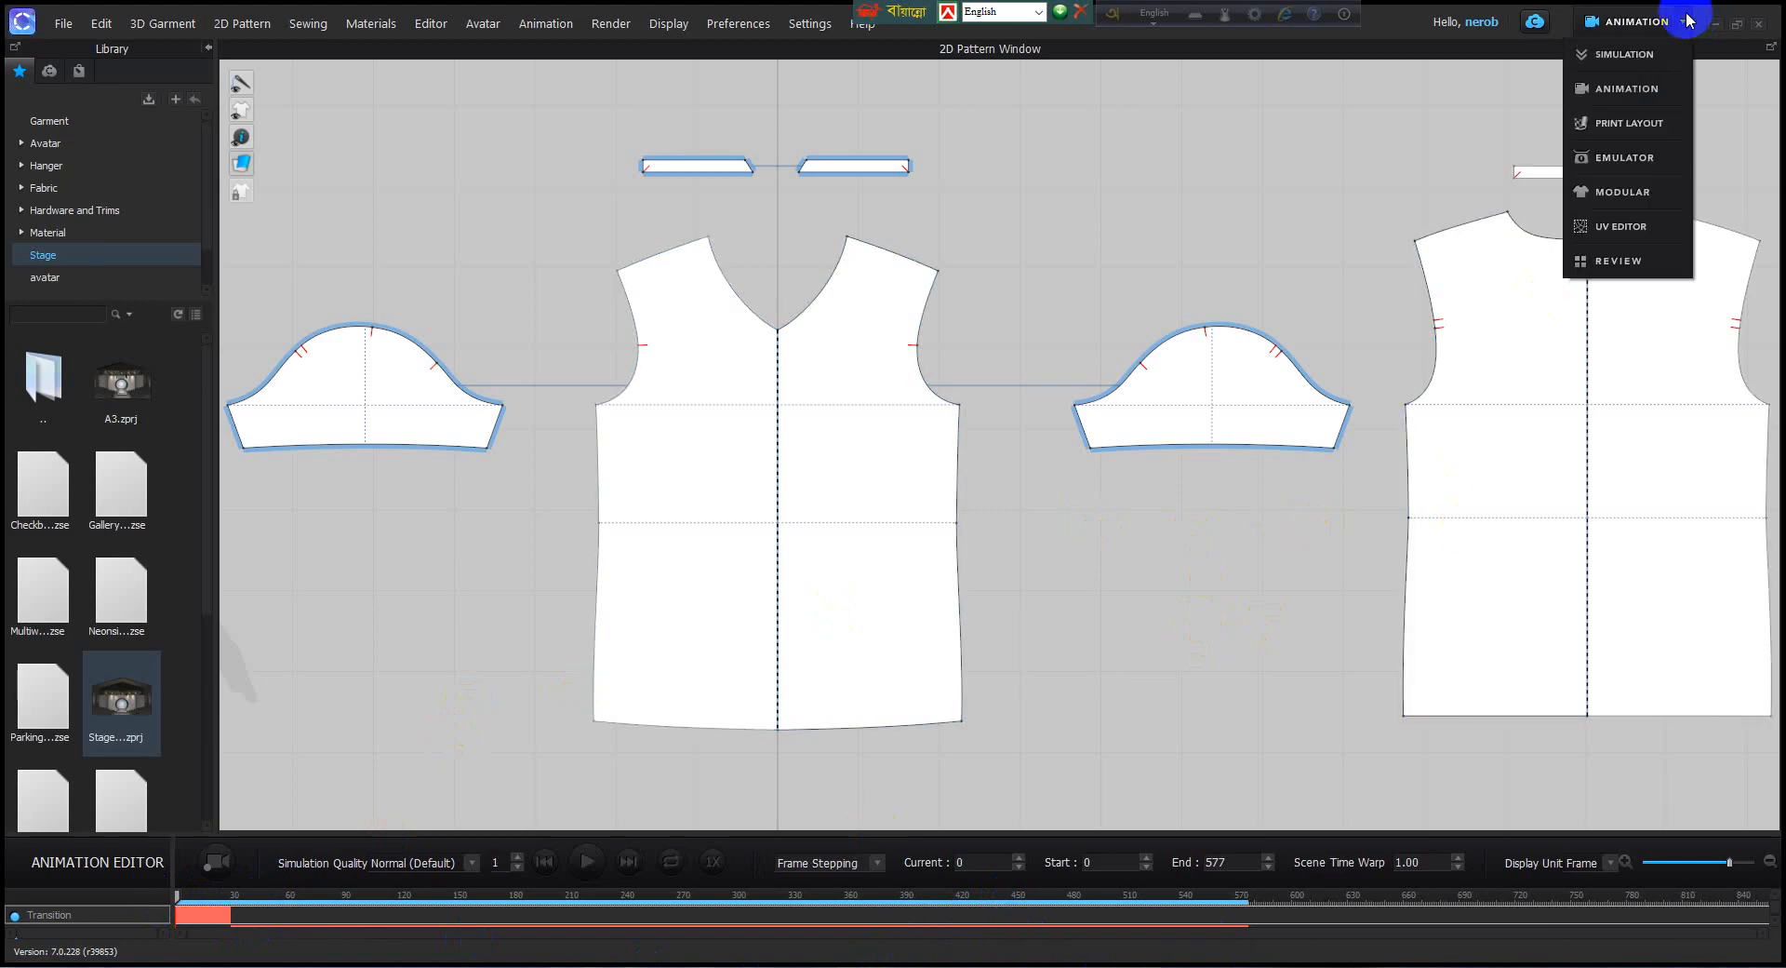
click(1626, 56)
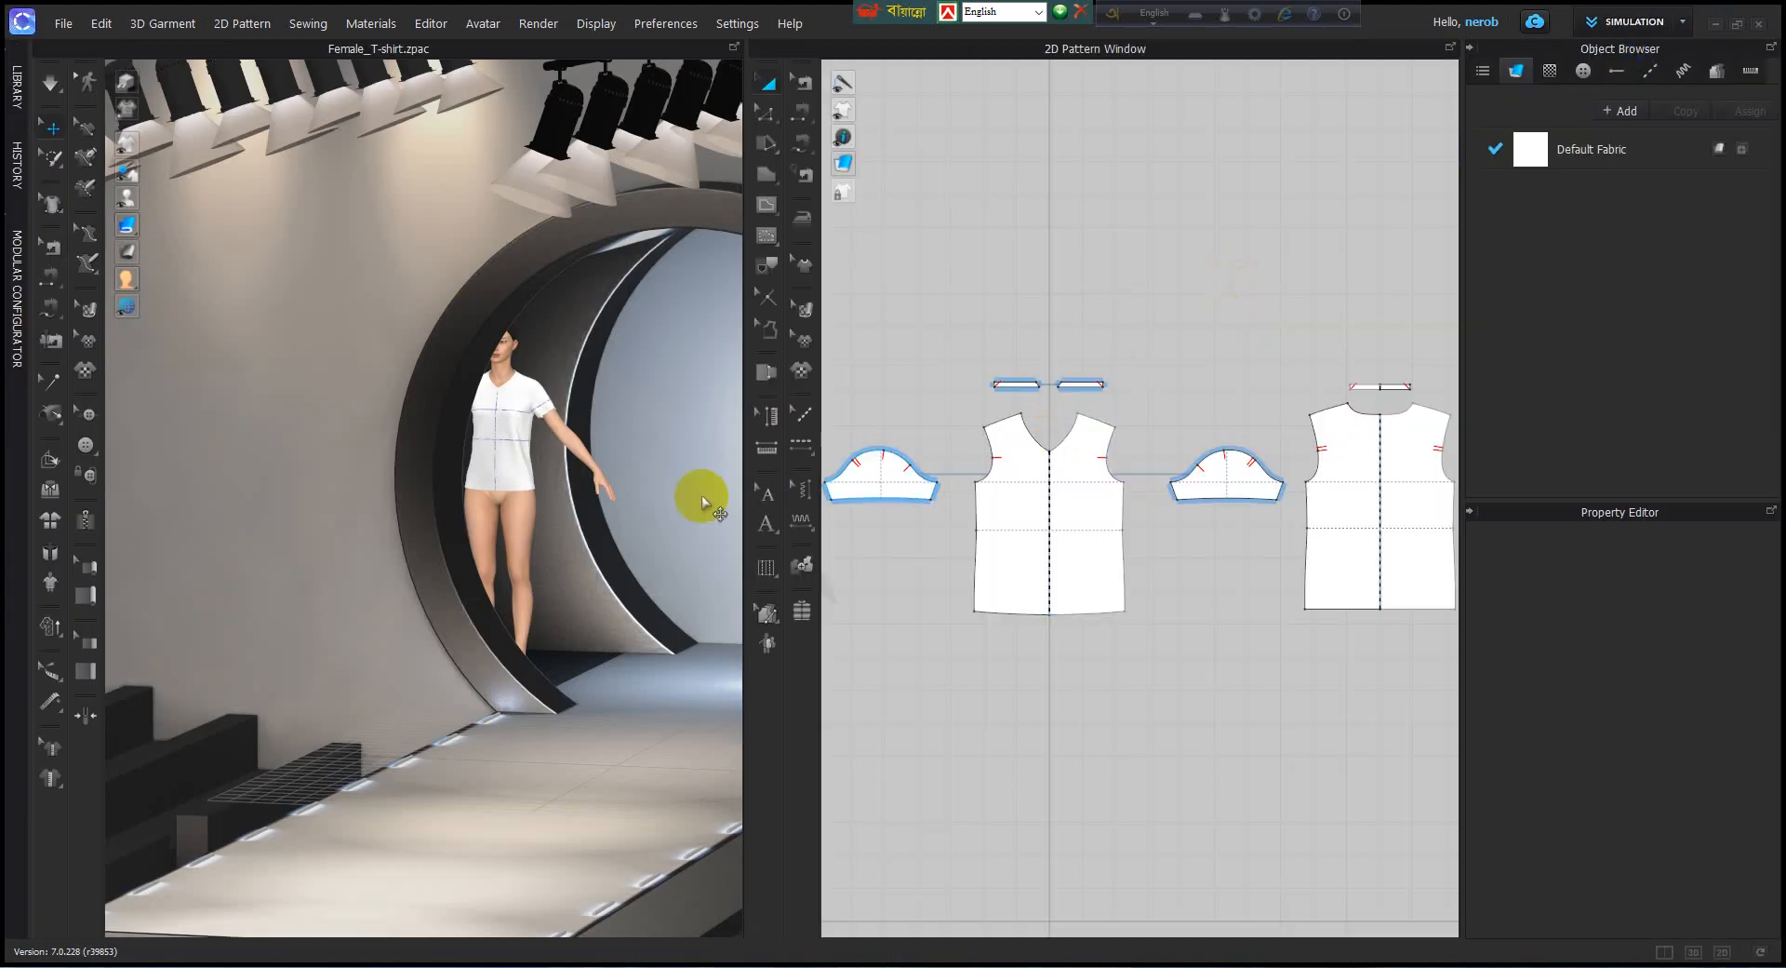
click(588, 495)
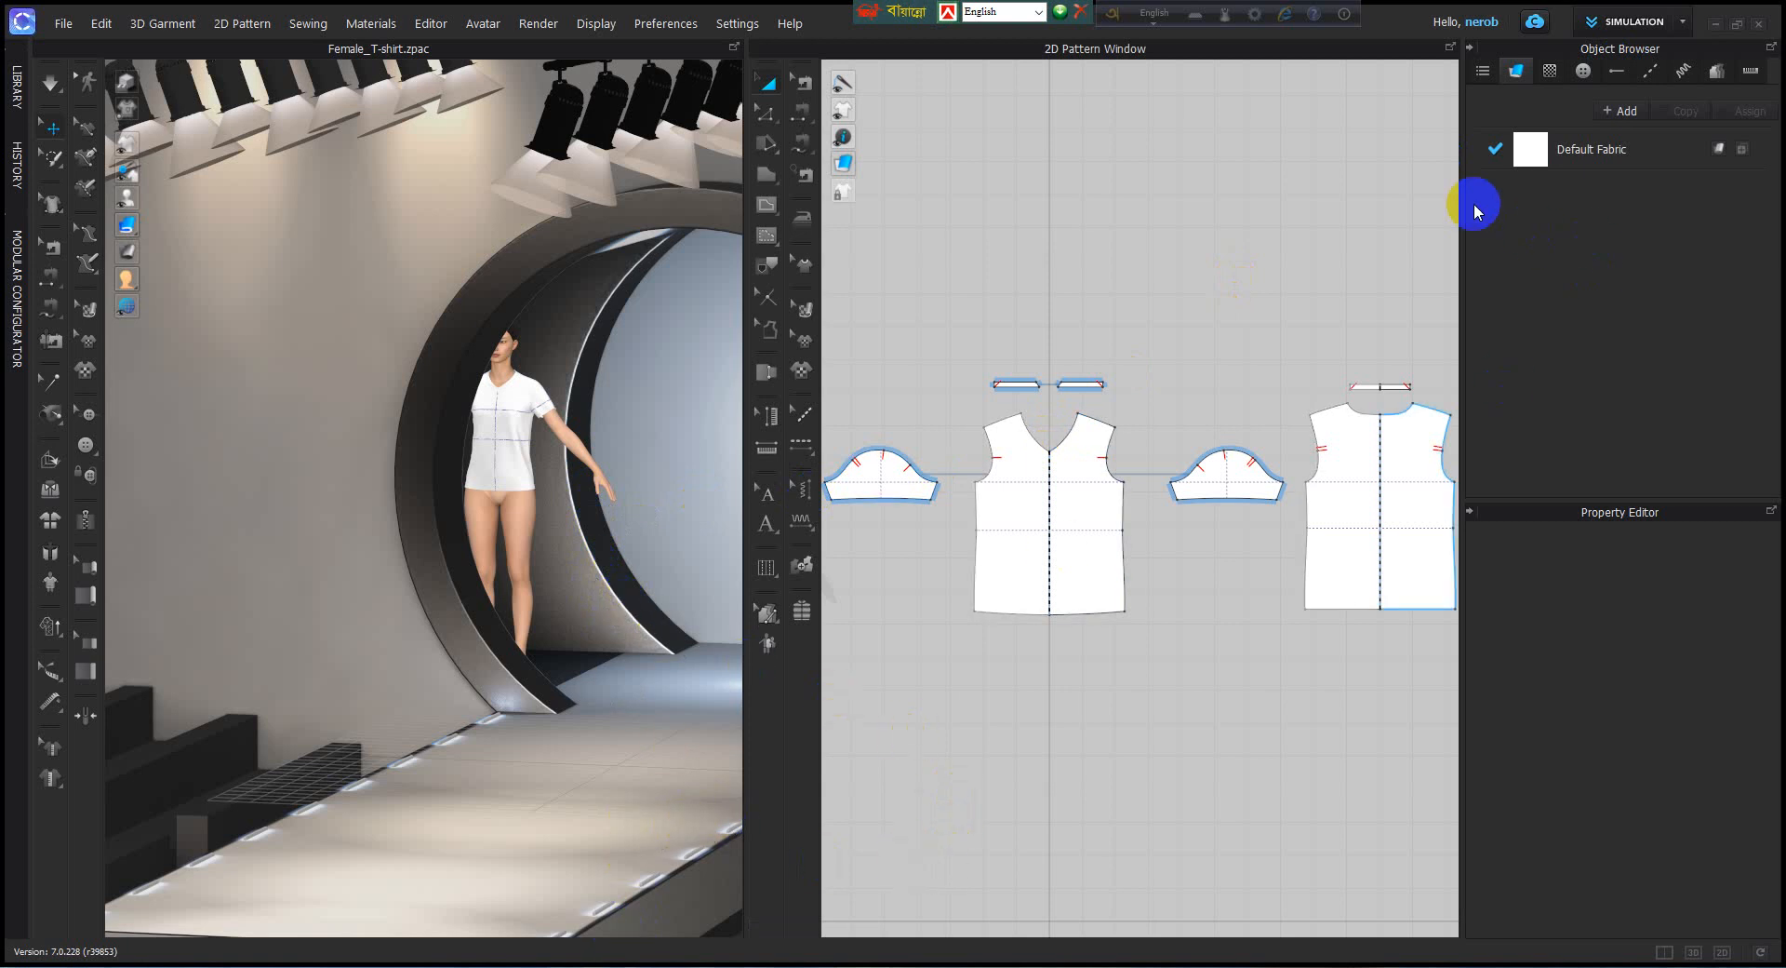
scroll(614, 503, up, 5)
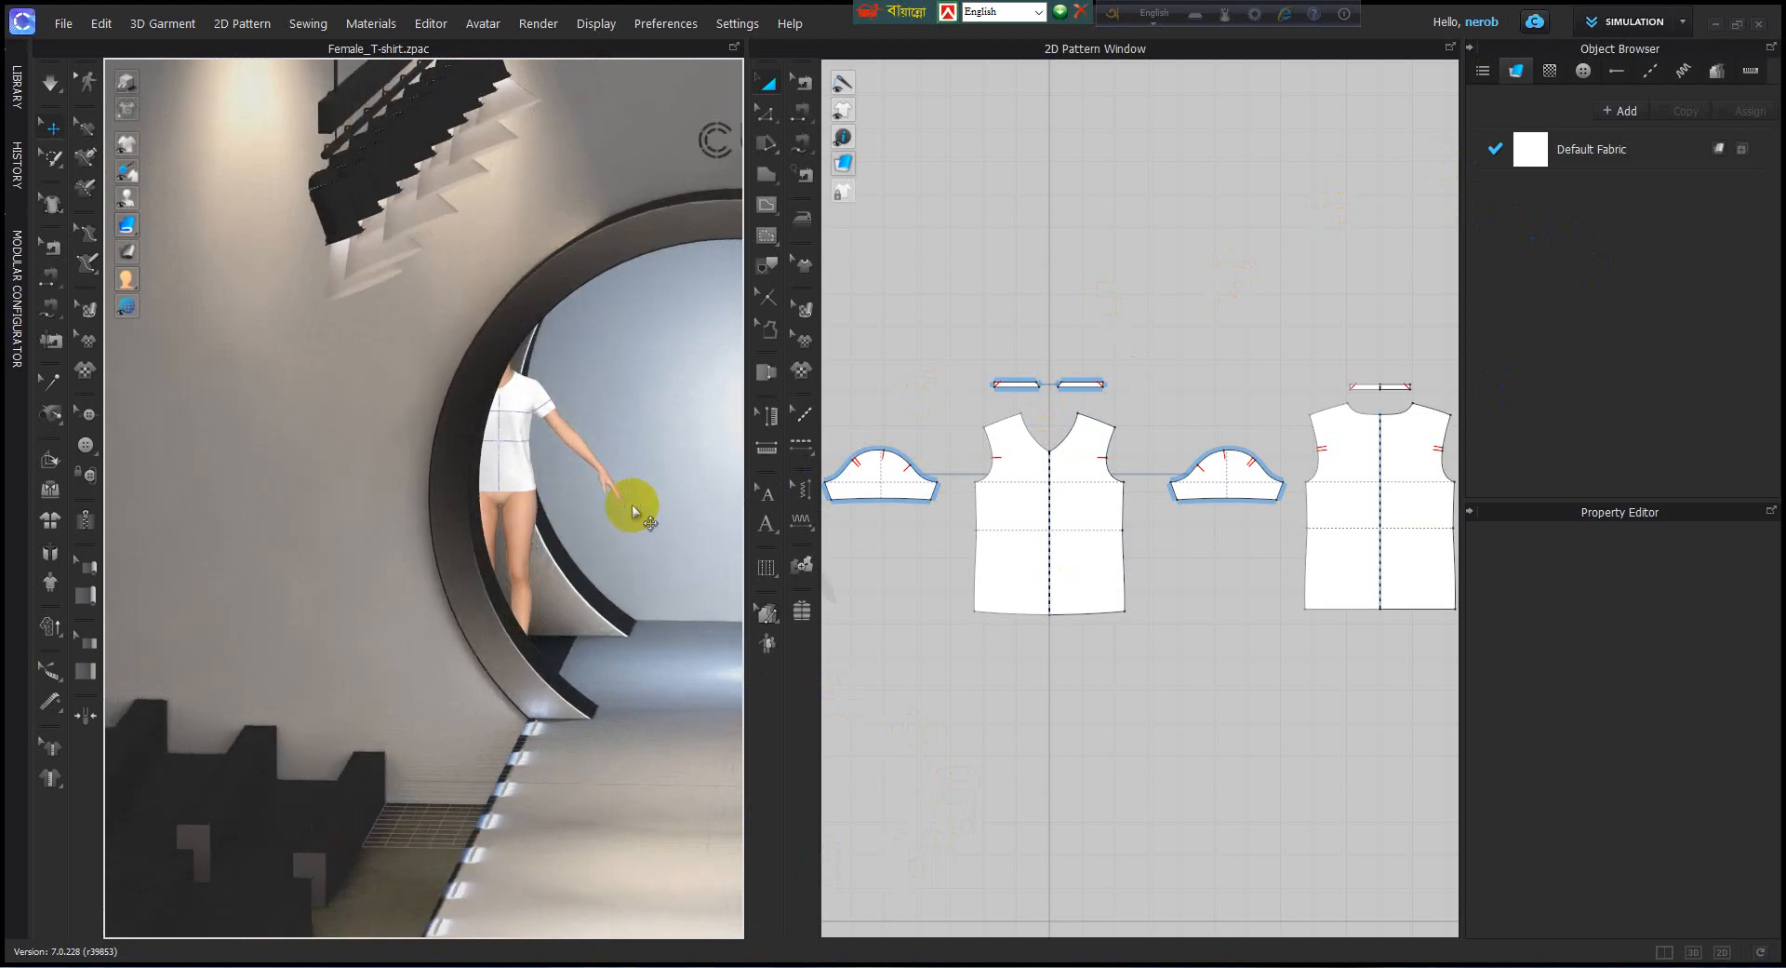
middle_drag(618, 497, 404, 489)
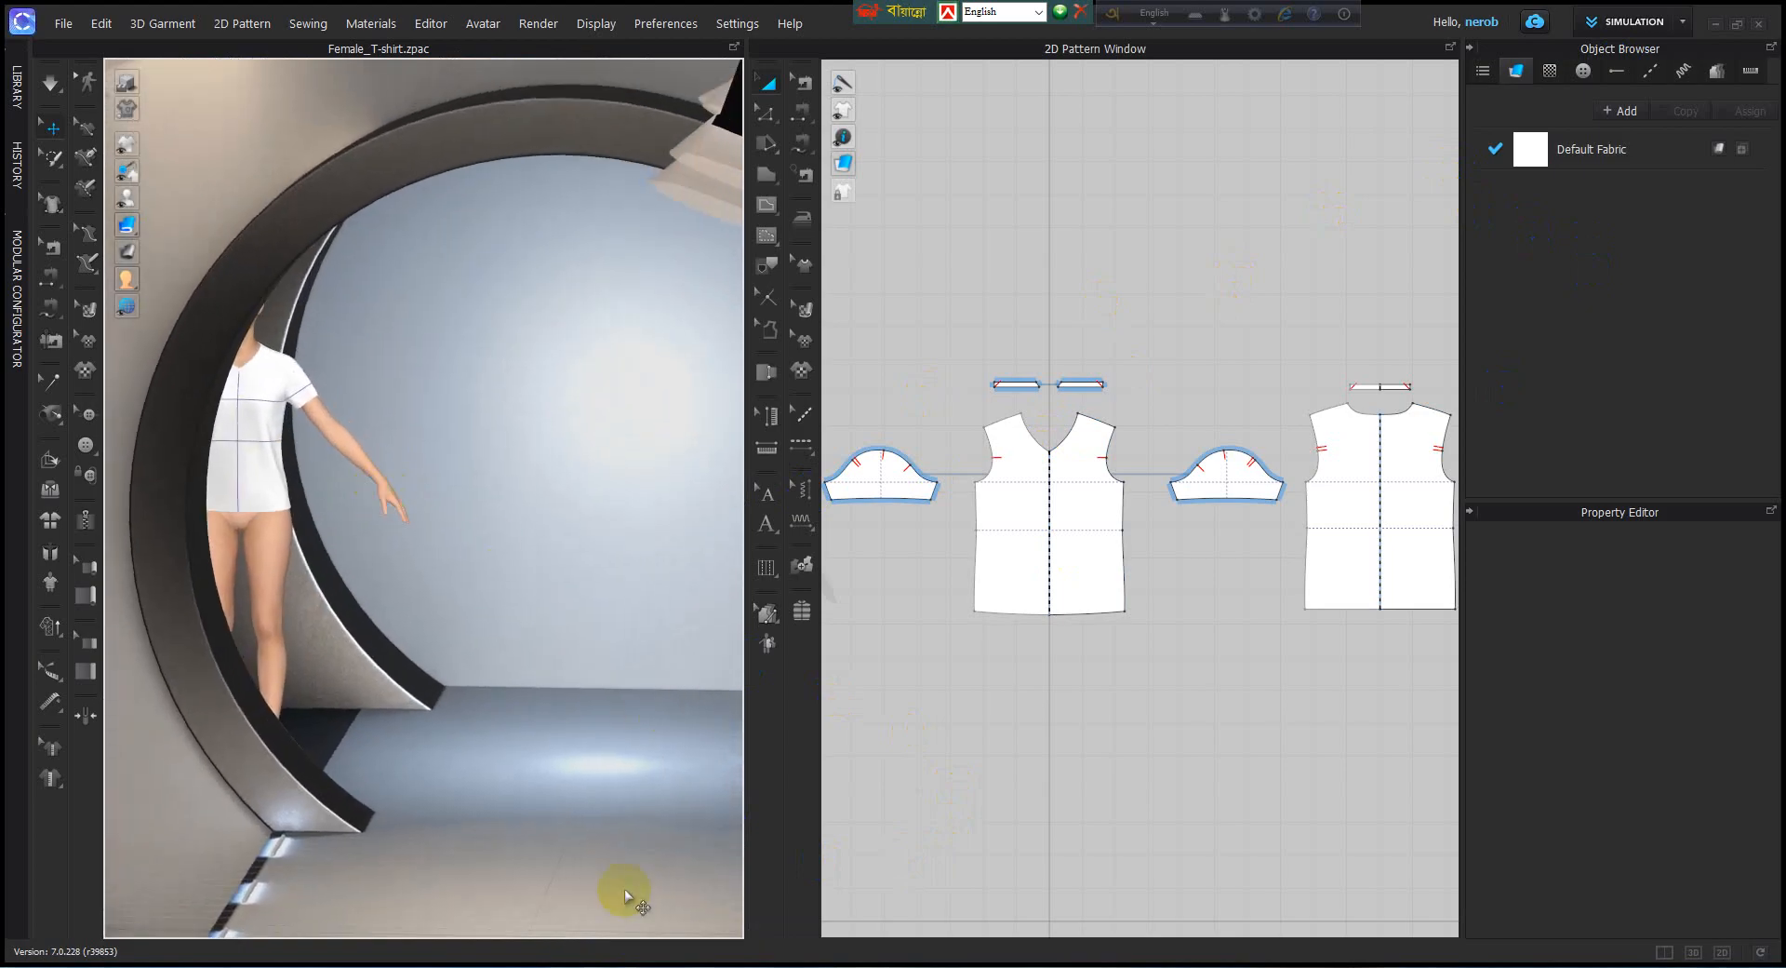
middle_drag(612, 857, 606, 775)
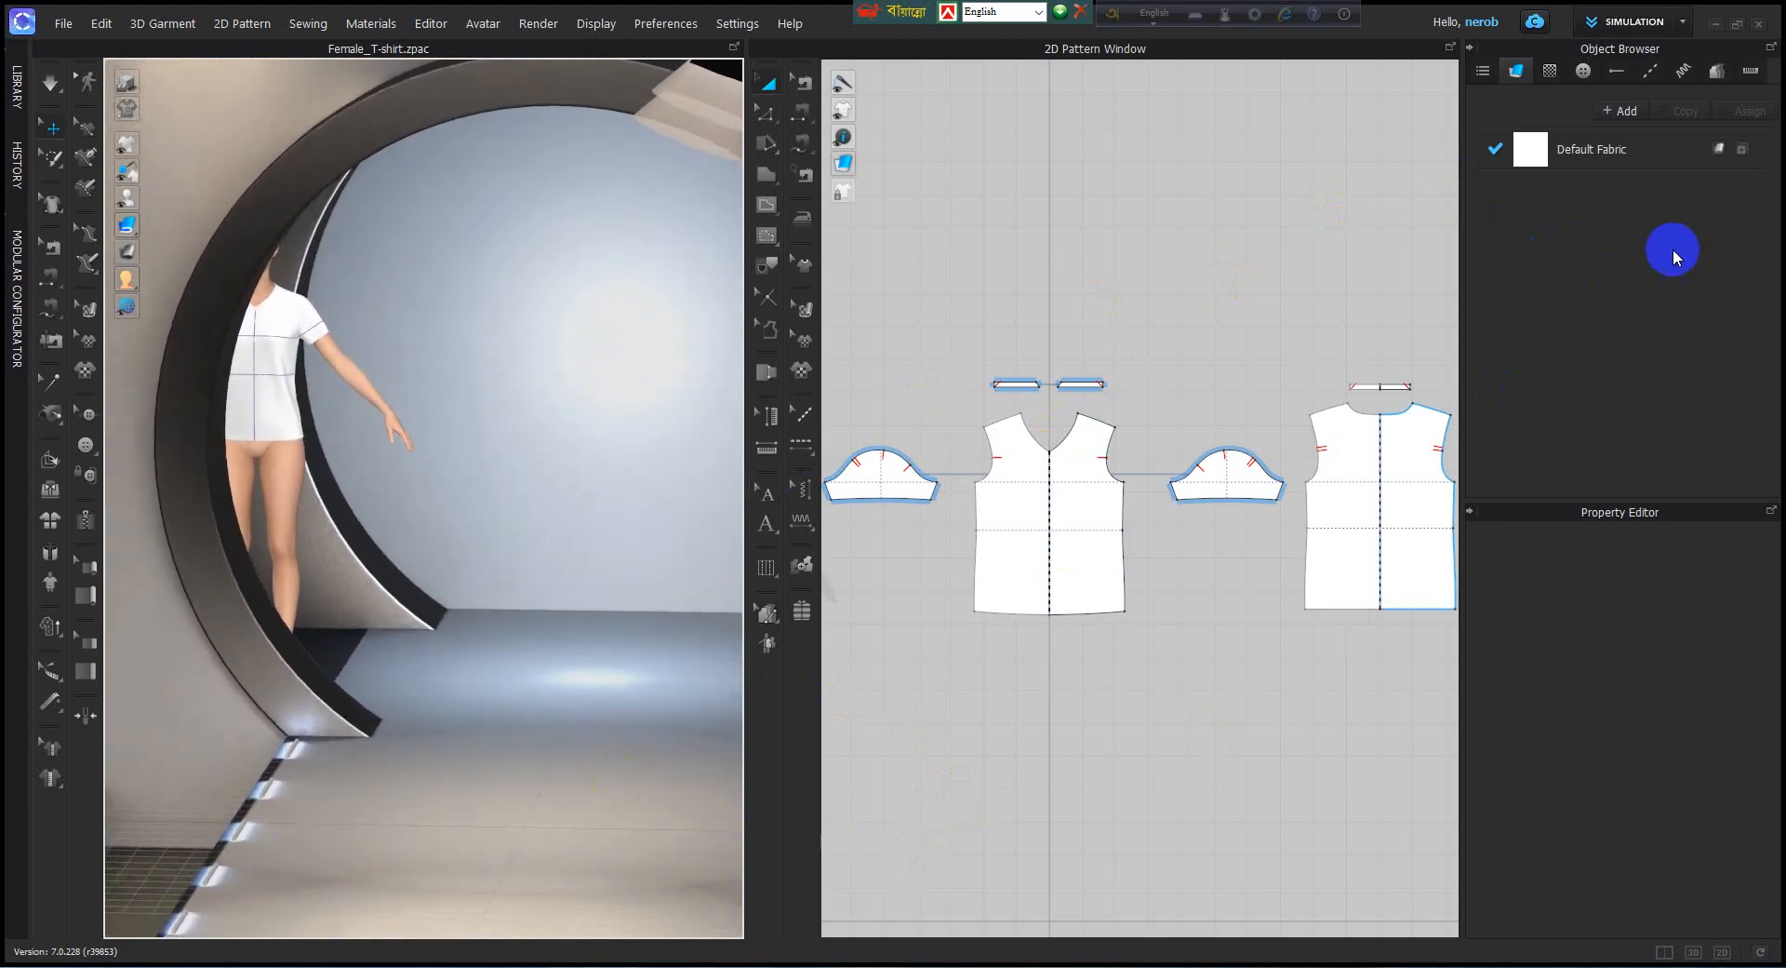
Switch to Animation mode and move the timeline playhead to frame 110.
click(1679, 21)
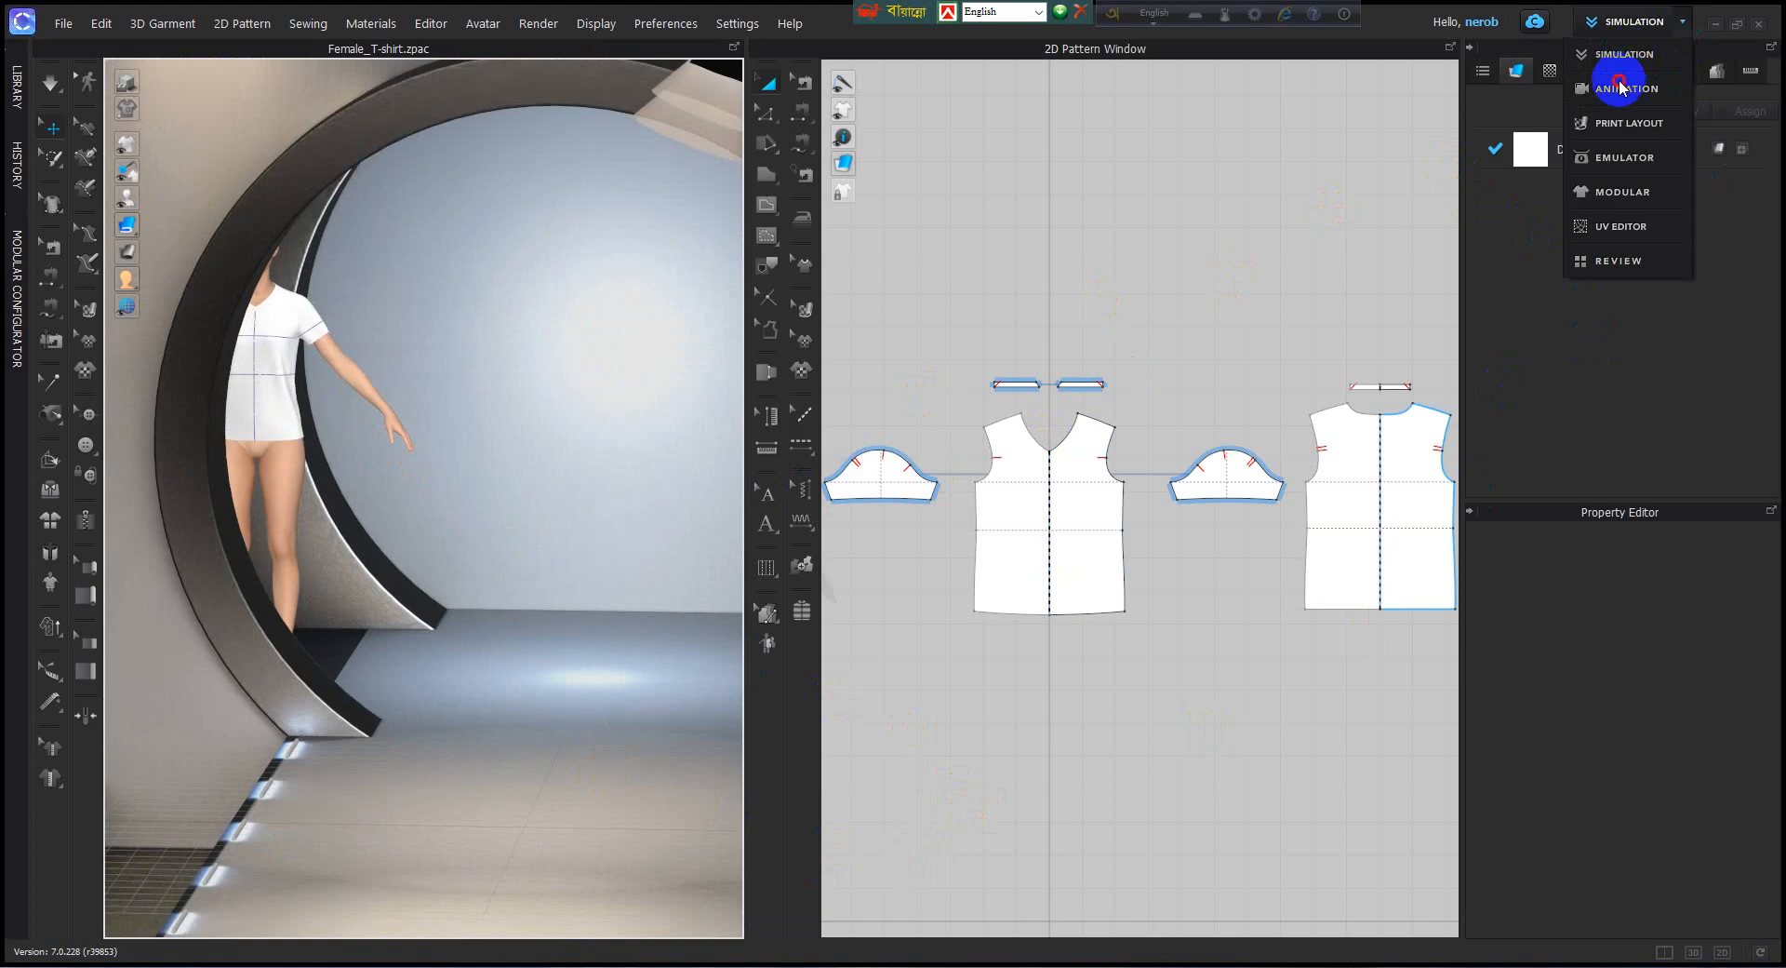
click(1621, 87)
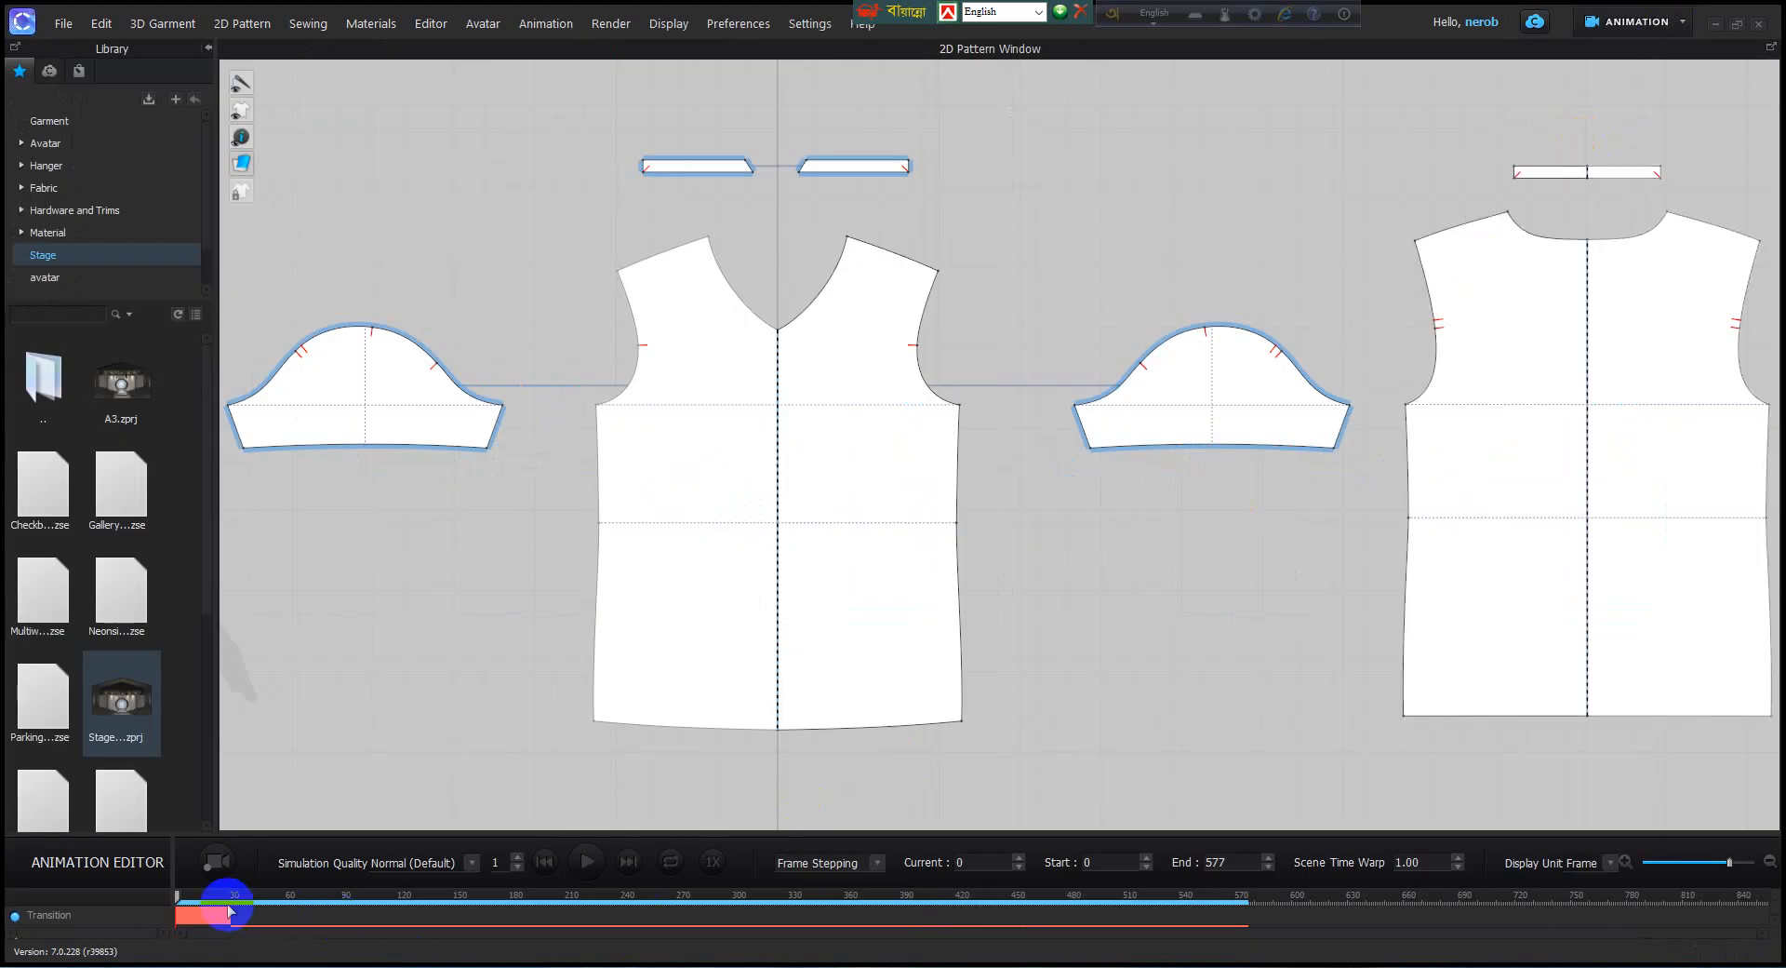
click(380, 896)
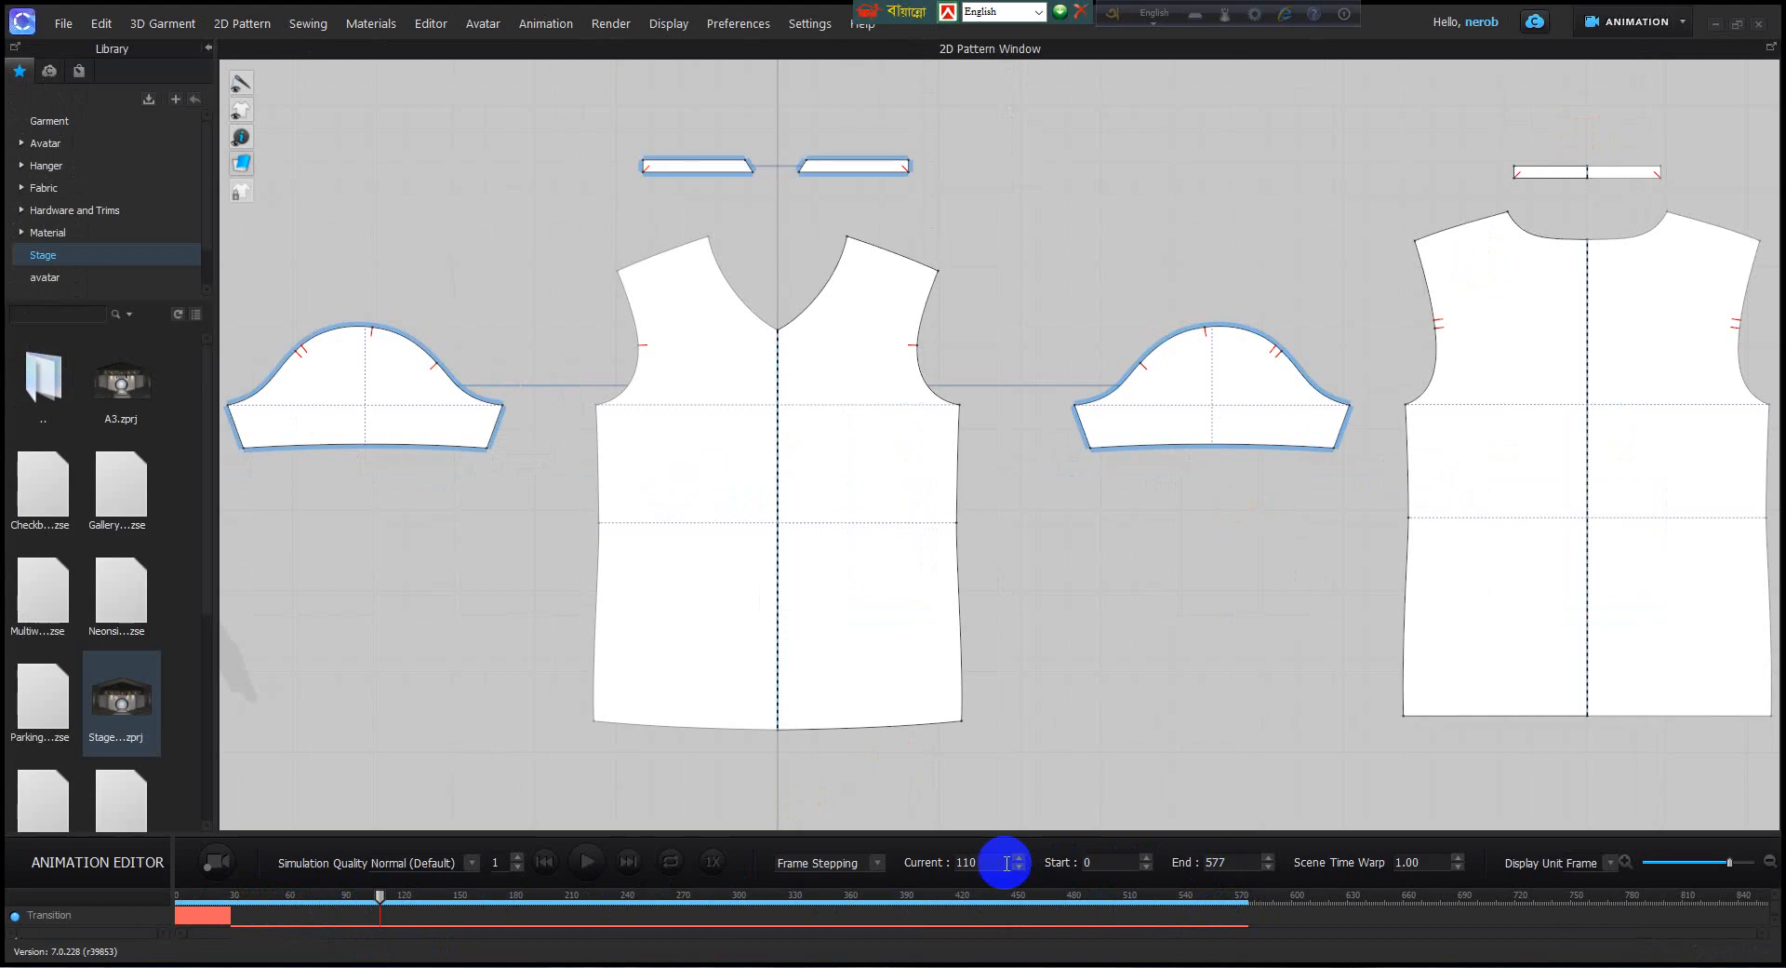
Examine the playback mode options and the current, start and end frame settings of the animation.
click(879, 863)
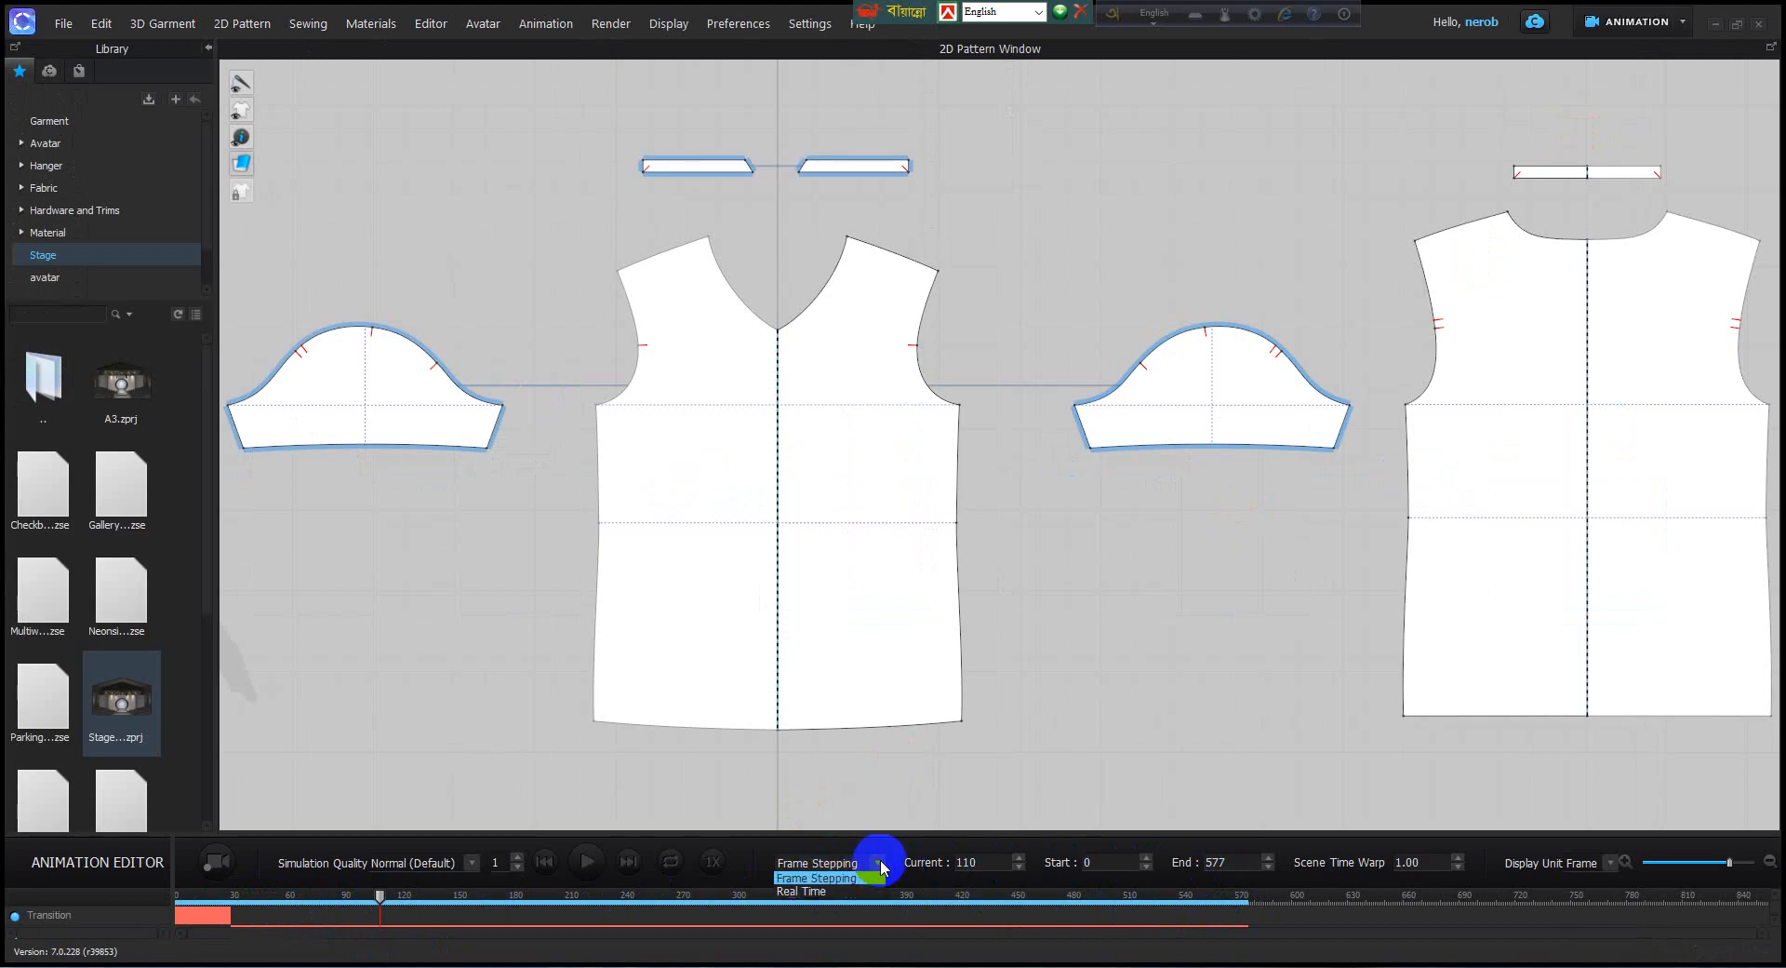
double_click(1006, 865)
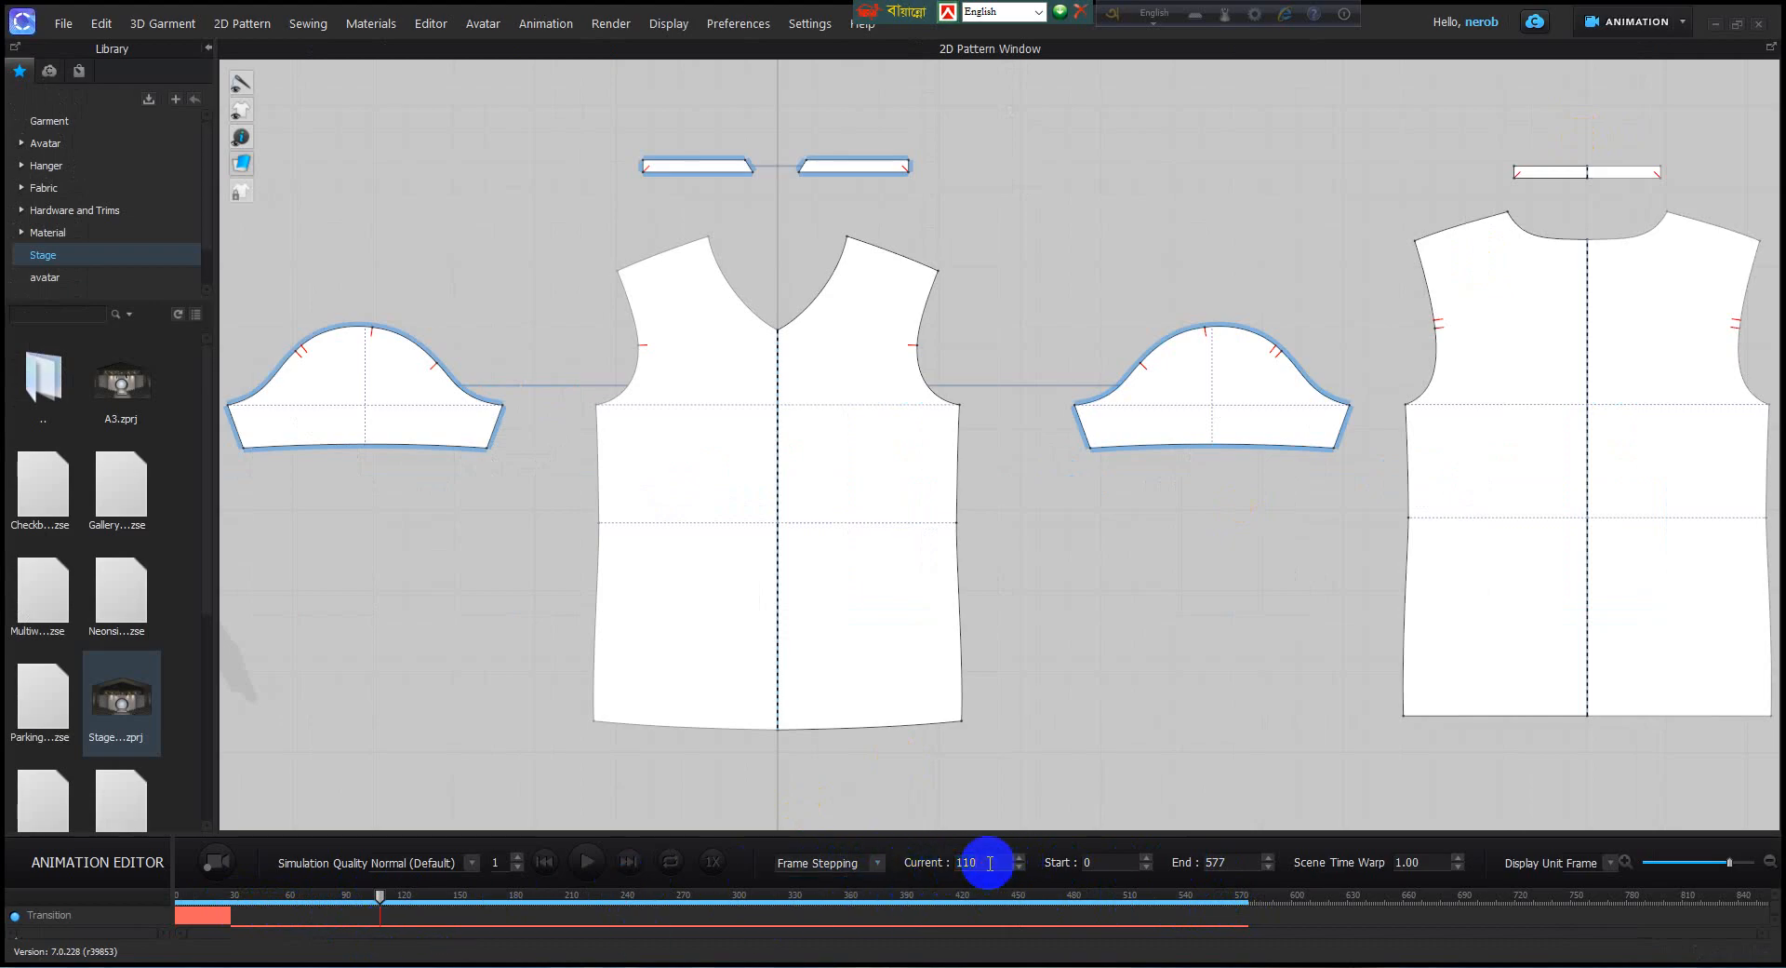
double_click(1217, 862)
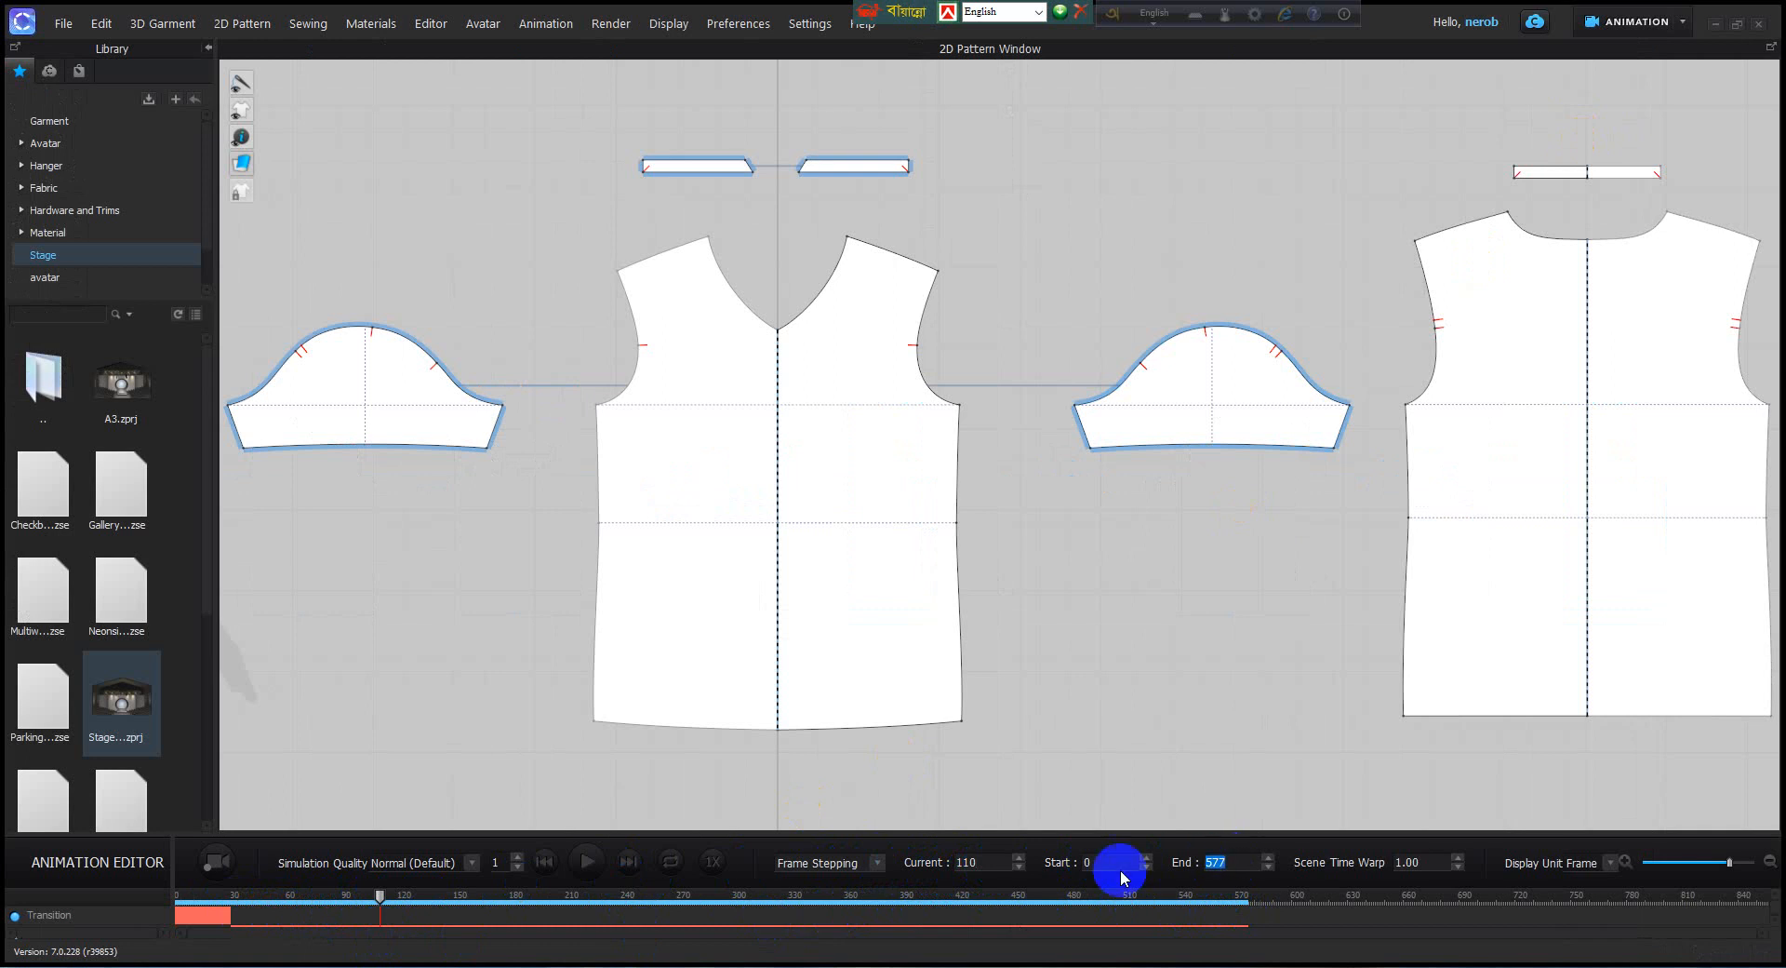
click(986, 863)
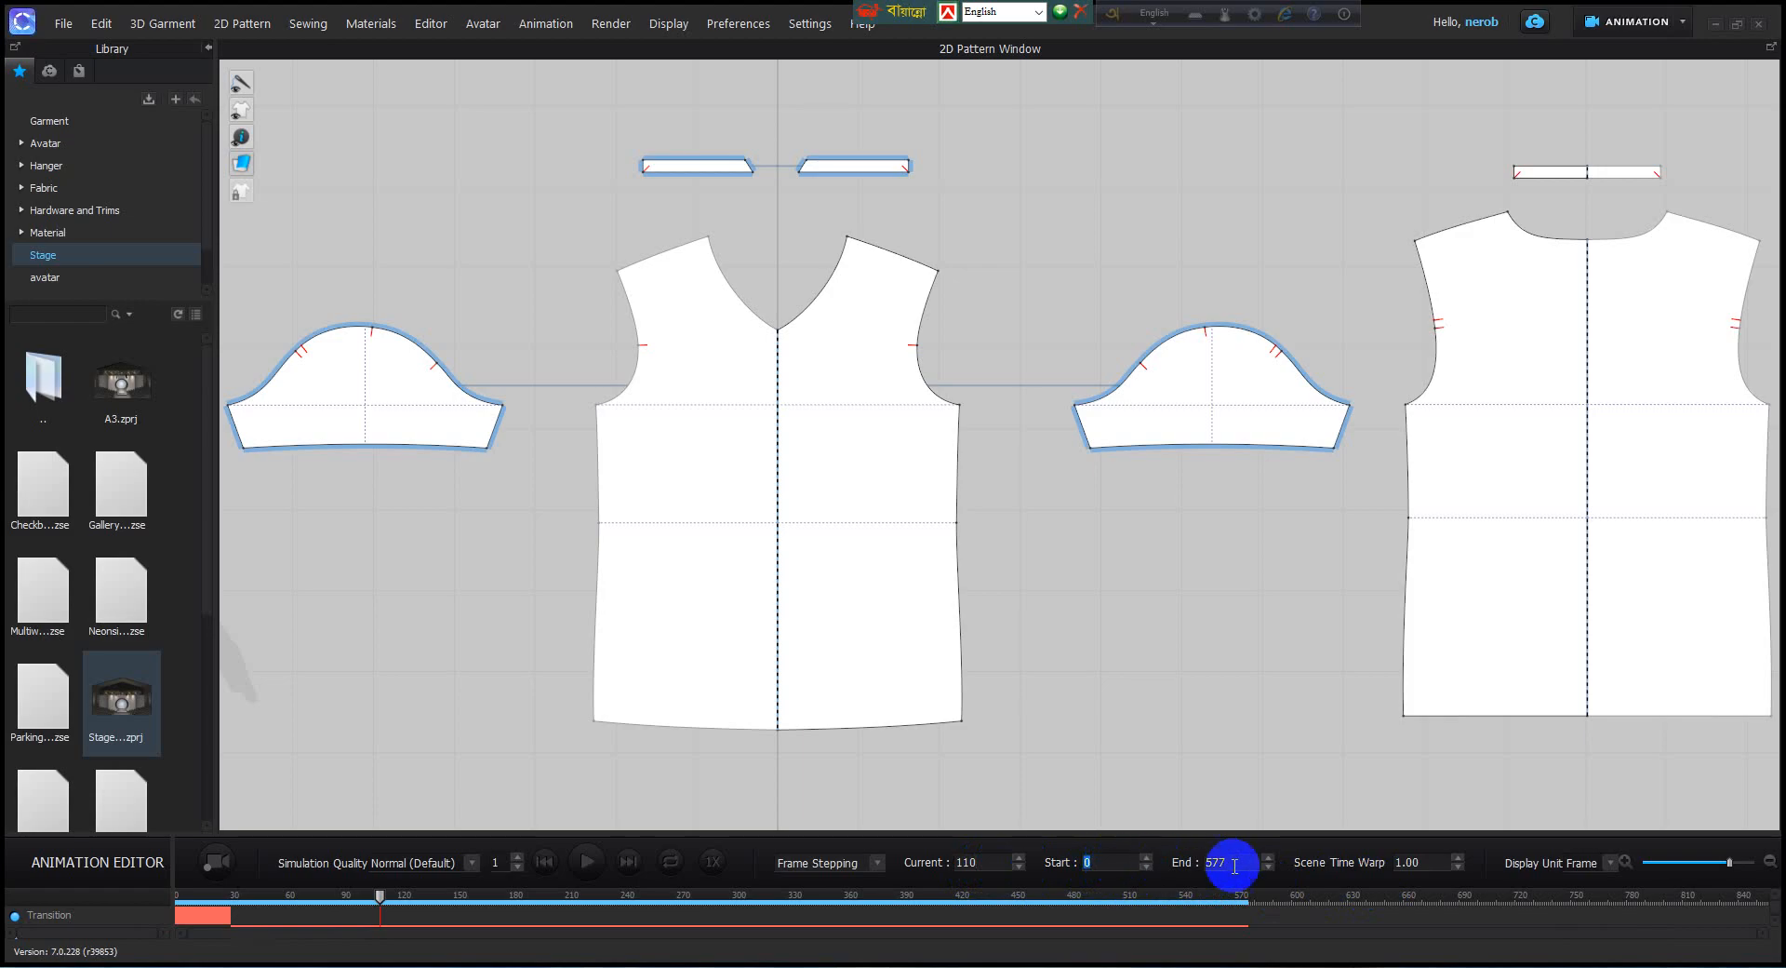
Set the scene time warp to 2.00 and the animation timeline's display unit to Second.
click(1458, 861)
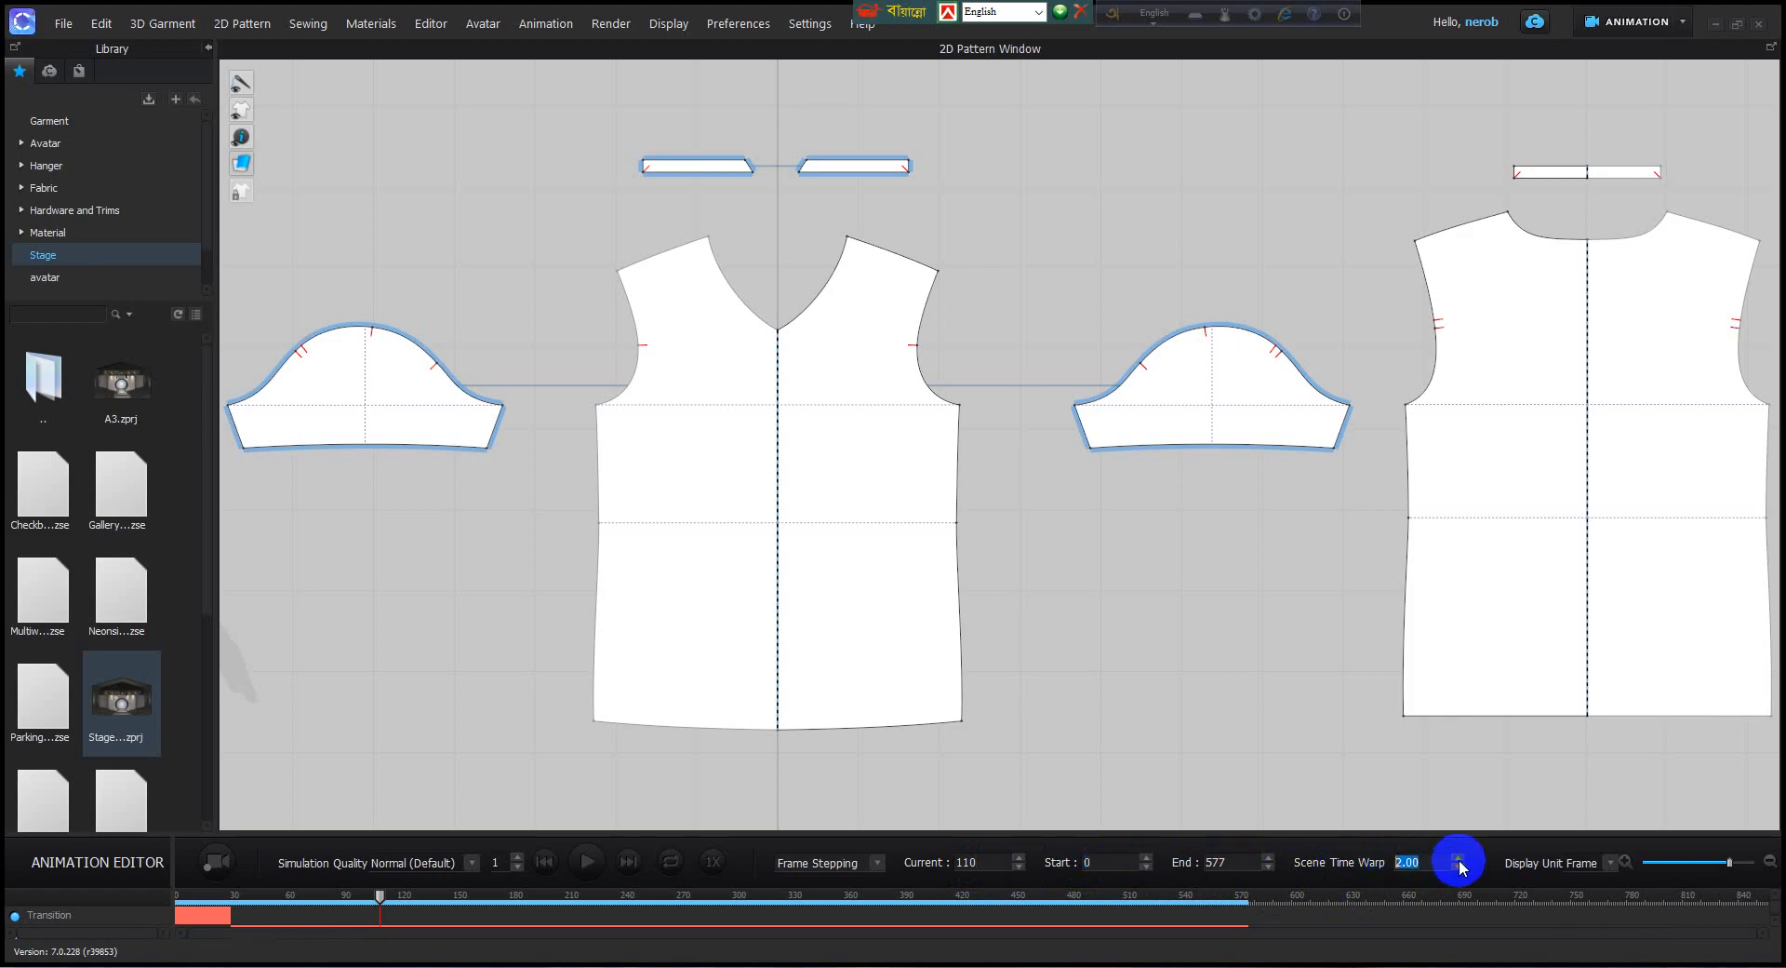
click(1614, 865)
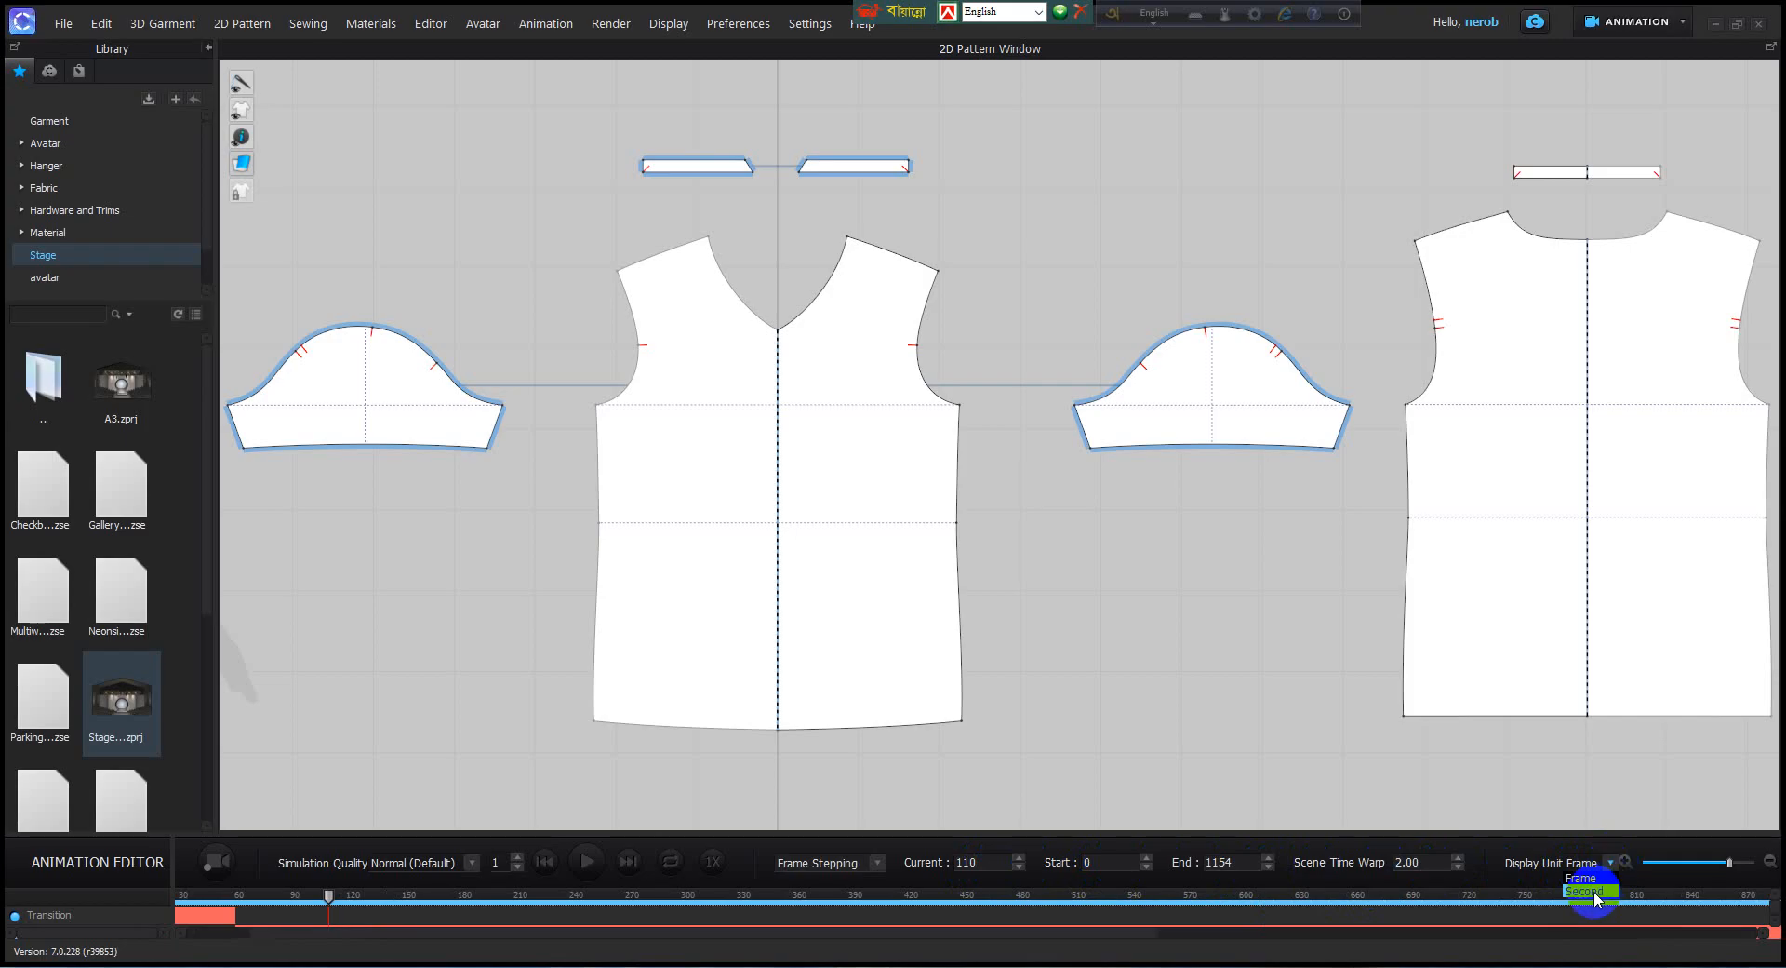
click(1594, 892)
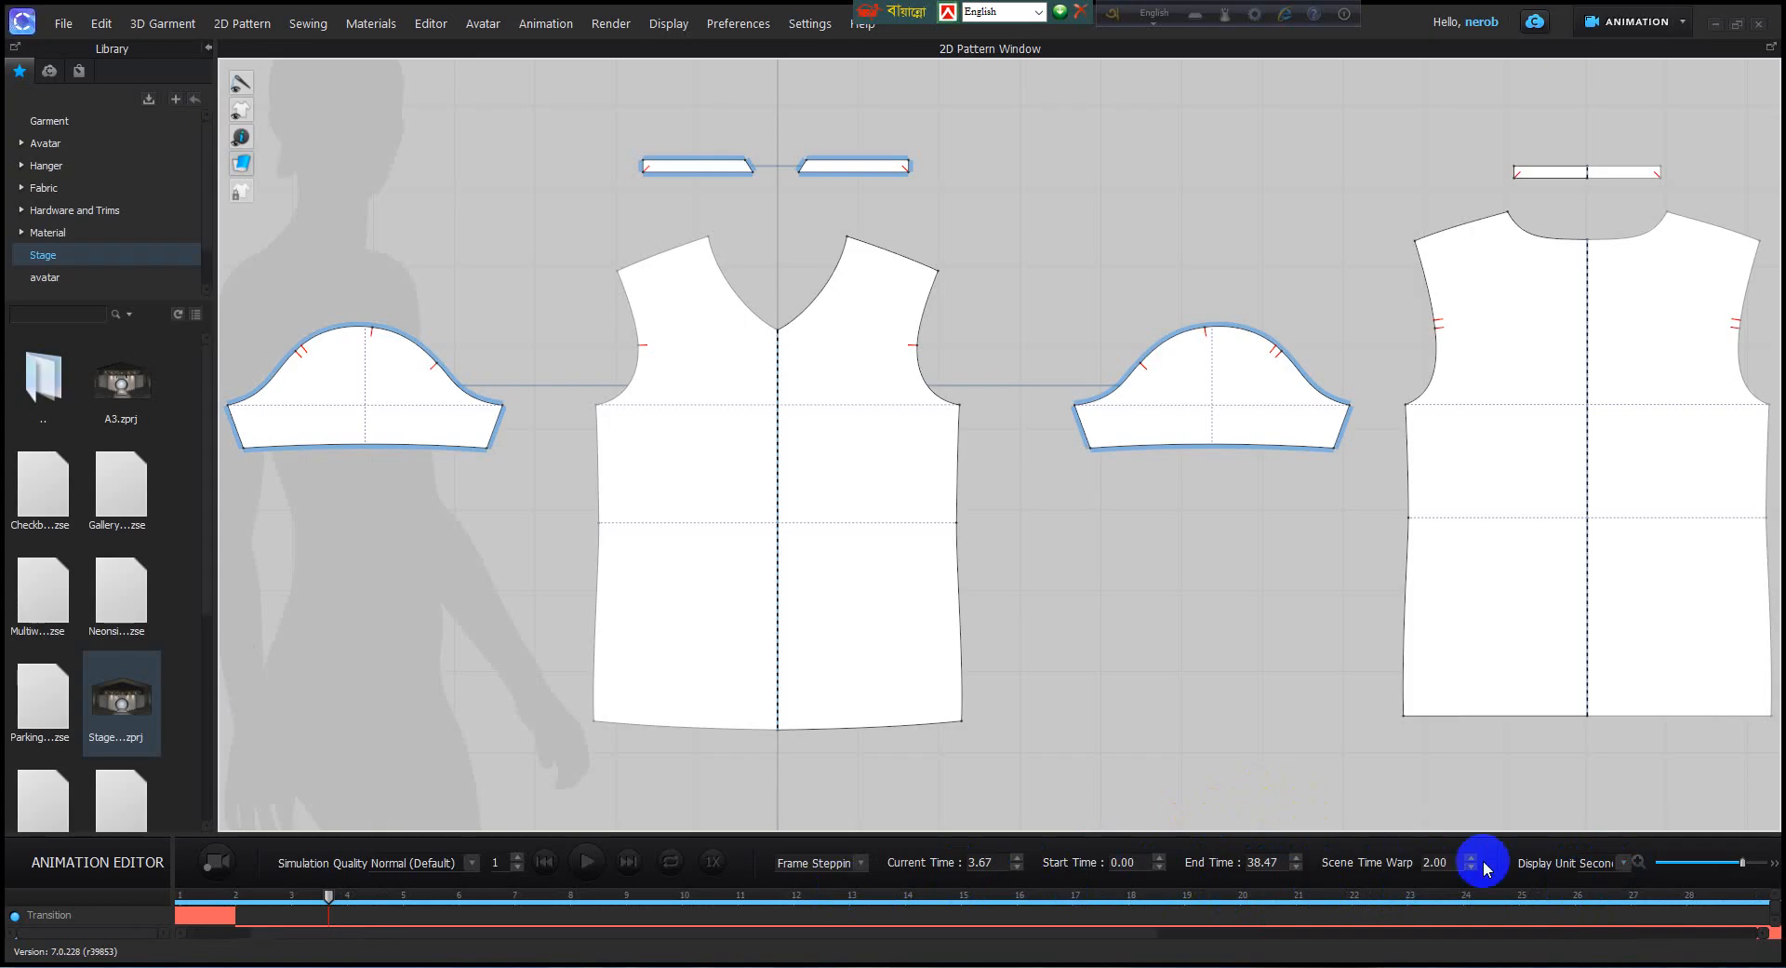
click(1619, 867)
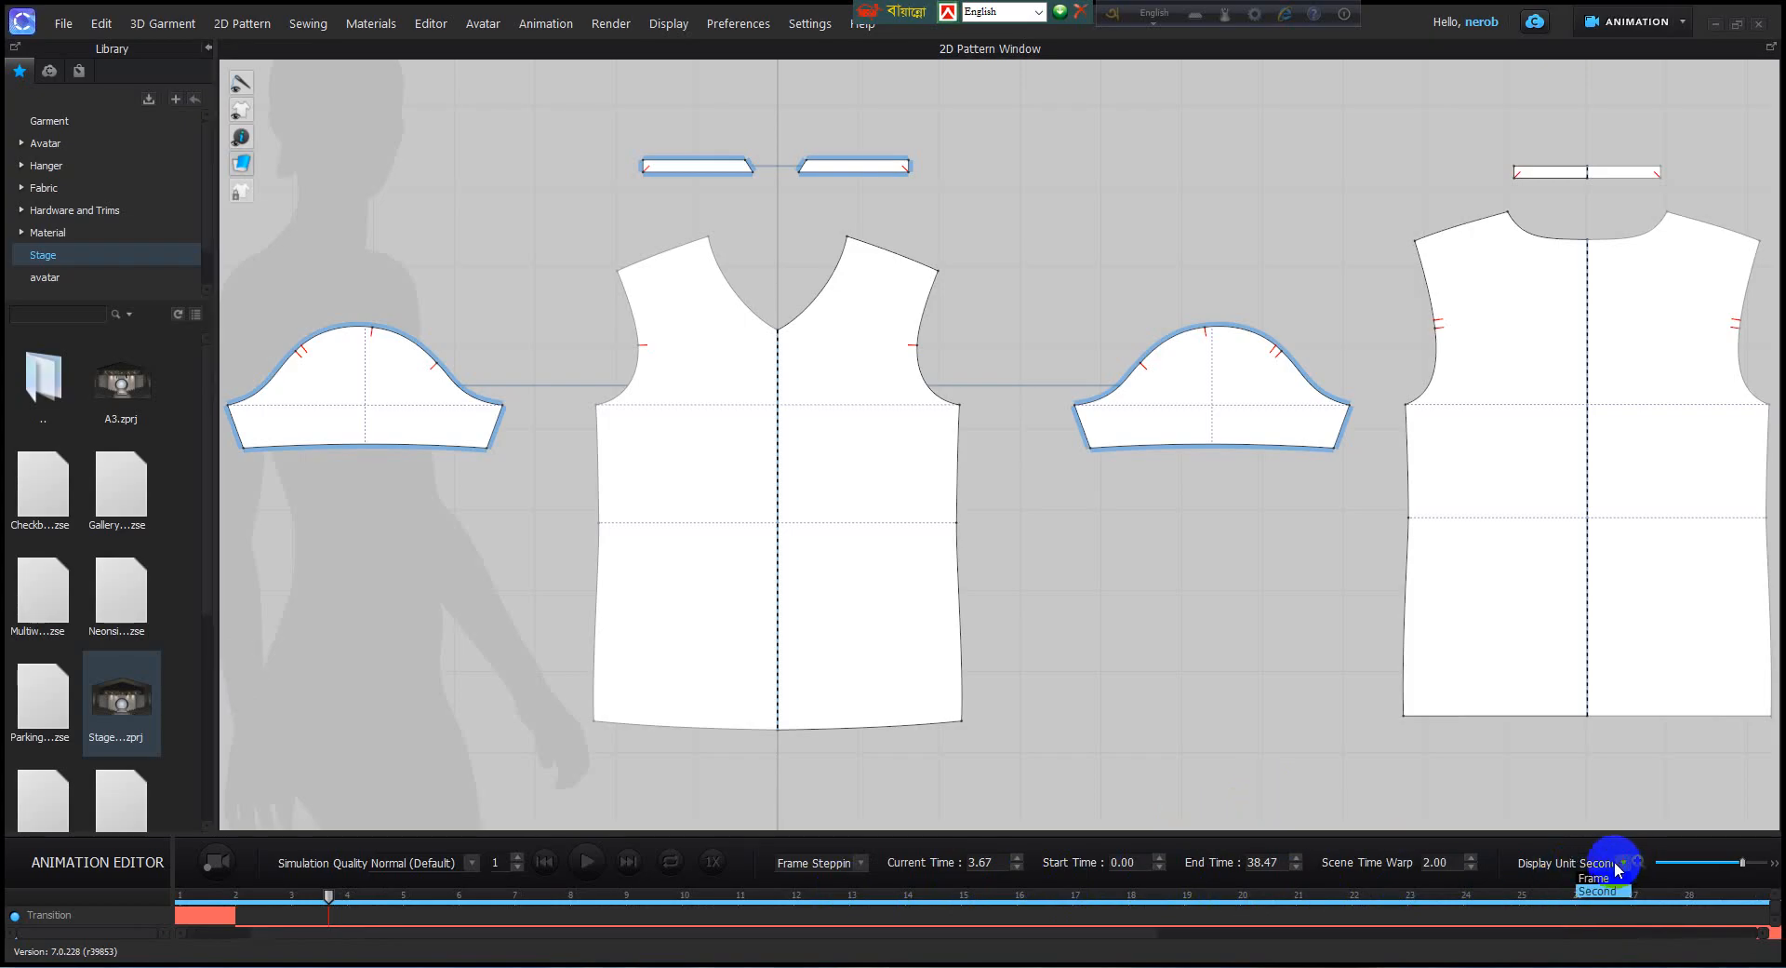
click(1593, 892)
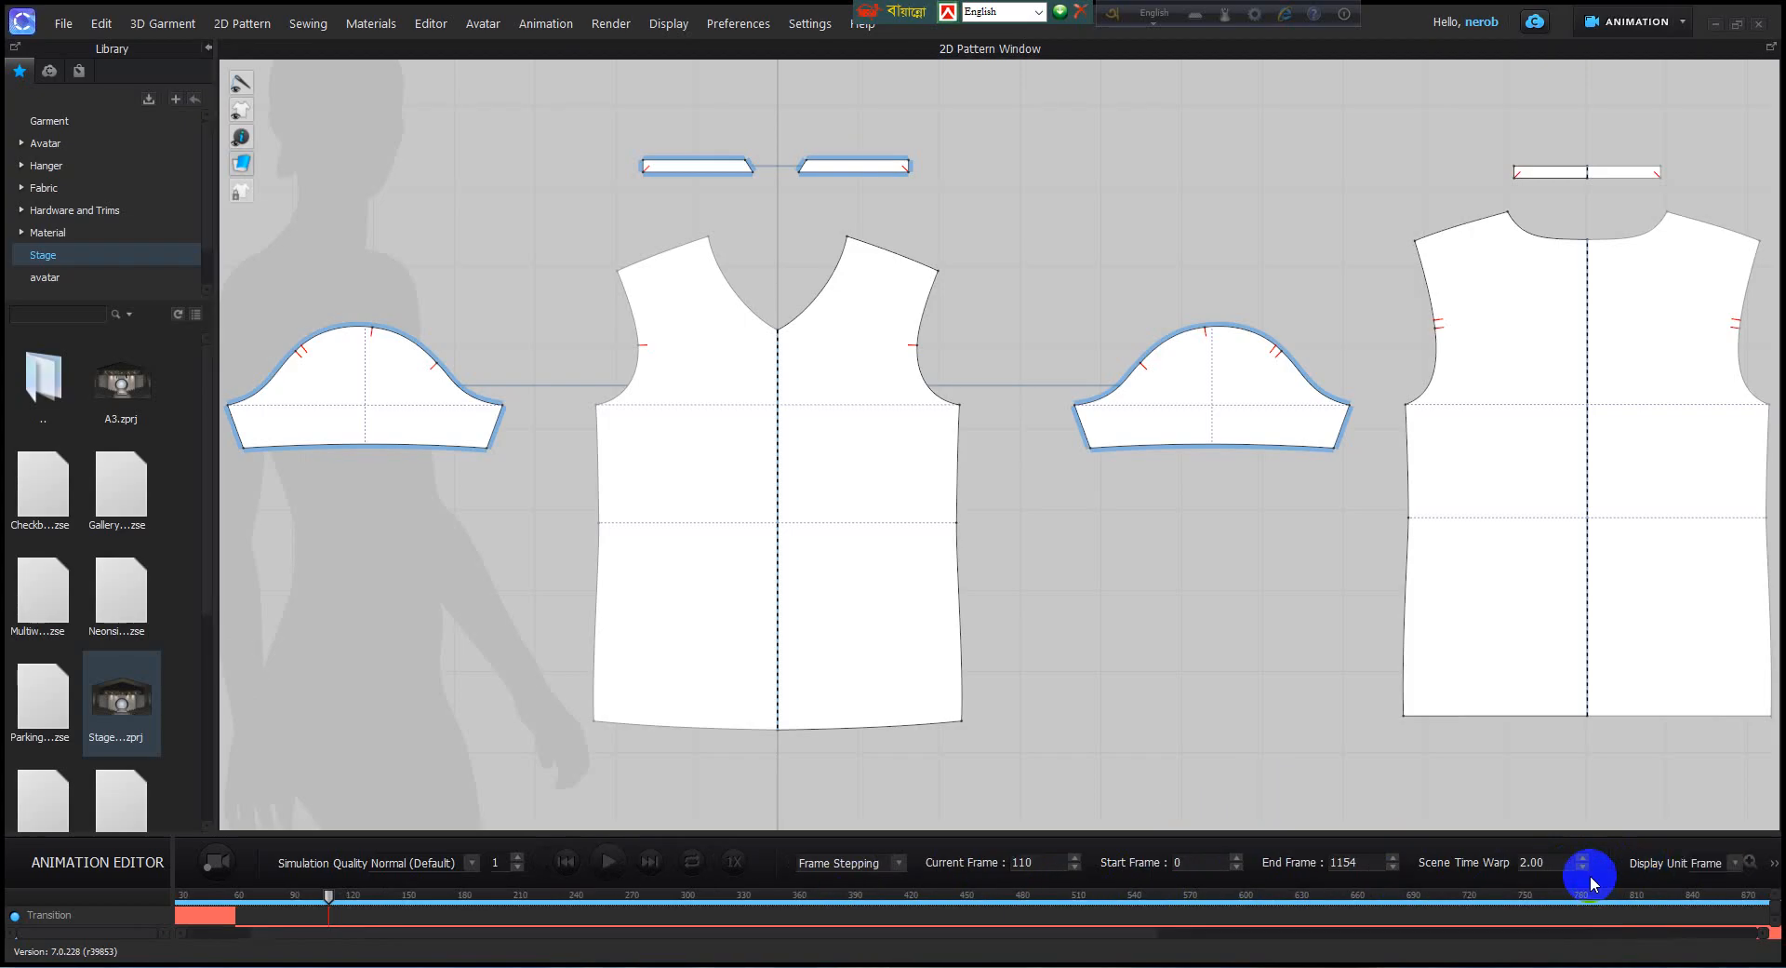
click(1732, 863)
click(1709, 891)
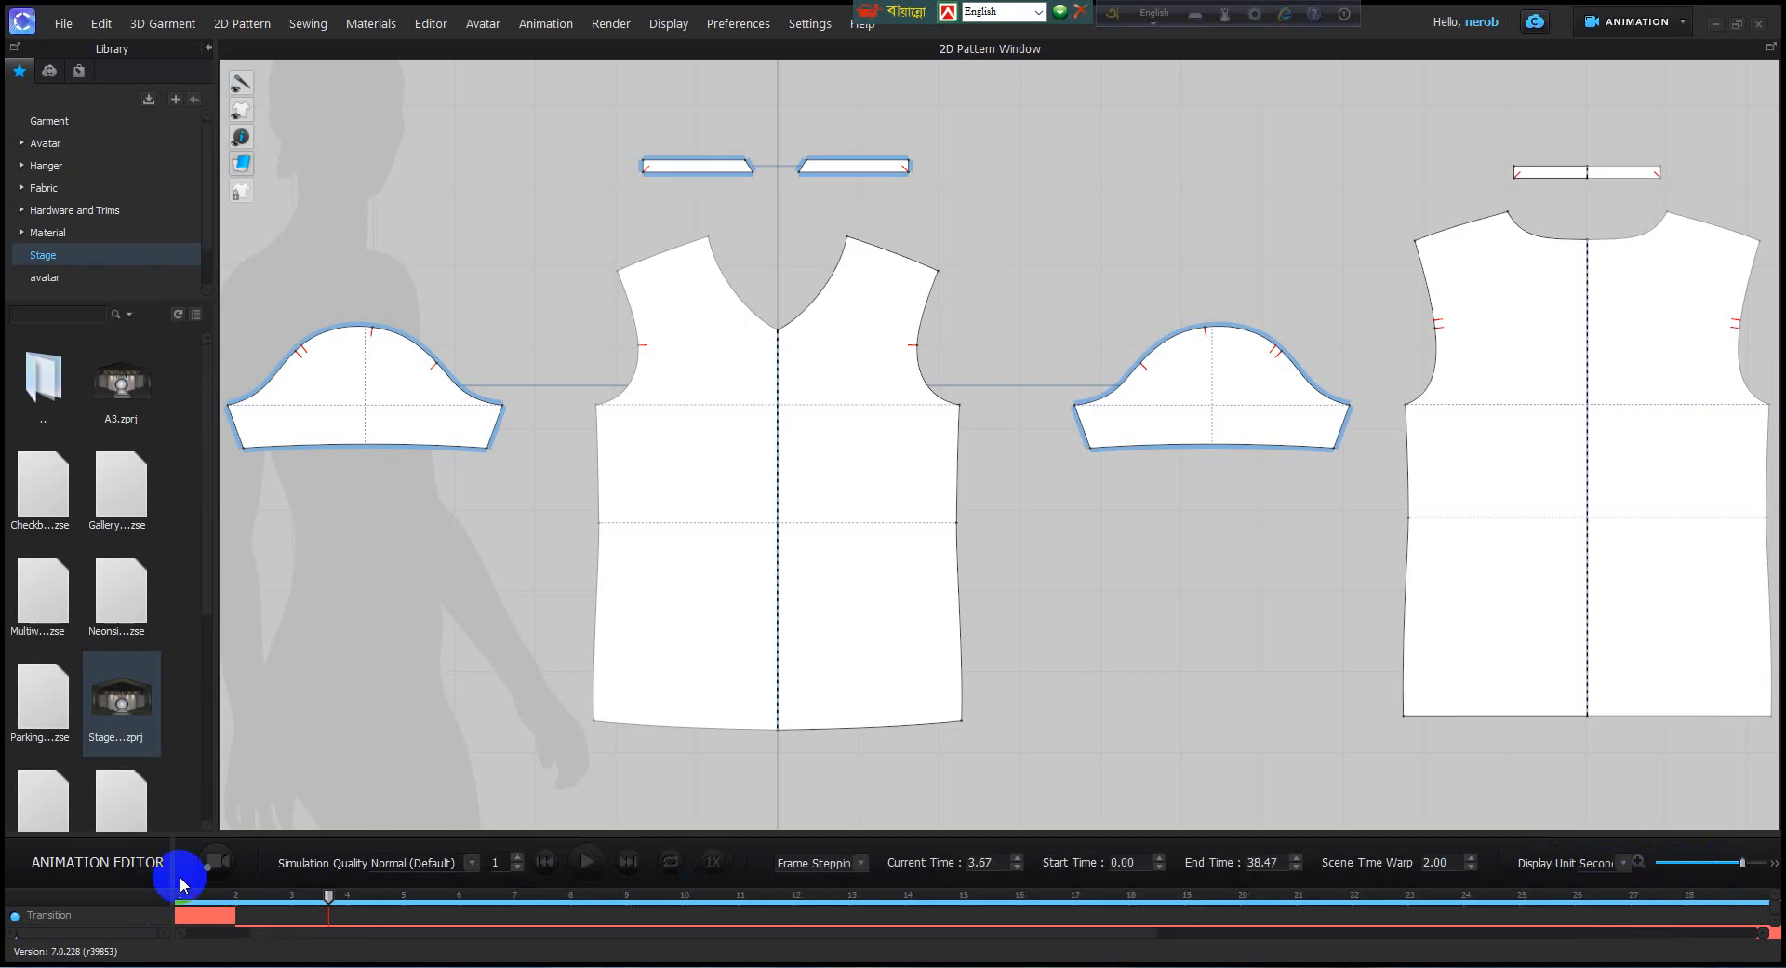
Set the simulation quality to Animation (Stable) and start recording the garment animation.
click(471, 863)
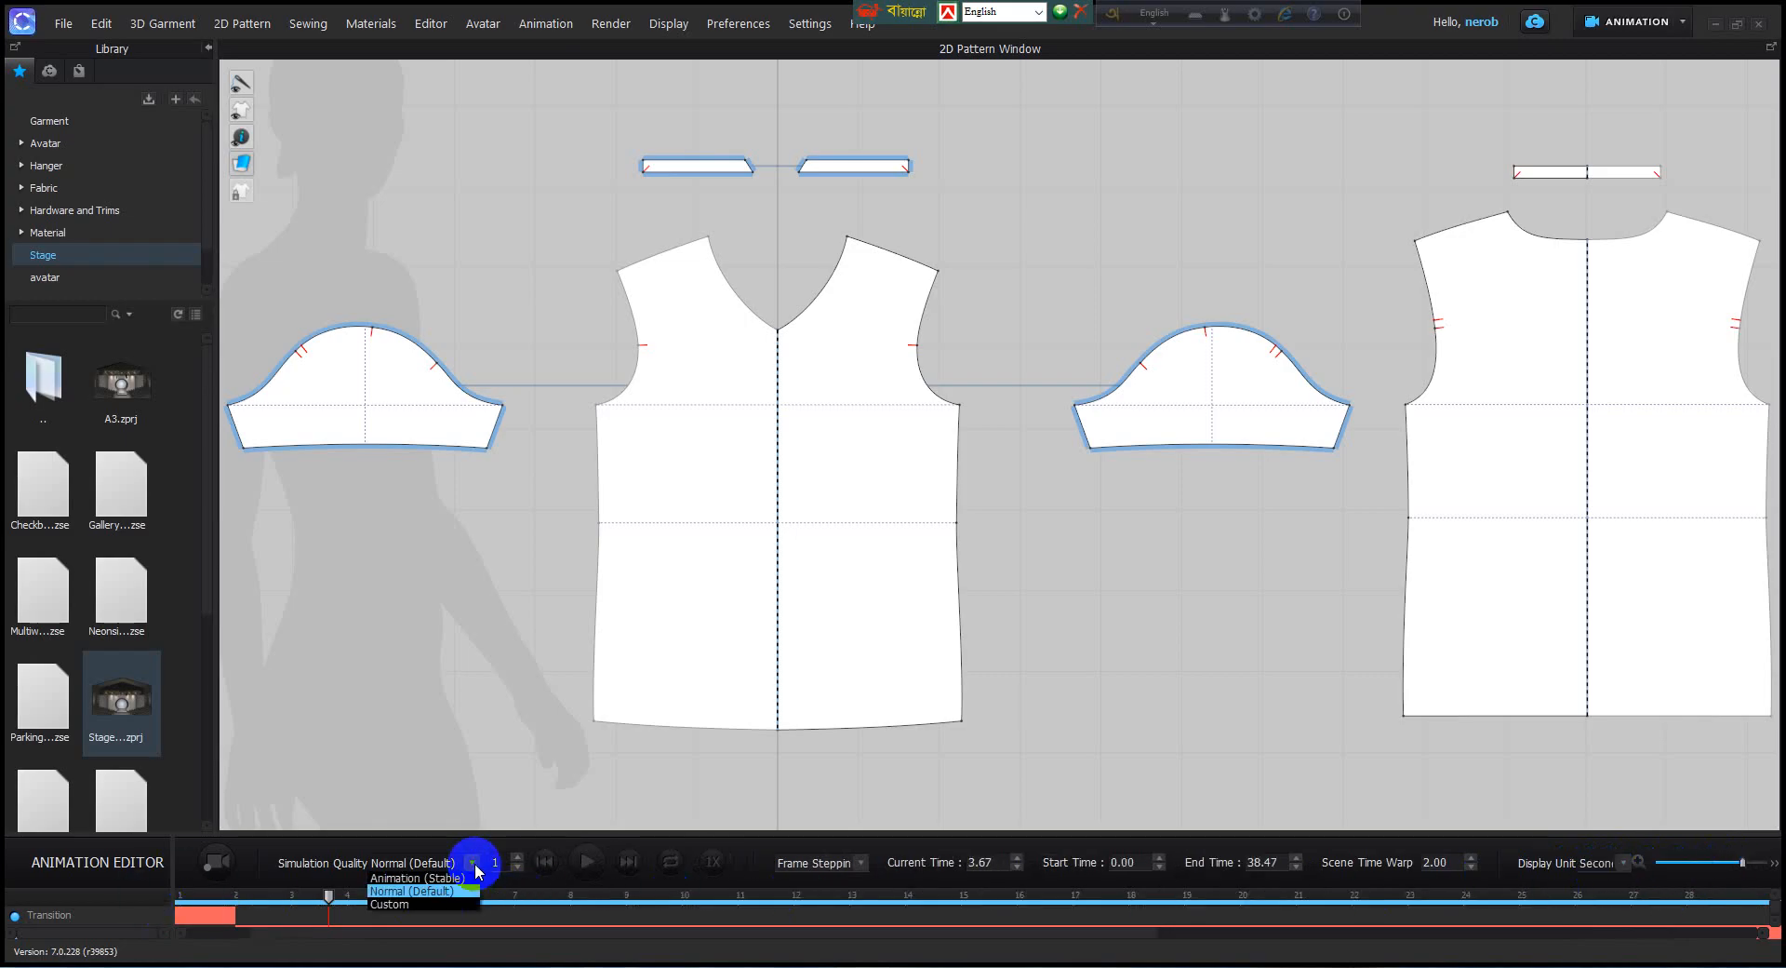
click(427, 878)
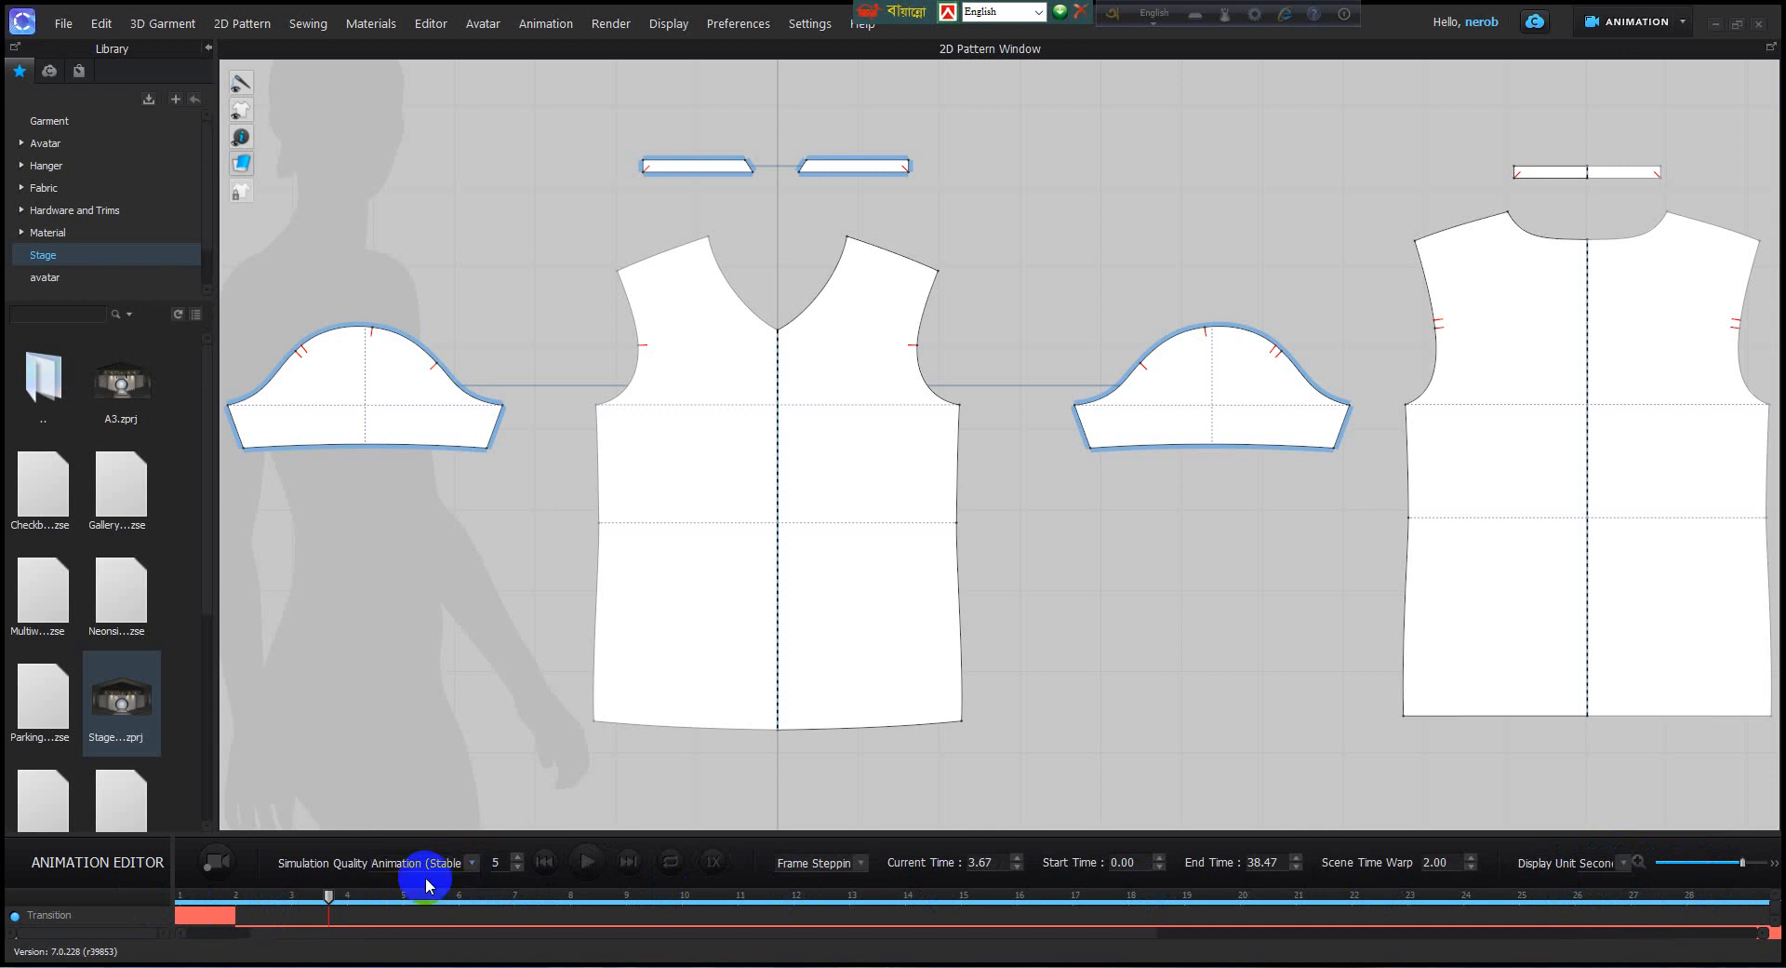
click(471, 863)
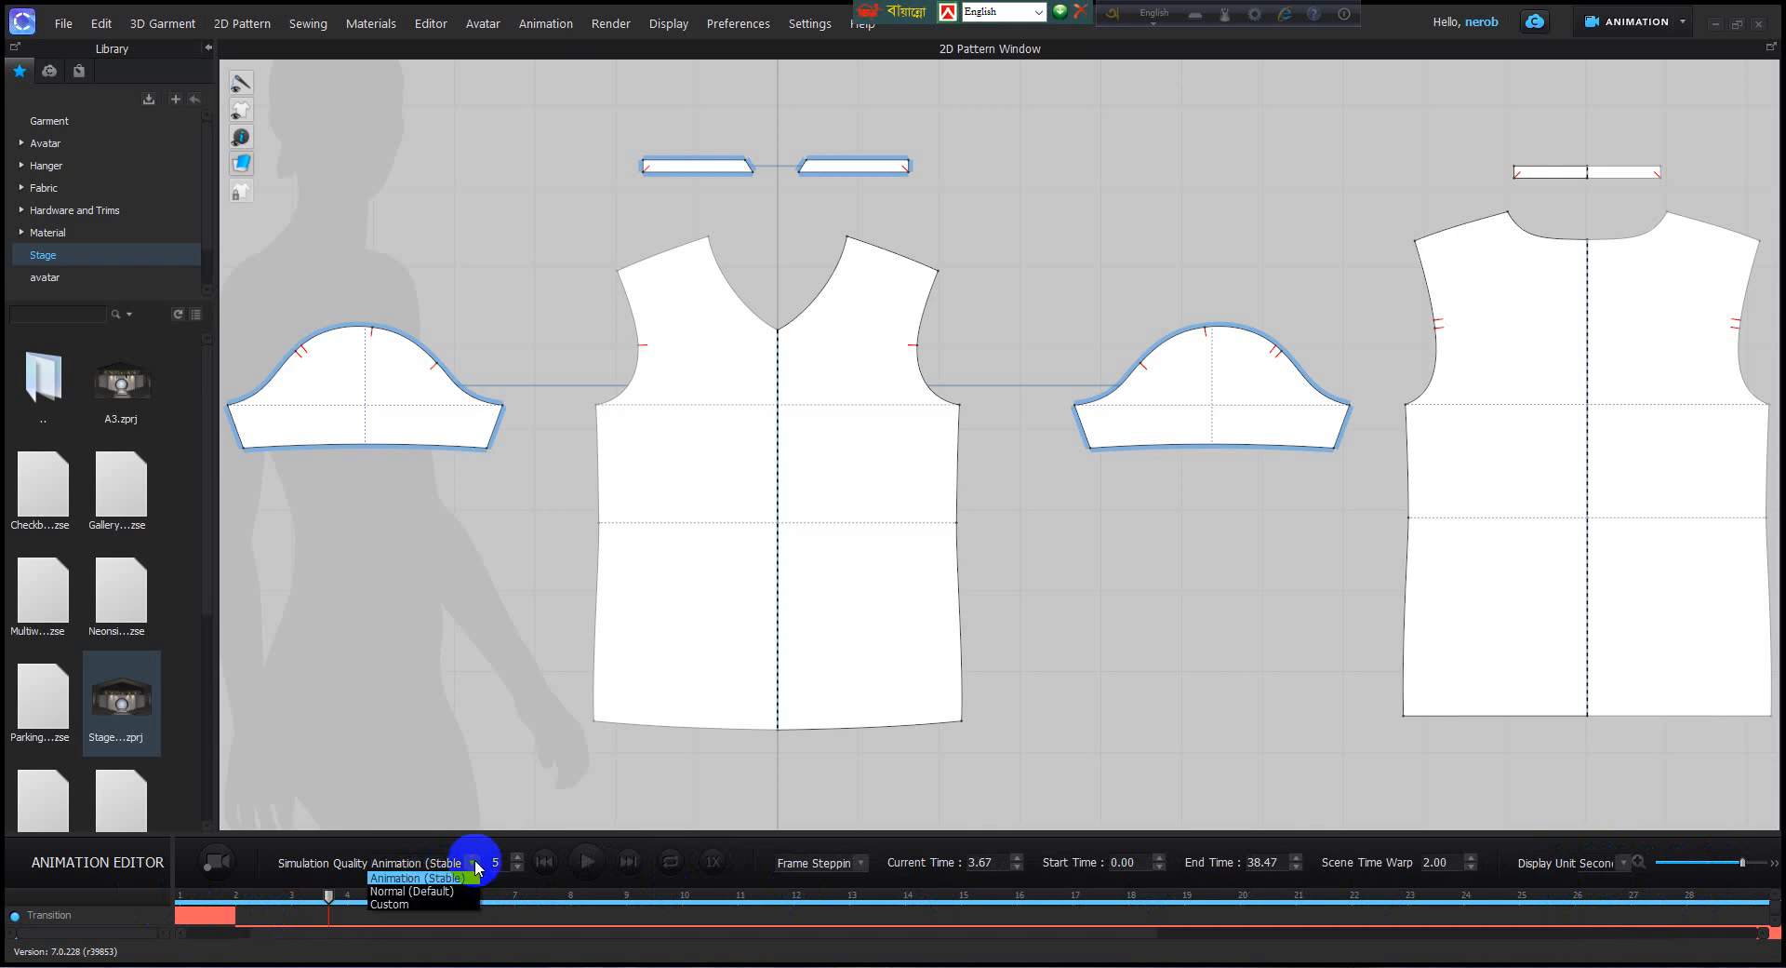
click(397, 880)
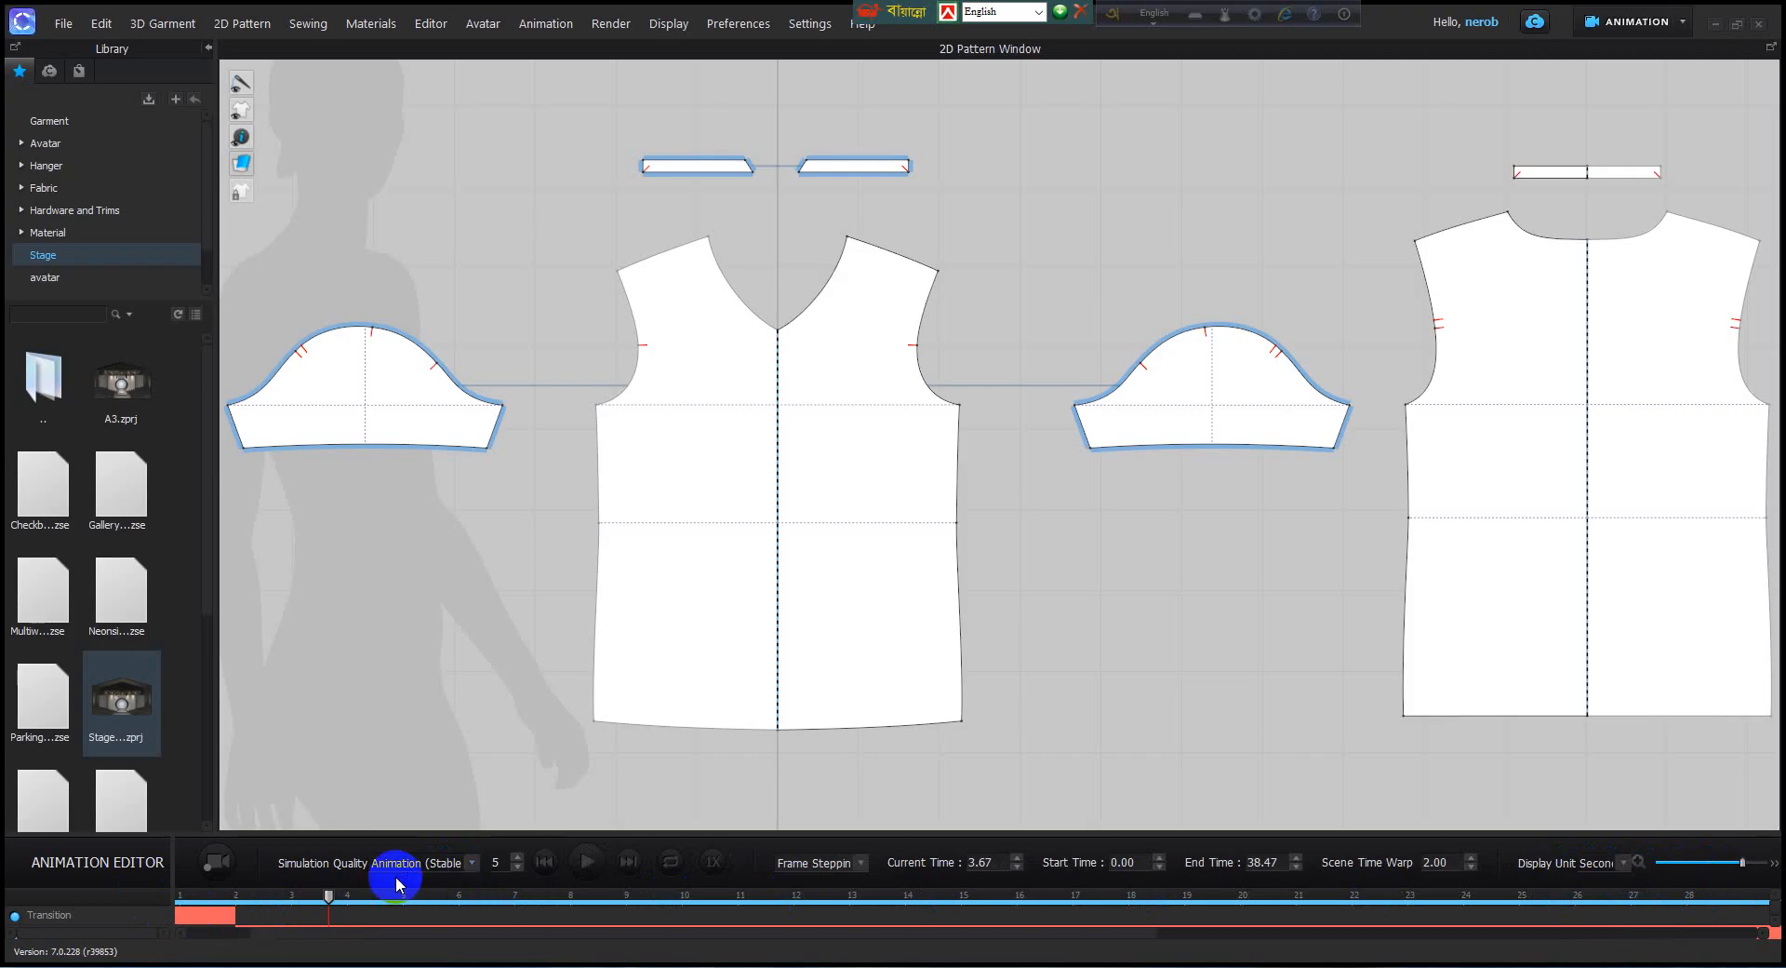
click(473, 863)
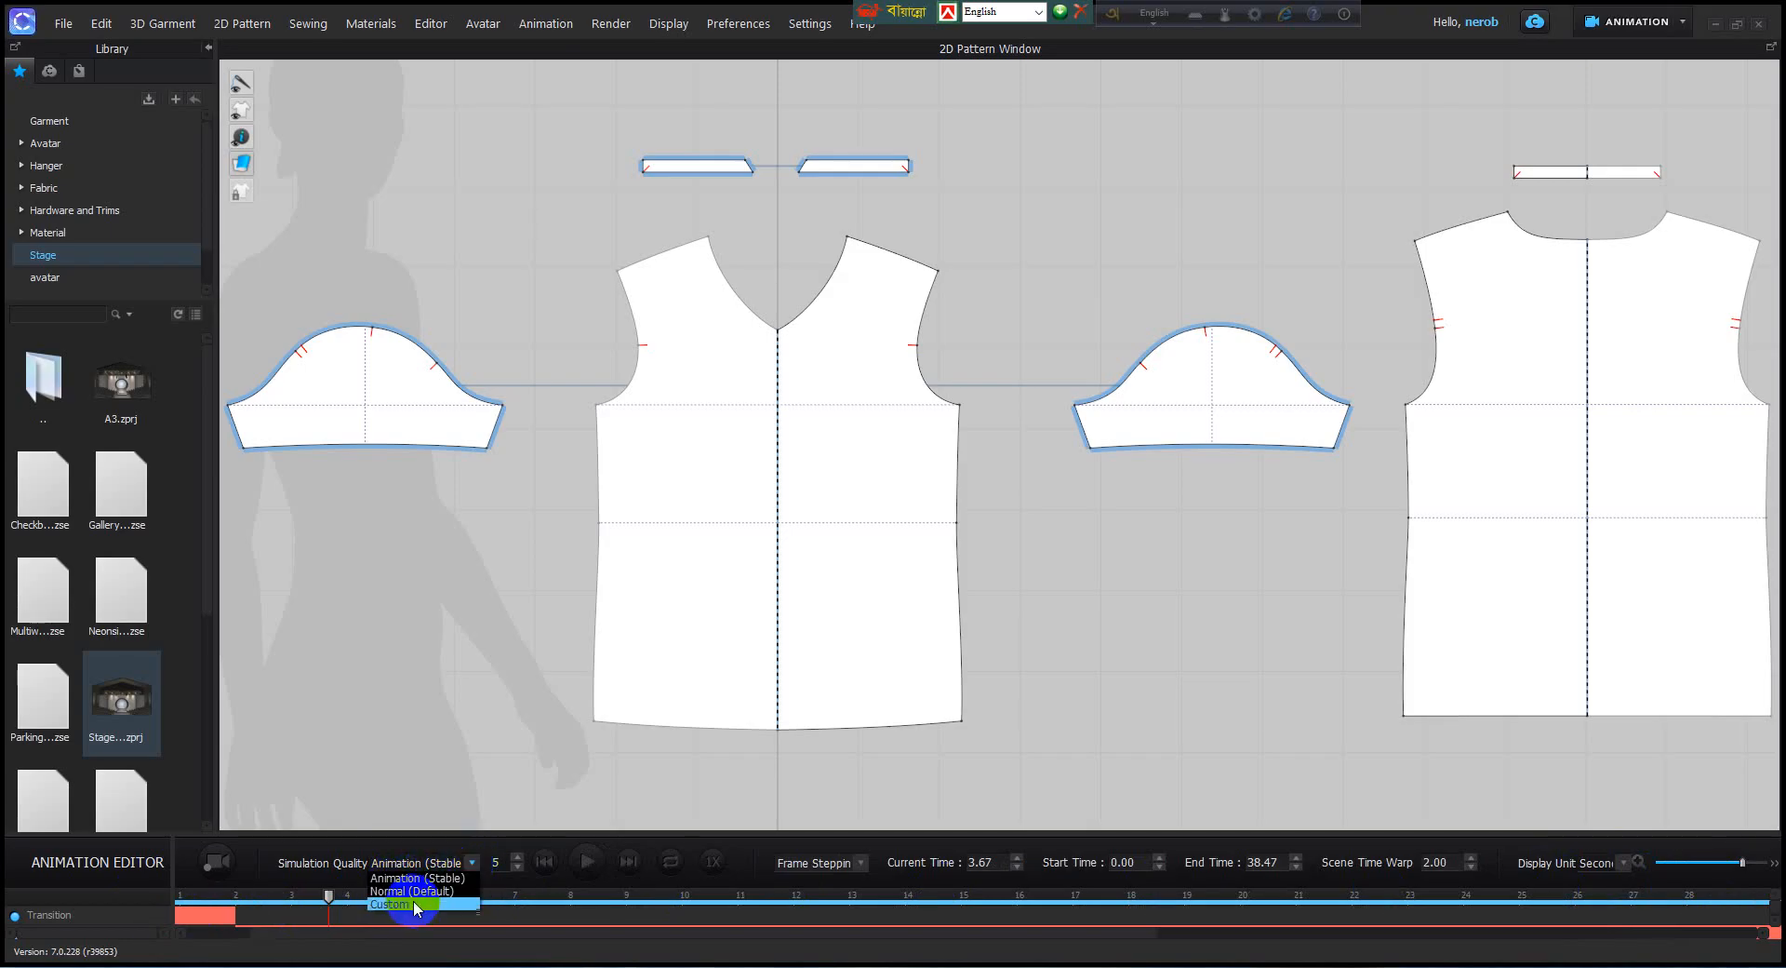
click(412, 904)
click(466, 863)
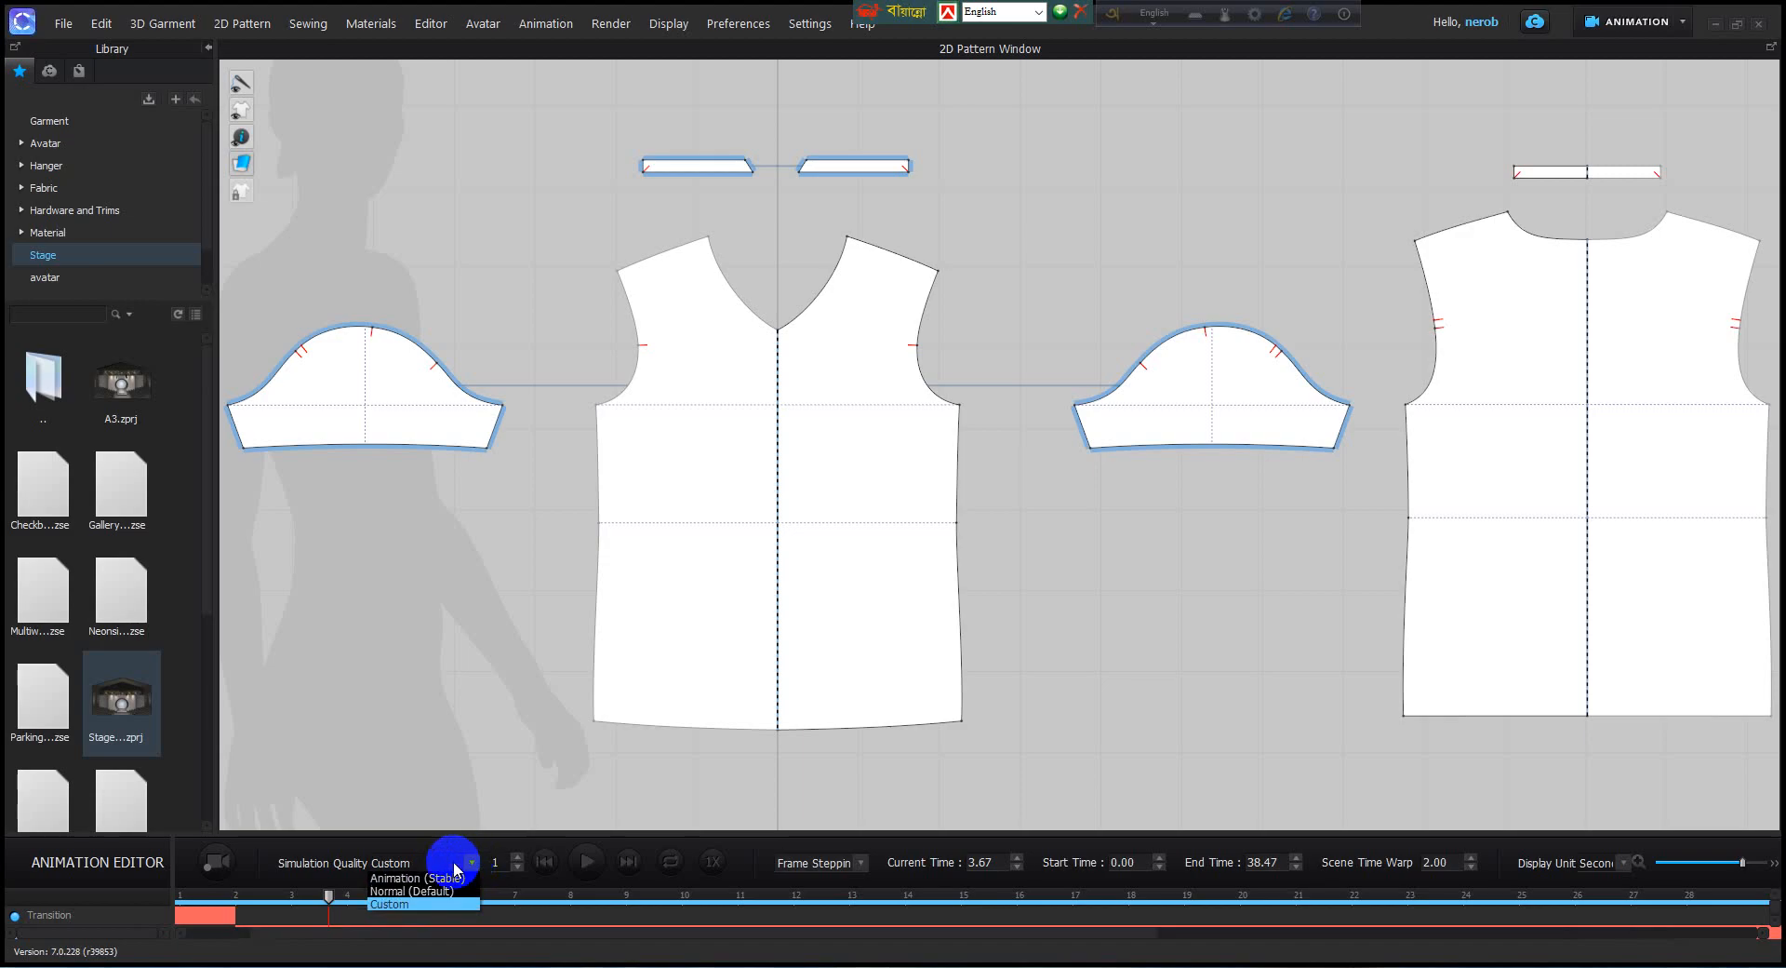
click(418, 881)
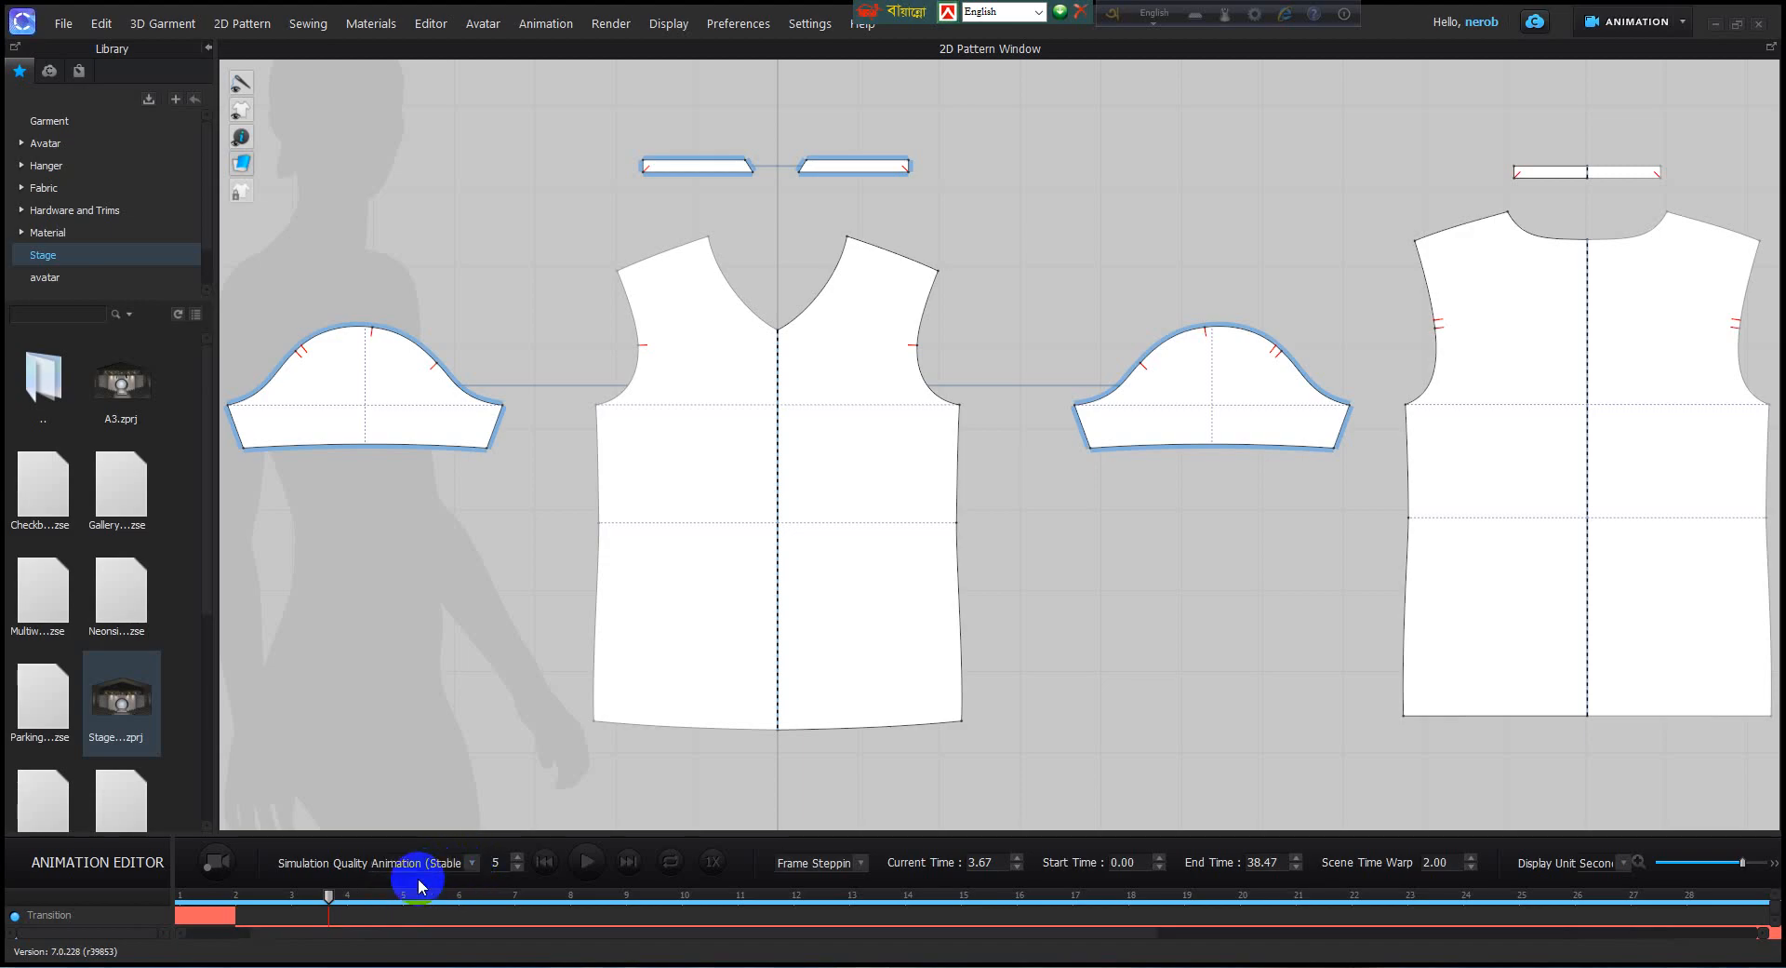
click(217, 864)
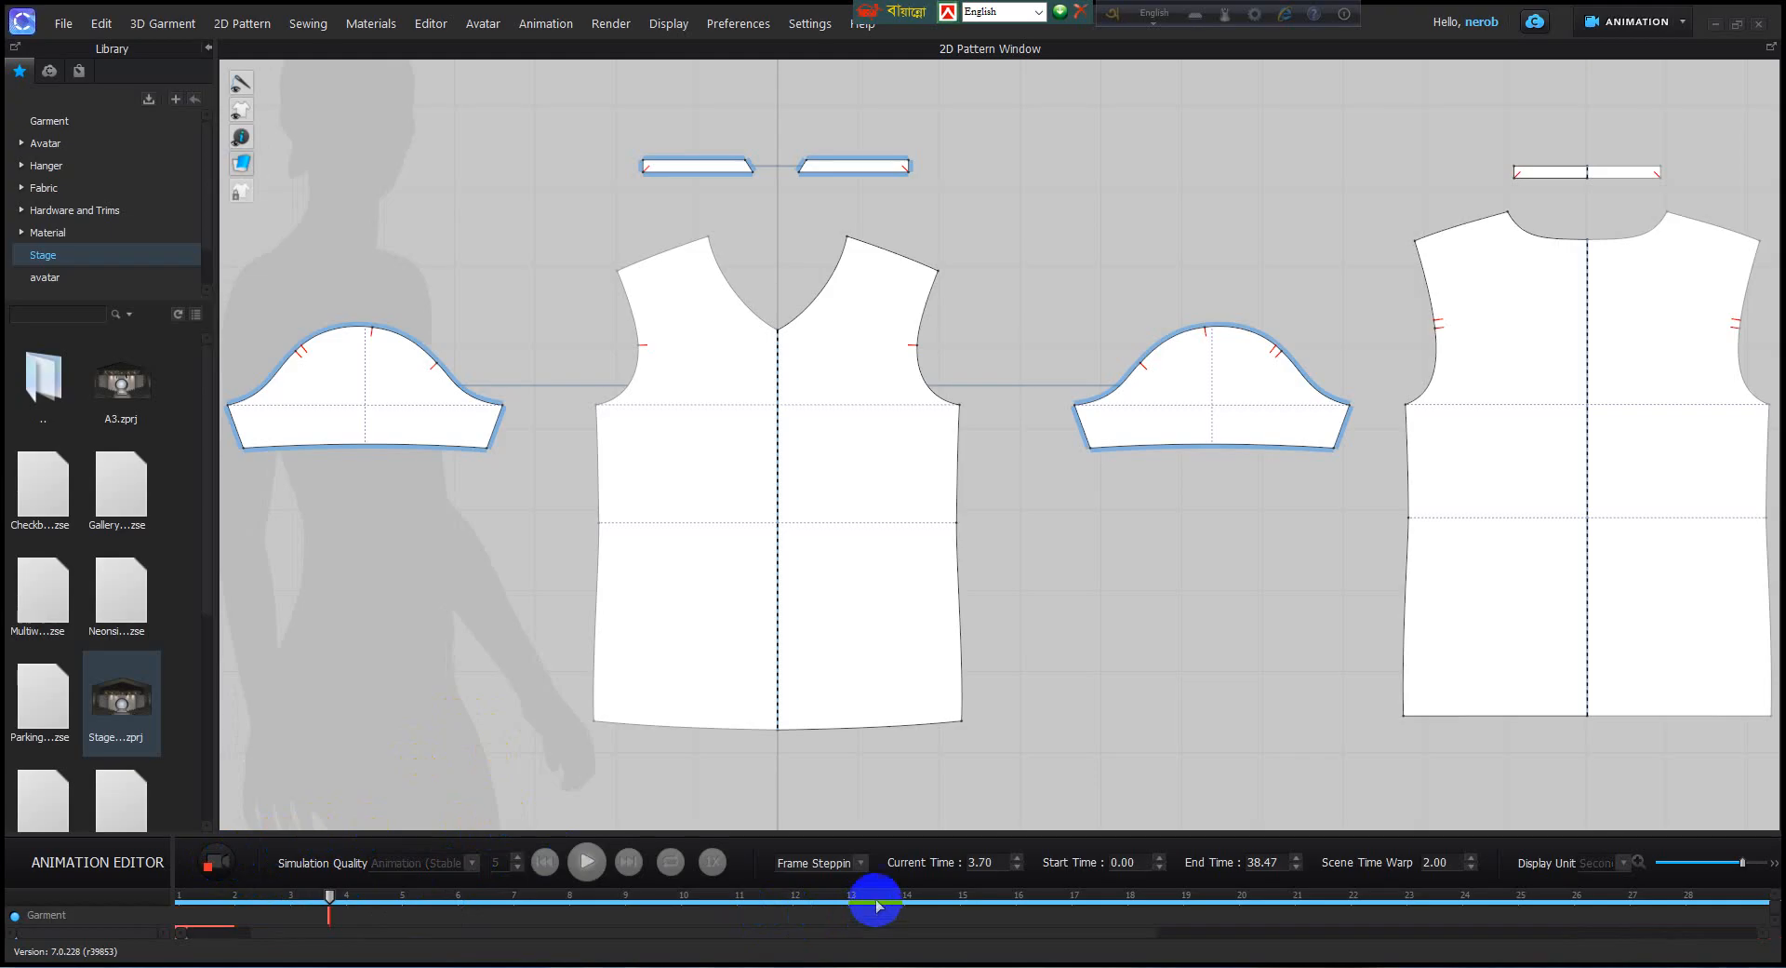
Switch to Simulation mode and inspect the avatar, T-shirt and runway in the 3D view.
click(1684, 24)
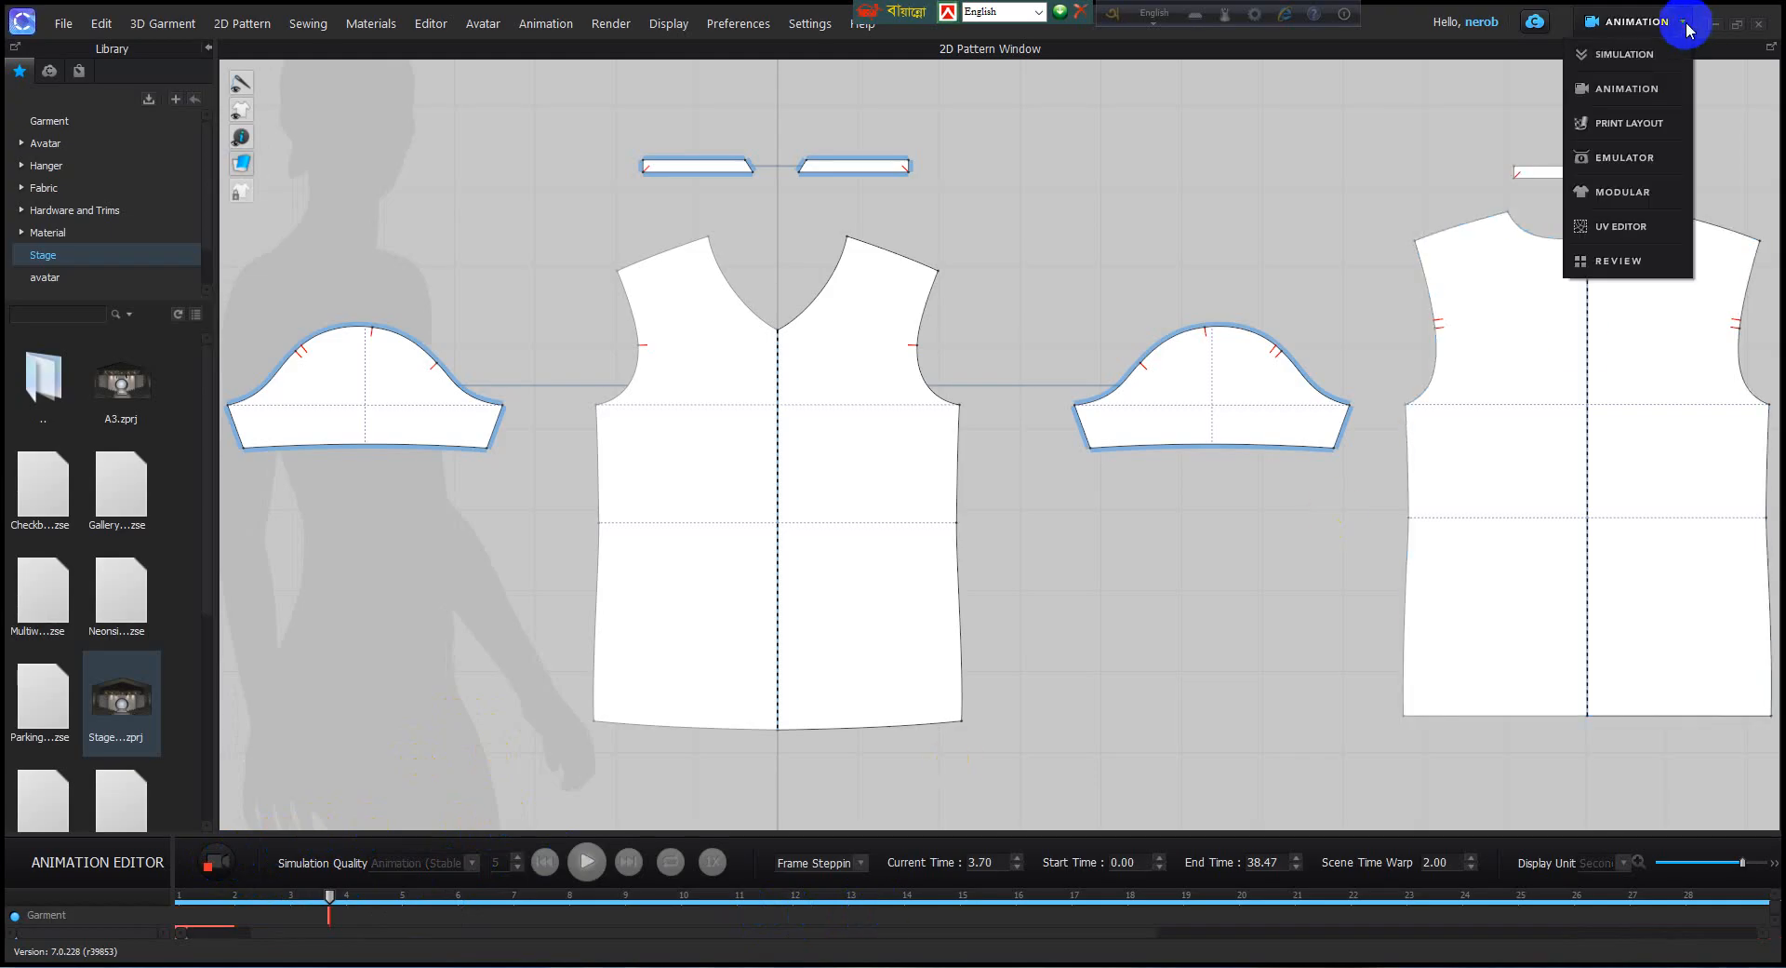
click(1623, 56)
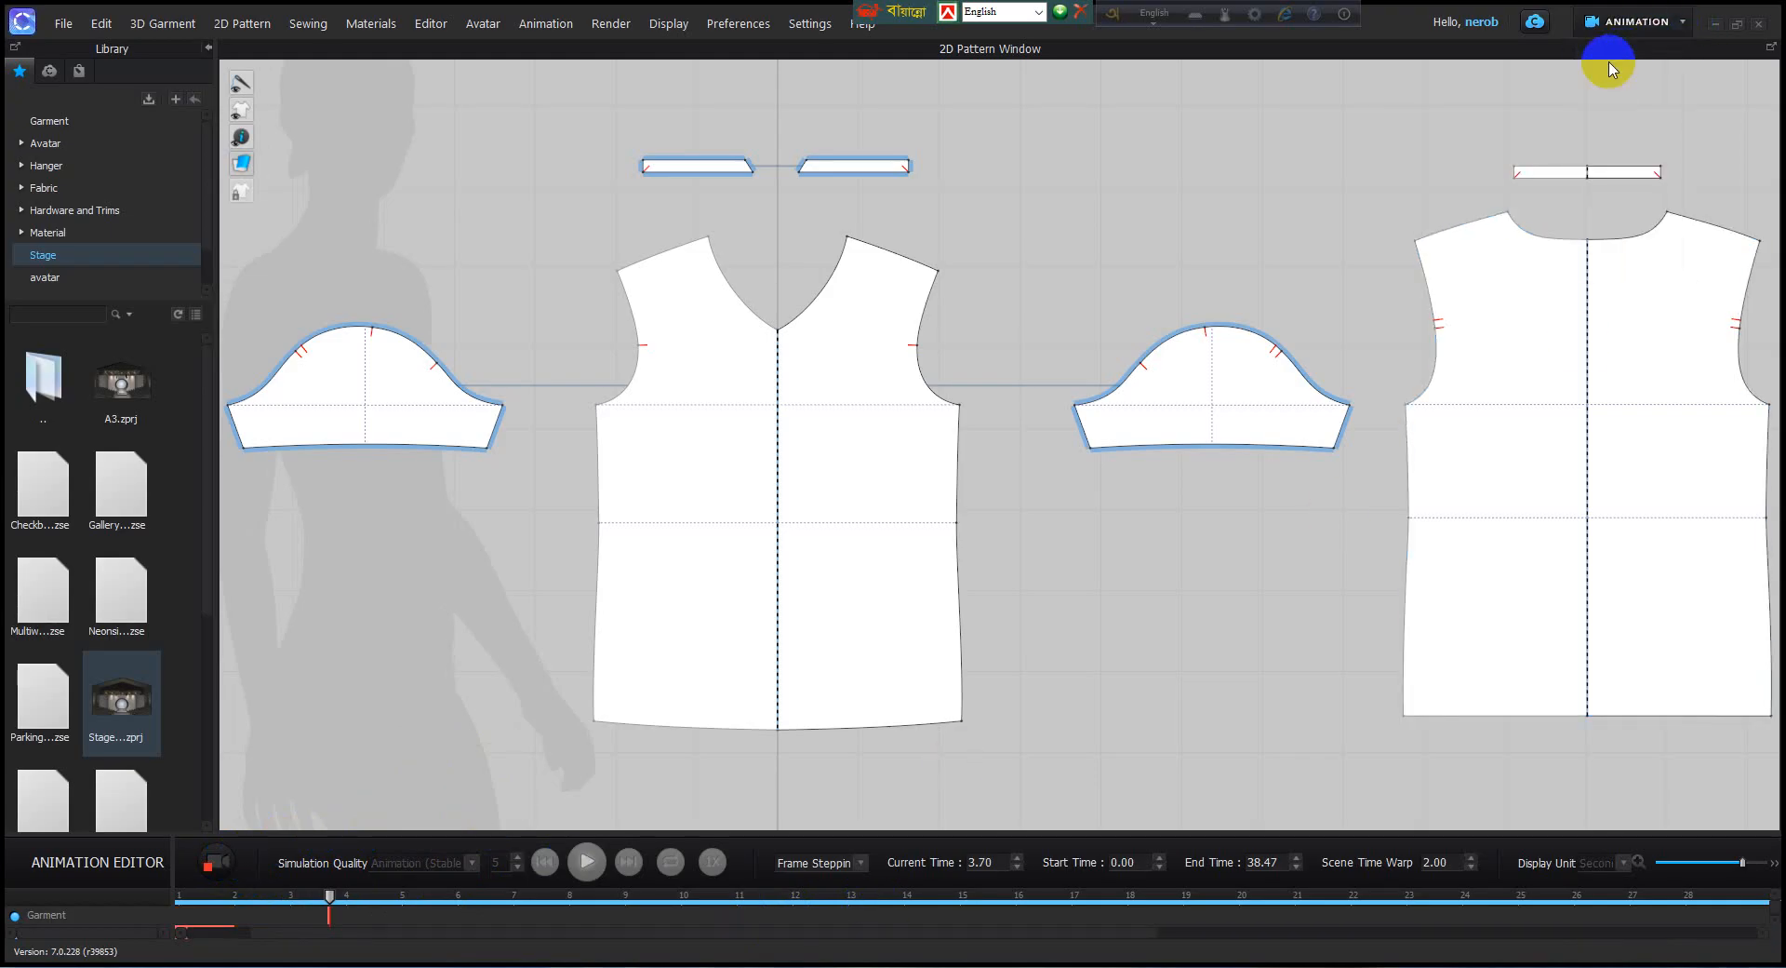
click(884, 553)
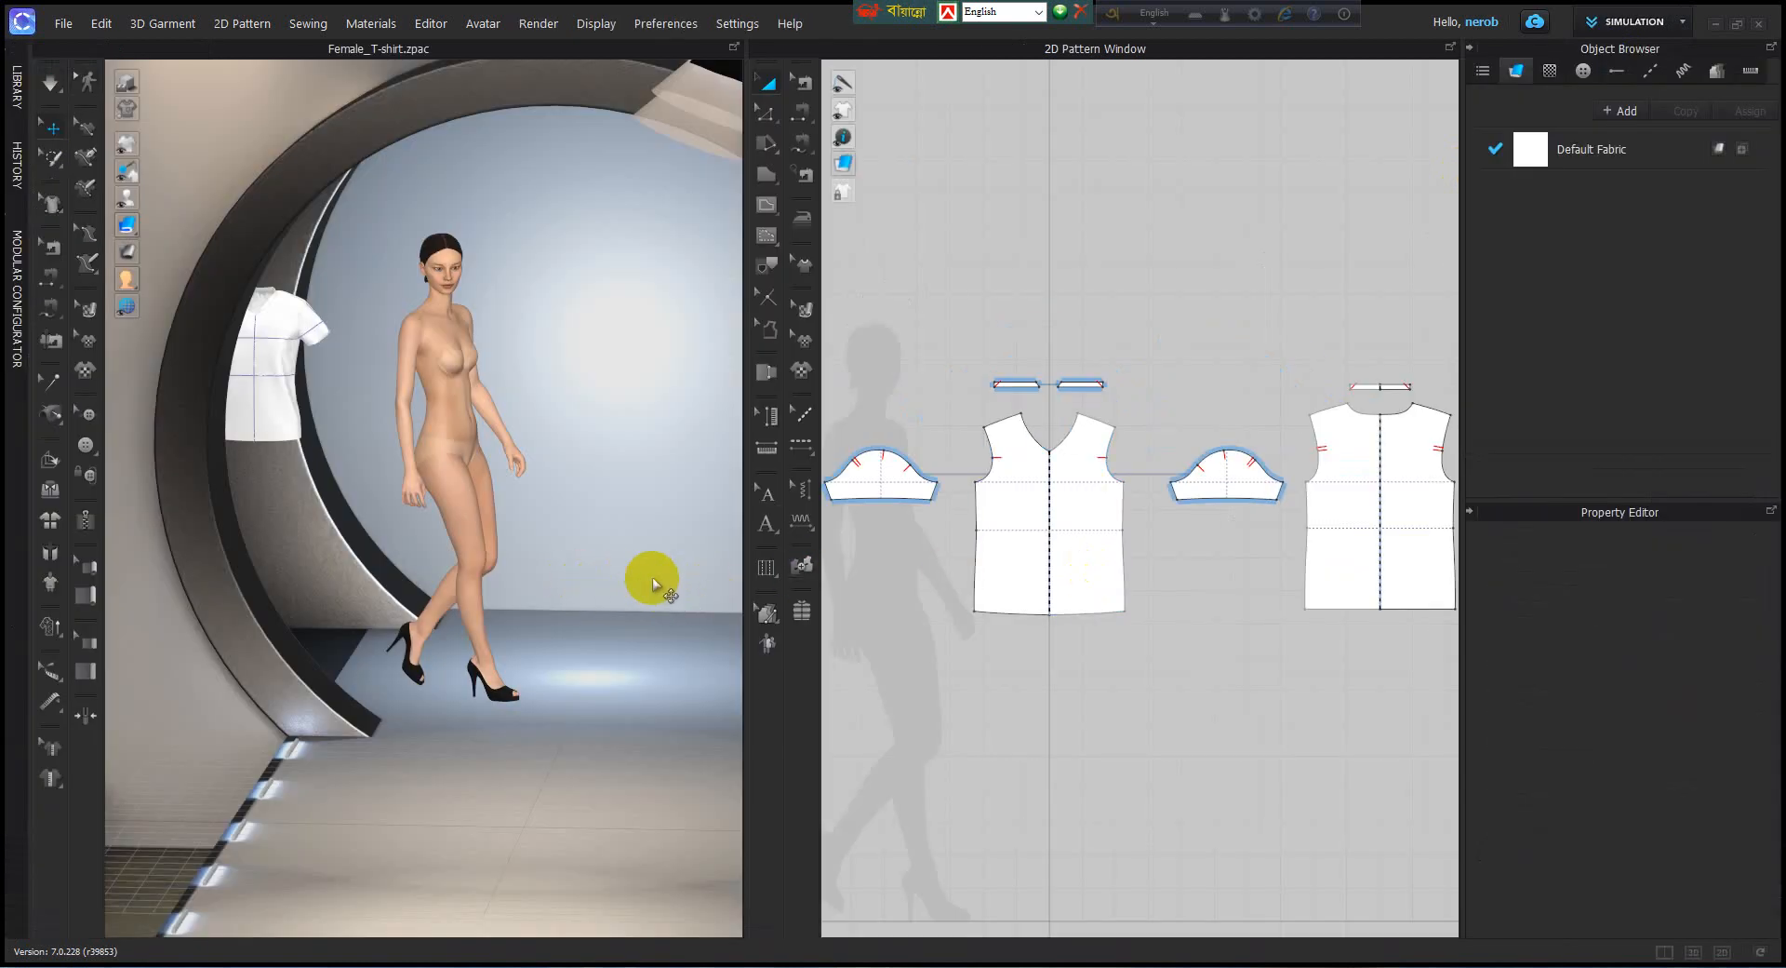
right_drag(633, 581, 584, 666)
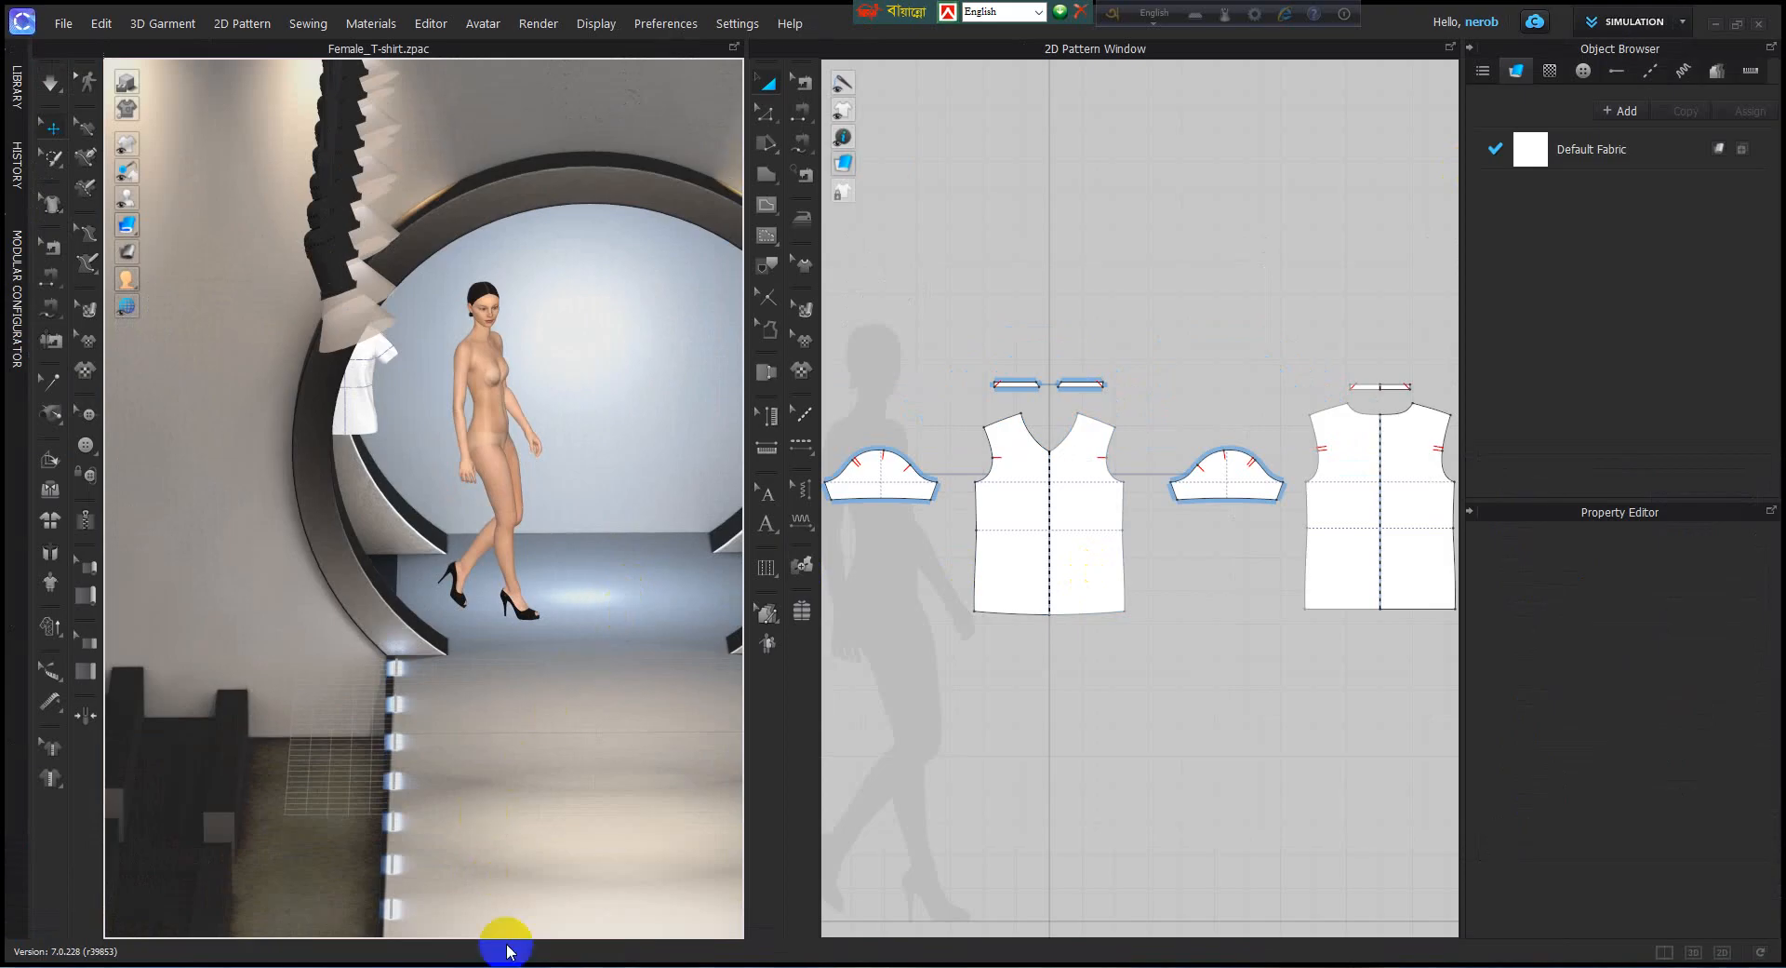
Switch from Simulation mode back to Animation mode to show the garment timeline.
click(1686, 23)
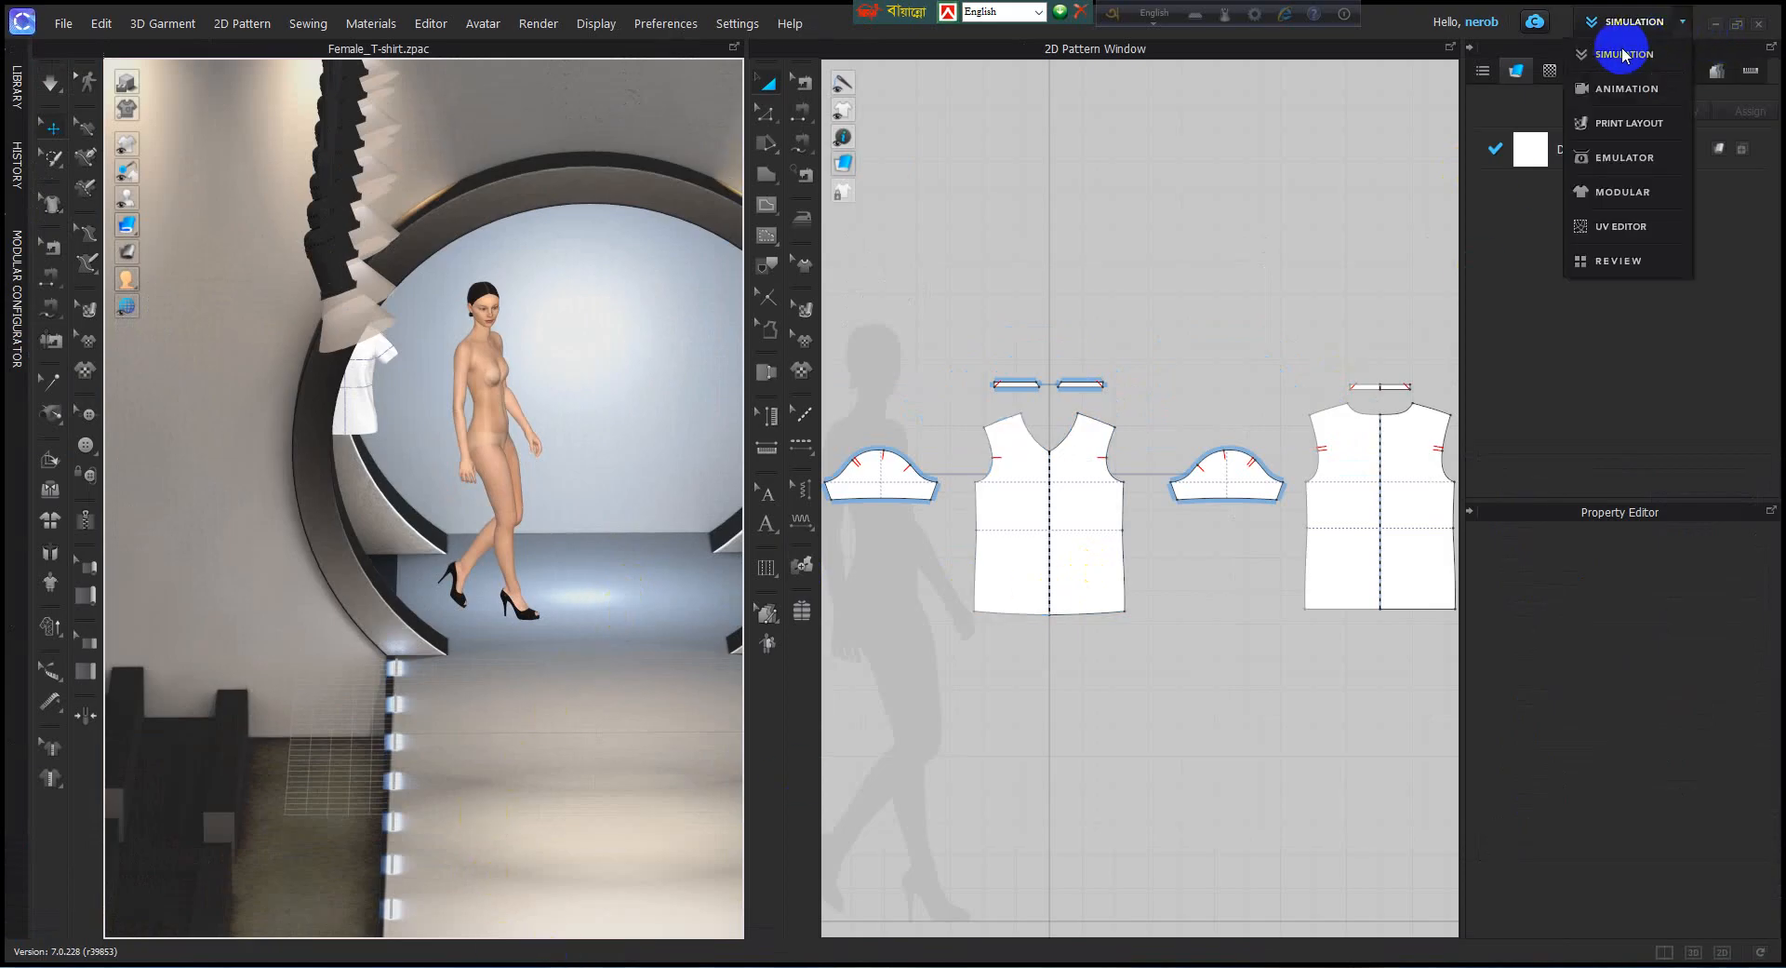
click(1624, 55)
click(1686, 22)
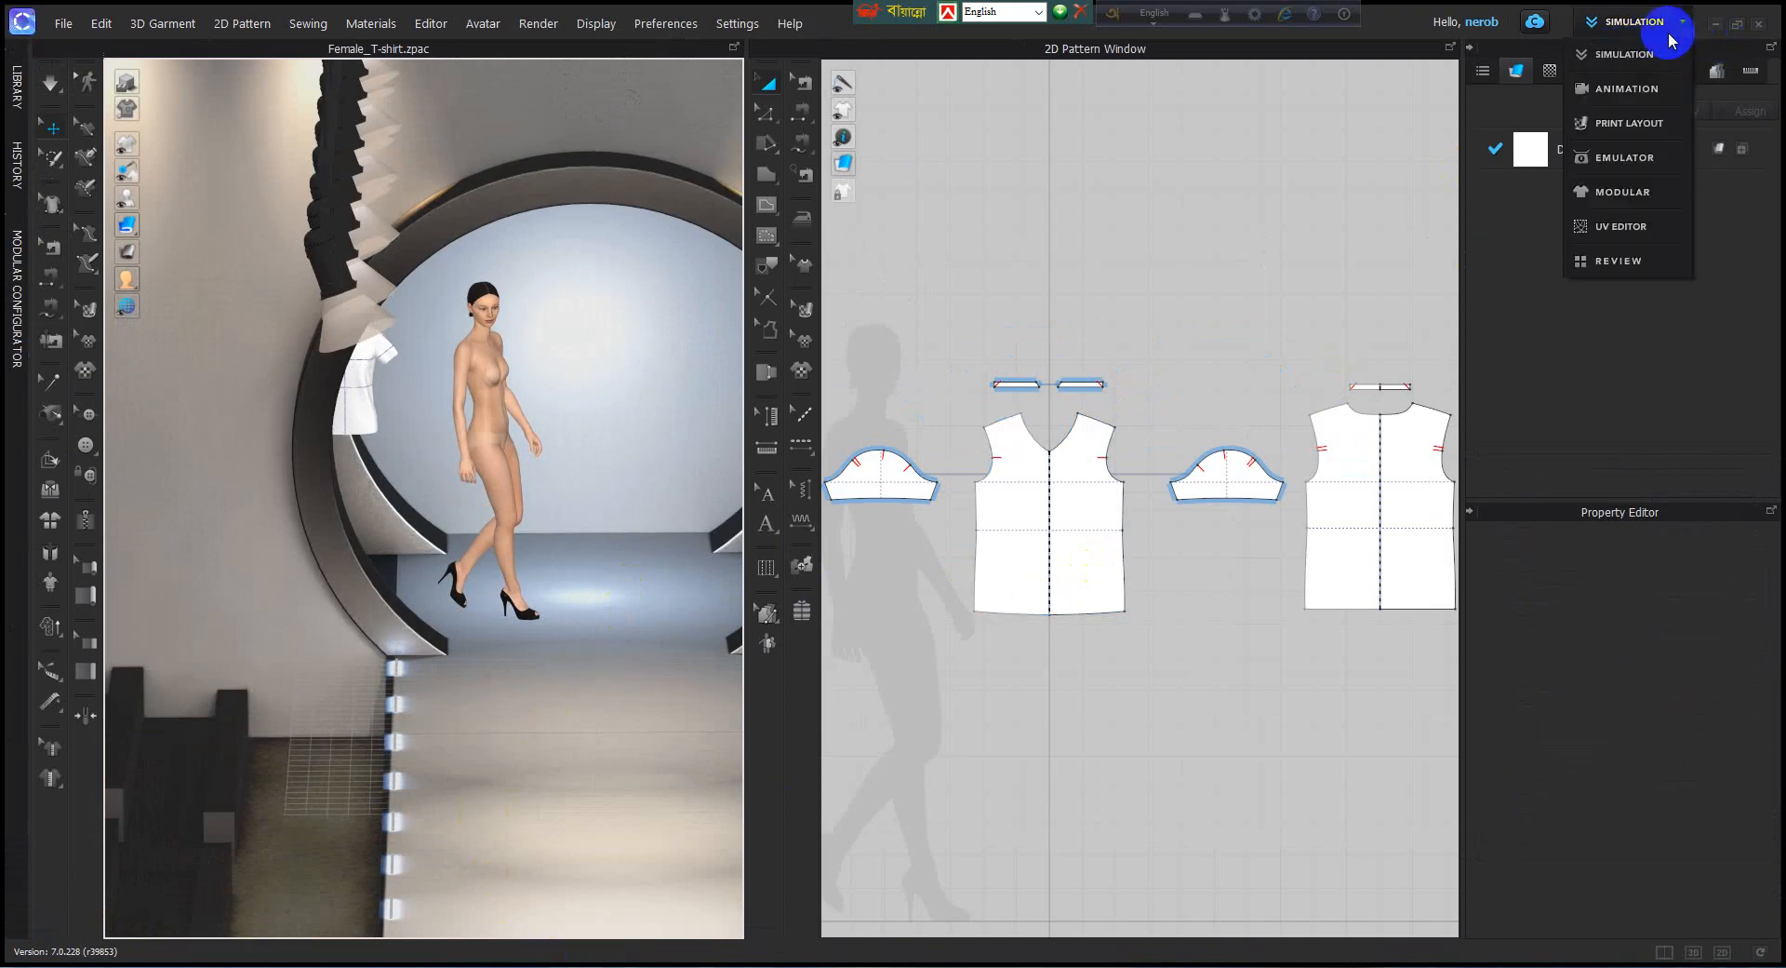
click(1630, 82)
scroll(924, 513, down, 3)
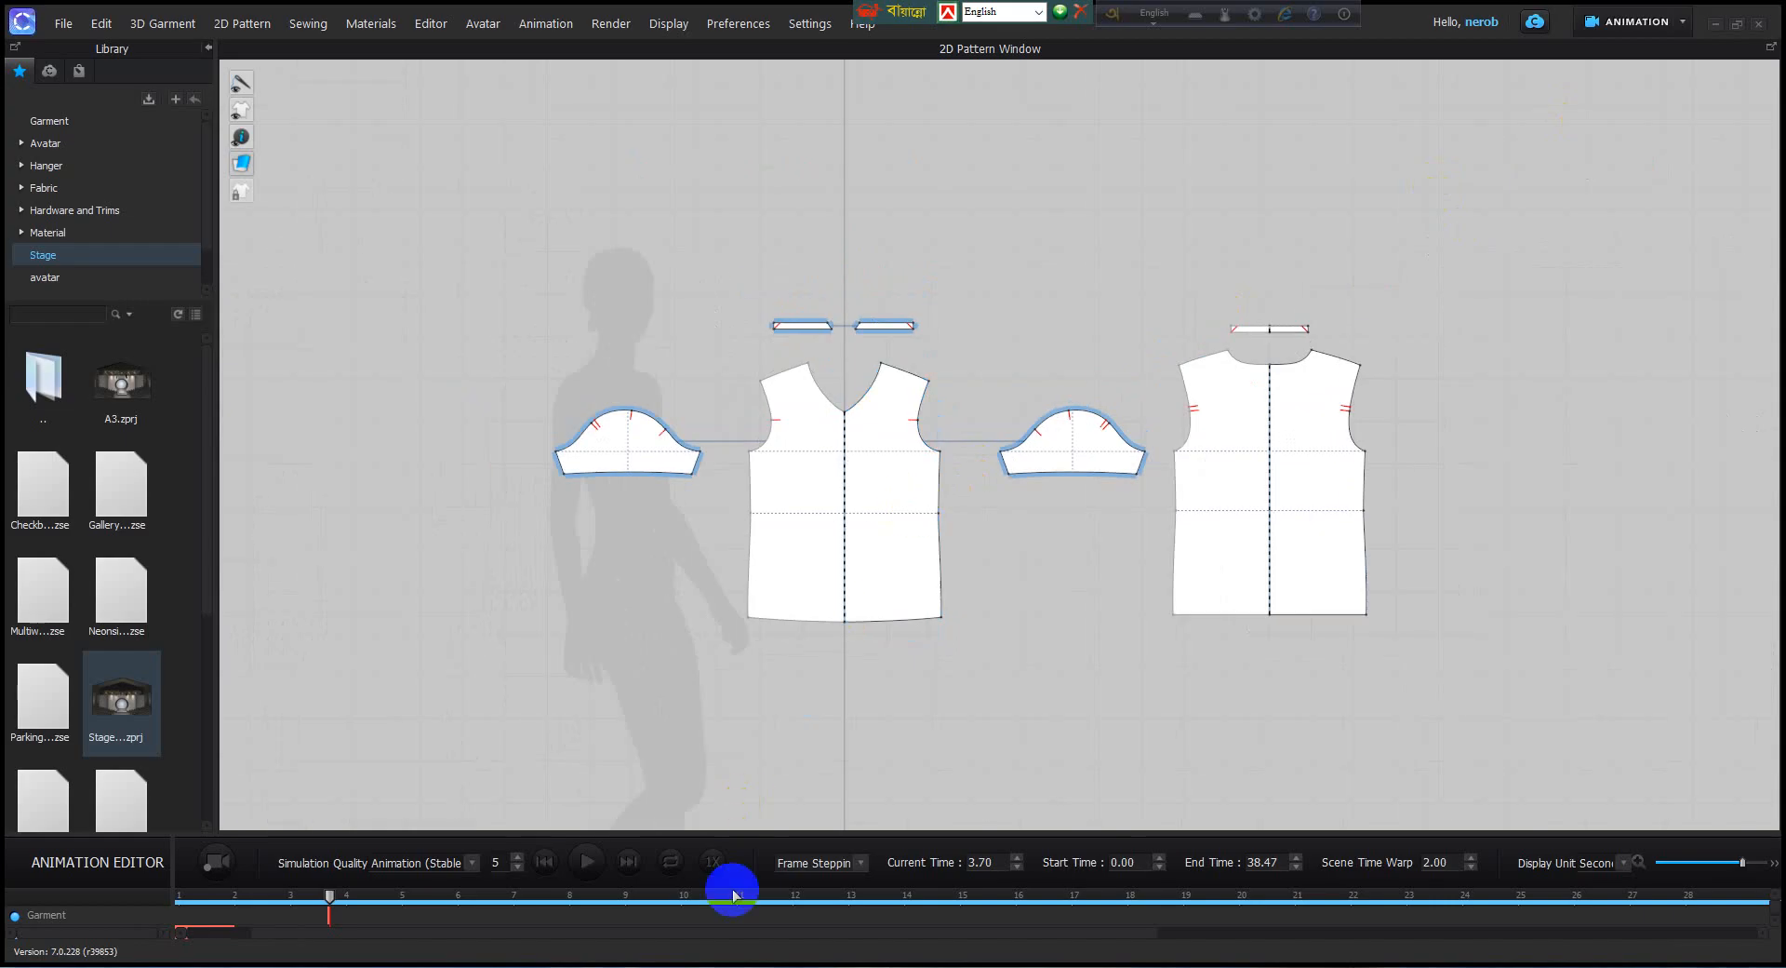